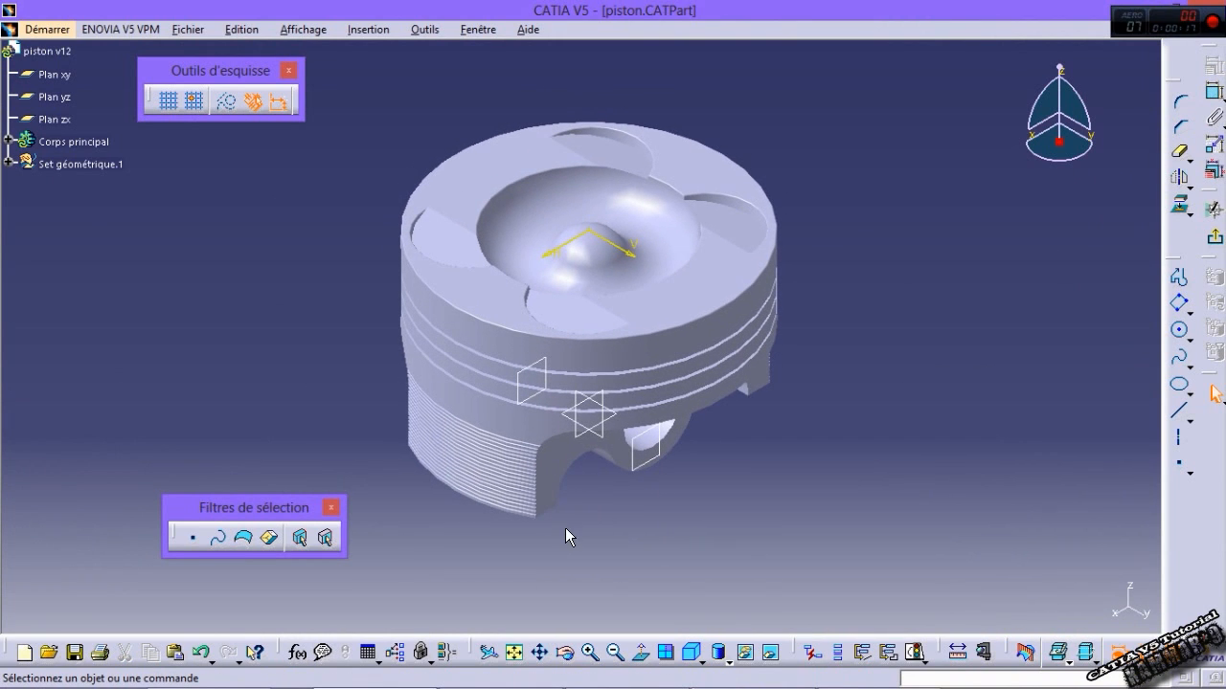
# Step: Switch to SolidWorks and examine the V12 engine assembly's exhaust pipes, side and clutch end
pyautogui.moveTo(466, 688)
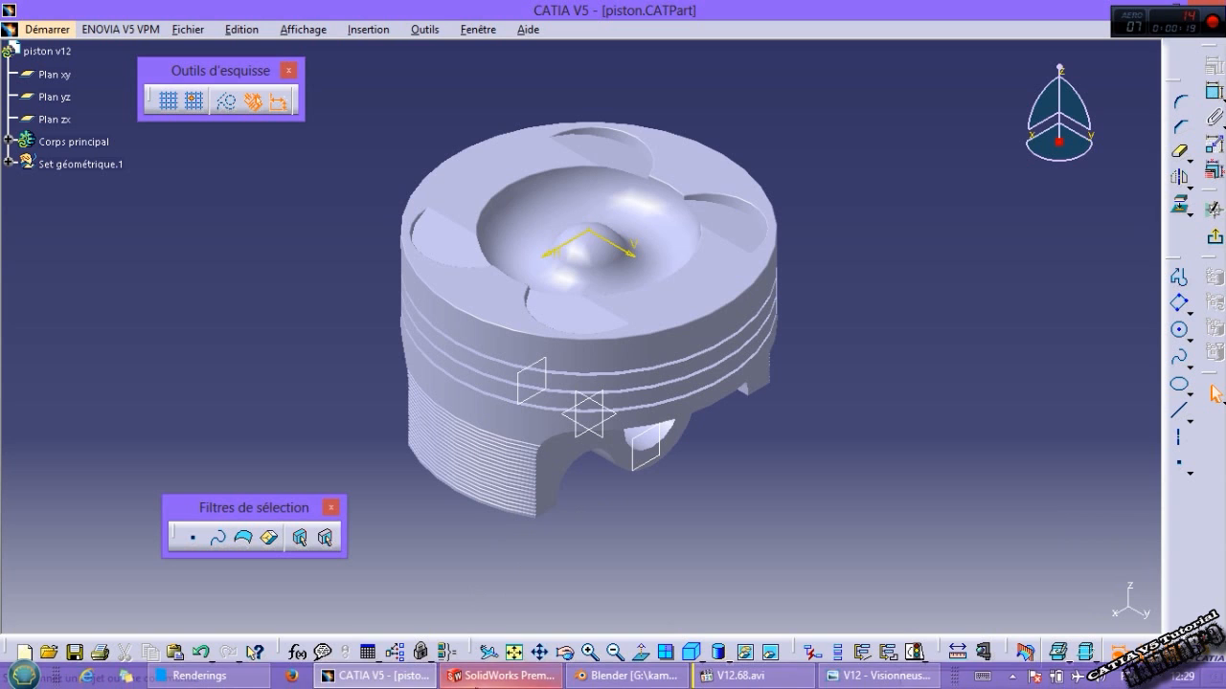
pyautogui.click(505, 677)
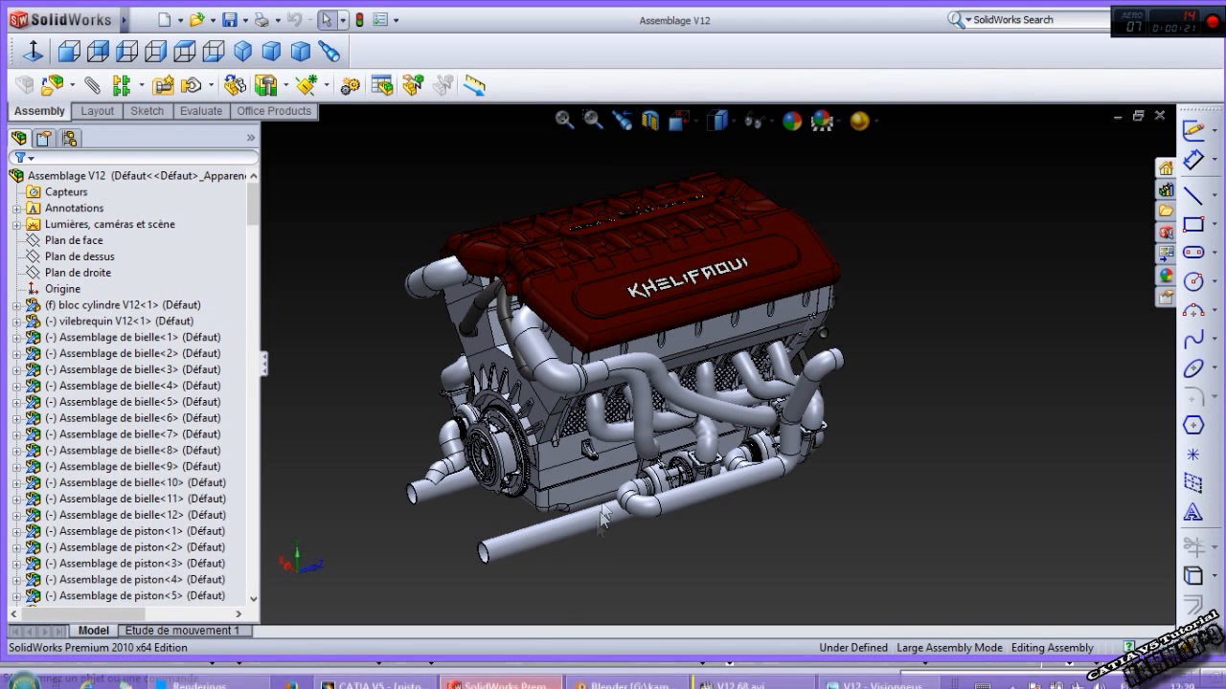
pyautogui.moveTo(517, 373); pyautogui.dragTo(582, 446, button='middle')
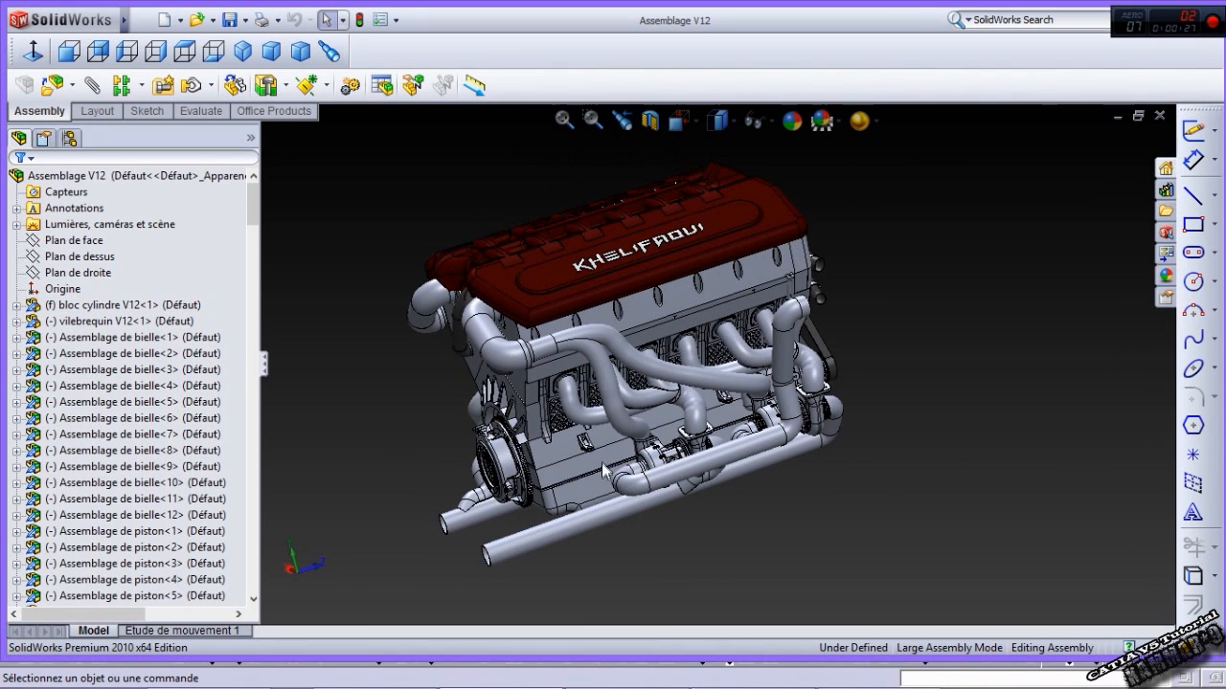
pyautogui.scroll(-2, 602, 463)
pyautogui.scroll(-2, 544, 423)
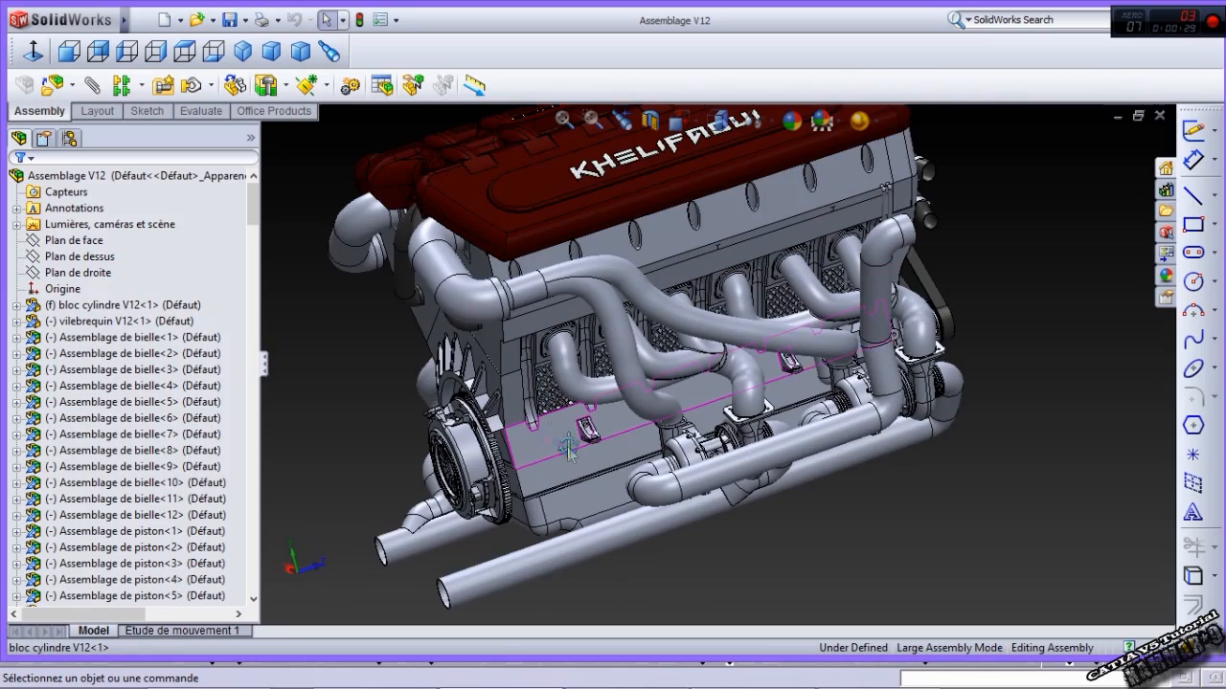
pyautogui.moveTo(568, 449); pyautogui.dragTo(595, 446, button='middle')
pyautogui.moveTo(251, 205)
pyautogui.mouseDown()
pyautogui.moveTo(241, 414)
pyautogui.moveTo(255, 582)
pyautogui.moveTo(250, 201)
pyautogui.mouseUp()
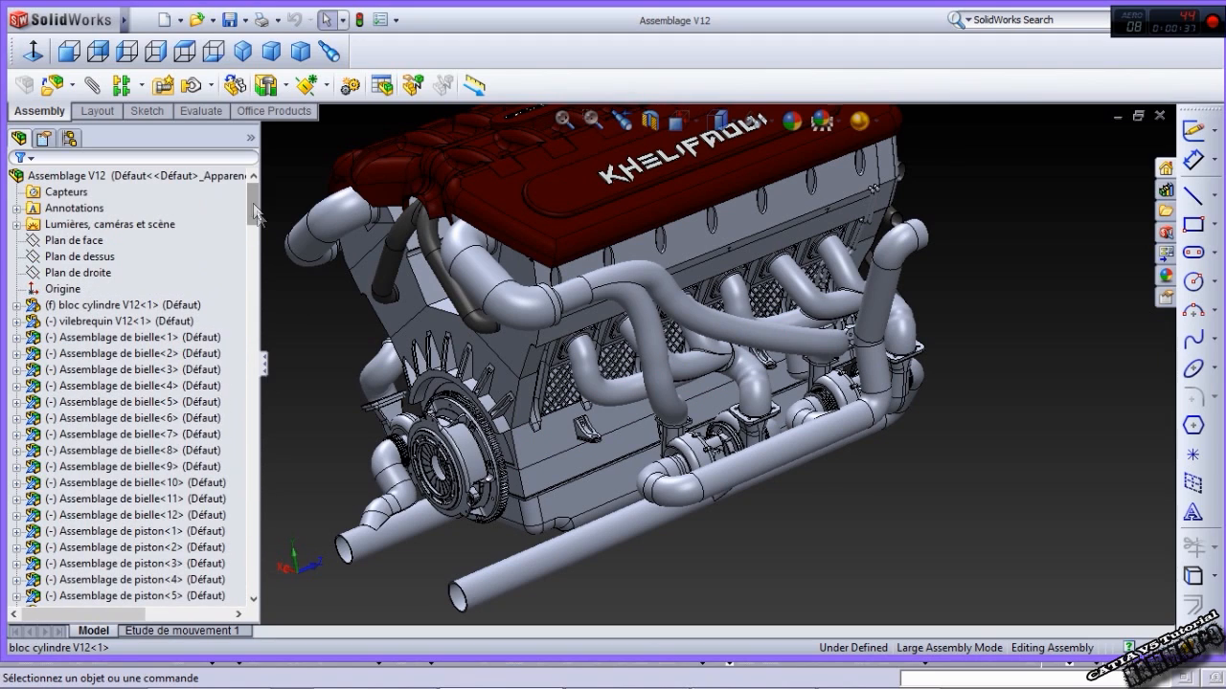
pyautogui.moveTo(439, 277); pyautogui.dragTo(429, 377, button='middle')
pyautogui.scroll(-2, 429, 377)
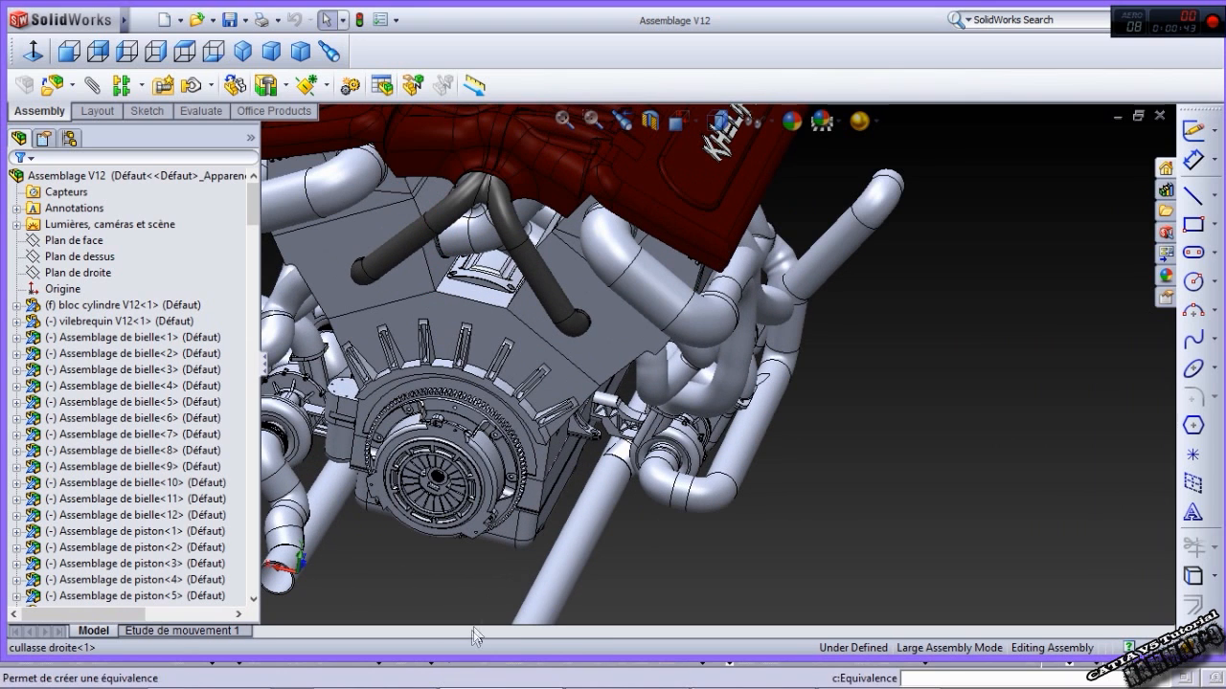
# Step: Switch to Windows Photo Viewer and look through the rendered images of the V12 engine and connecting rods
pyautogui.moveTo(447, 685)
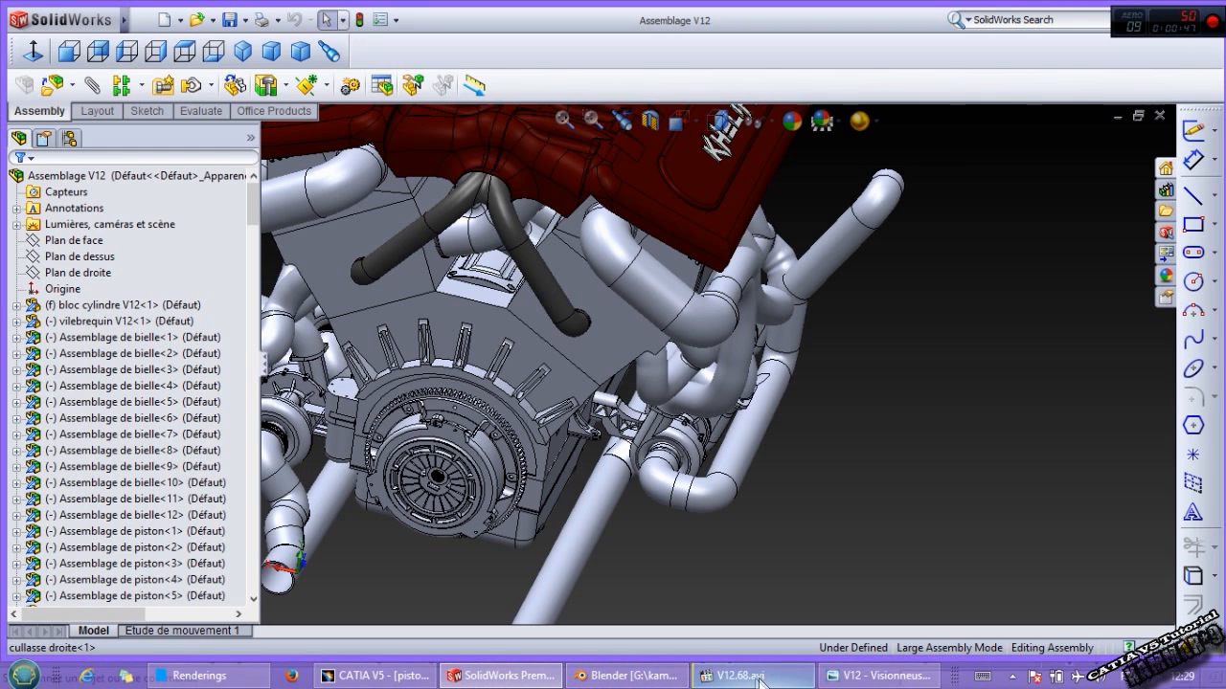
pyautogui.click(879, 682)
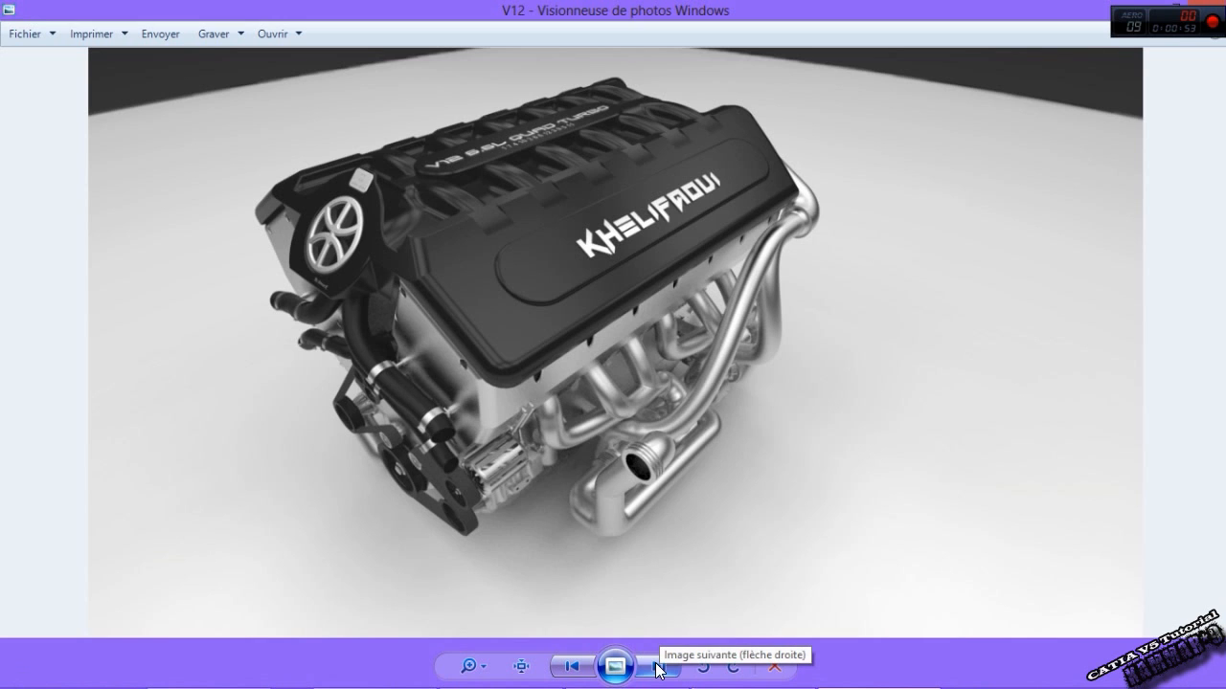
pyautogui.click(658, 668)
pyautogui.click(657, 667)
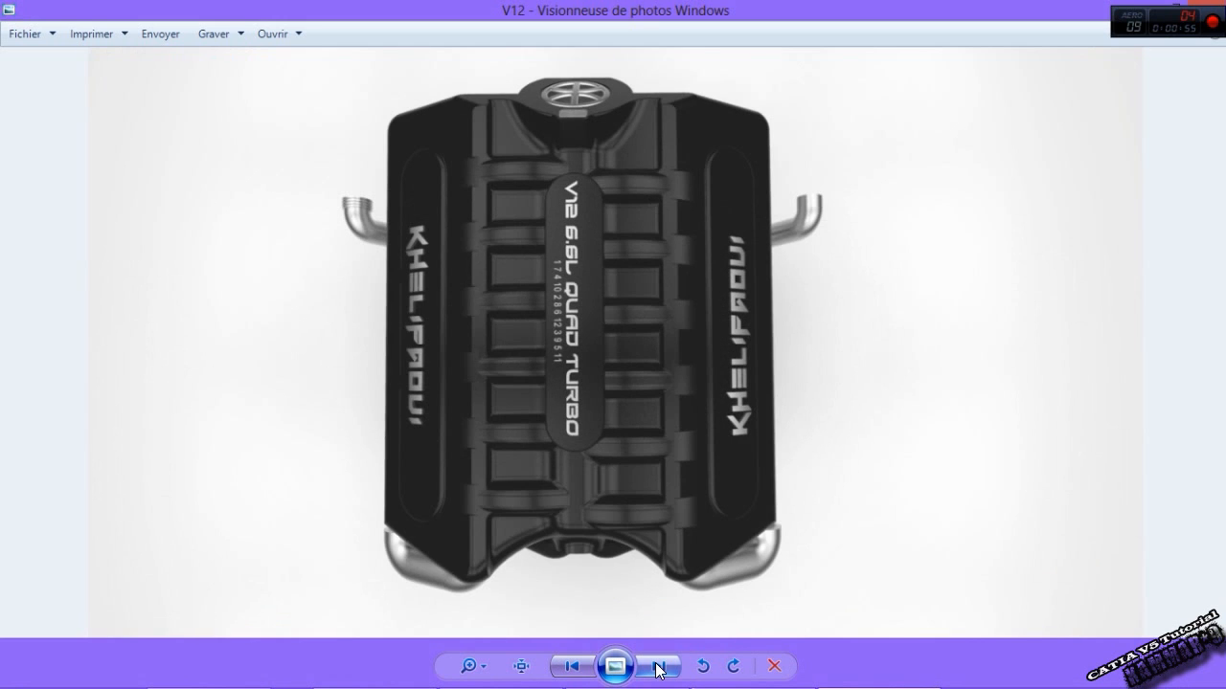
pyautogui.click(658, 668)
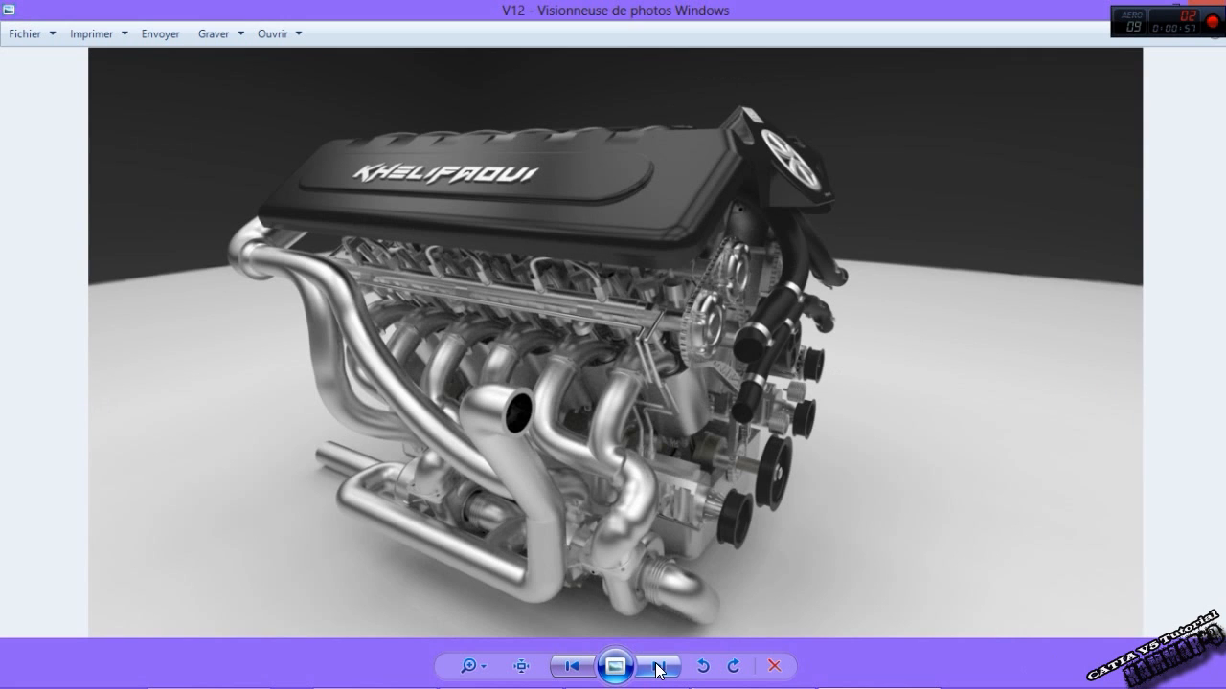
pyautogui.click(658, 668)
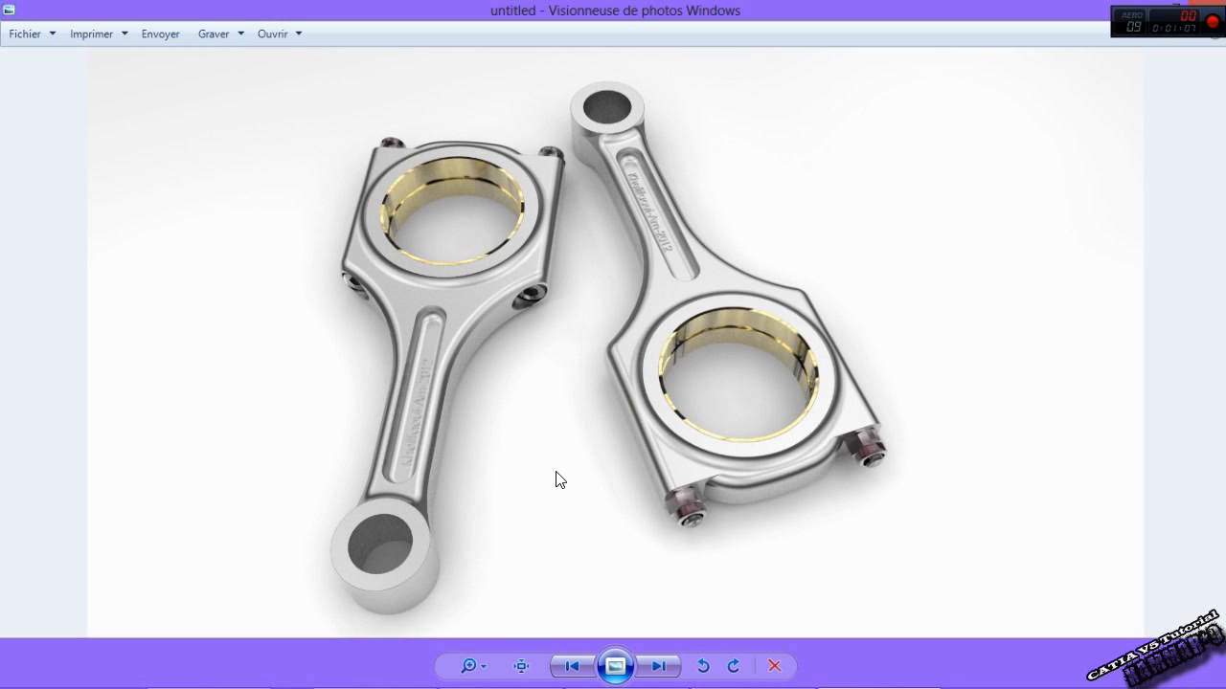
pyautogui.click(651, 670)
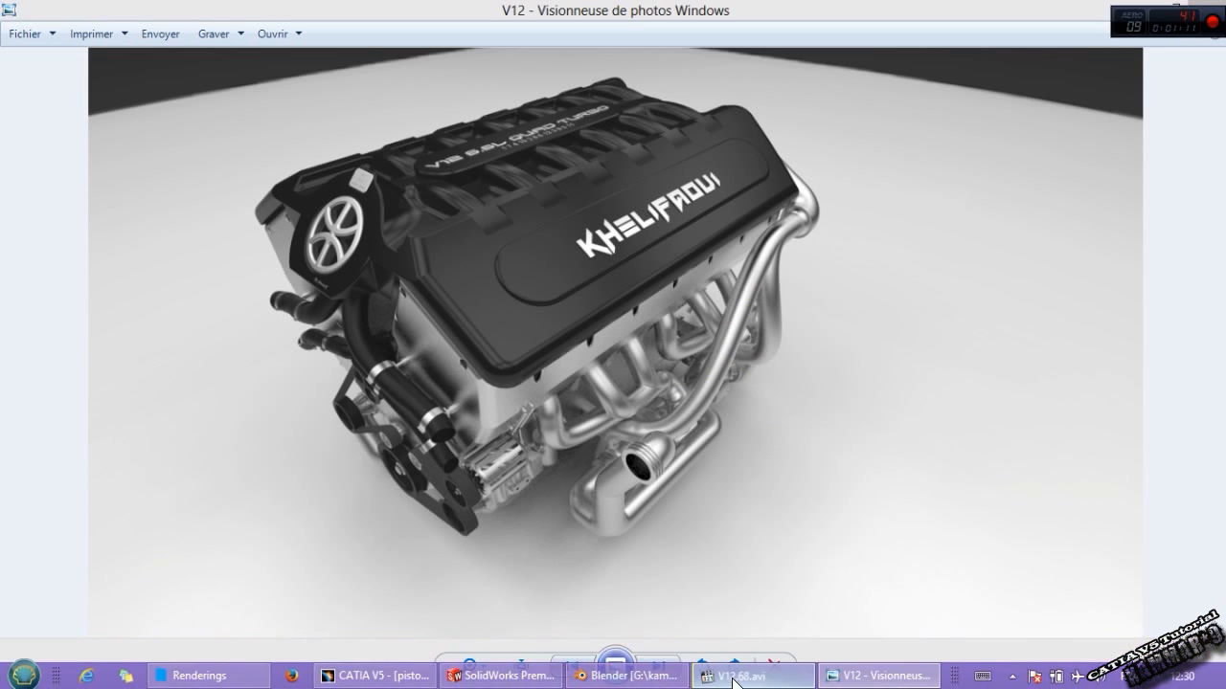
# Step: Play the V12.68.avi animation, skip ahead through several moments of the moving pistons and crankshaft, and close the video
pyautogui.click(728, 675)
pyautogui.click(125, 644)
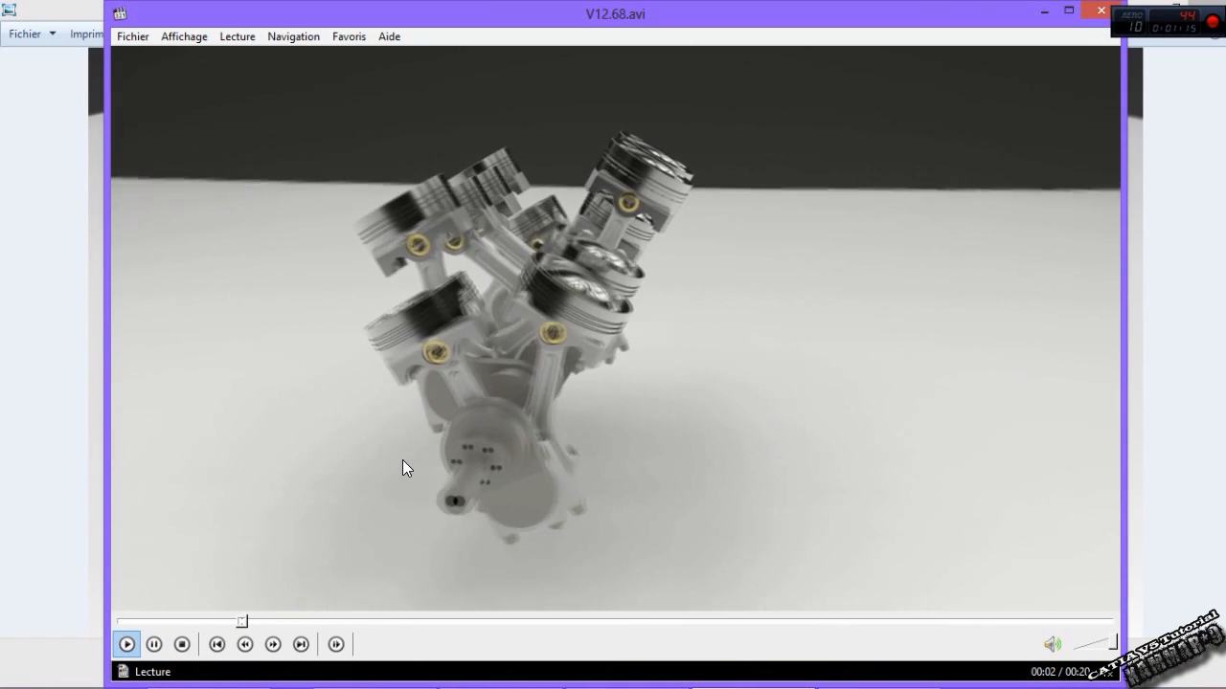
pyautogui.click(444, 621)
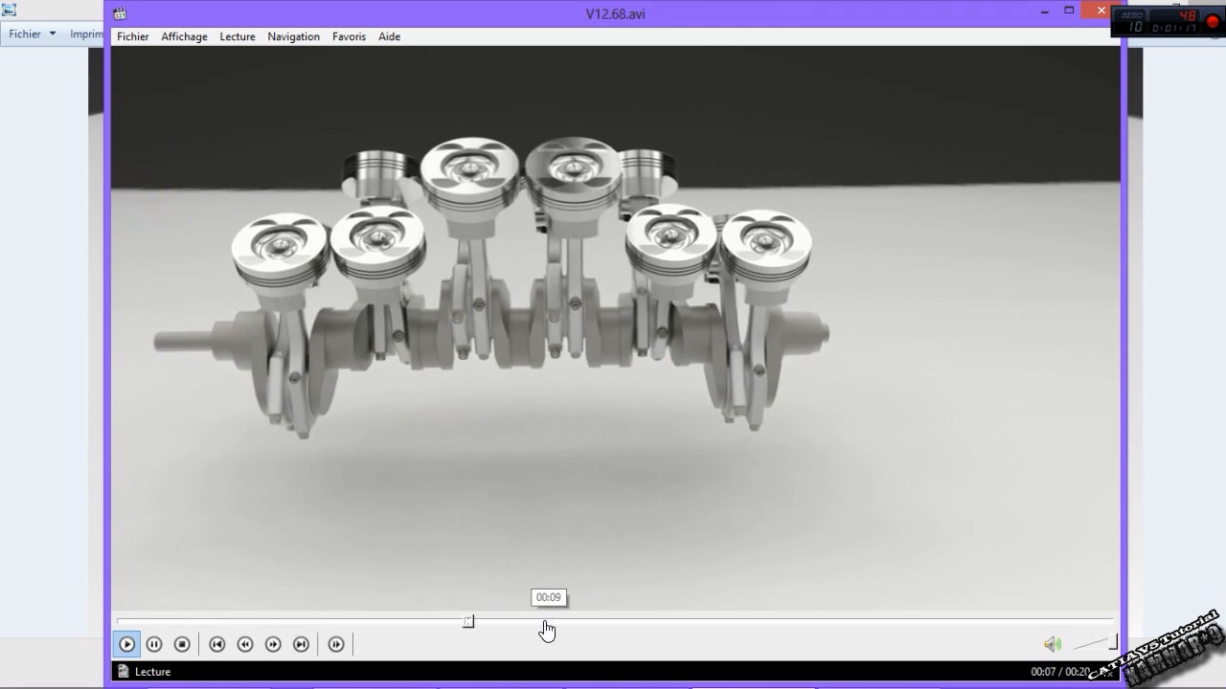
pyautogui.click(546, 623)
pyautogui.click(703, 623)
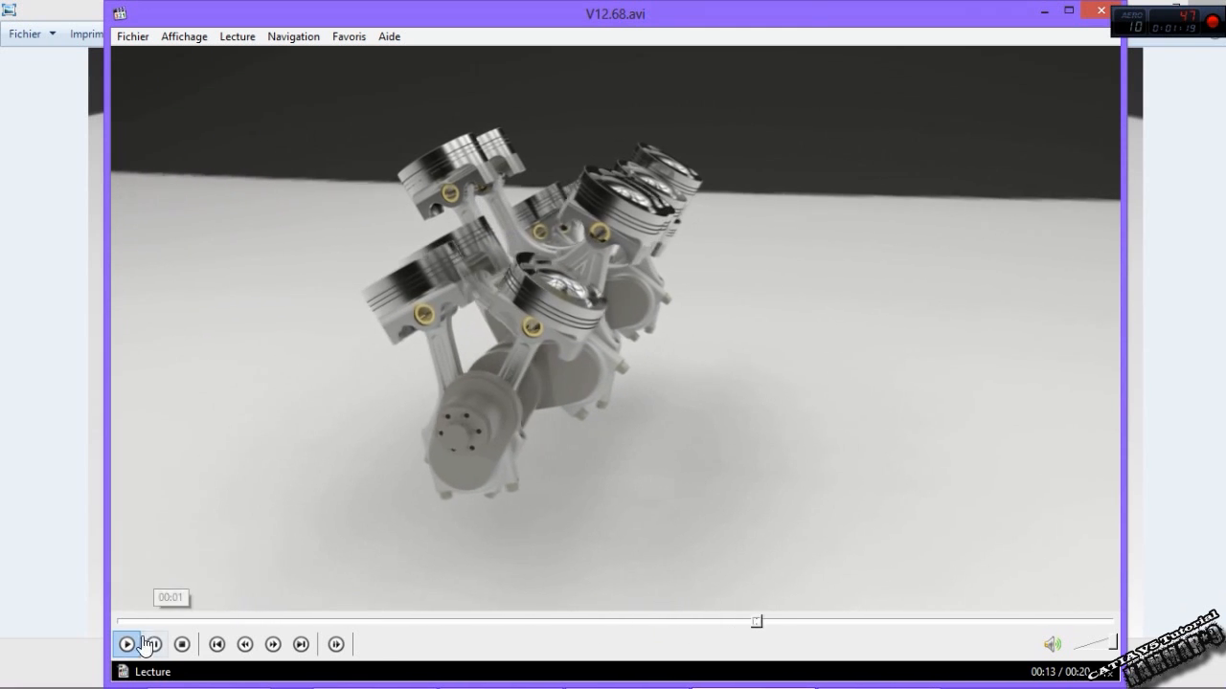
pyautogui.click(144, 646)
pyautogui.click(1099, 21)
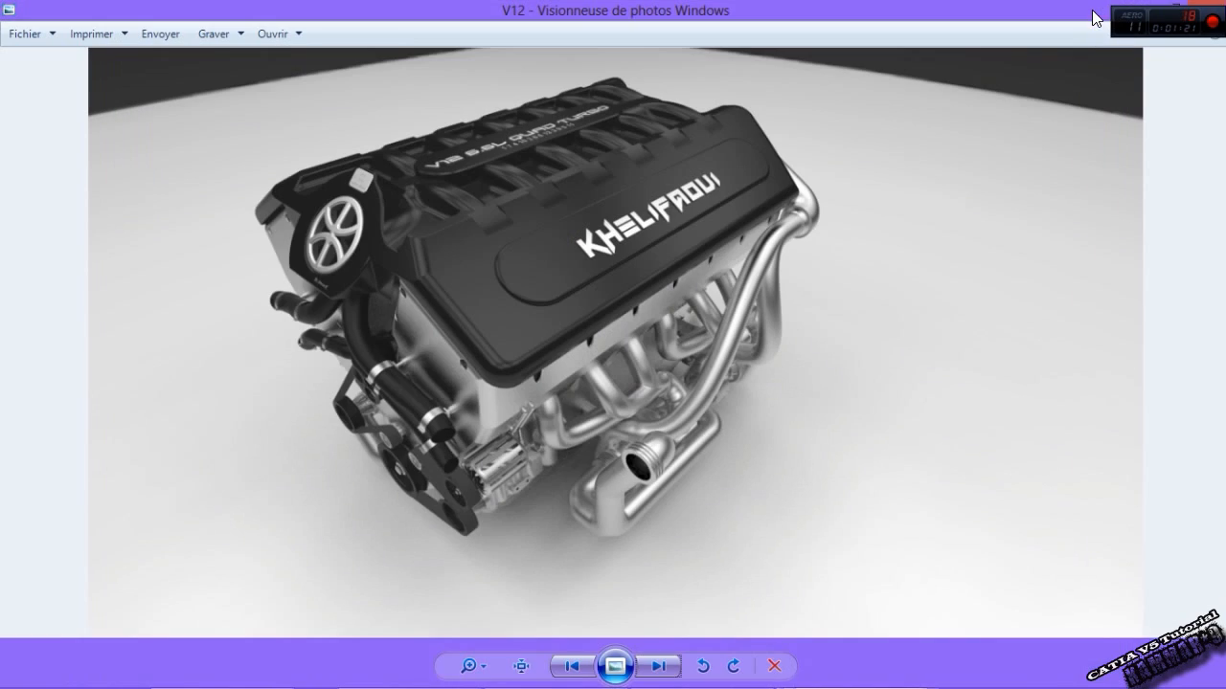
# Step: Switch to Blender, examine the V12 piston, valve and camshaft scene with its object list, and play the animation
pyautogui.moveTo(612, 675)
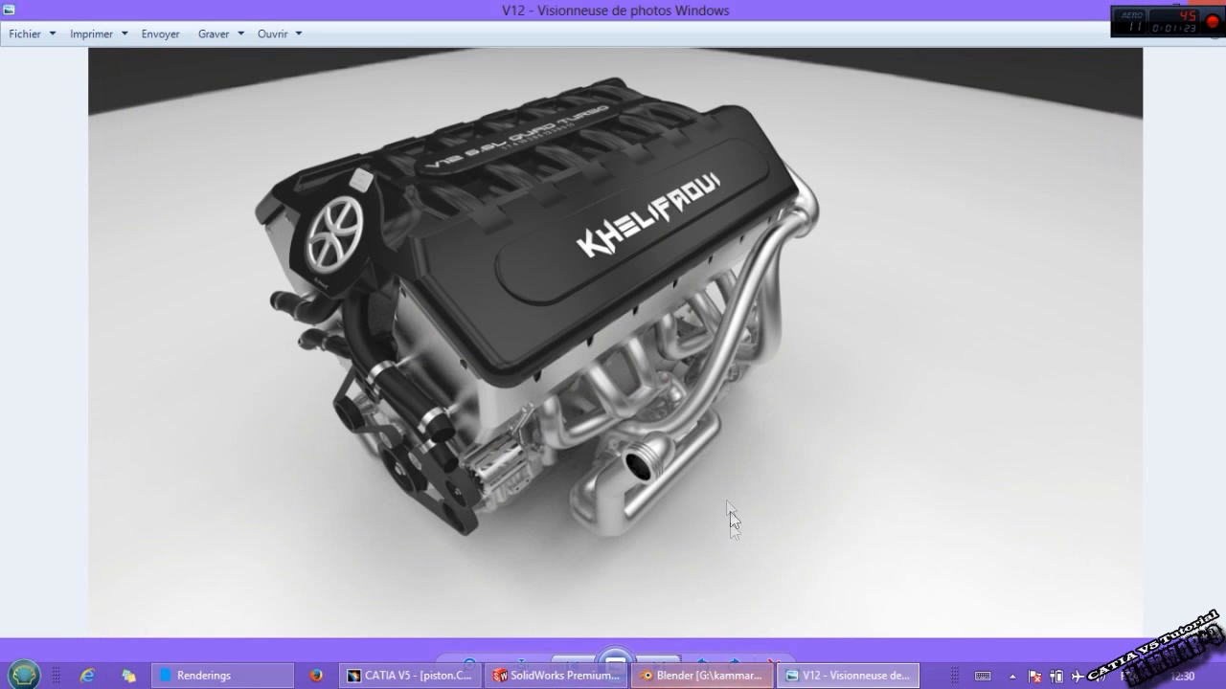
pyautogui.click(706, 675)
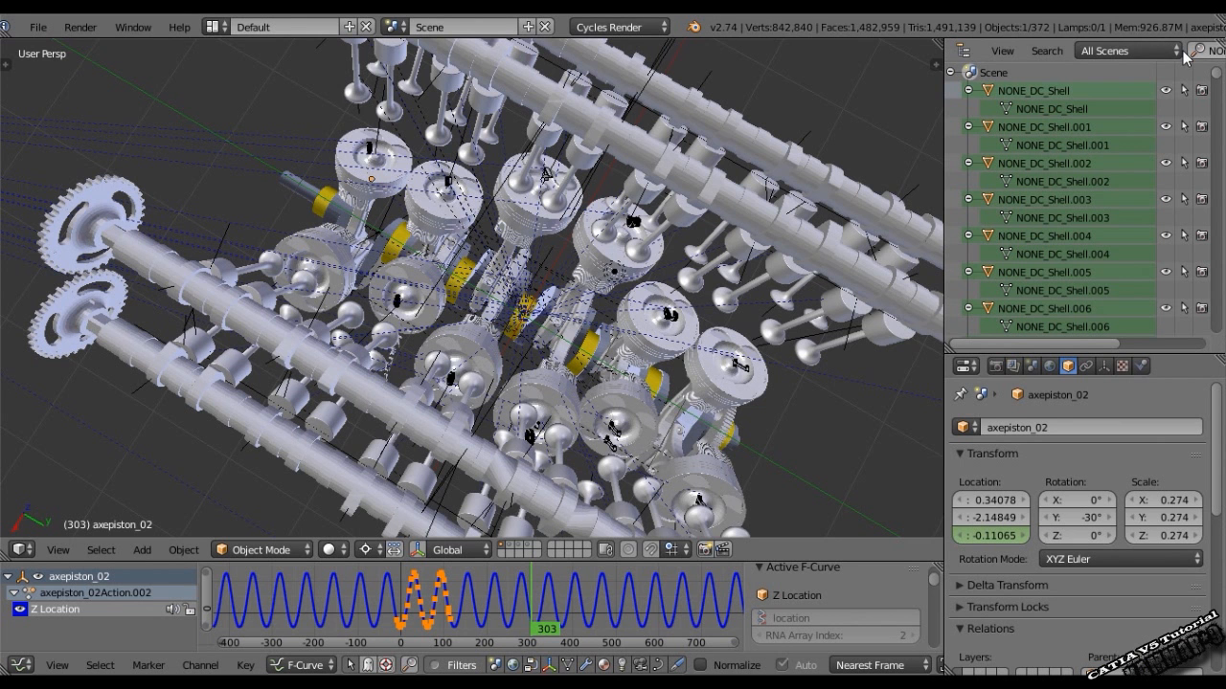
pyautogui.moveTo(601, 278); pyautogui.dragTo(723, 220, button='middle')
pyautogui.moveTo(468, 262); pyautogui.dragTo(507, 302, button='middle')
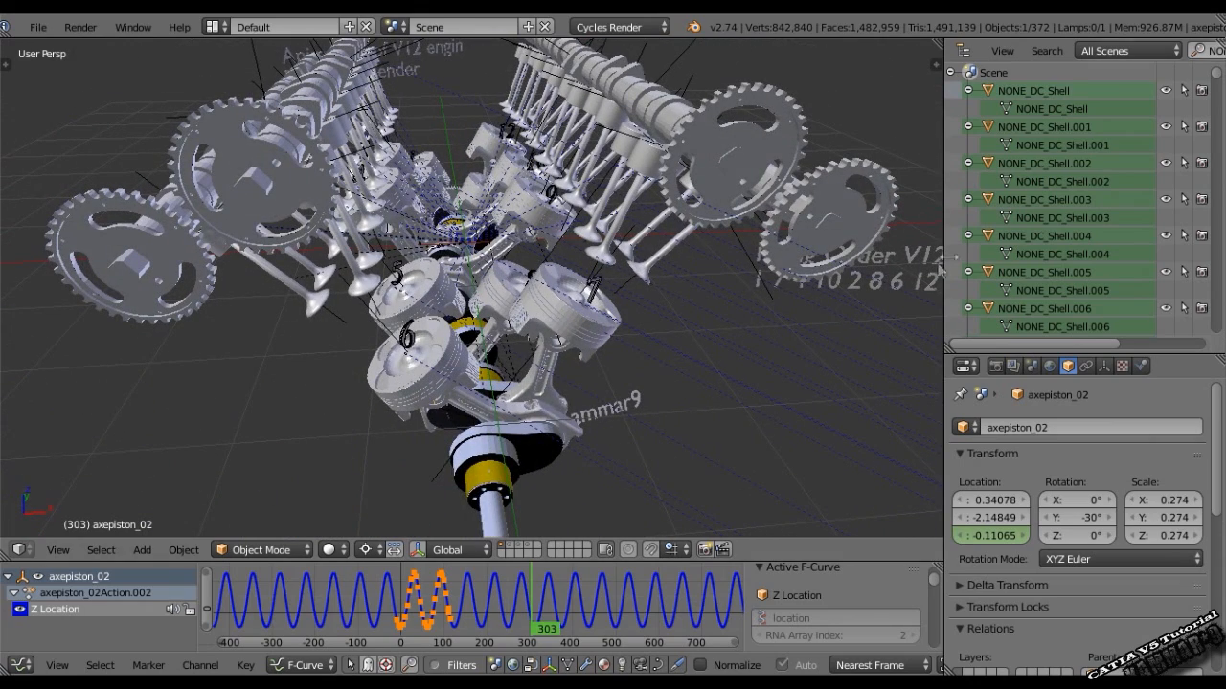
pyautogui.moveTo(1219, 83); pyautogui.dragTo(1223, 135)
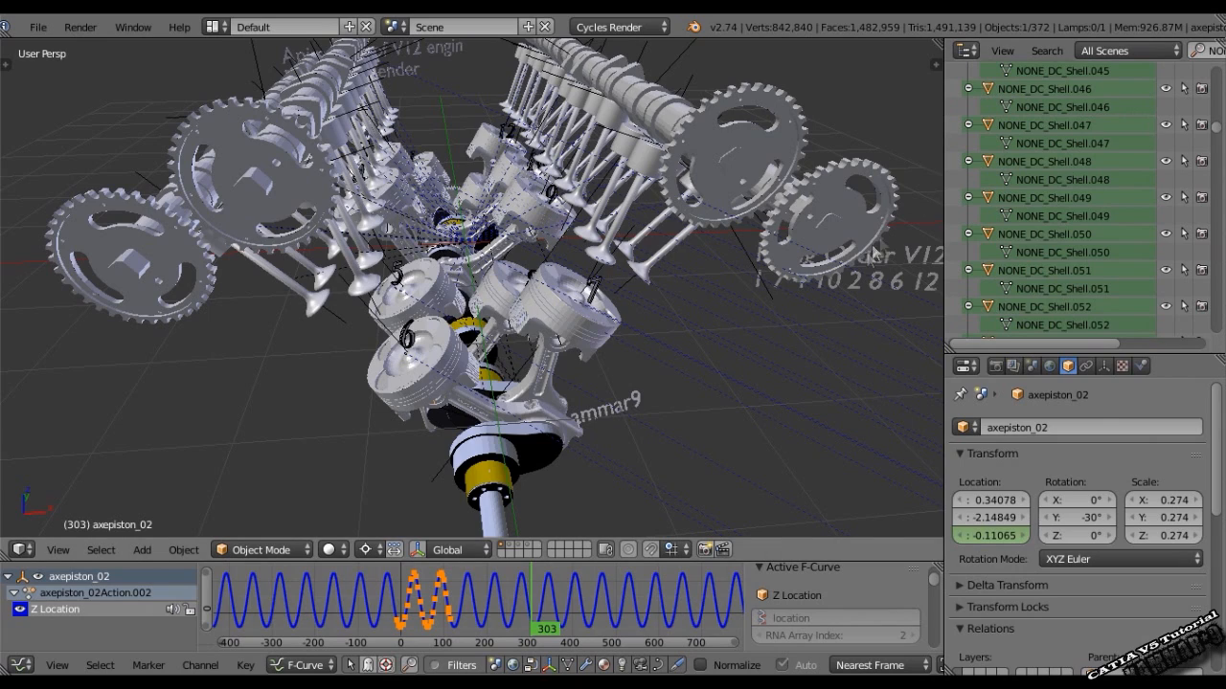
pyautogui.moveTo(628, 384); pyautogui.dragTo(656, 385, button='middle')
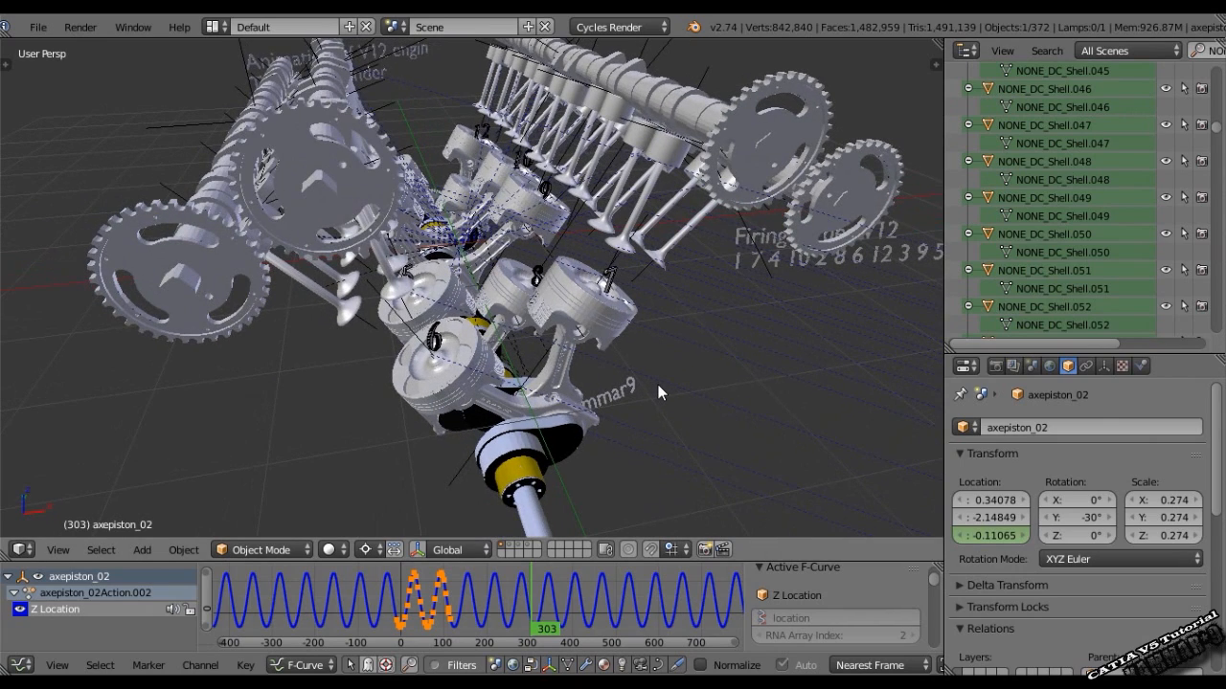
pyautogui.hotkey('alt', 'a')
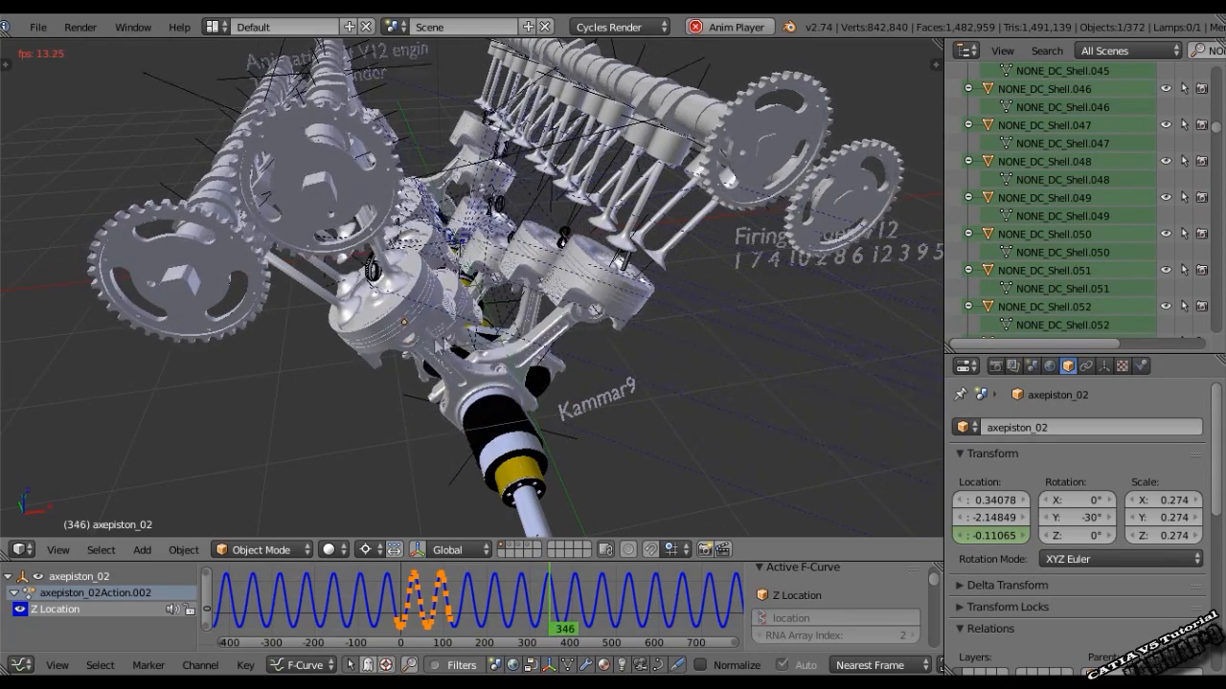
pyautogui.moveTo(381, 348); pyautogui.dragTo(469, 359, button='middle')
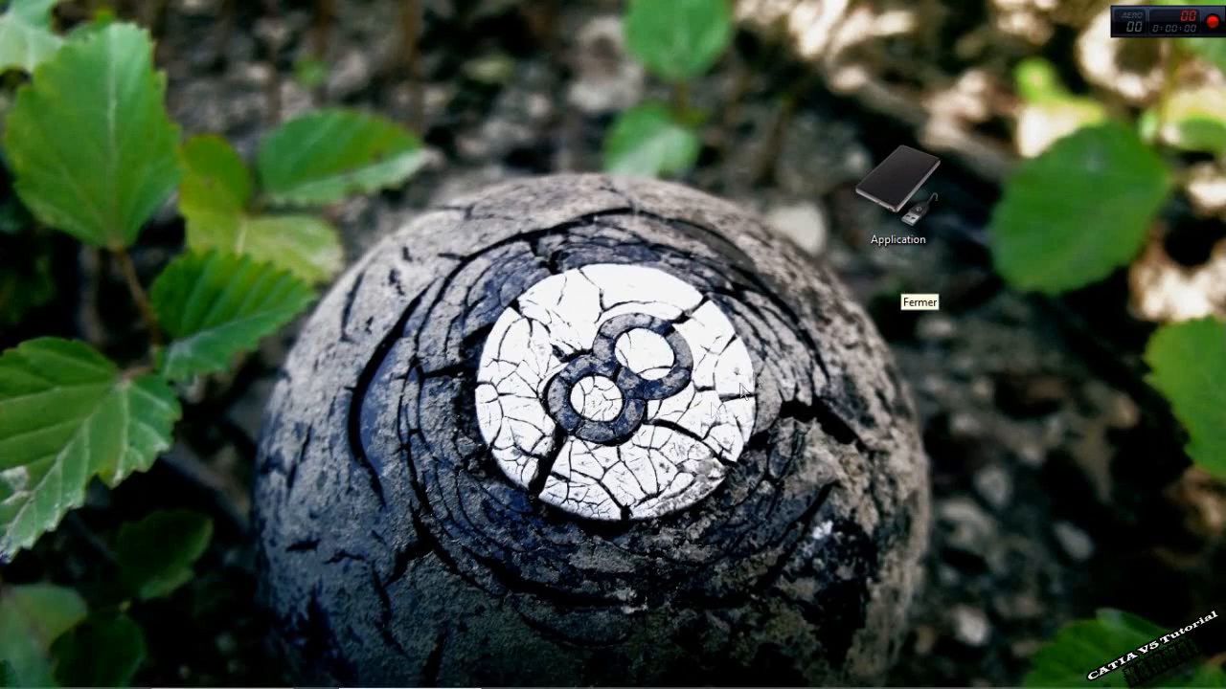
# Step: Switch to CATIA V5 and create a new document of type Part
pyautogui.click(423, 679)
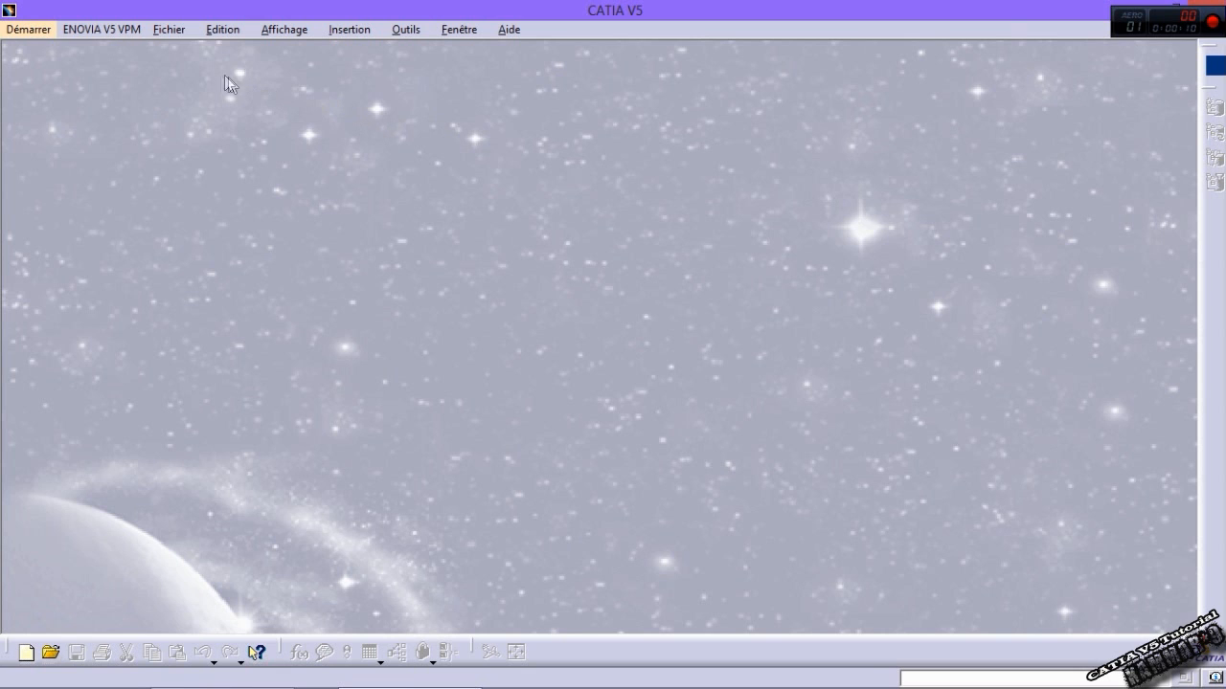
pyautogui.click(168, 28)
pyautogui.click(48, 47)
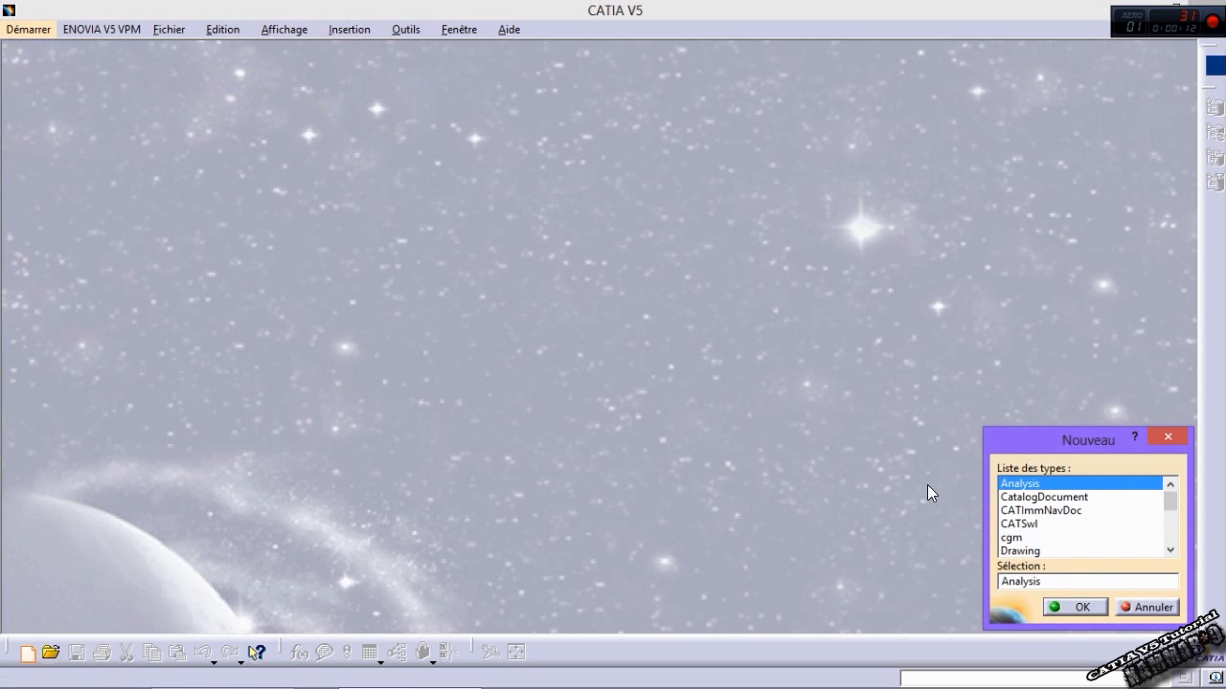
pyautogui.write('p')
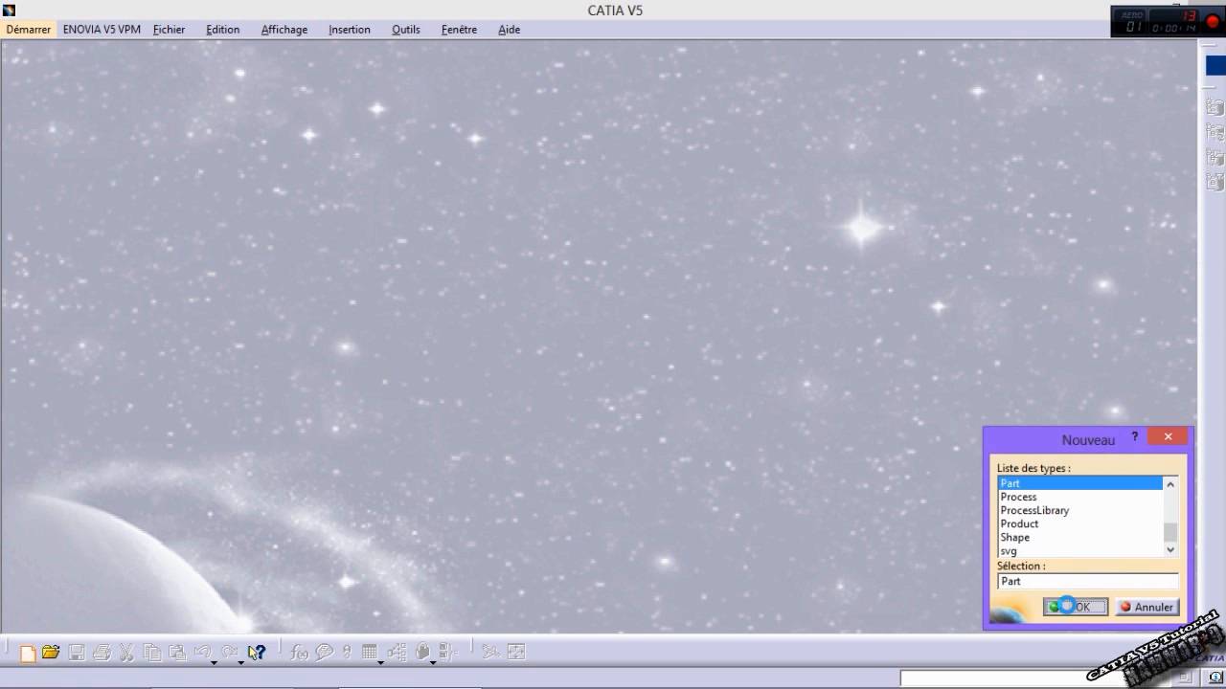
pyautogui.click(1066, 607)
pyautogui.click(929, 321)
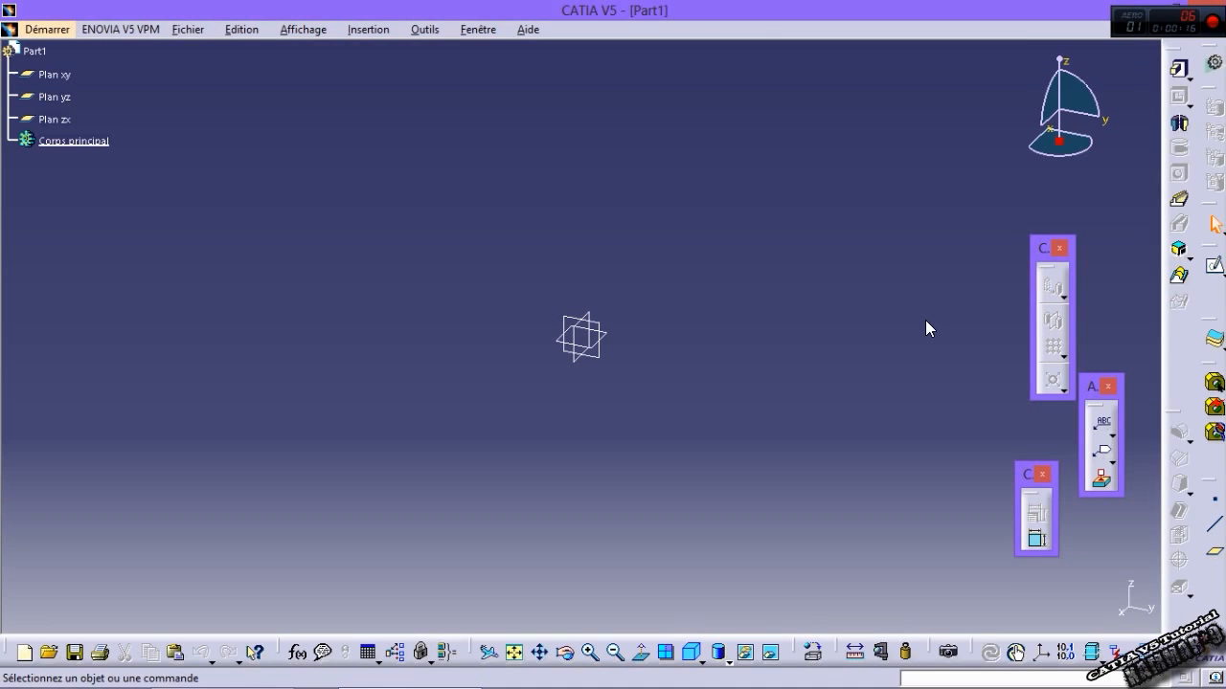
# Step: On the xy plane, sketch a circle about 175 mm in diameter centred on the origin
pyautogui.click(603, 335)
pyautogui.click(1212, 268)
pyautogui.click(1178, 328)
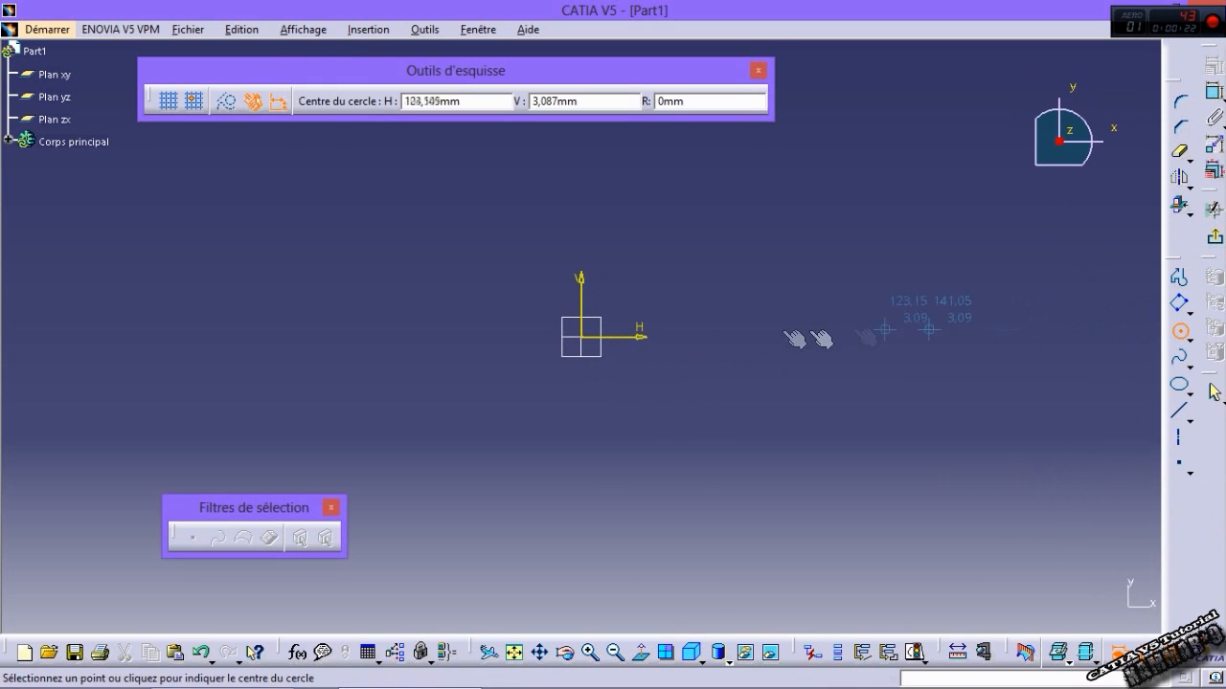
pyautogui.click(579, 337)
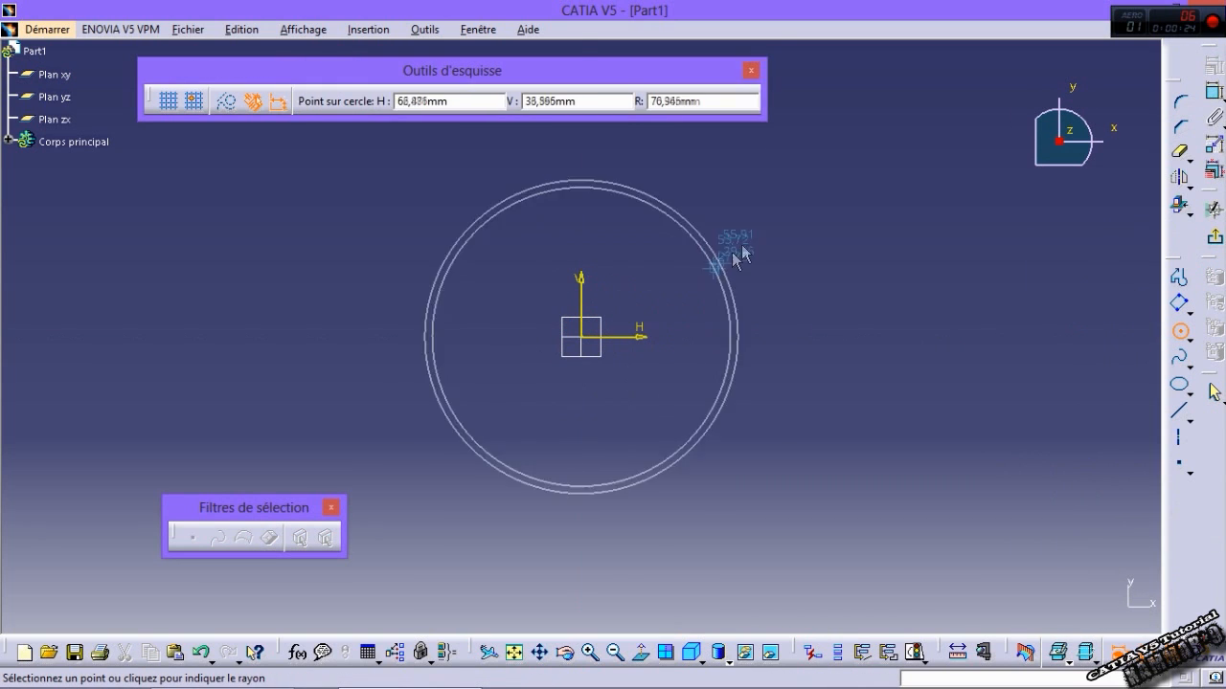
pyautogui.click(775, 241)
# Step: Dimension the circle's diameter, set it to 84 mm, and exit the sketch
pyautogui.click(1214, 93)
pyautogui.click(752, 201)
pyautogui.click(804, 194)
pyautogui.doubleClick(793, 192)
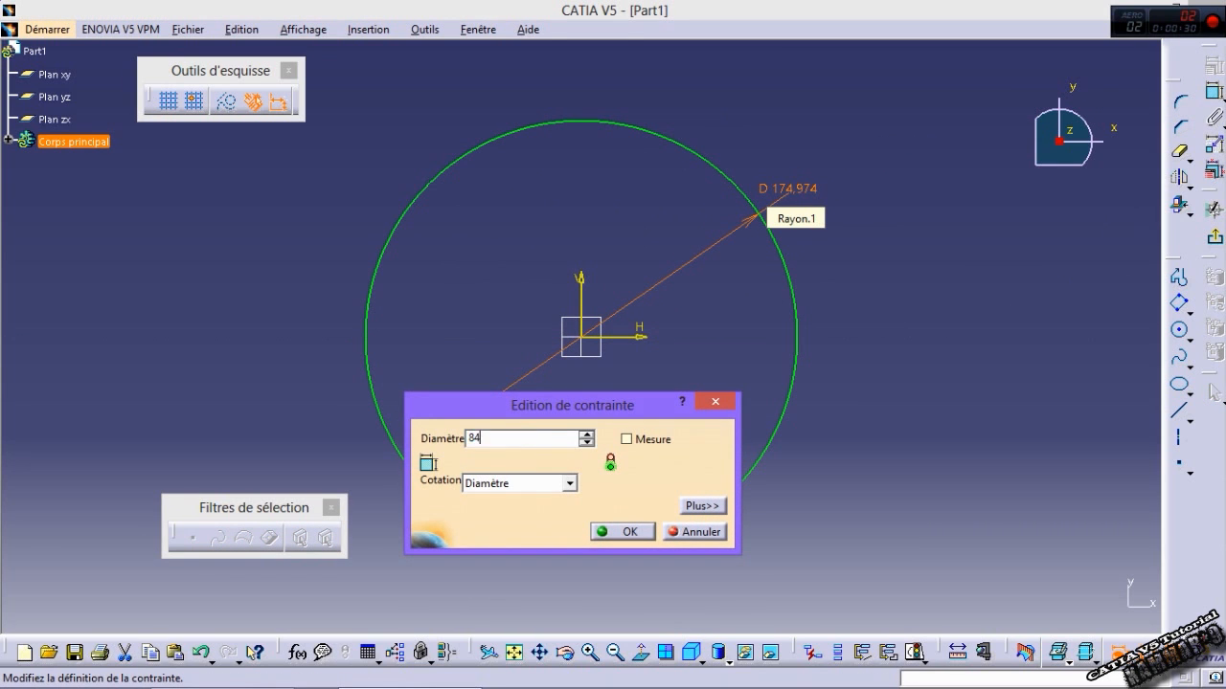
pyautogui.press('Return')
pyautogui.click(1212, 238)
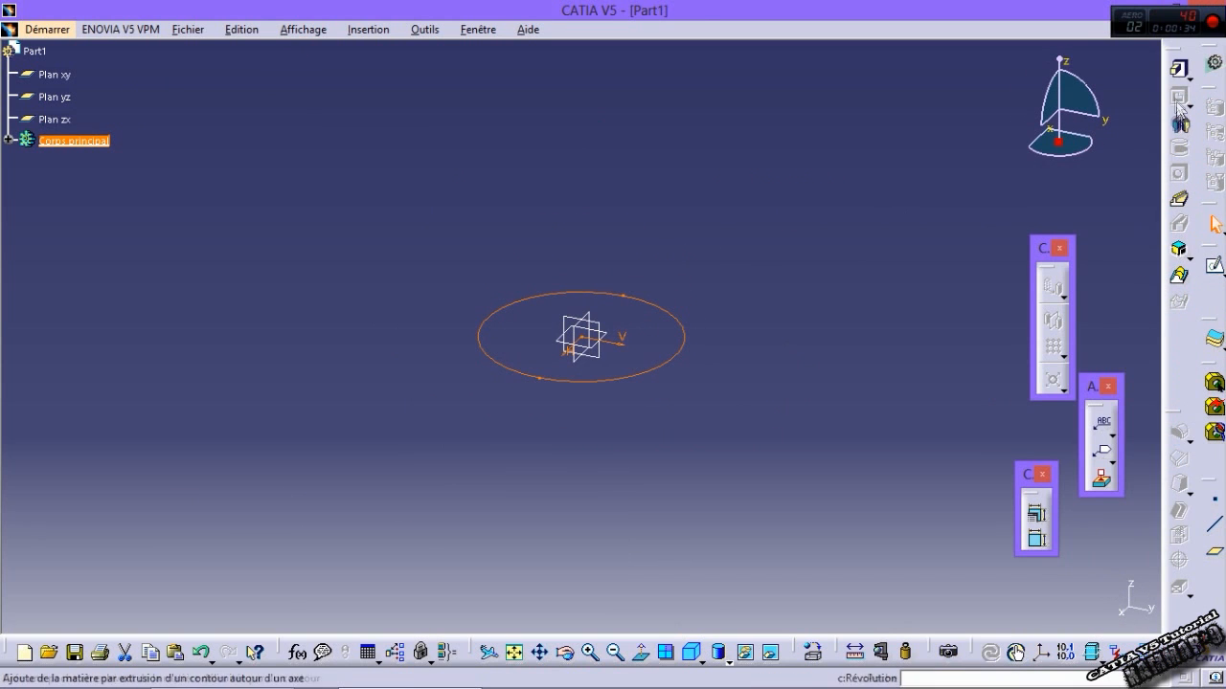
# Step: Extrude the circle sketch 50 mm into a solid cylinder
pyautogui.click(1180, 69)
pyautogui.write('50')
pyautogui.press('Return')
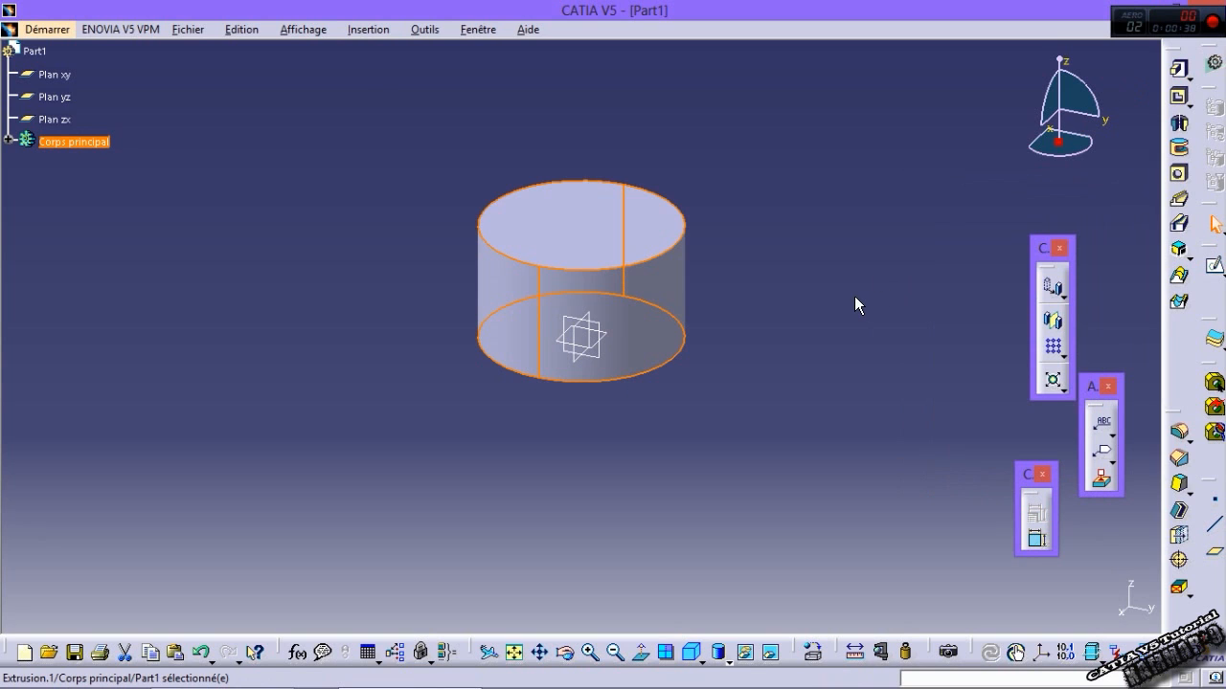
# Step: On the yz plane, sketch a small circle centred on the cylinder's upper edge line, on the positive H side of the axis
pyautogui.click(603, 330)
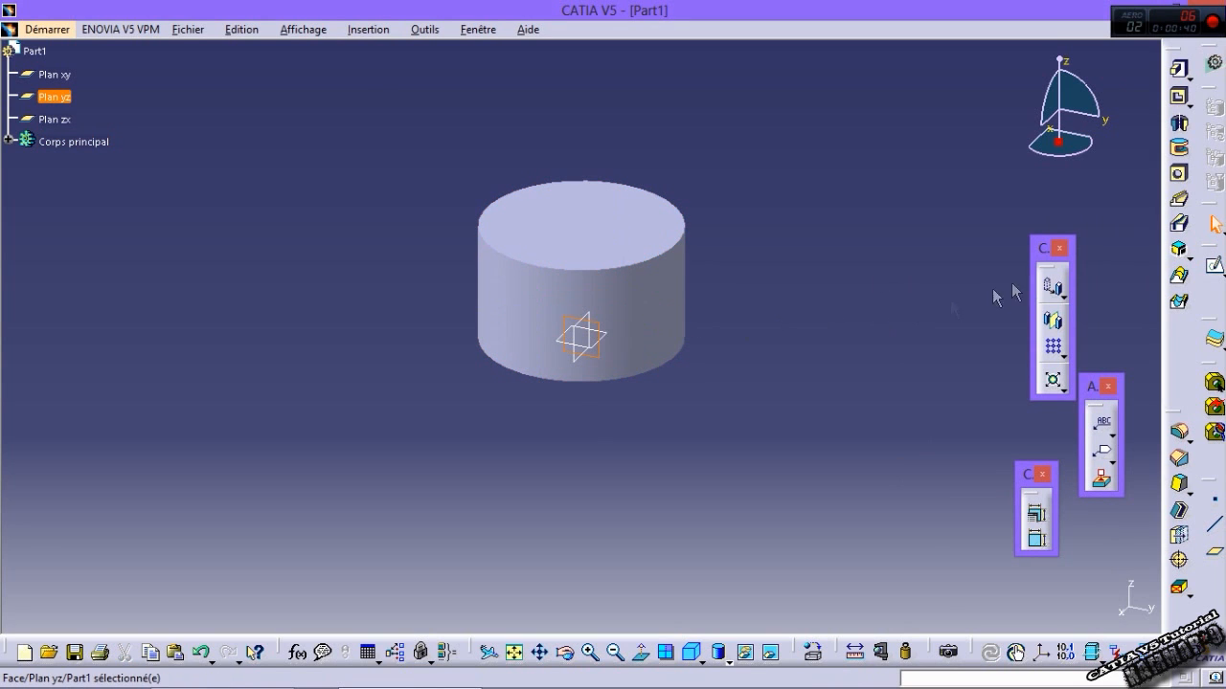
pyautogui.click(1213, 262)
pyautogui.click(1179, 328)
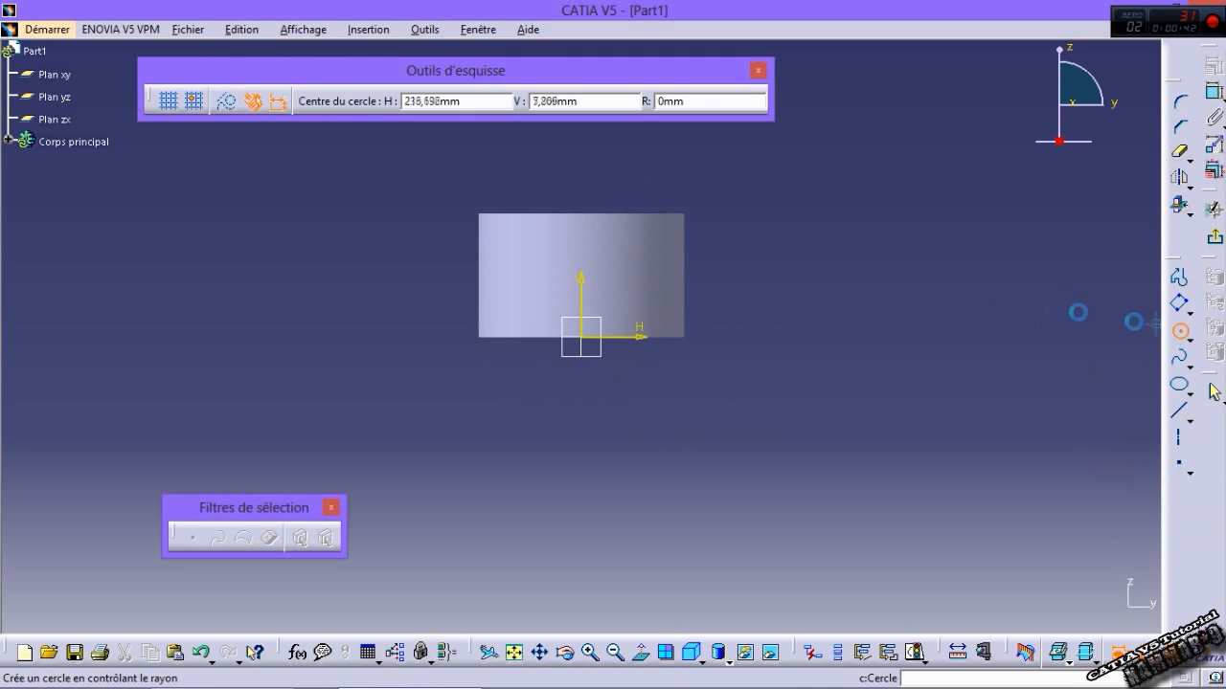
pyautogui.click(629, 214)
pyautogui.click(647, 242)
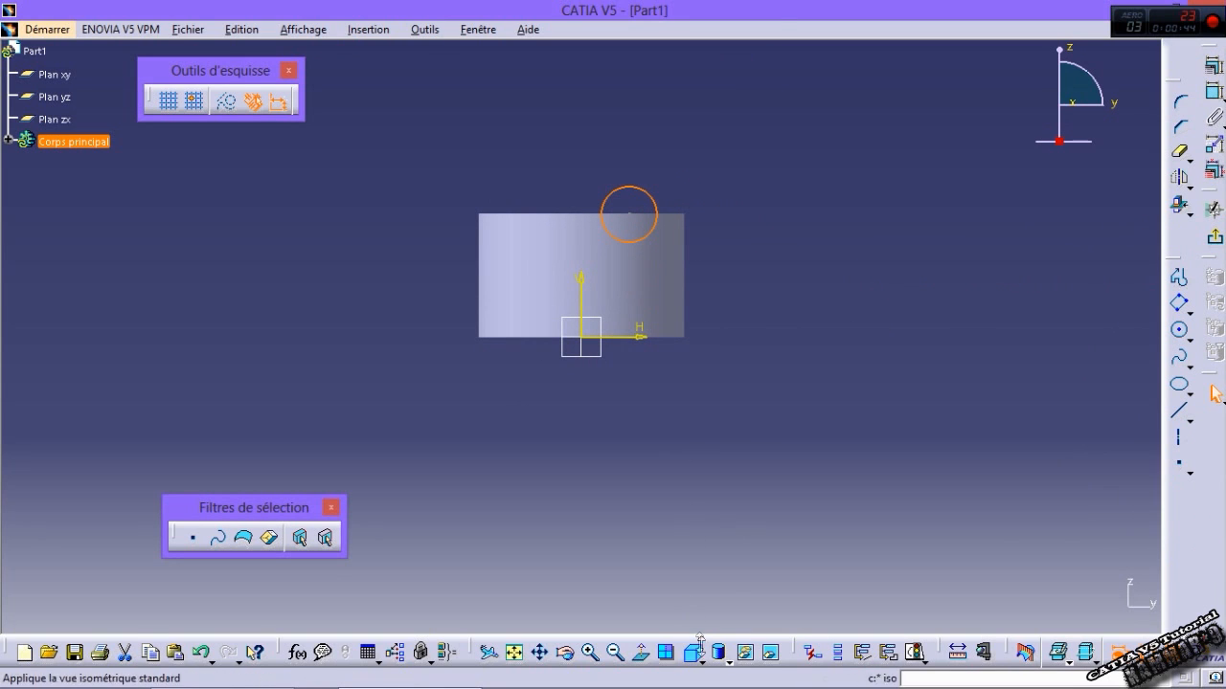
# Step: Dimension the small circle's diameter and set it to 18 mm
pyautogui.click(725, 660)
pyautogui.click(742, 549)
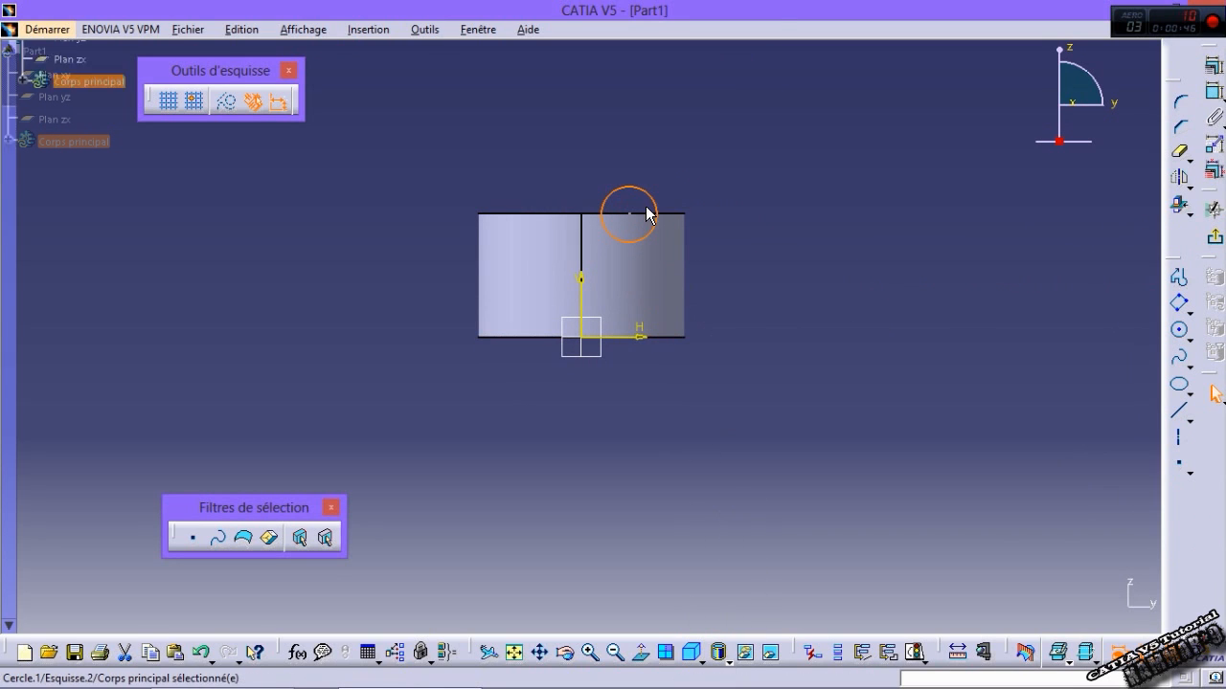
pyautogui.moveTo(618, 214)
pyautogui.mouseDown(button='middle')
pyautogui.moveTo(622, 282)
pyautogui.moveTo(624, 205)
pyautogui.mouseUp(button='middle')
pyautogui.click(1207, 89)
pyautogui.click(766, 173)
pyautogui.doubleClick(766, 172)
pyautogui.write('18')
pyautogui.press('Return')
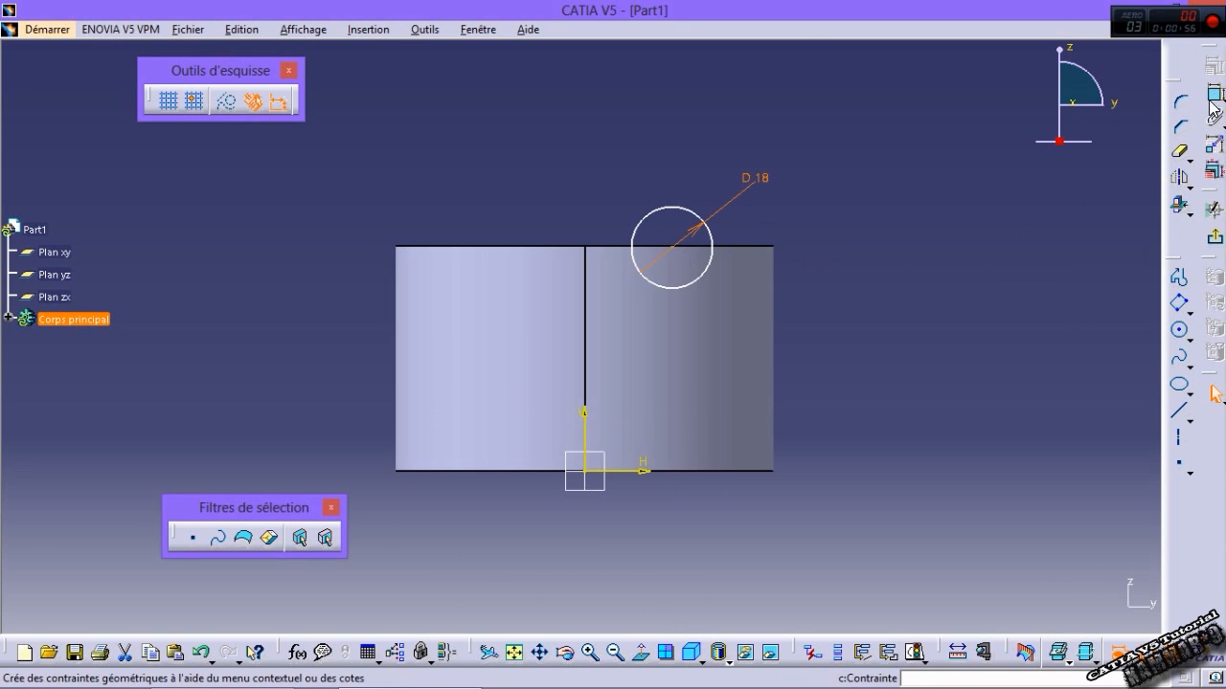
# Step: Dimension the horizontal distance from the circle's centre to the vertical axis and set it to 16 mm
pyautogui.click(661, 273)
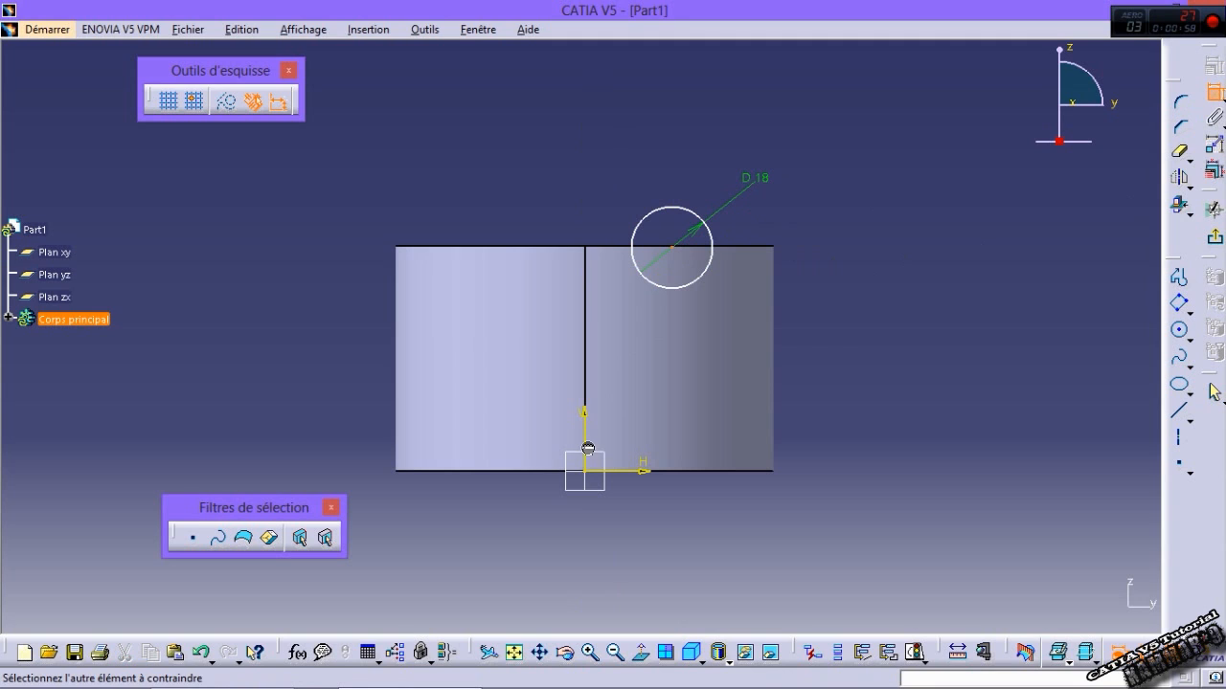
pyautogui.click(586, 435)
pyautogui.click(639, 141)
pyautogui.doubleClick(641, 143)
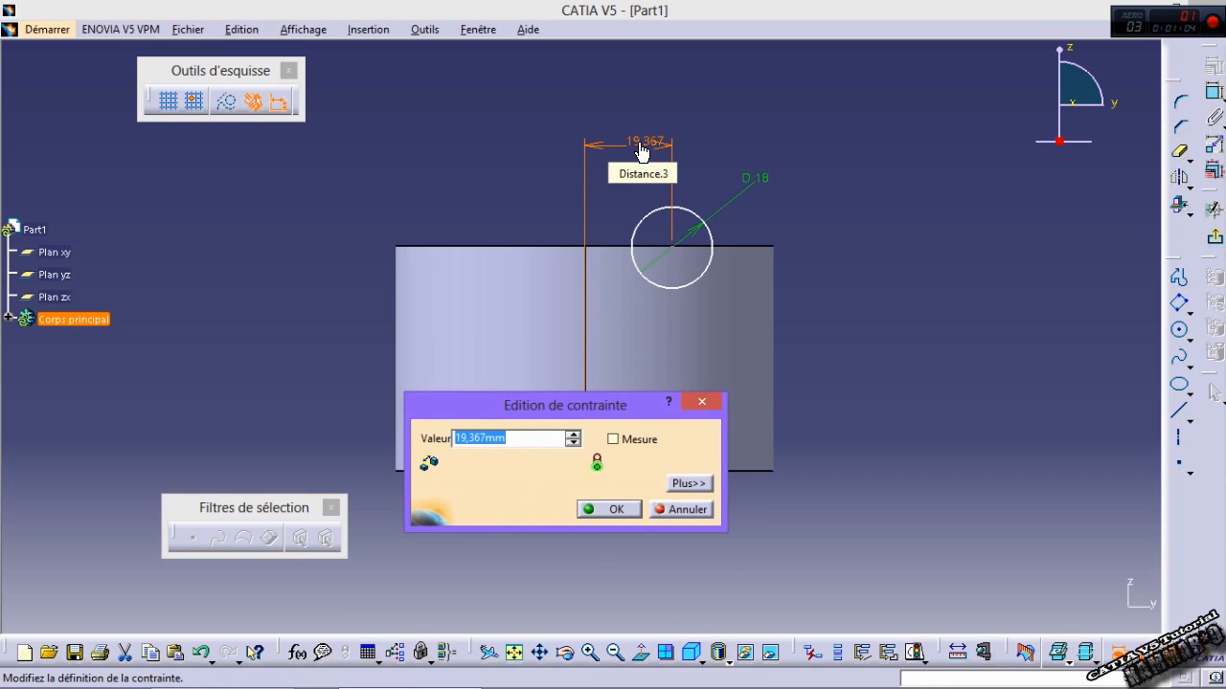
pyautogui.write('16')
pyautogui.press('Return')
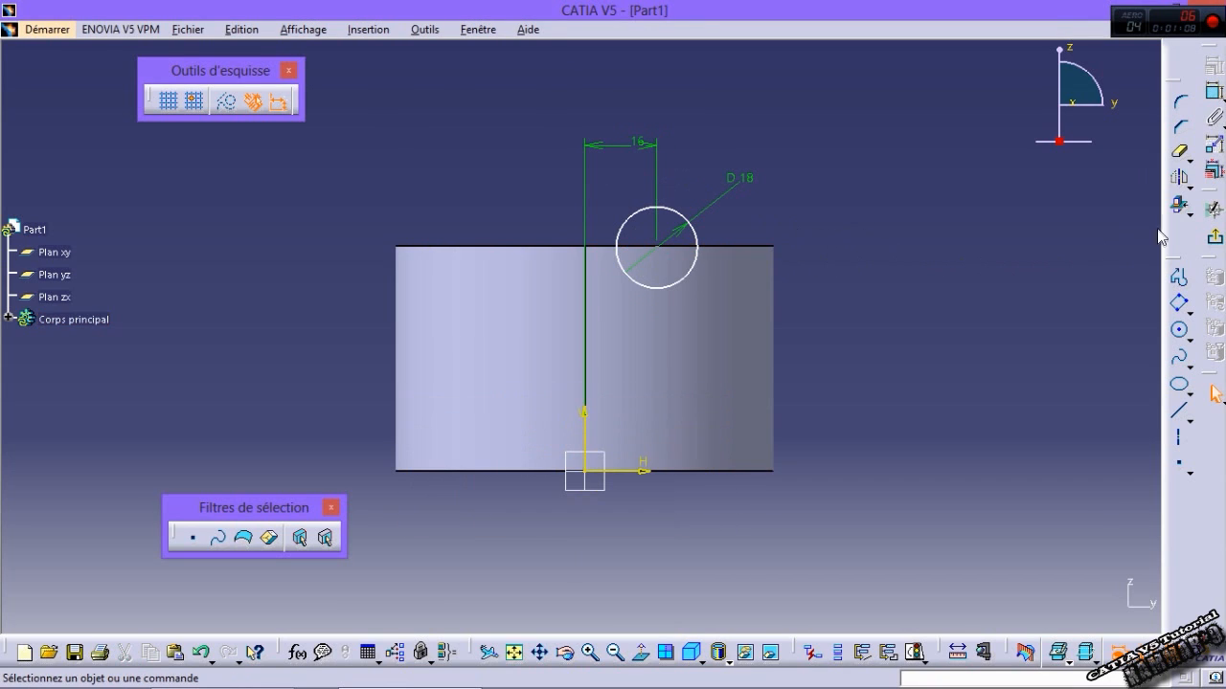
# Step: Project the cylinder's upper edge into the sketch and convert the projected line to construction geometry
pyautogui.click(1189, 213)
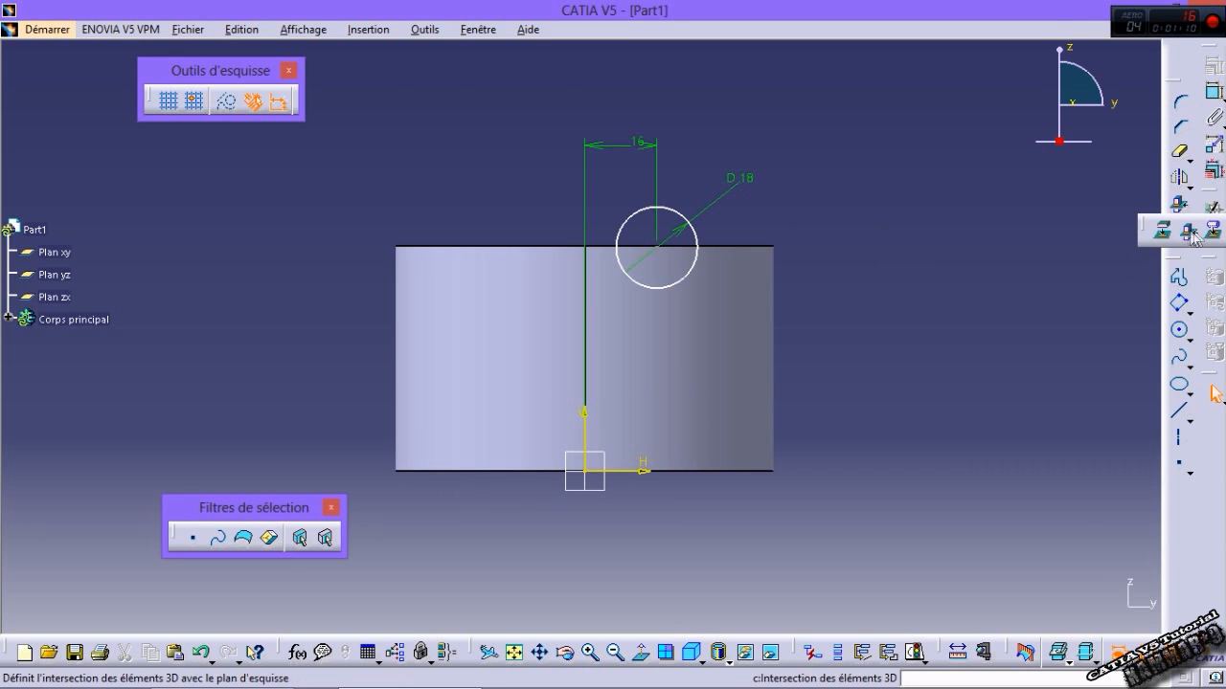
pyautogui.click(1162, 230)
pyautogui.click(761, 247)
pyautogui.click(595, 247)
pyautogui.click(223, 109)
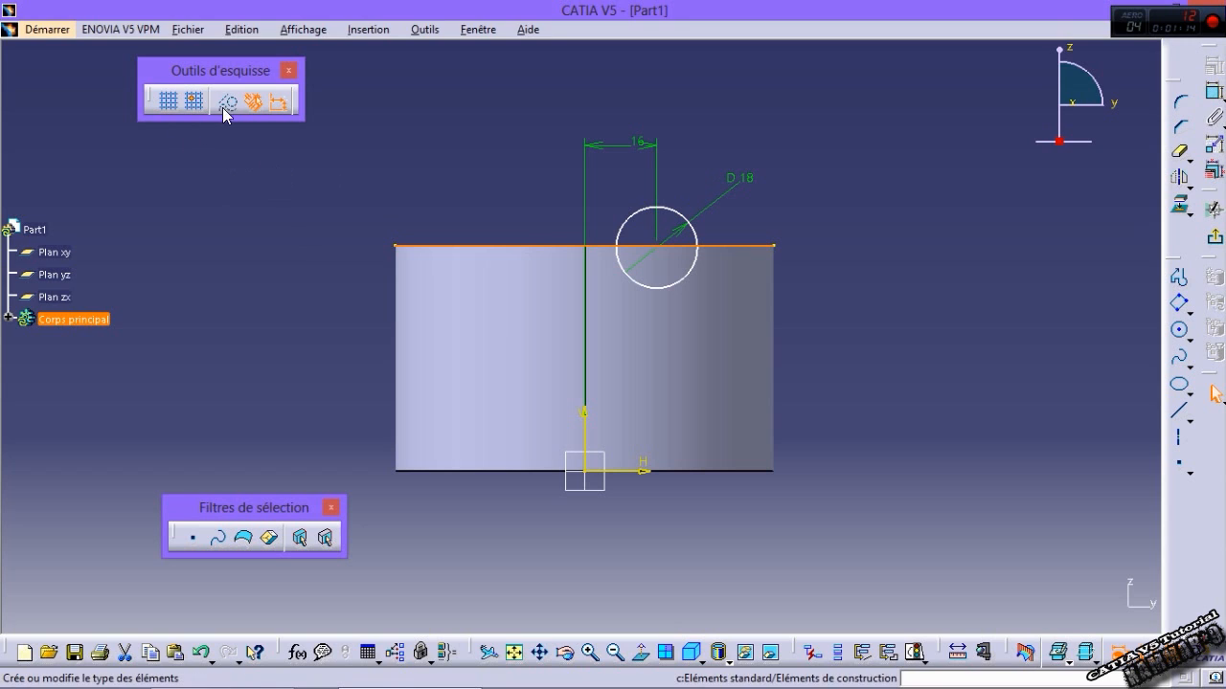
pyautogui.click(360, 192)
pyautogui.moveTo(559, 222)
pyautogui.mouseDown(button='middle')
pyautogui.moveTo(561, 274)
pyautogui.moveTo(556, 206)
pyautogui.mouseUp(button='middle')
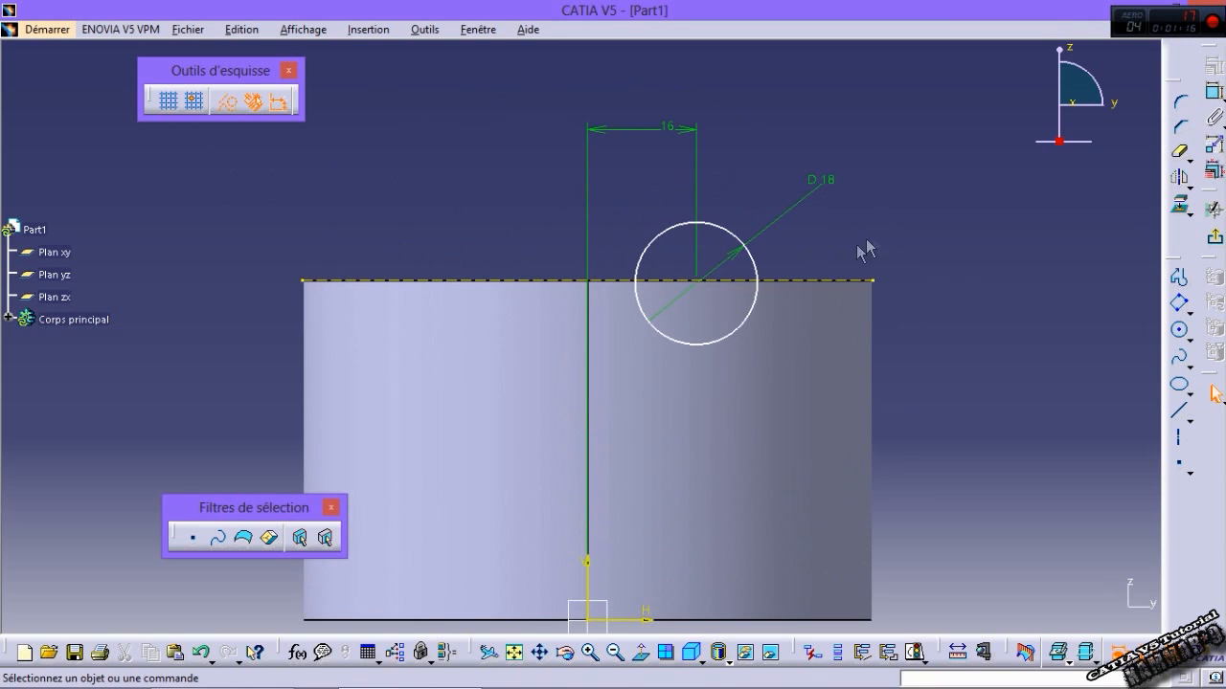
# Step: Constrain the 18 mm circle's centre to be coincident with the projected upper edge line
pyautogui.click(227, 100)
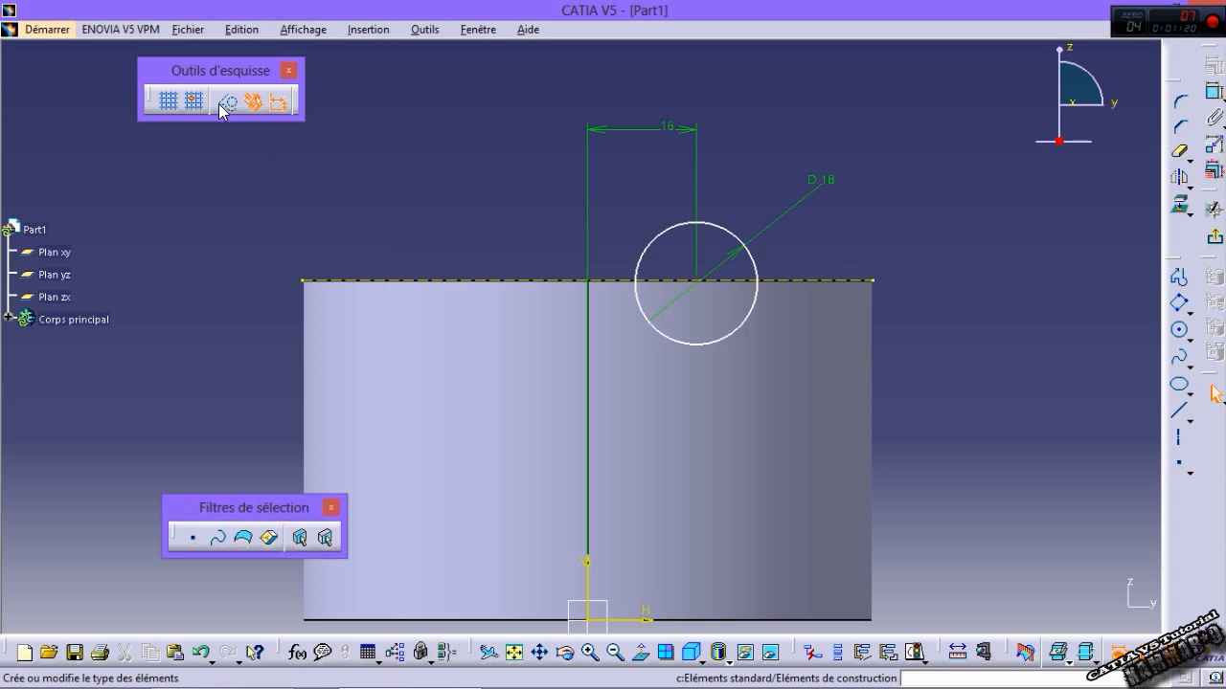
pyautogui.moveTo(721, 224); pyautogui.dragTo(720, 168)
pyautogui.click(697, 230)
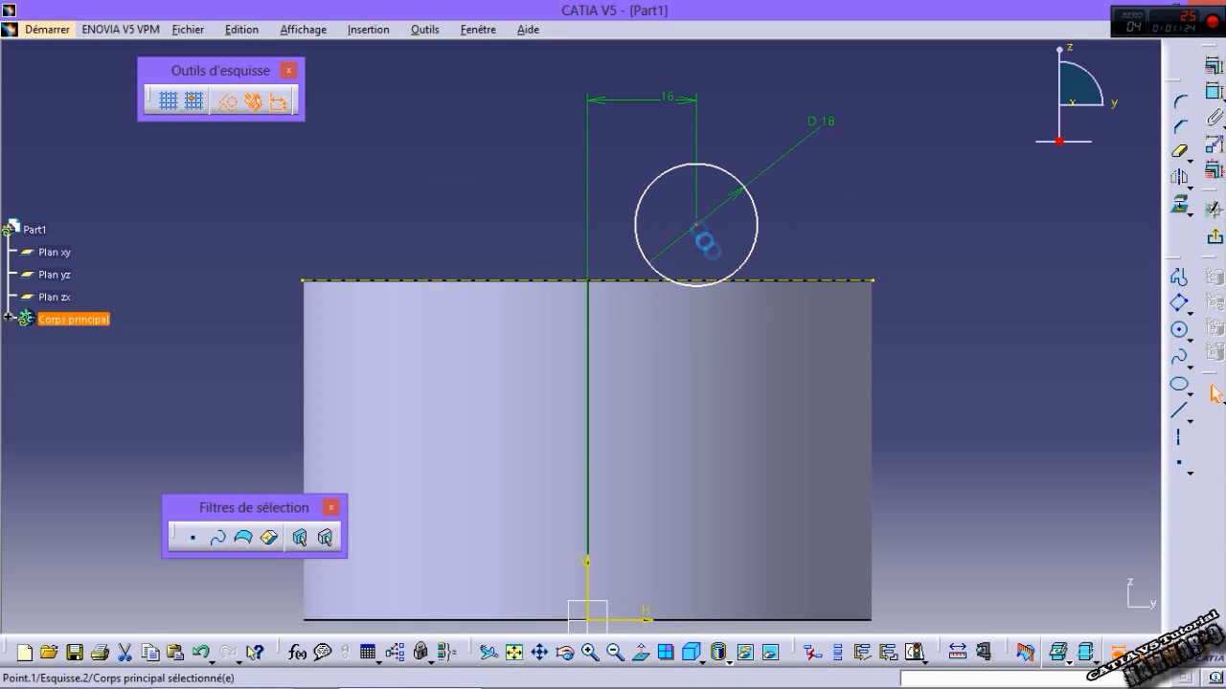
pyautogui.keyDown('ctrl'); pyautogui.click(792, 281); pyautogui.keyUp('ctrl')
pyautogui.click(1214, 91)
pyautogui.click(1042, 451)
pyautogui.click(986, 628)
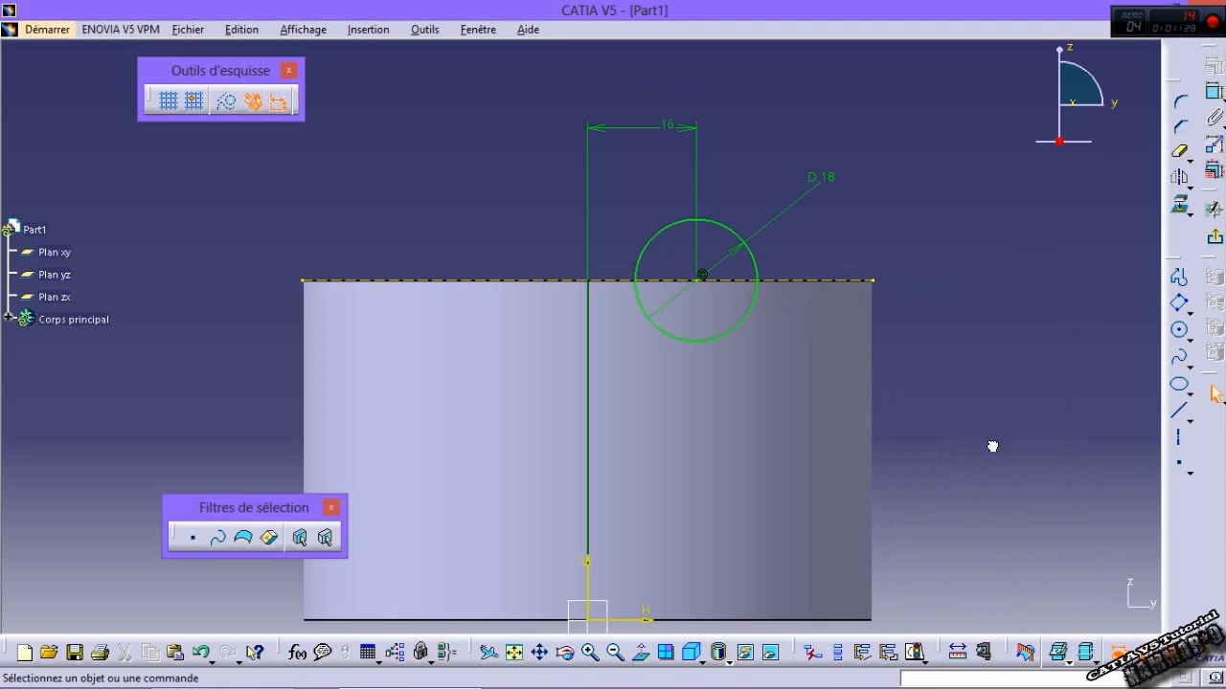
# Step: Exit the sketch and cut a 360° groove with the circle around the cylinder's central axis
pyautogui.moveTo(820, 432); pyautogui.dragTo(807, 374, button='middle')
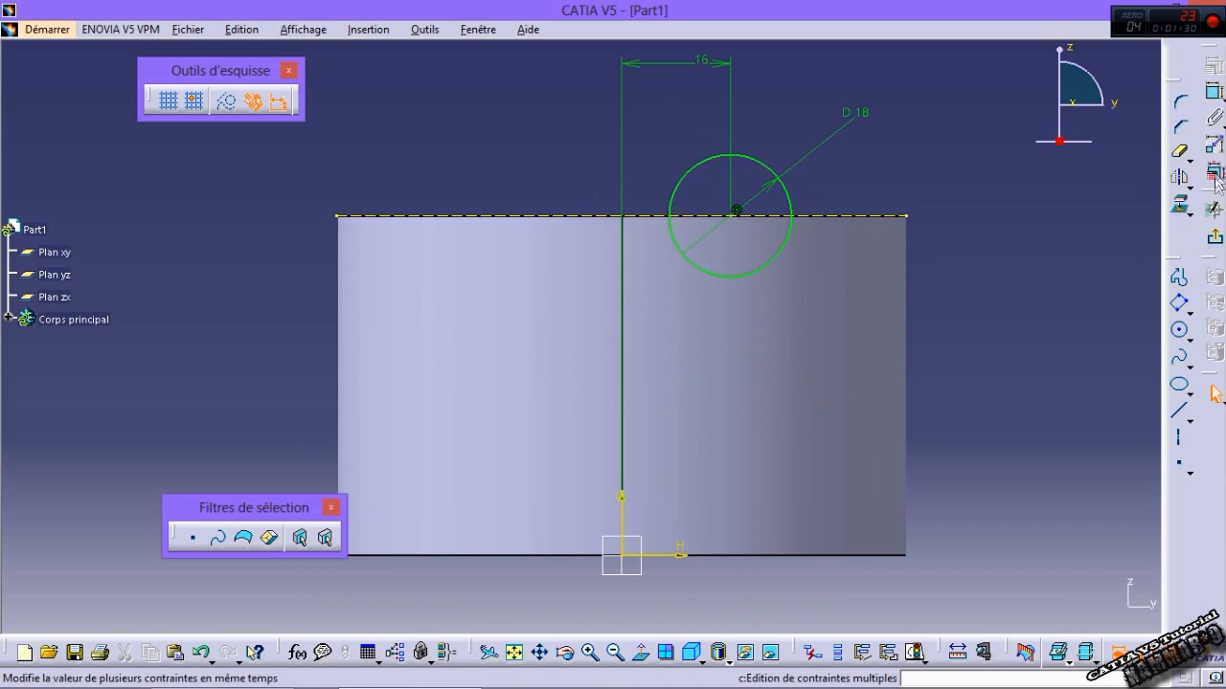
pyautogui.click(1214, 237)
pyautogui.click(1177, 199)
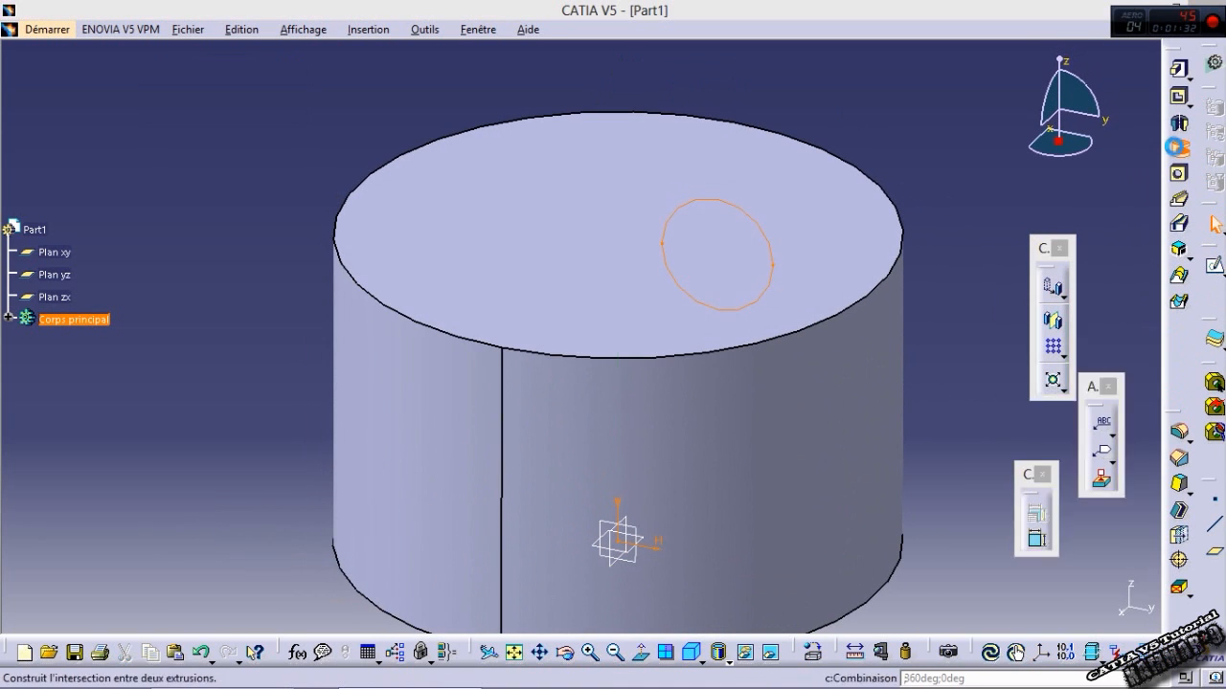
pyautogui.click(1180, 149)
pyautogui.click(661, 418)
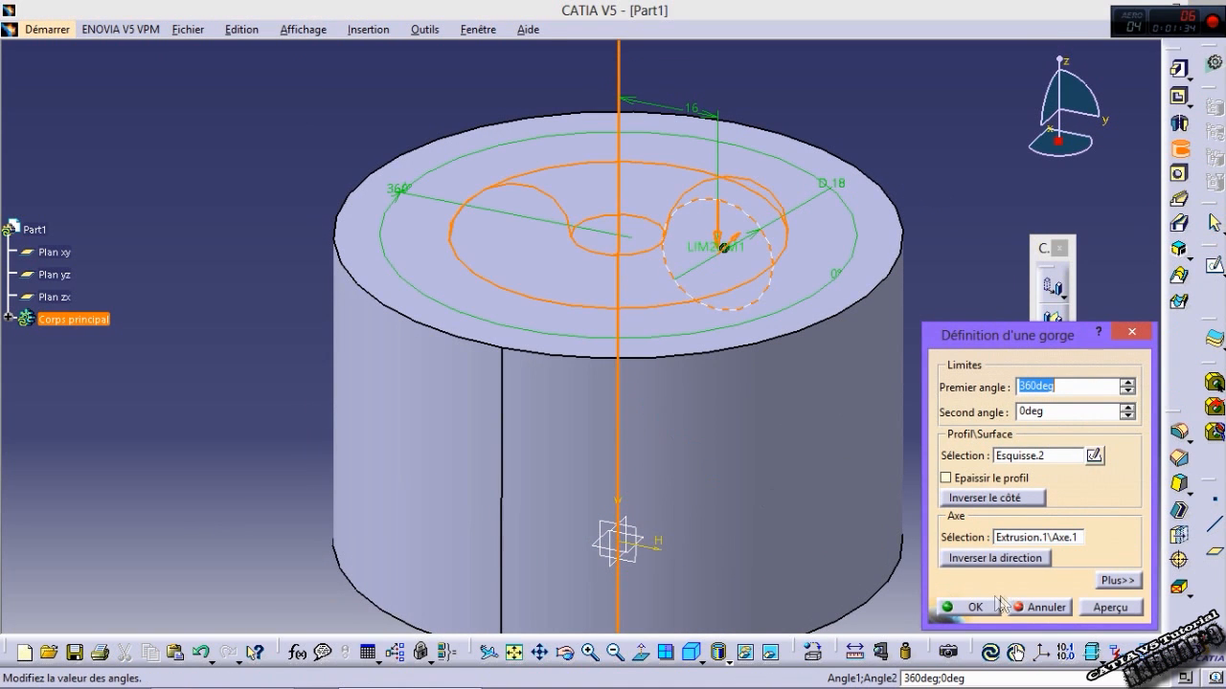
pyautogui.click(971, 607)
# Step: On the yz plane, sketch a rectangle about 20 mm high from the cylinder's lower edge, extending past its side on positive H
pyautogui.moveTo(776, 509); pyautogui.dragTo(778, 247, button='middle')
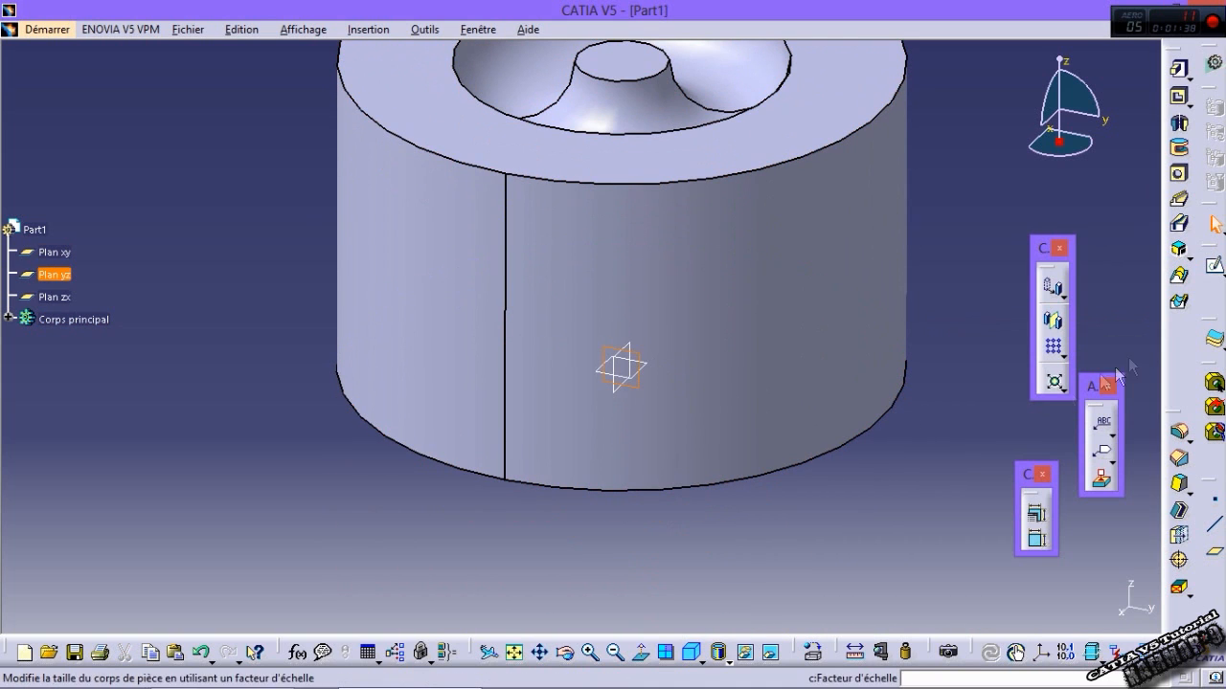
pyautogui.click(1213, 261)
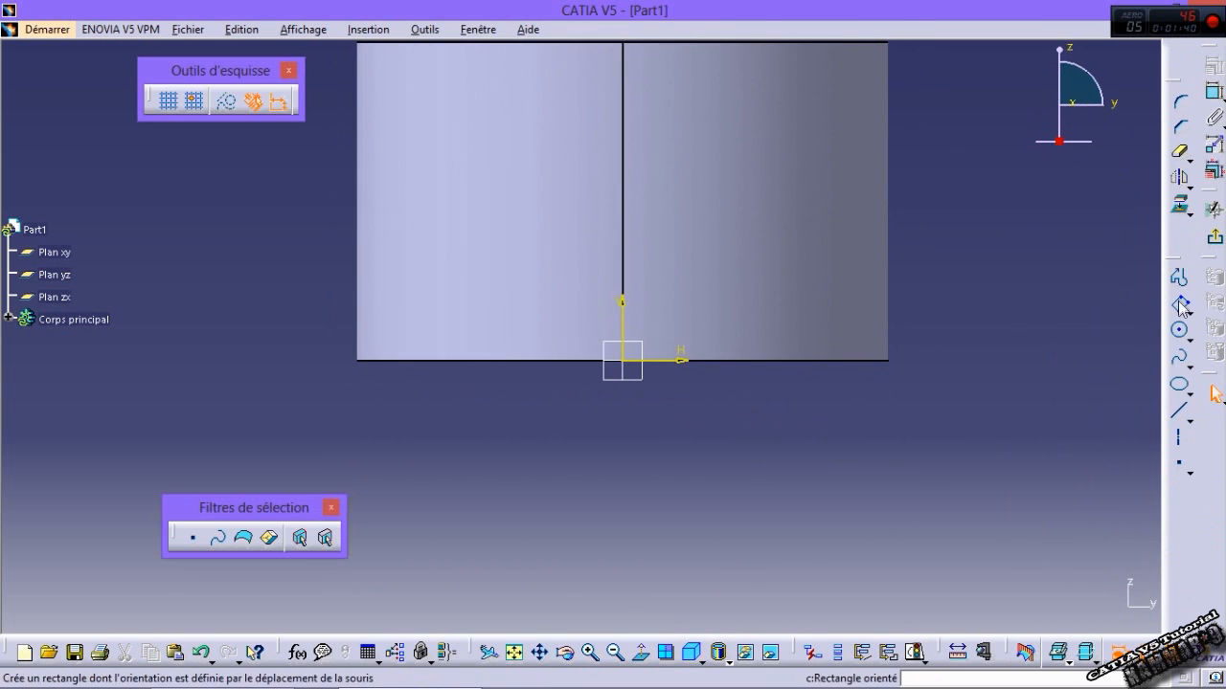
pyautogui.click(1185, 312)
pyautogui.click(1010, 331)
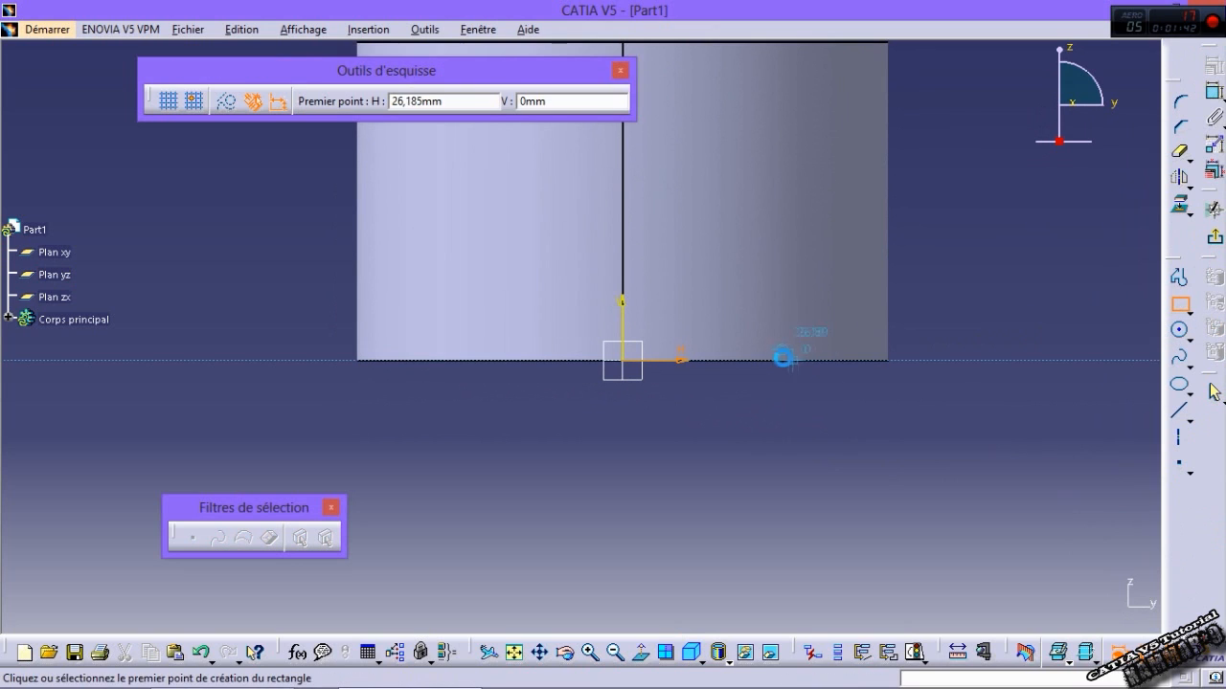
pyautogui.click(764, 361)
pyautogui.click(929, 237)
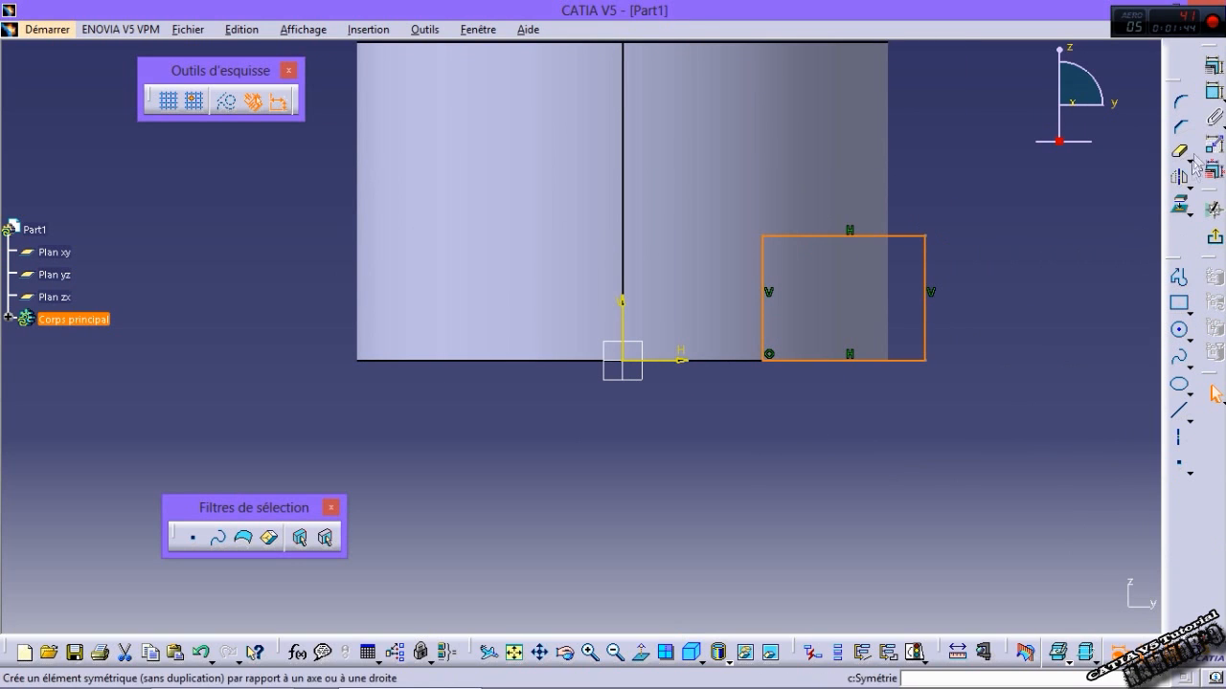
# Step: Dimension the rectangle's height and set it to 25 mm
pyautogui.click(1202, 92)
pyautogui.click(926, 314)
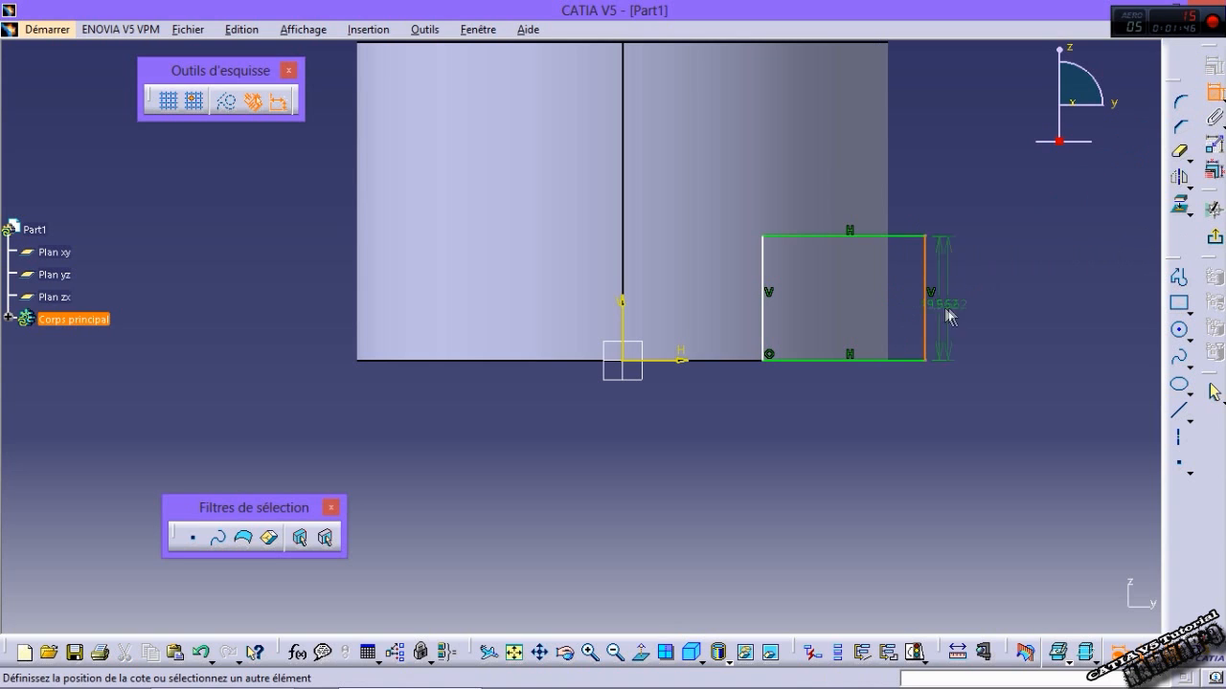
pyautogui.doubleClick(997, 302)
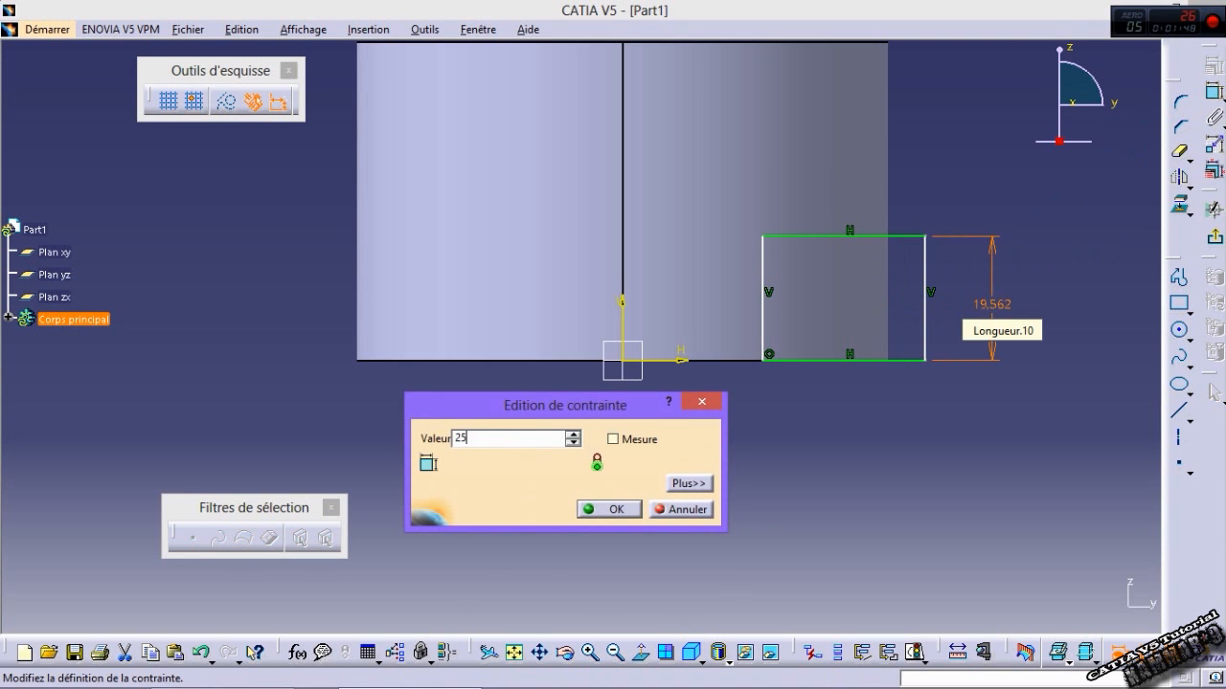
pyautogui.write('25')
pyautogui.press('Return')
# Step: Dimension the distance from the rectangle's inner side to the cylinder's axis and set it to 20 mm
pyautogui.click(1211, 96)
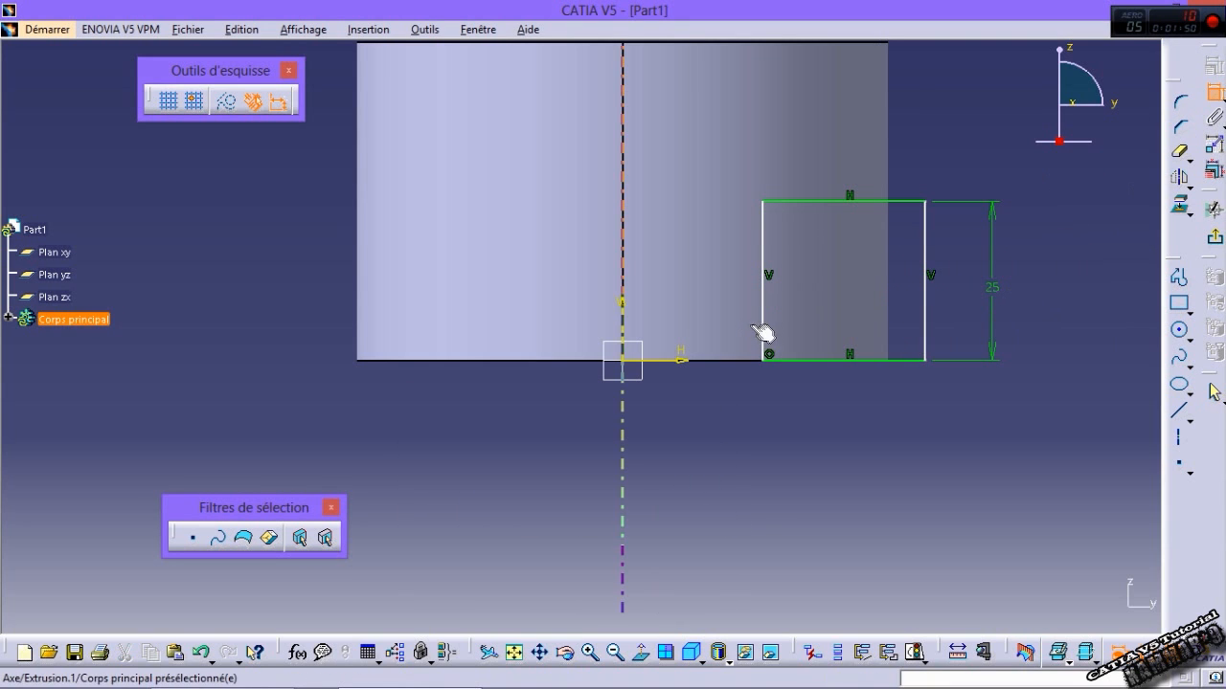
pyautogui.click(766, 333)
pyautogui.click(625, 337)
pyautogui.click(686, 435)
pyautogui.doubleClick(688, 437)
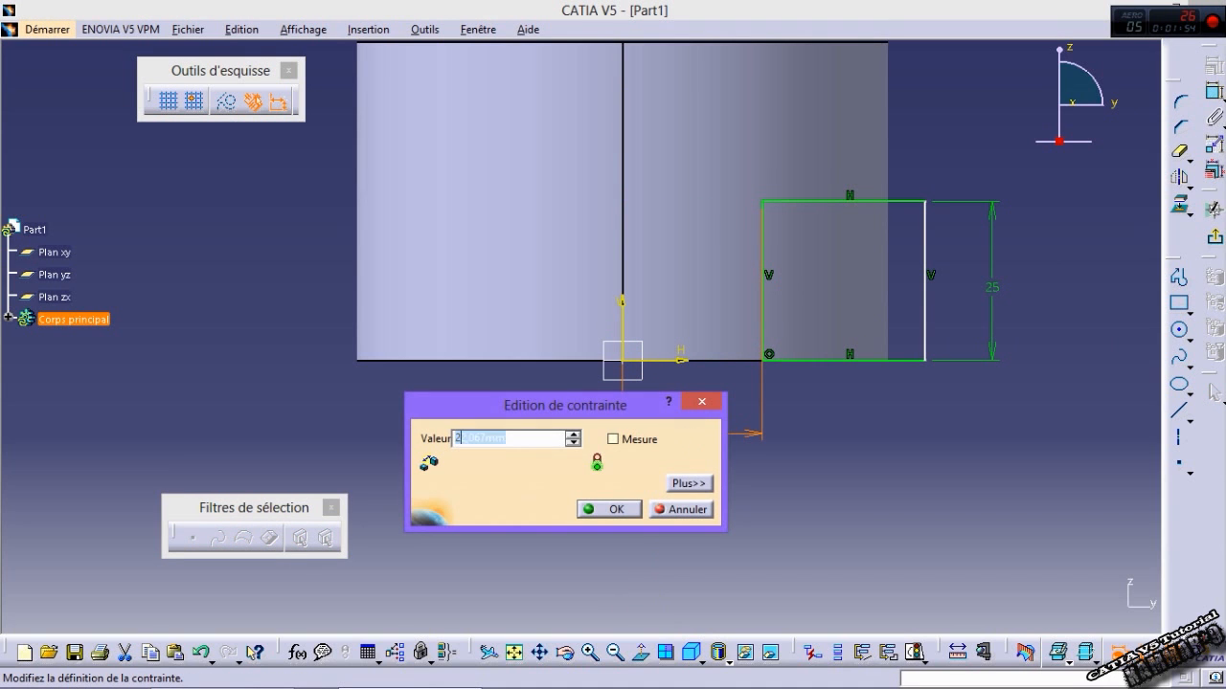
pyautogui.write('20mm')
pyautogui.press('Return')
pyautogui.moveTo(782, 266); pyautogui.dragTo(712, 377, button='middle')
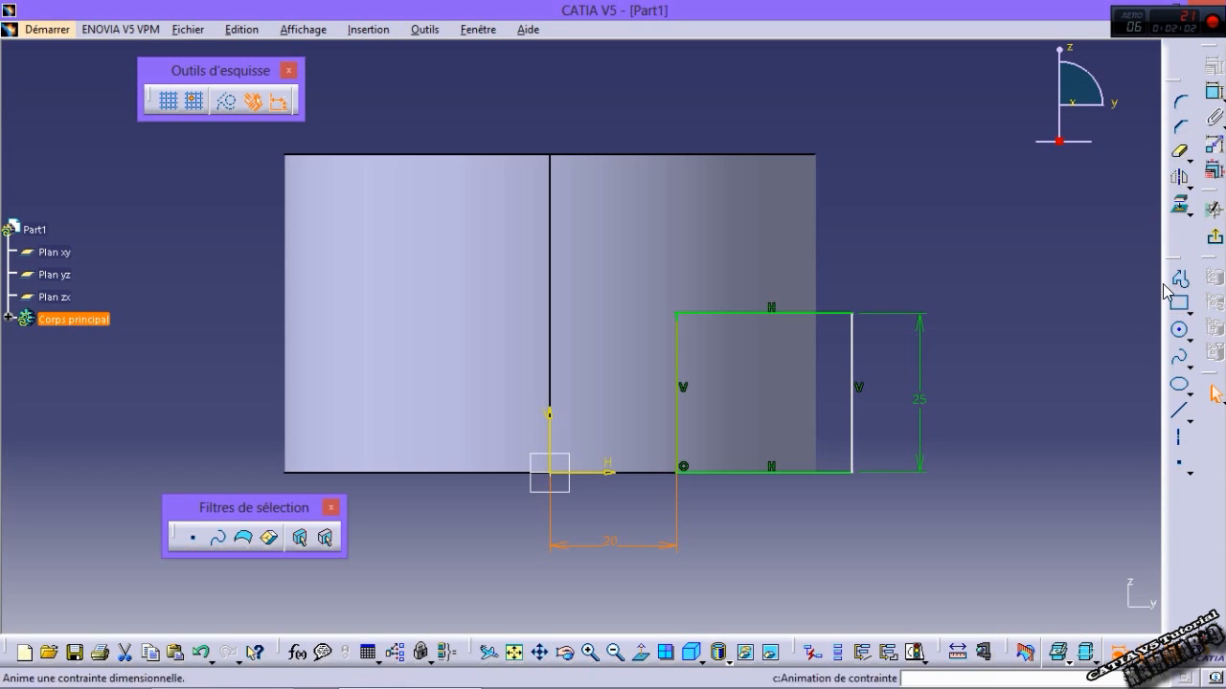
# Step: Draw a vertical axis line from the sketch origin up along the cylinder's centre
pyautogui.click(1181, 440)
pyautogui.click(549, 473)
pyautogui.click(551, 270)
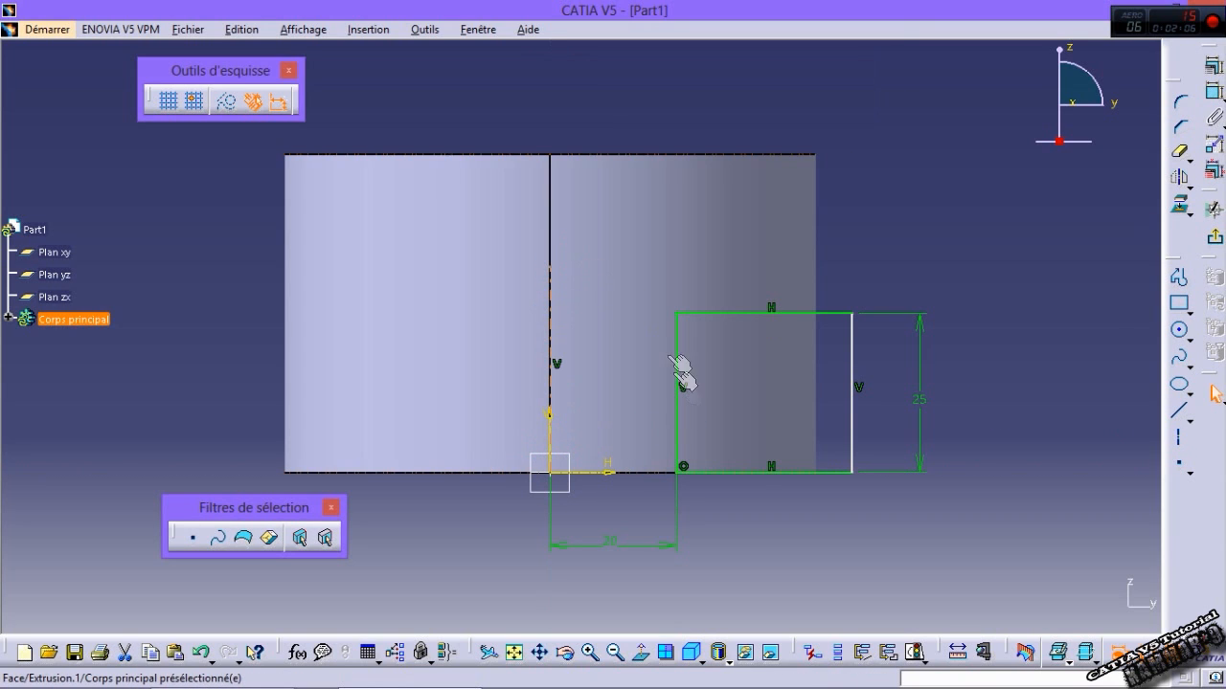
# Step: Mirror the rectangle about the vertical axis line, keeping the original
pyautogui.moveTo(931, 533); pyautogui.dragTo(728, 331)
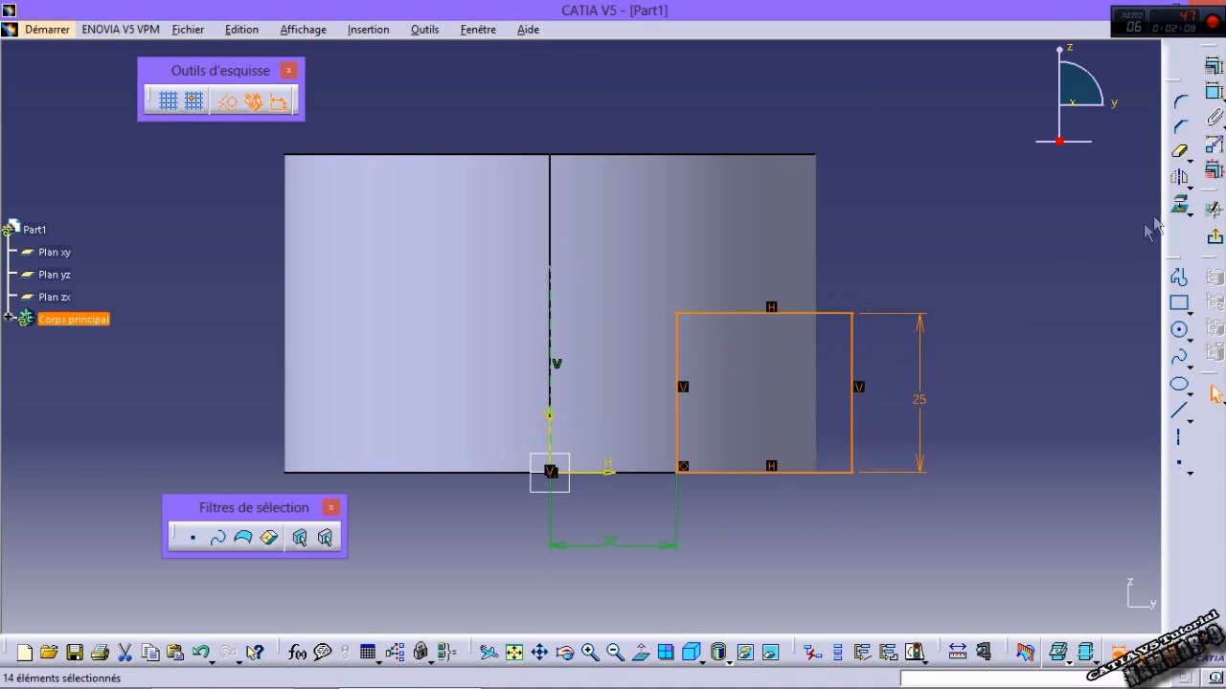
pyautogui.click(1187, 184)
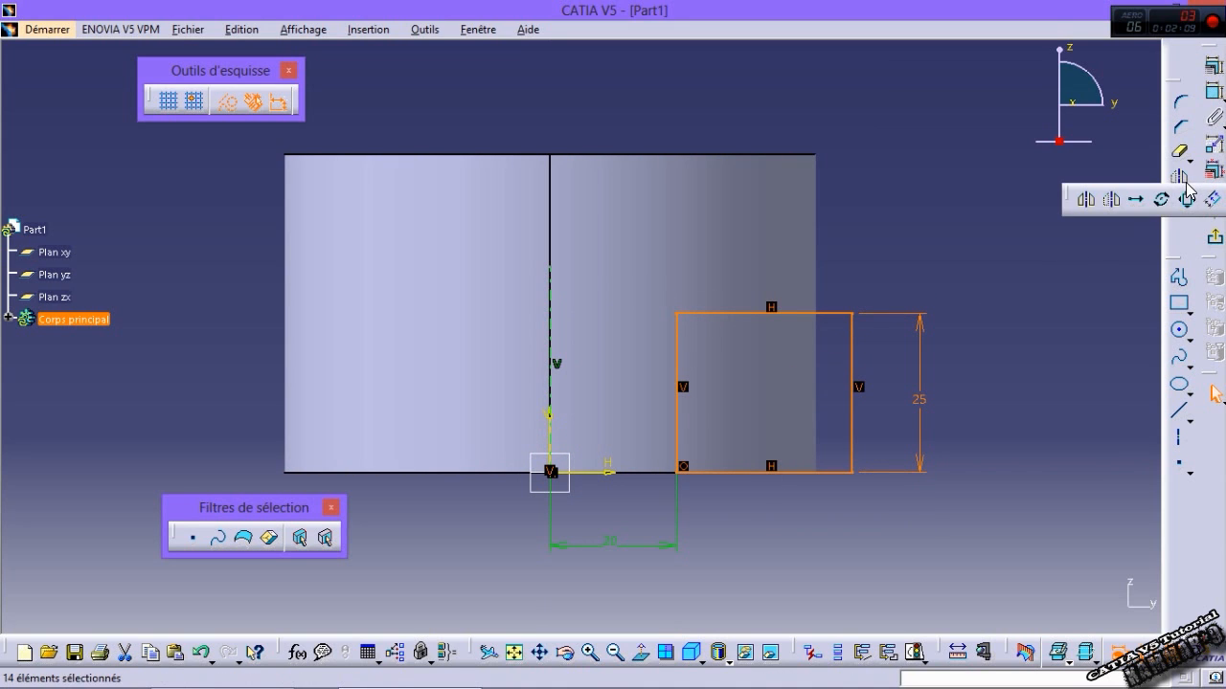
pyautogui.click(1086, 201)
pyautogui.click(552, 339)
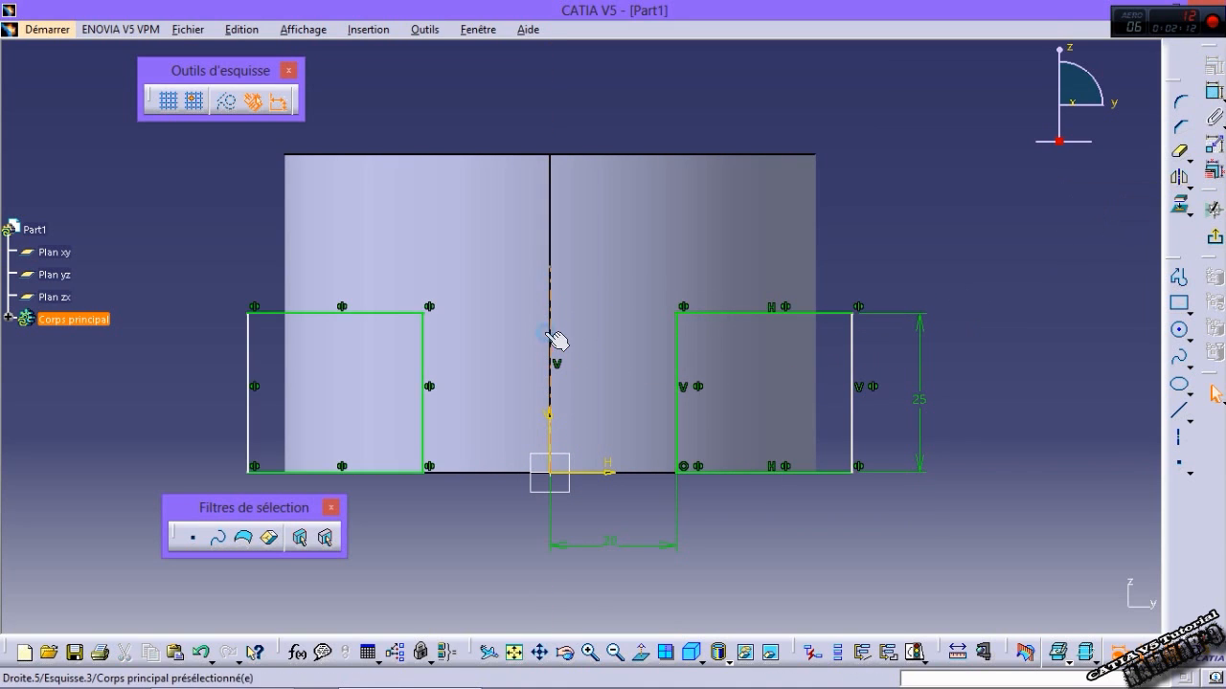
# Step: Exit the sketch and cut both rectangles as a 50 mm pocket with symmetric extent
pyautogui.click(1214, 235)
pyautogui.click(1180, 96)
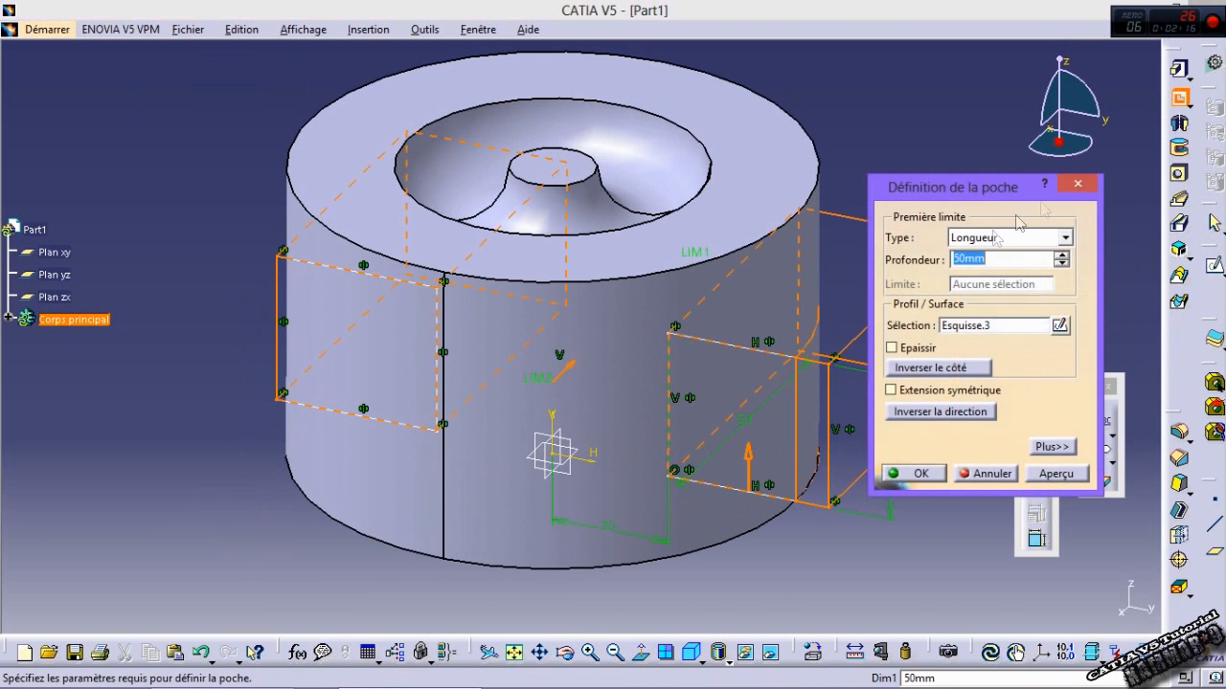
pyautogui.moveTo(769, 340); pyautogui.dragTo(661, 300, button='middle')
pyautogui.click(890, 390)
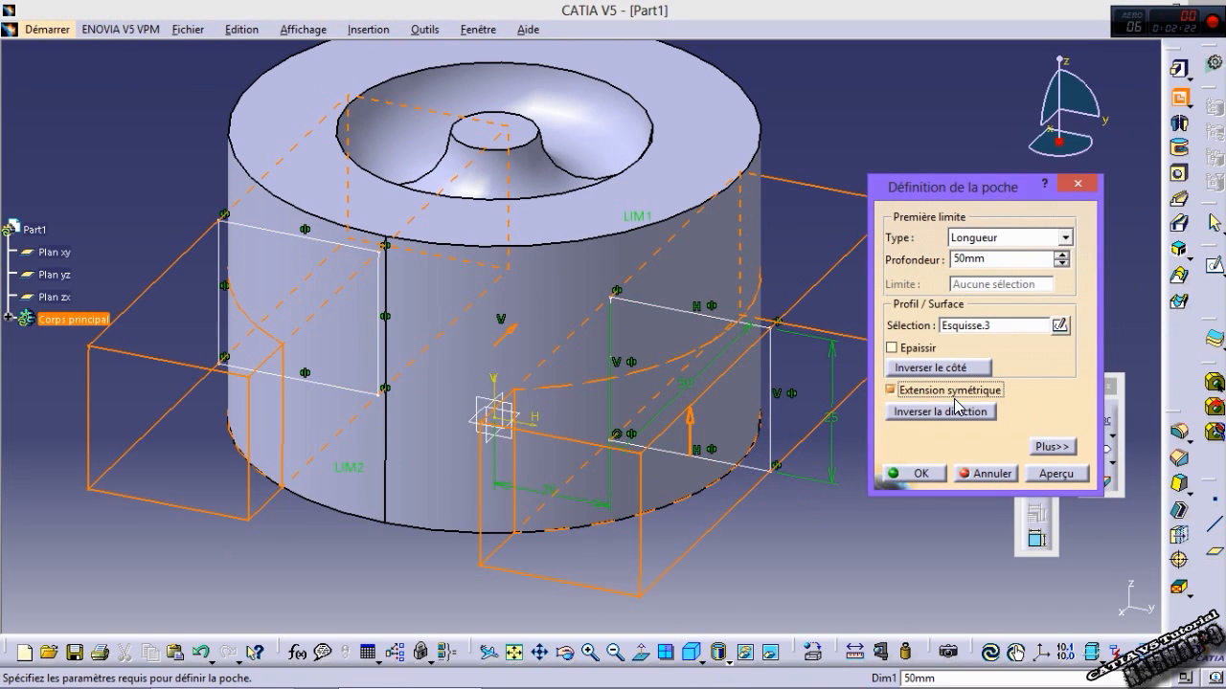
pyautogui.click(1047, 479)
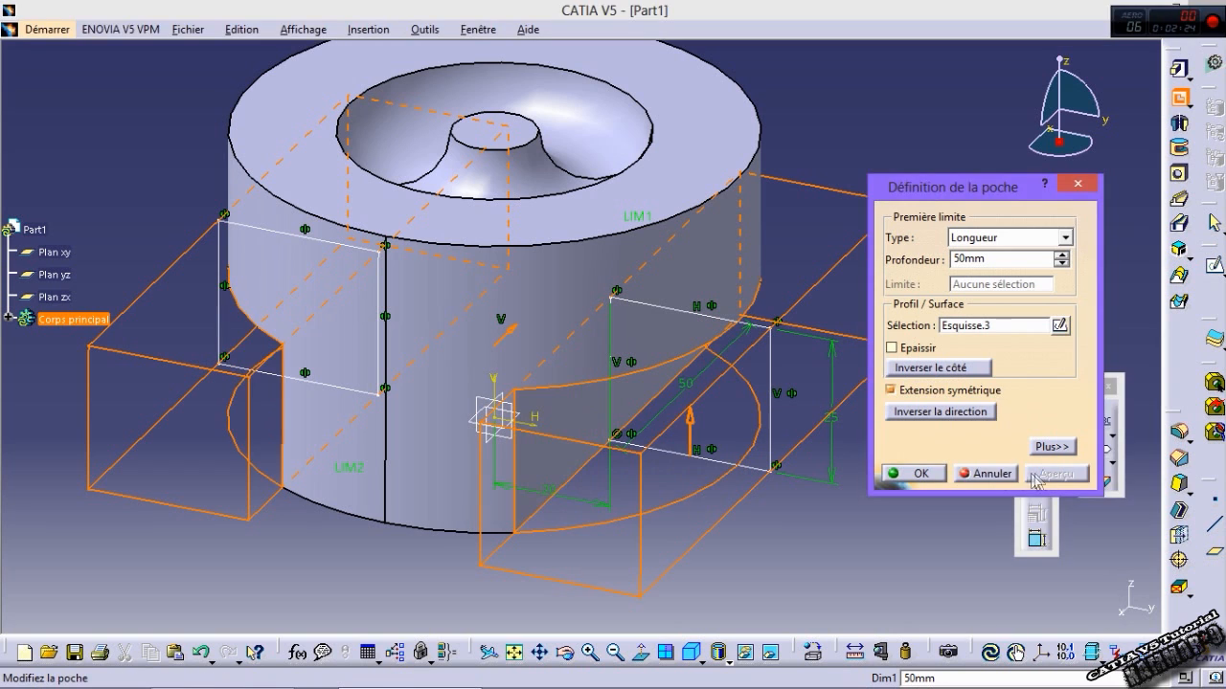
pyautogui.click(917, 474)
# Step: Shell the piston body, removing the bottom face between the two side cuts and entering the inside wall thickness
pyautogui.moveTo(779, 465); pyautogui.dragTo(620, 285, button='middle')
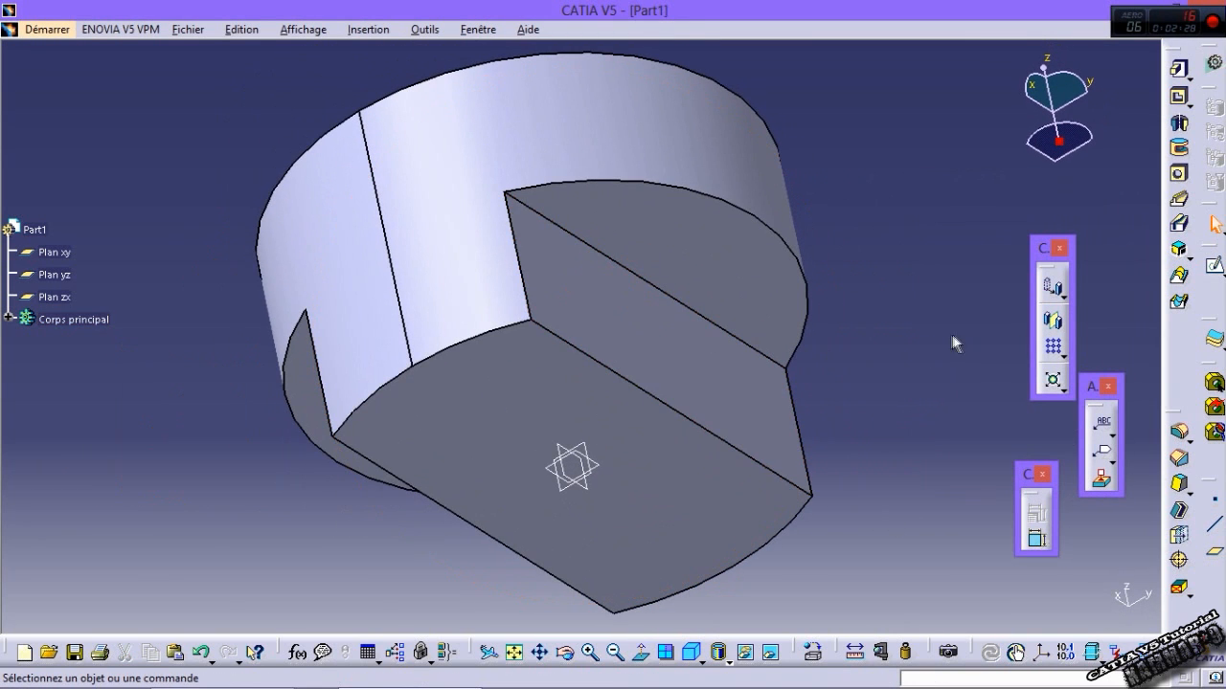
pyautogui.click(1171, 522)
pyautogui.moveTo(849, 410); pyautogui.dragTo(803, 314, button='middle')
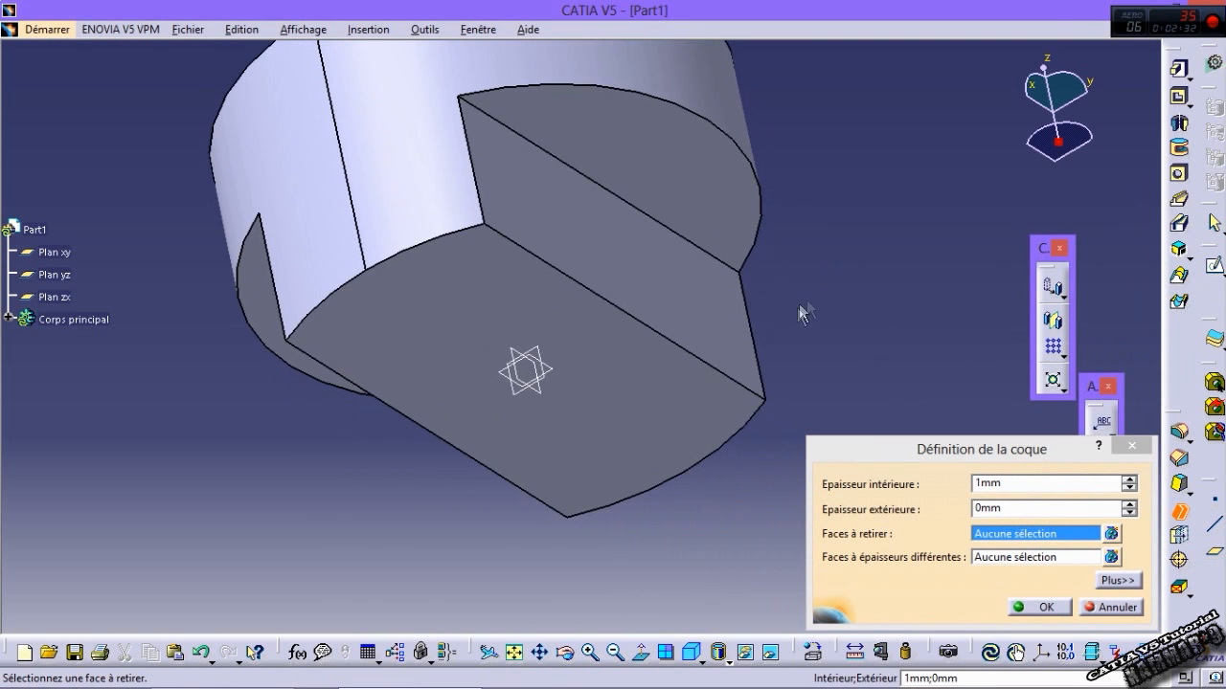
pyautogui.click(660, 405)
pyautogui.doubleClick(1039, 484)
pyautogui.press('Return')
pyautogui.click(797, 471)
# Step: Thicken the rim face at the open end of the shelled skirt by 10 mm
pyautogui.moveTo(344, 233); pyautogui.dragTo(474, 234, button='middle')
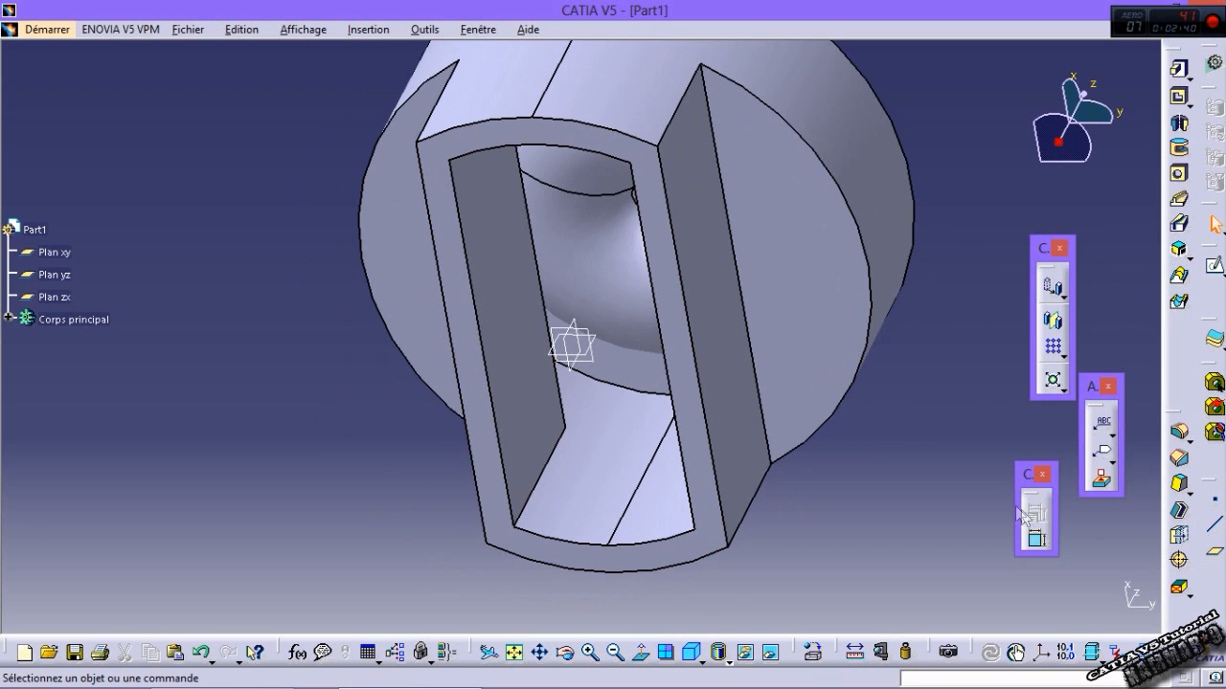
pyautogui.click(1176, 534)
pyautogui.moveTo(1013, 474); pyautogui.dragTo(315, 386)
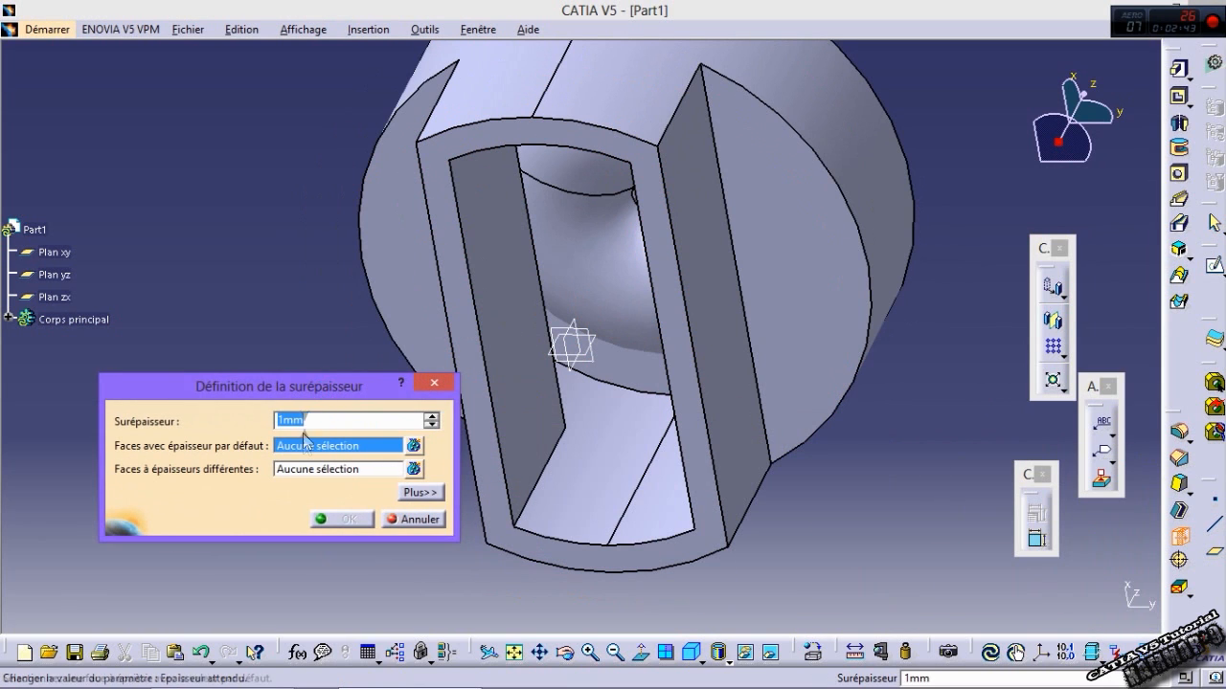
pyautogui.click(698, 440)
pyautogui.moveTo(698, 431); pyautogui.dragTo(637, 421, button='middle')
pyautogui.click(305, 419)
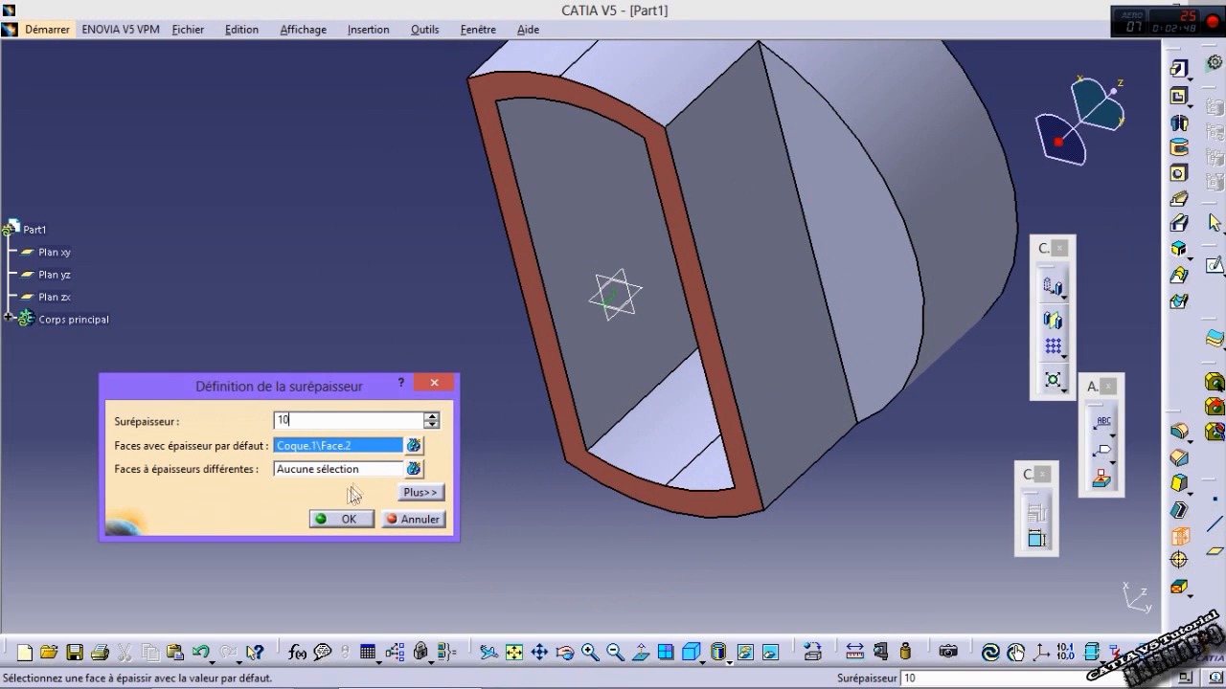
pyautogui.click(344, 522)
# Step: Open a sketch on the flat side-cut face and draw a circle centred on the vertical axis, above the origin
pyautogui.moveTo(441, 264); pyautogui.dragTo(586, 600, button='middle')
pyautogui.moveTo(647, 424); pyautogui.dragTo(616, 411, button='middle')
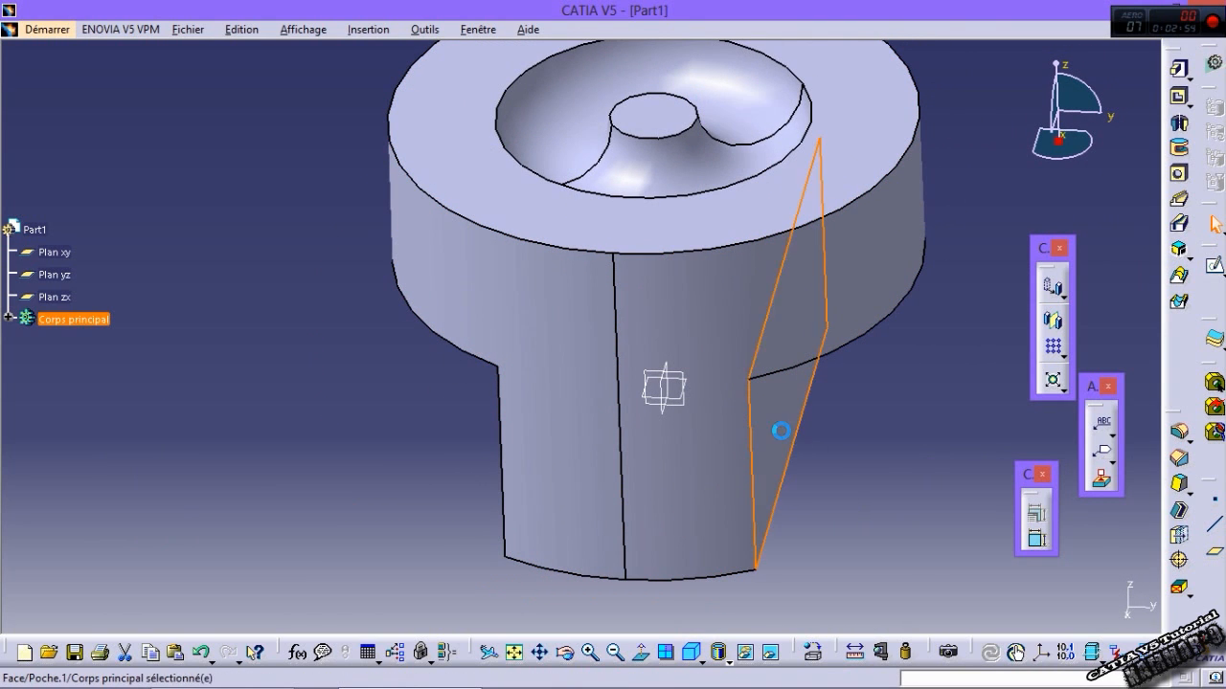
pyautogui.click(1215, 266)
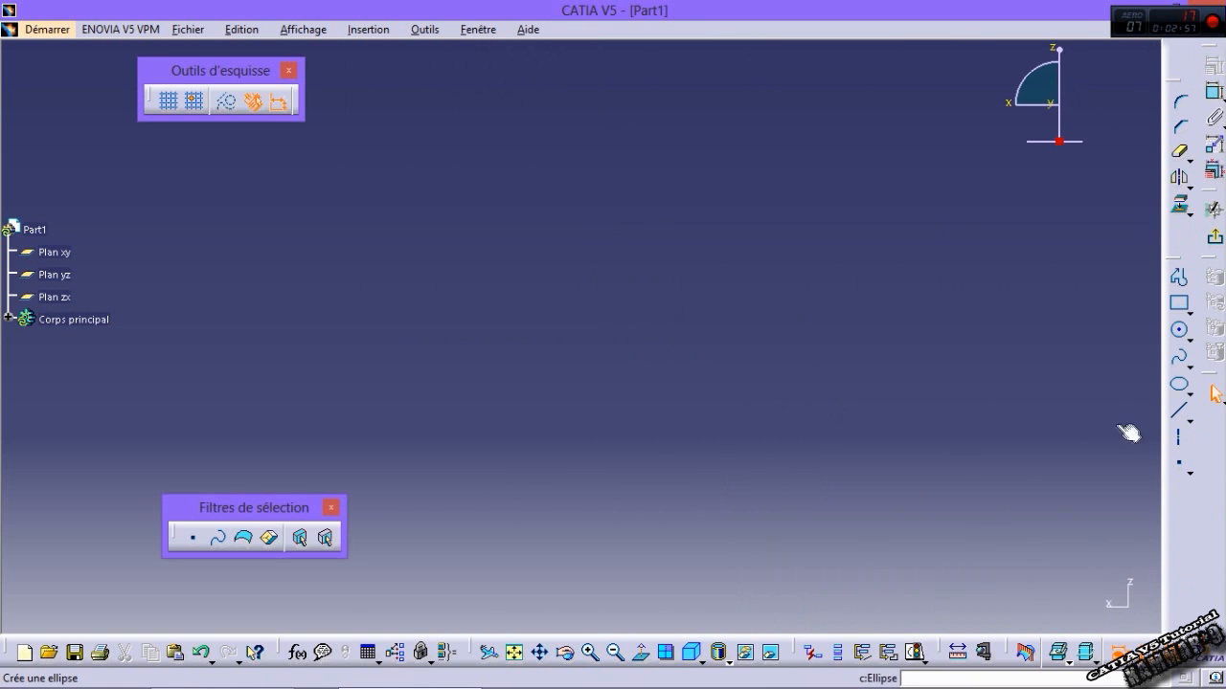
pyautogui.moveTo(674, 346)
pyautogui.mouseDown(button='middle')
pyautogui.moveTo(670, 332)
pyautogui.moveTo(681, 362)
pyautogui.mouseUp(button='middle')
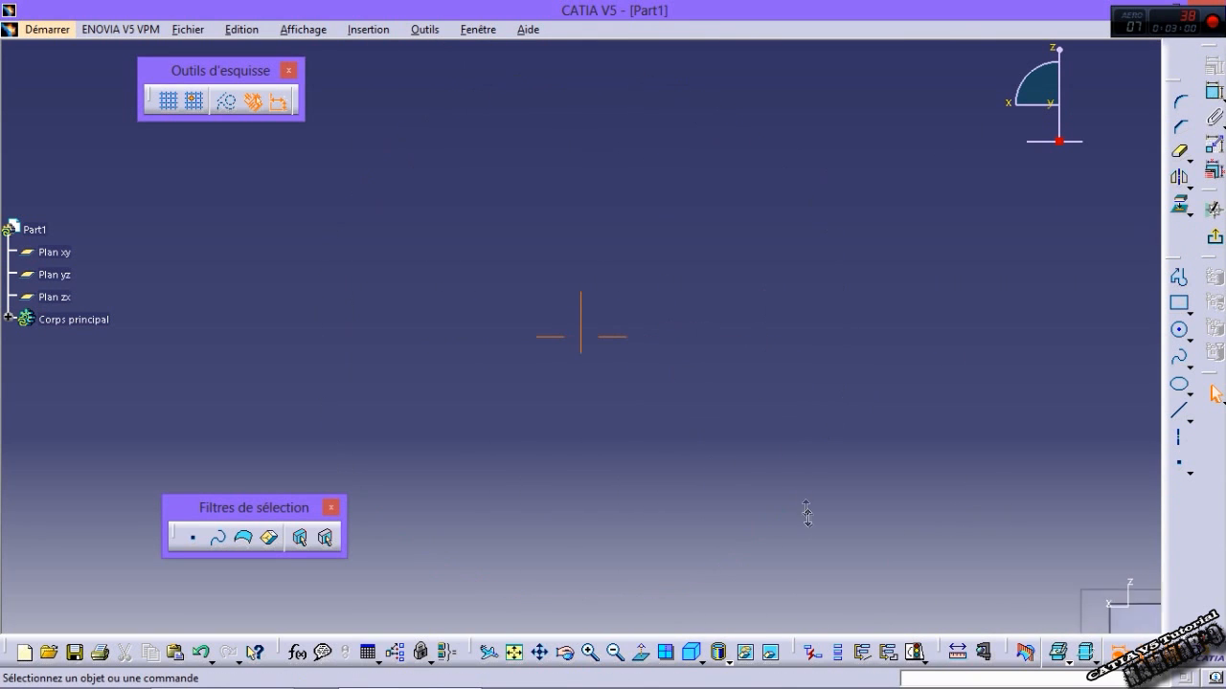
pyautogui.moveTo(803, 500); pyautogui.dragTo(841, 566, button='middle')
pyautogui.middleClick(1005, 568)
pyautogui.moveTo(603, 430)
pyautogui.mouseDown(button='middle')
pyautogui.moveTo(624, 405)
pyautogui.moveTo(638, 290)
pyautogui.mouseUp(button='middle')
pyautogui.click(1178, 331)
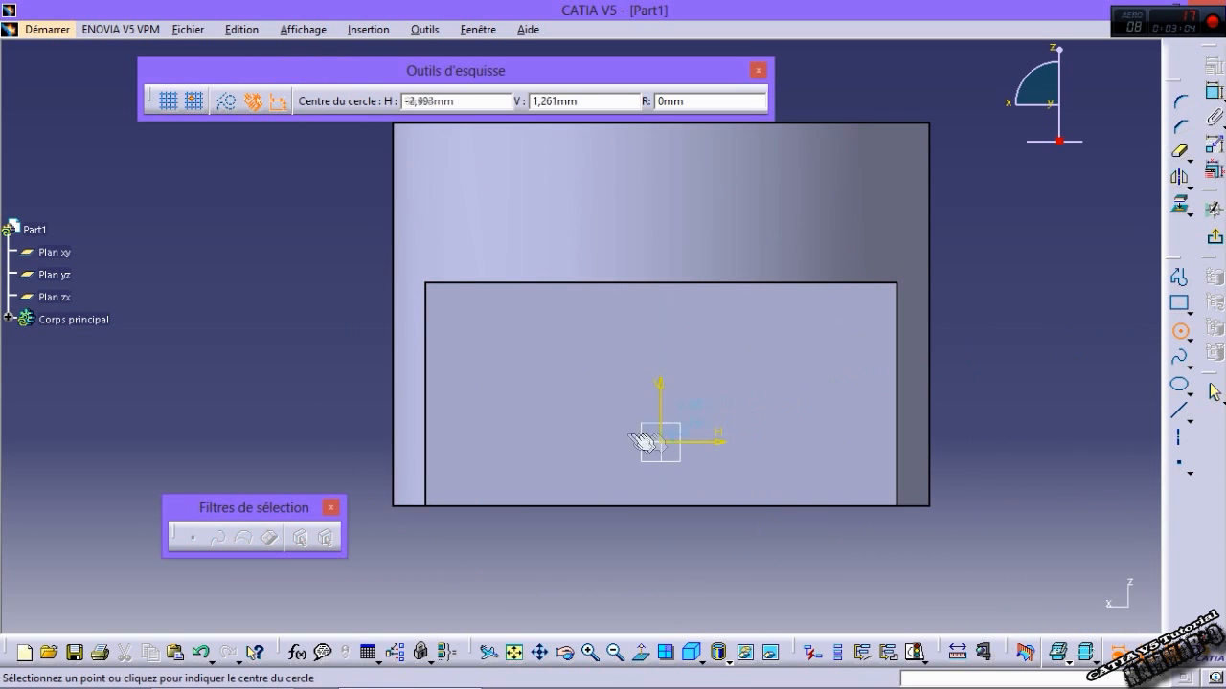
pyautogui.click(668, 345)
pyautogui.click(679, 389)
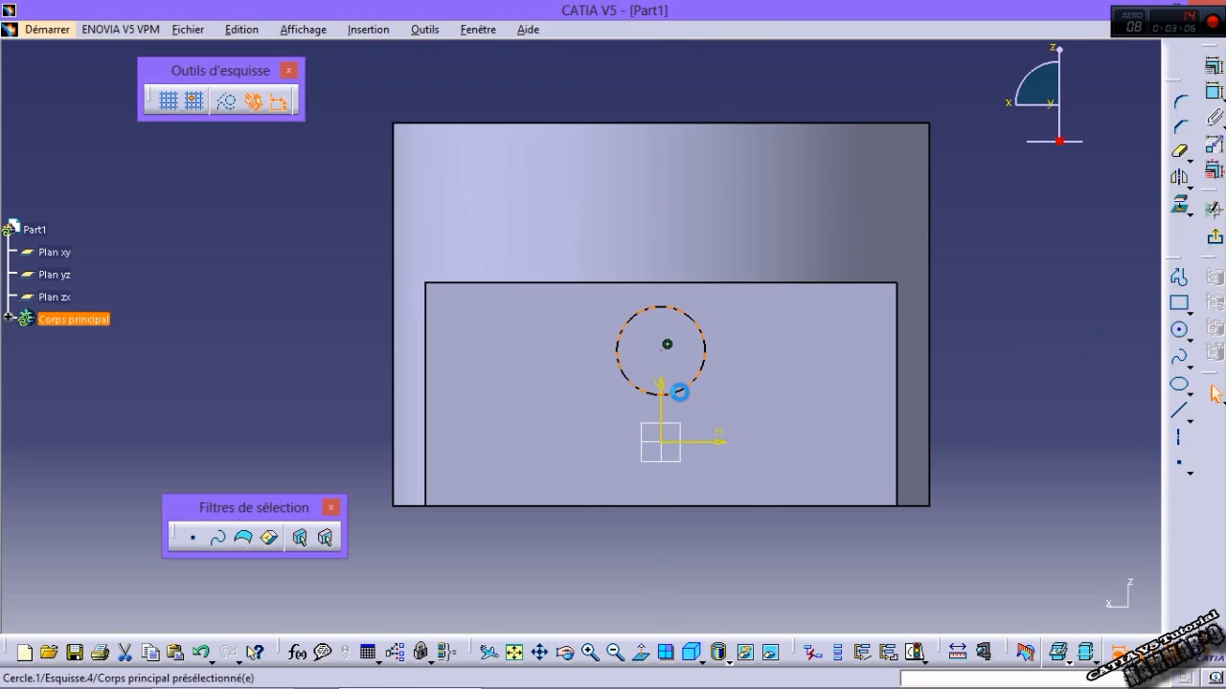
# Step: Dimension the circle and set its diameter to 18 mm
pyautogui.click(1213, 68)
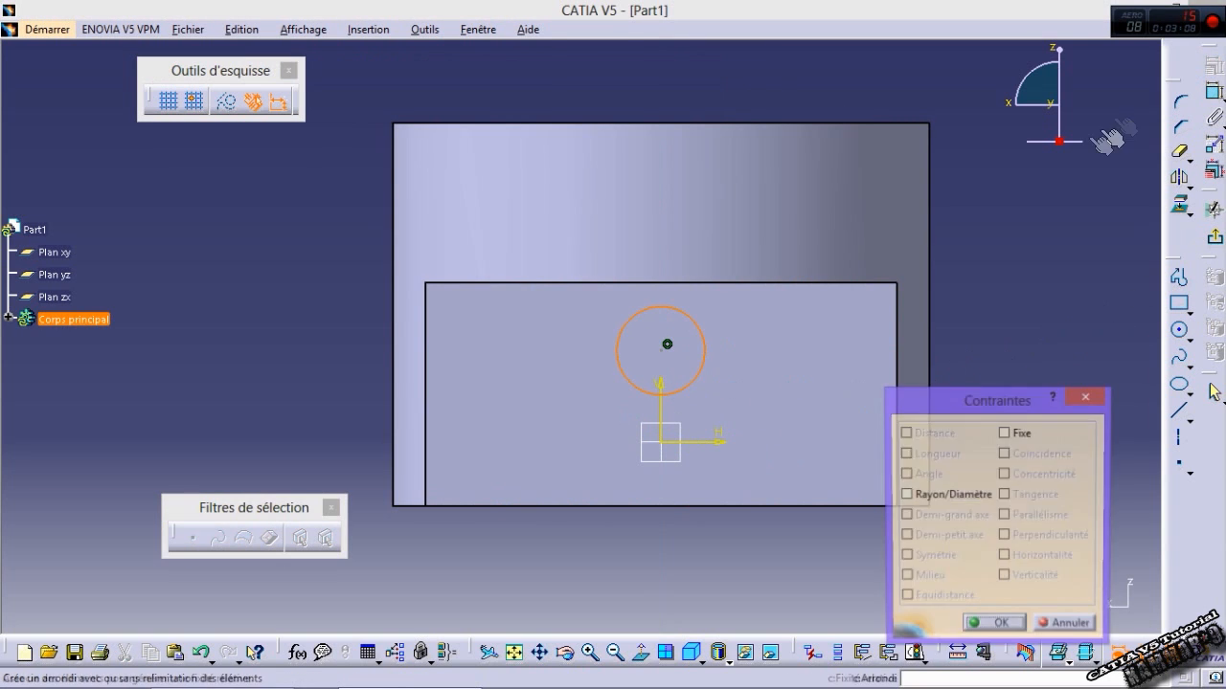
pyautogui.click(1084, 395)
pyautogui.click(1209, 95)
pyautogui.click(808, 321)
pyautogui.doubleClick(793, 324)
pyautogui.write('18')
pyautogui.press('Return')
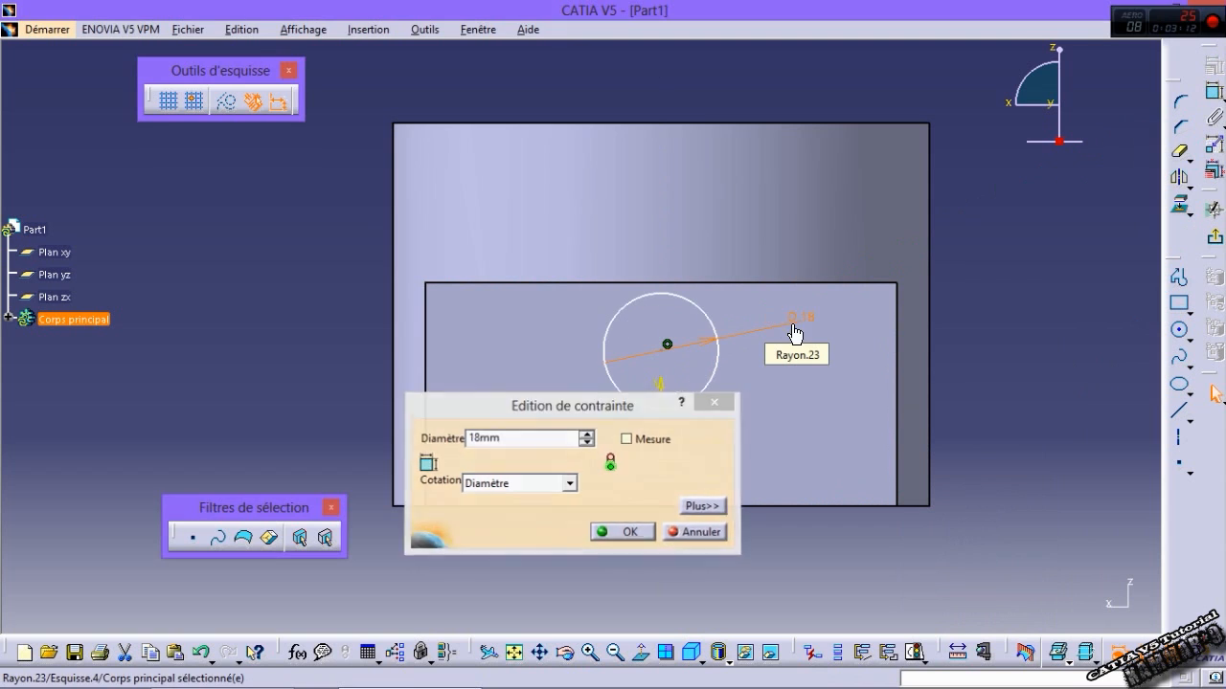
# Step: Dimension the circle's centre from the horizontal axis and set the distance to 10 mm
pyautogui.moveTo(740, 418); pyautogui.dragTo(753, 390, button='middle')
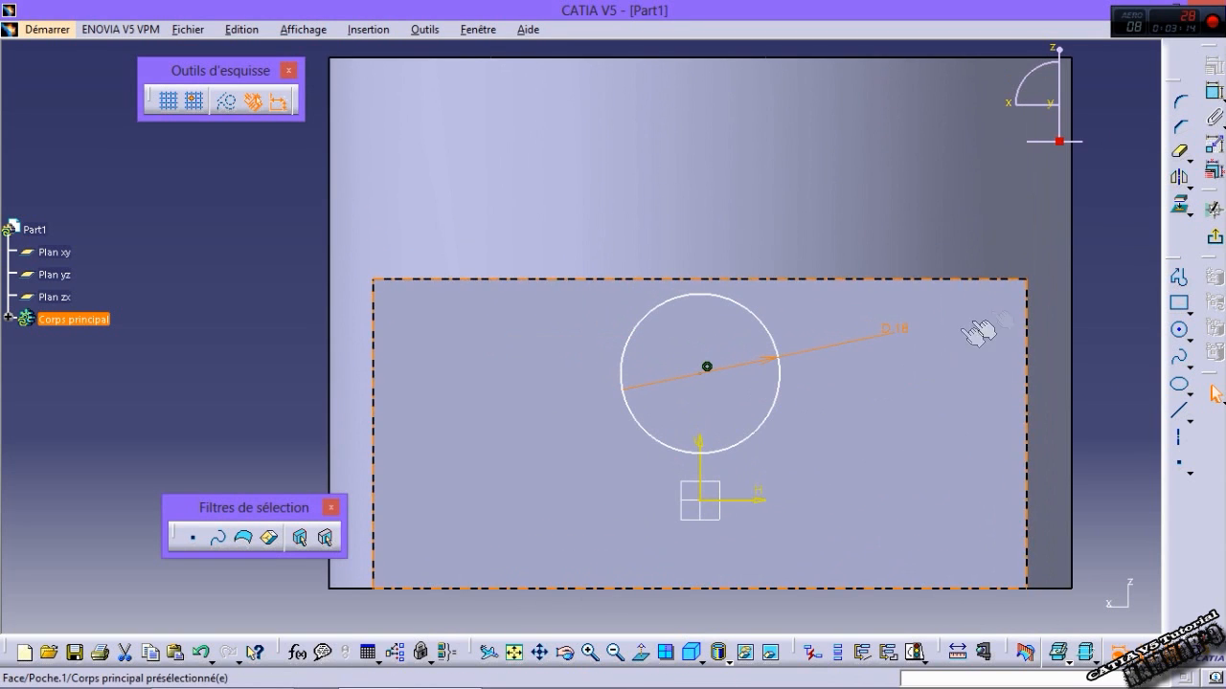
pyautogui.click(1214, 95)
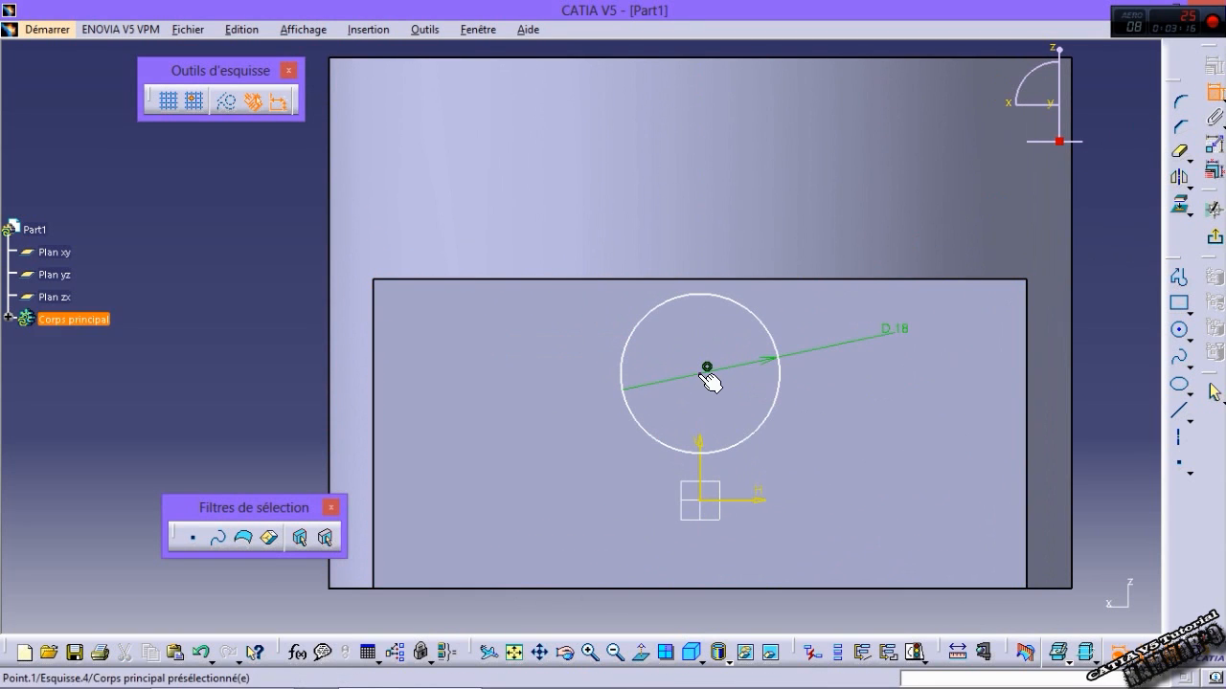
pyautogui.click(733, 499)
pyautogui.click(895, 430)
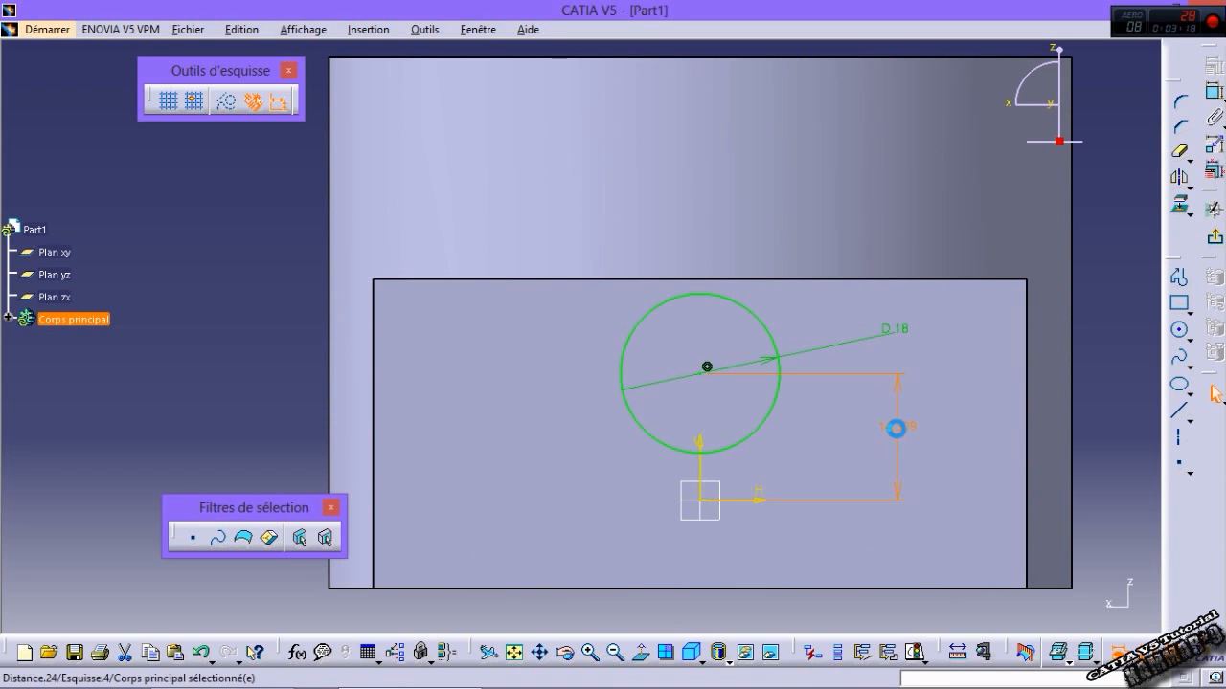
pyautogui.doubleClick(894, 430)
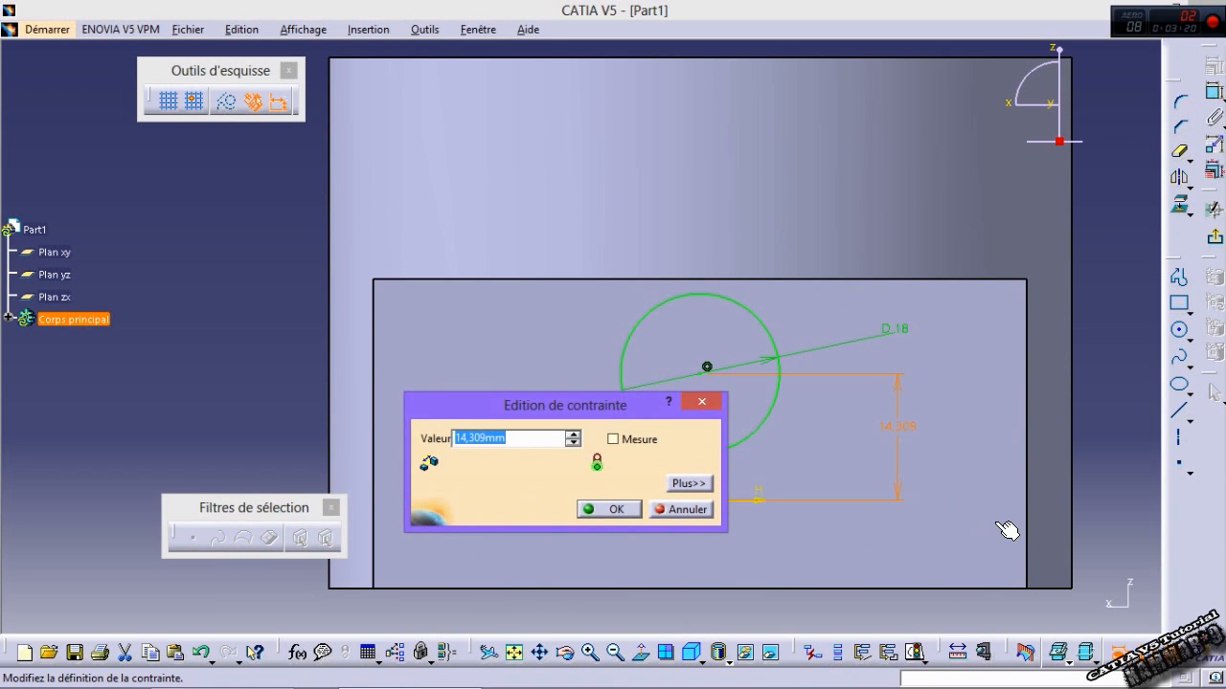
pyautogui.write('10')
pyautogui.press('Return')
# Step: Offset the 18 mm circle outward by 5 mm to create a concentric outer circle
pyautogui.moveTo(1002, 531); pyautogui.dragTo(1010, 419, button='middle')
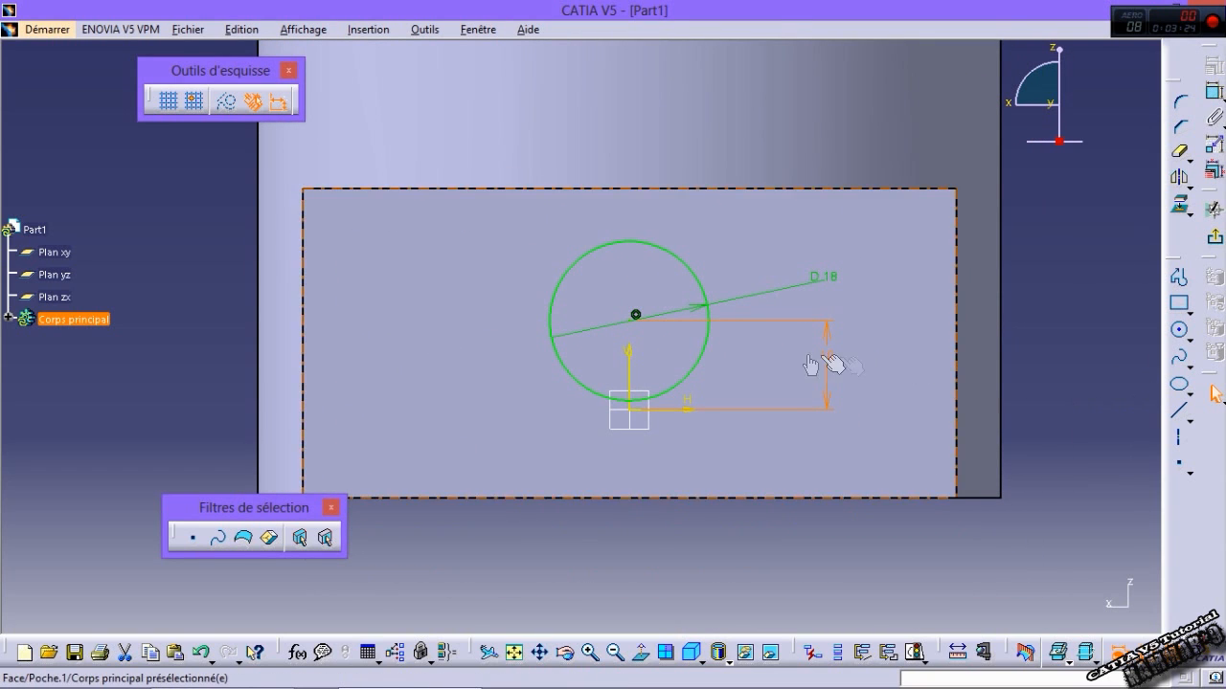
pyautogui.click(706, 356)
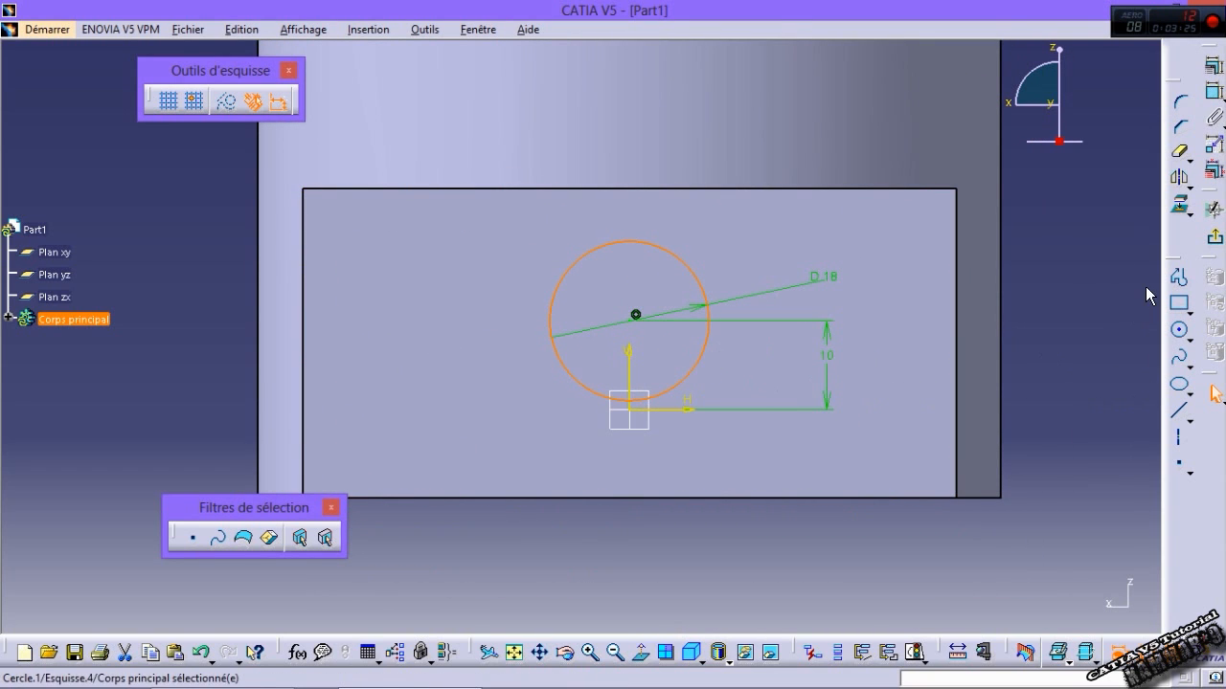
pyautogui.click(1191, 189)
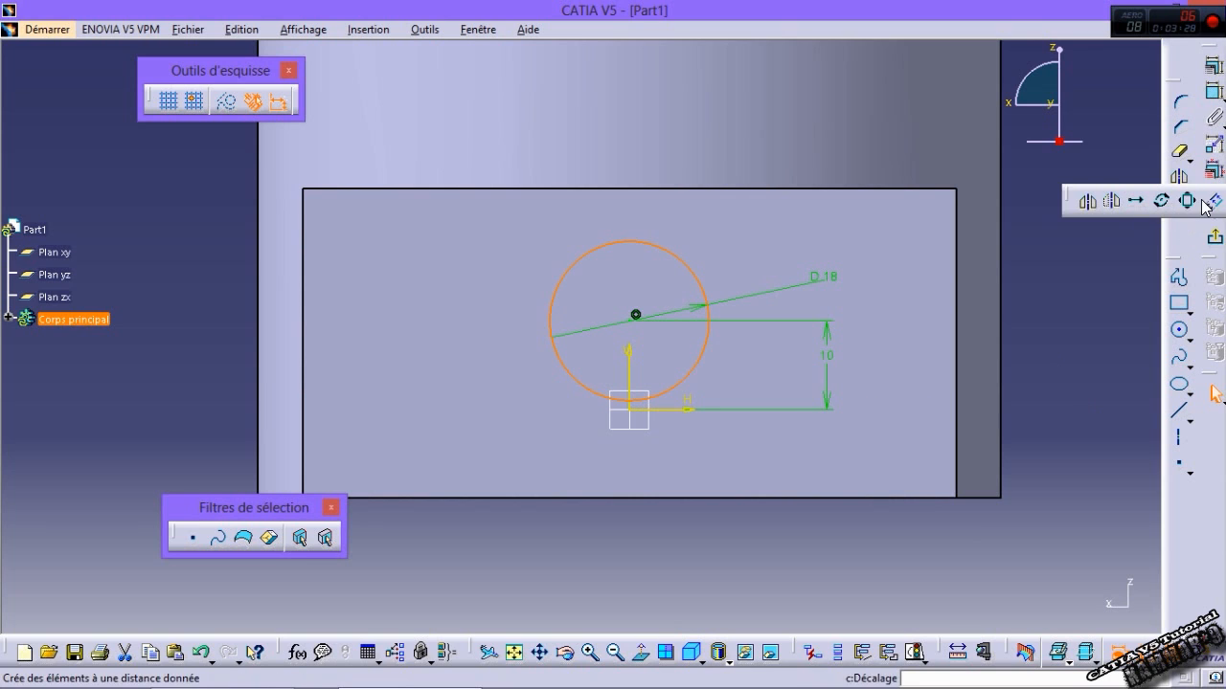
pyautogui.click(1212, 203)
pyautogui.doubleClick(1063, 100)
pyautogui.write('5')
pyautogui.press('Return')
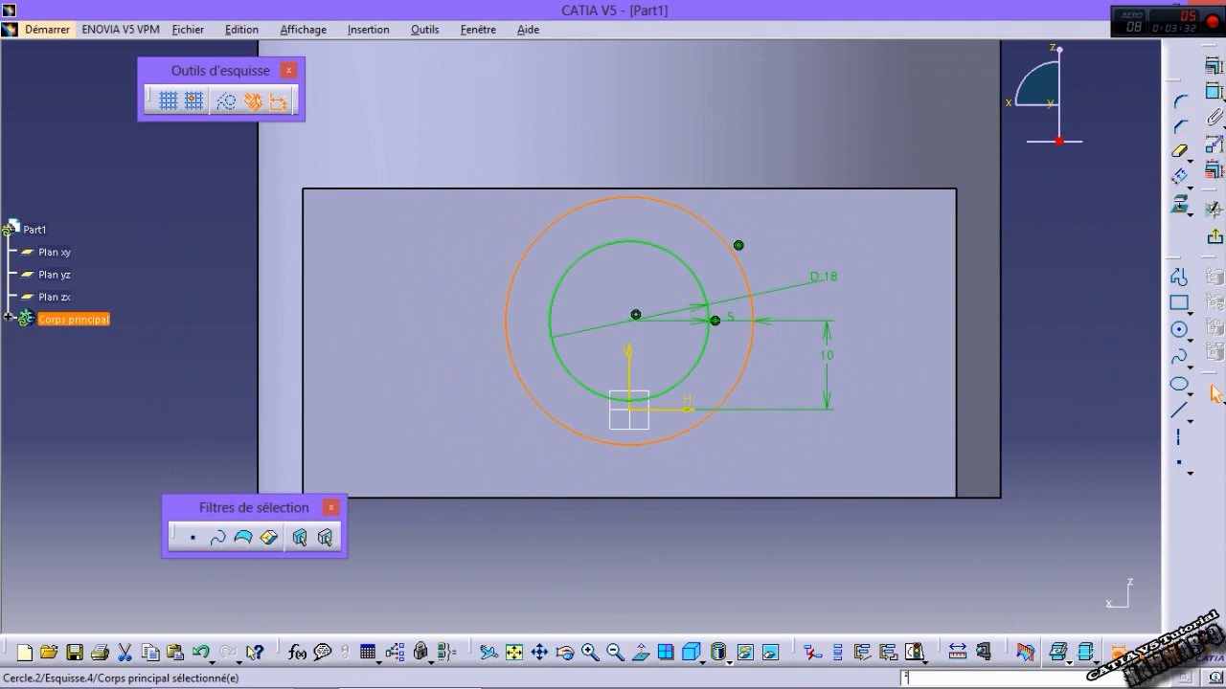
pyautogui.click(1036, 324)
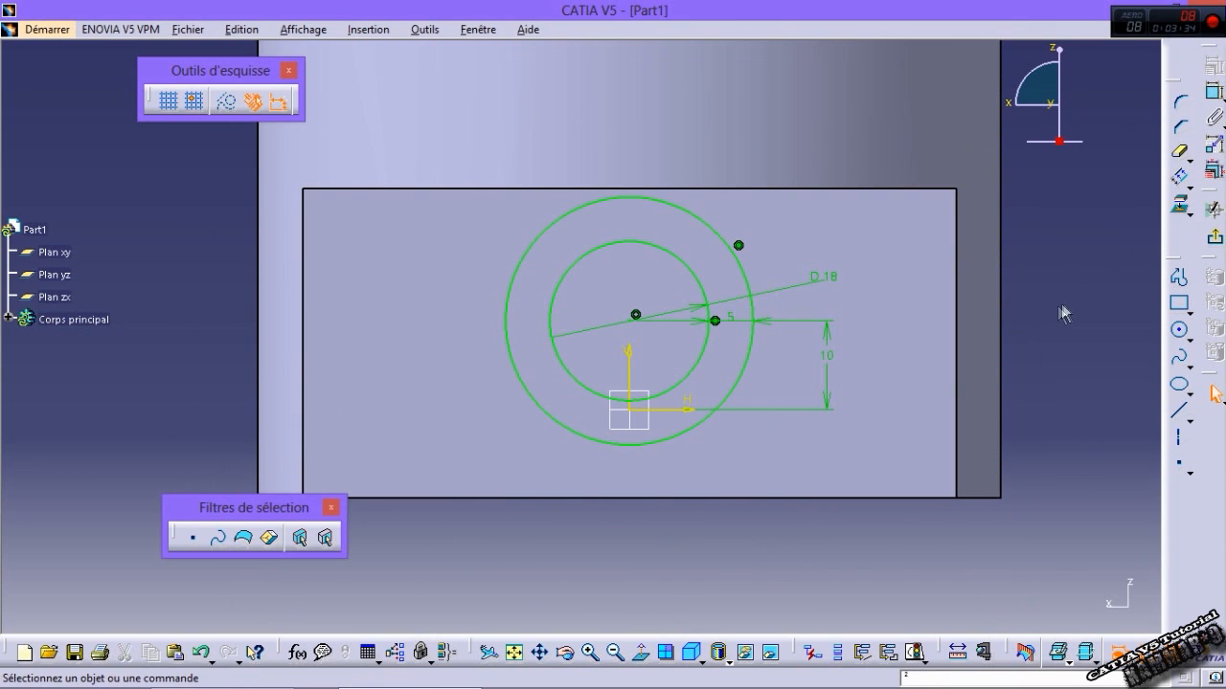
# Step: Draw a six-segment stepped profile from the outer circle's rightmost point, around the face's lower right corner, back to the circle's lowest point
pyautogui.click(1179, 277)
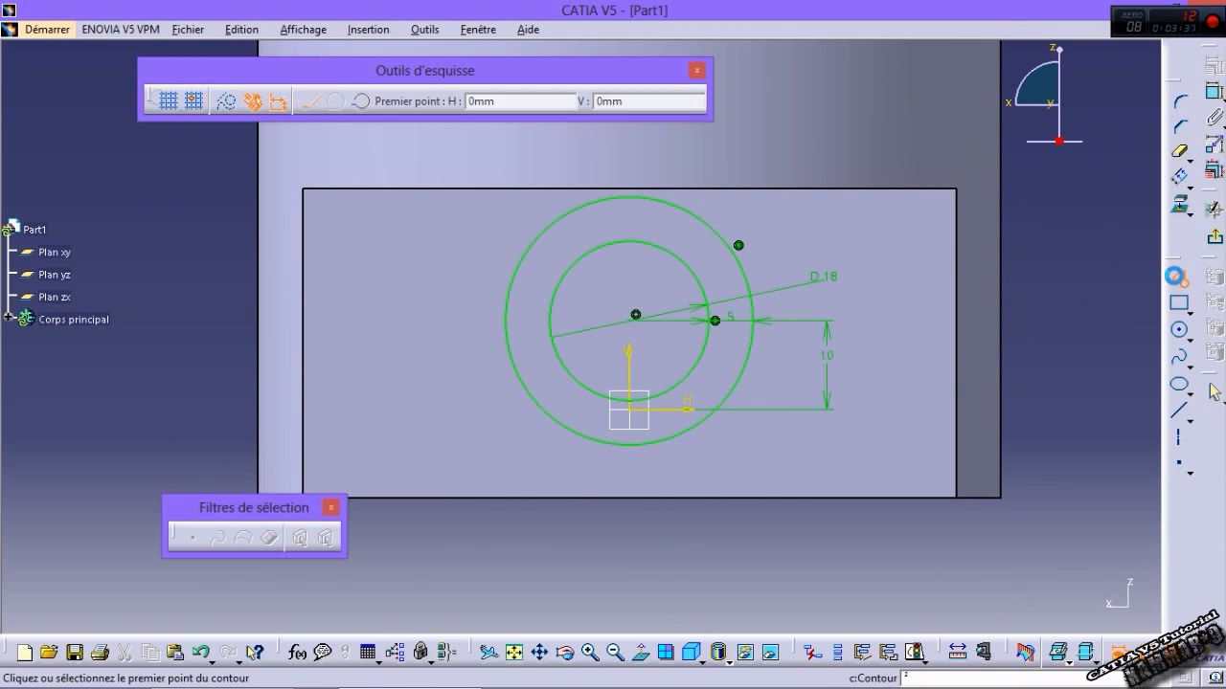
pyautogui.click(761, 318)
pyautogui.click(881, 322)
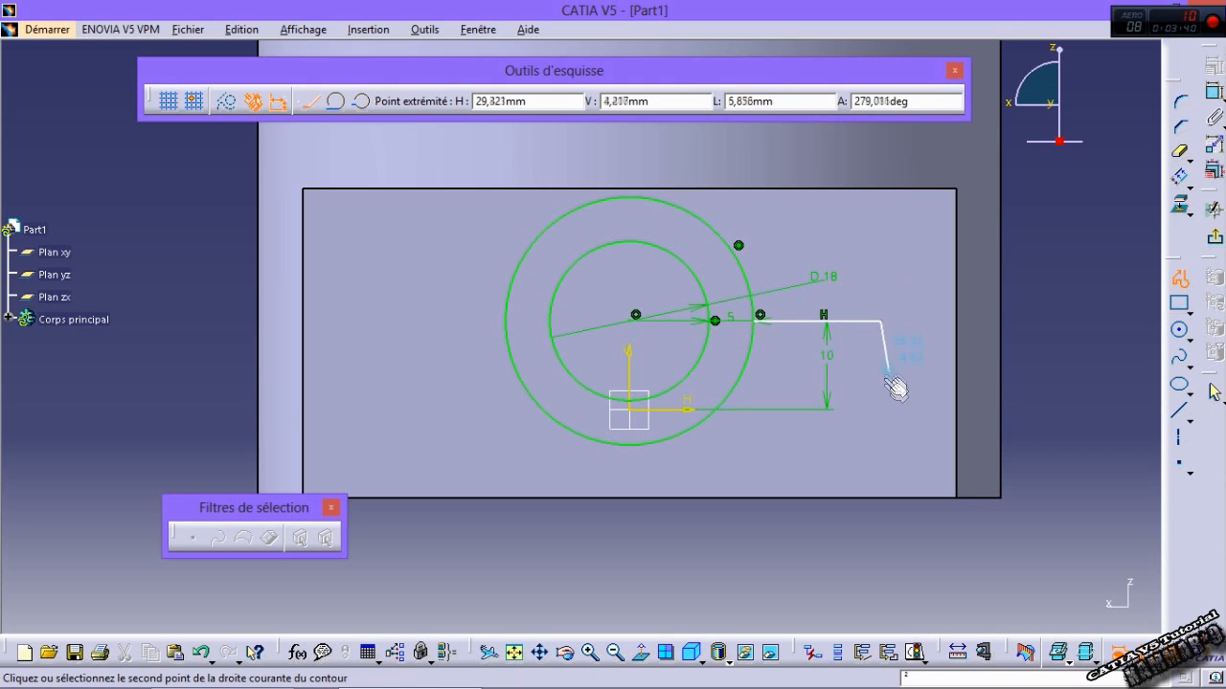
pyautogui.click(881, 426)
pyautogui.click(1028, 426)
pyautogui.click(1025, 540)
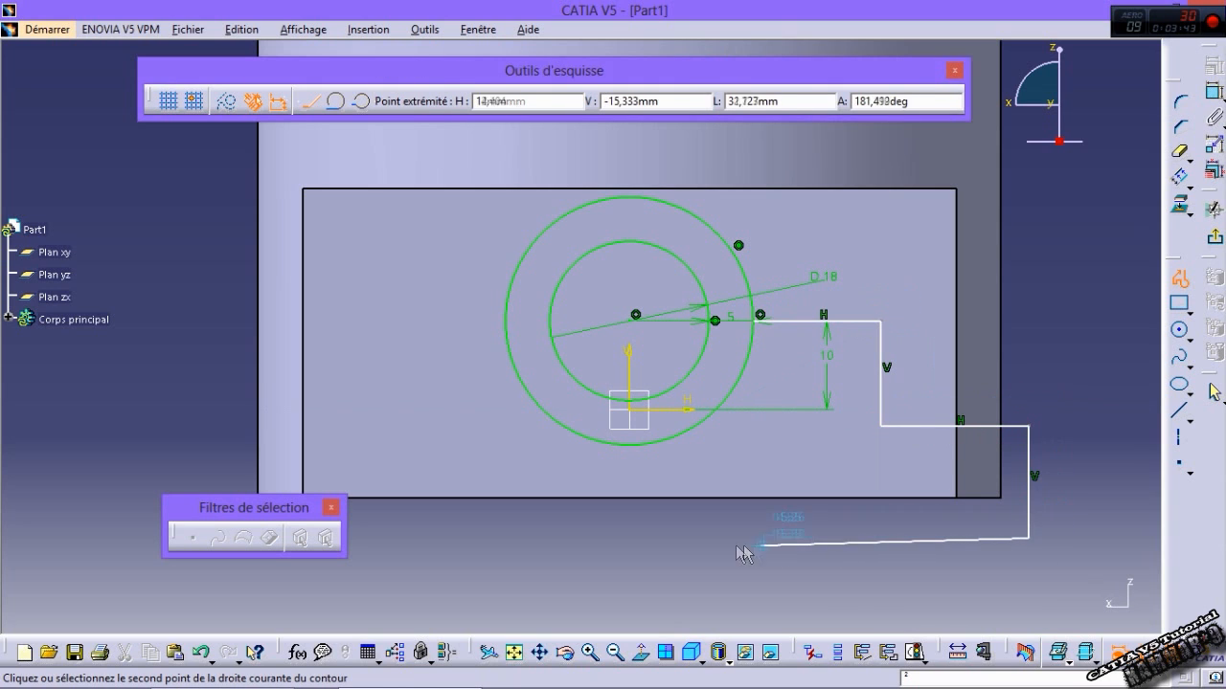
pyautogui.click(631, 537)
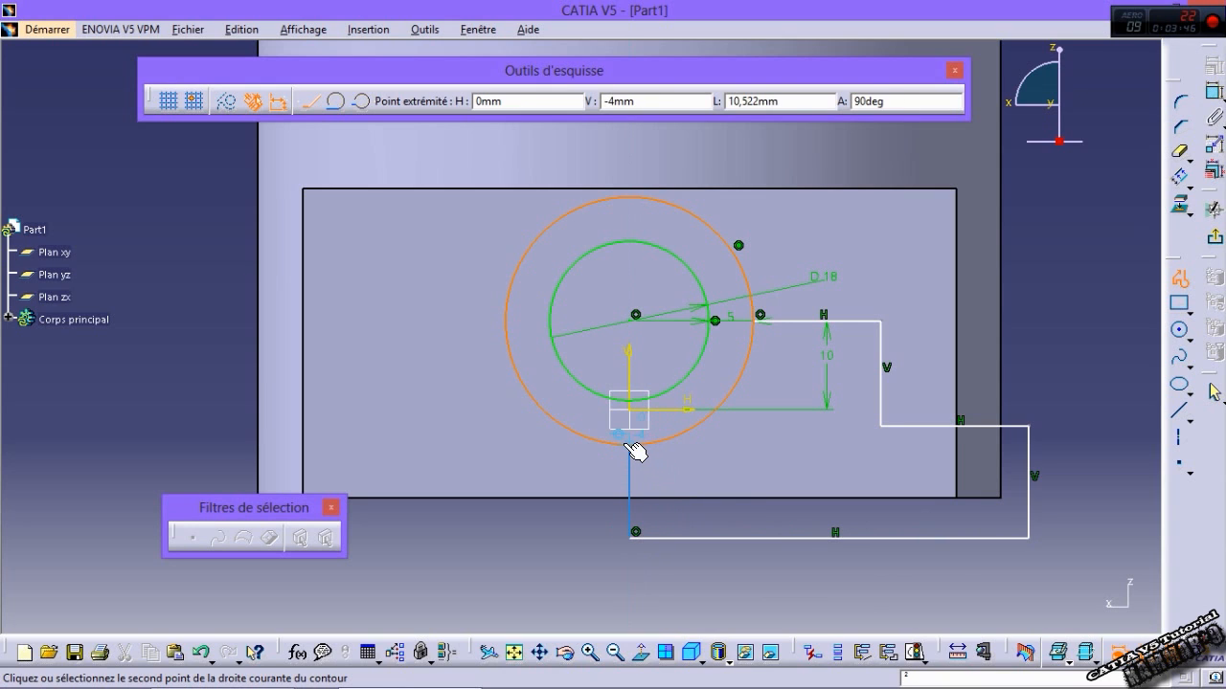
pyautogui.doubleClick(629, 440)
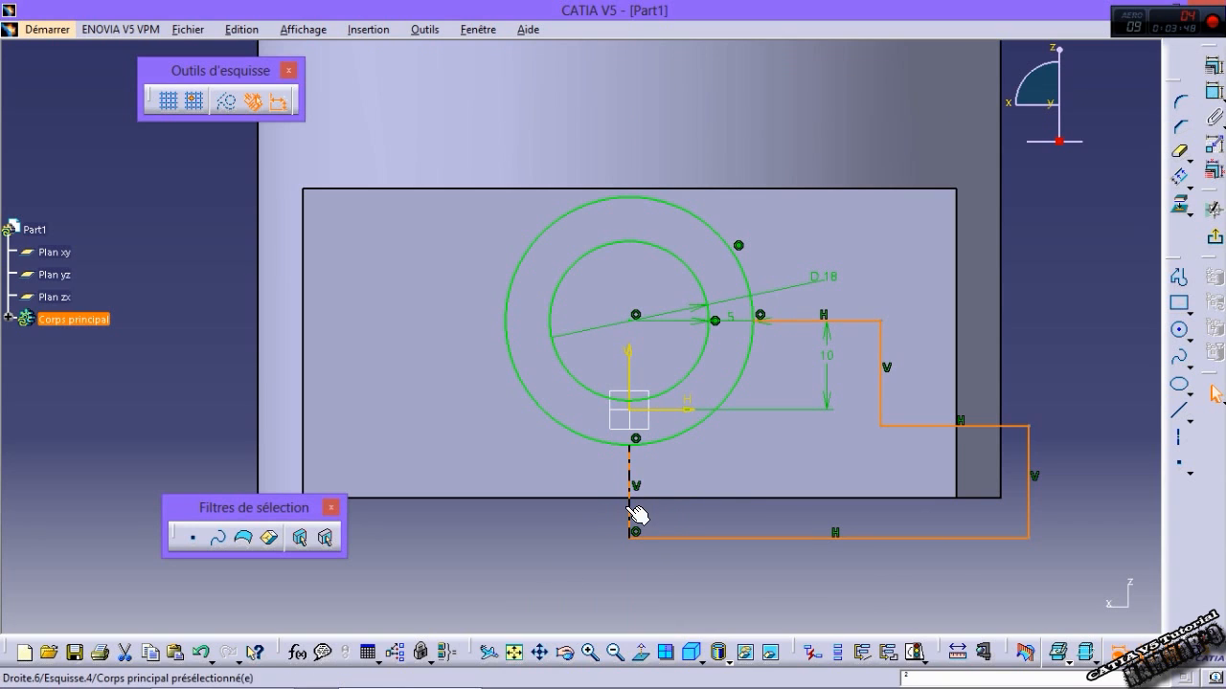
pyautogui.click(224, 104)
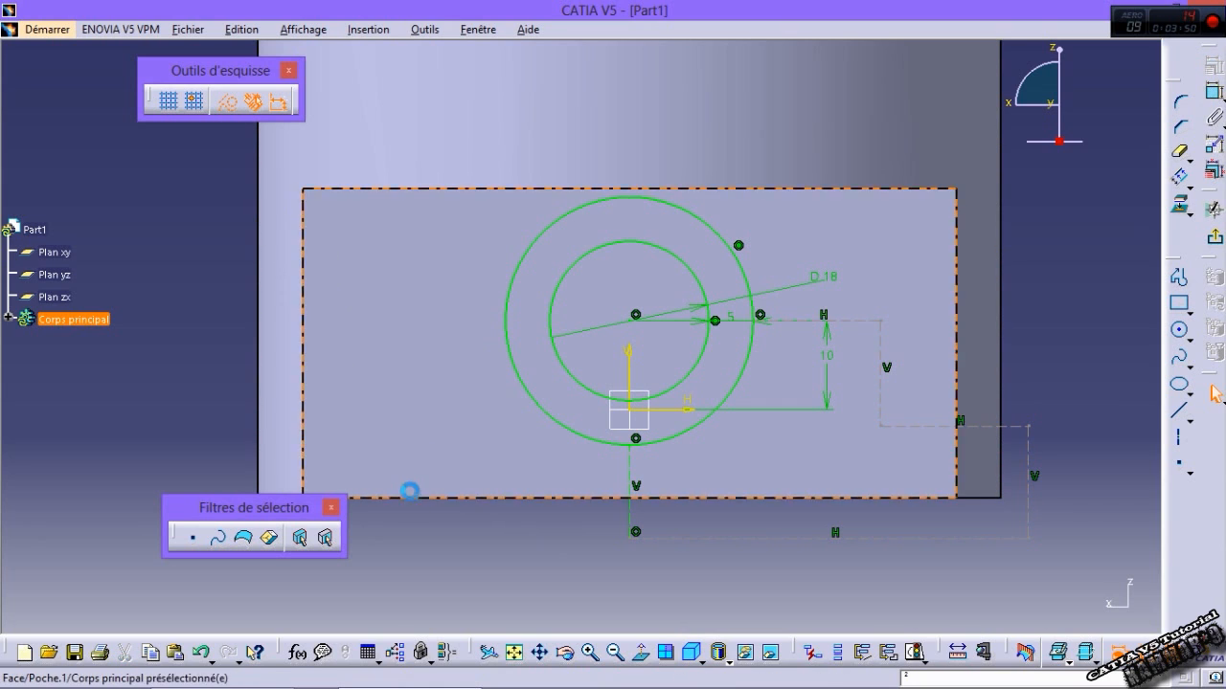
pyautogui.click(411, 492)
pyautogui.click(471, 569)
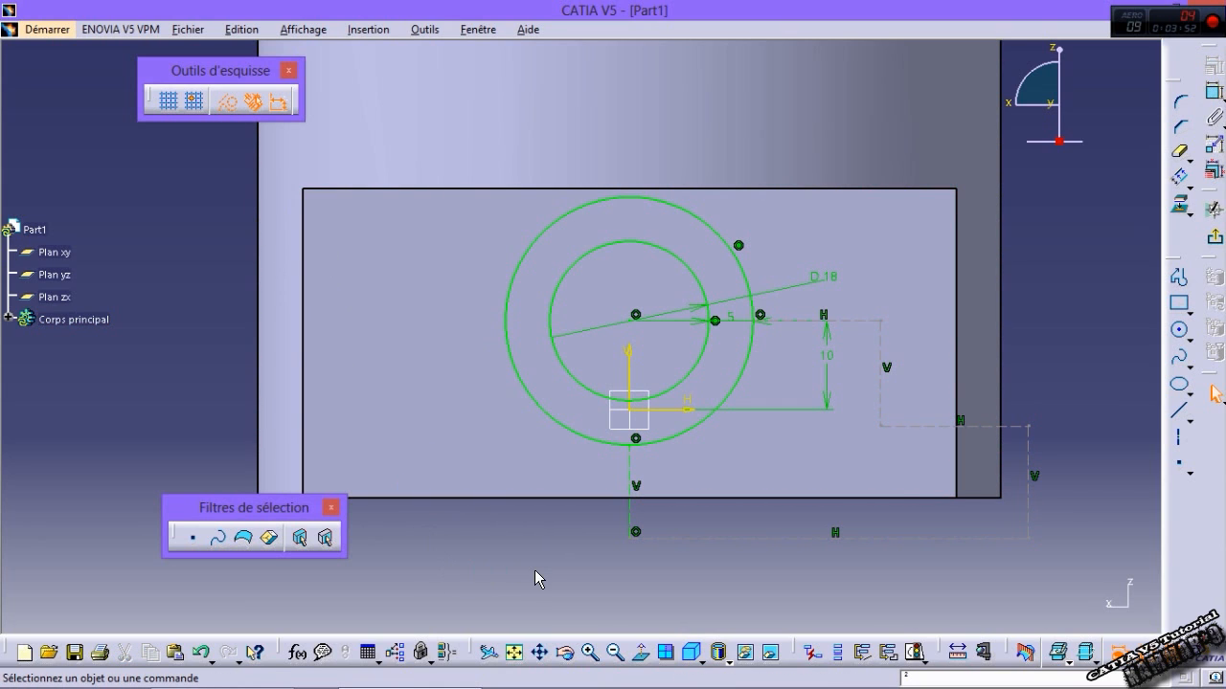
pyautogui.hotkey('ctrl', 'z')
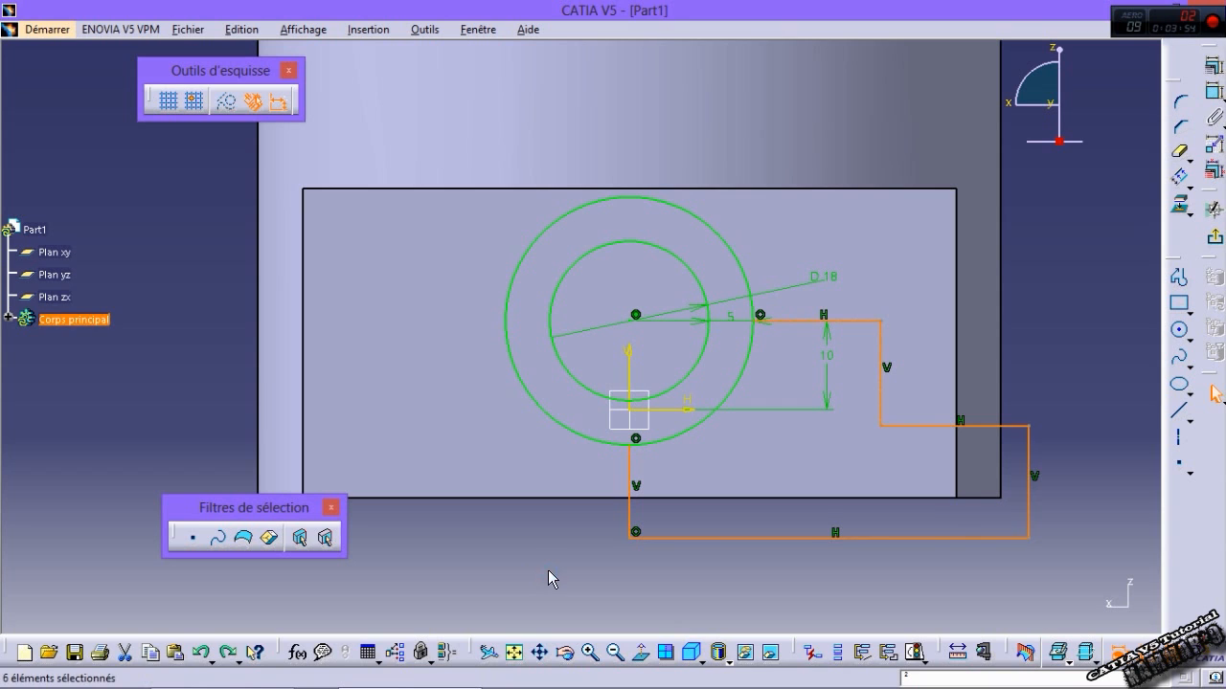
# Step: Convert only the profile's vertical line below the outer circle to a construction element
pyautogui.click(607, 574)
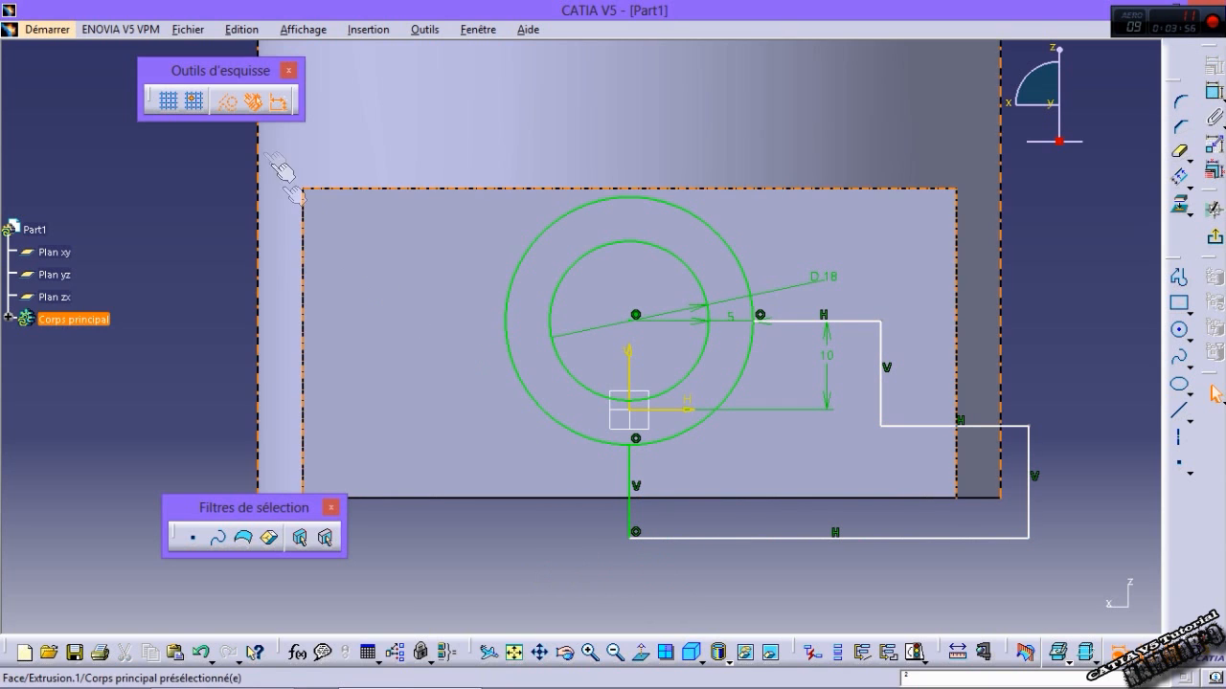
pyautogui.click(624, 518)
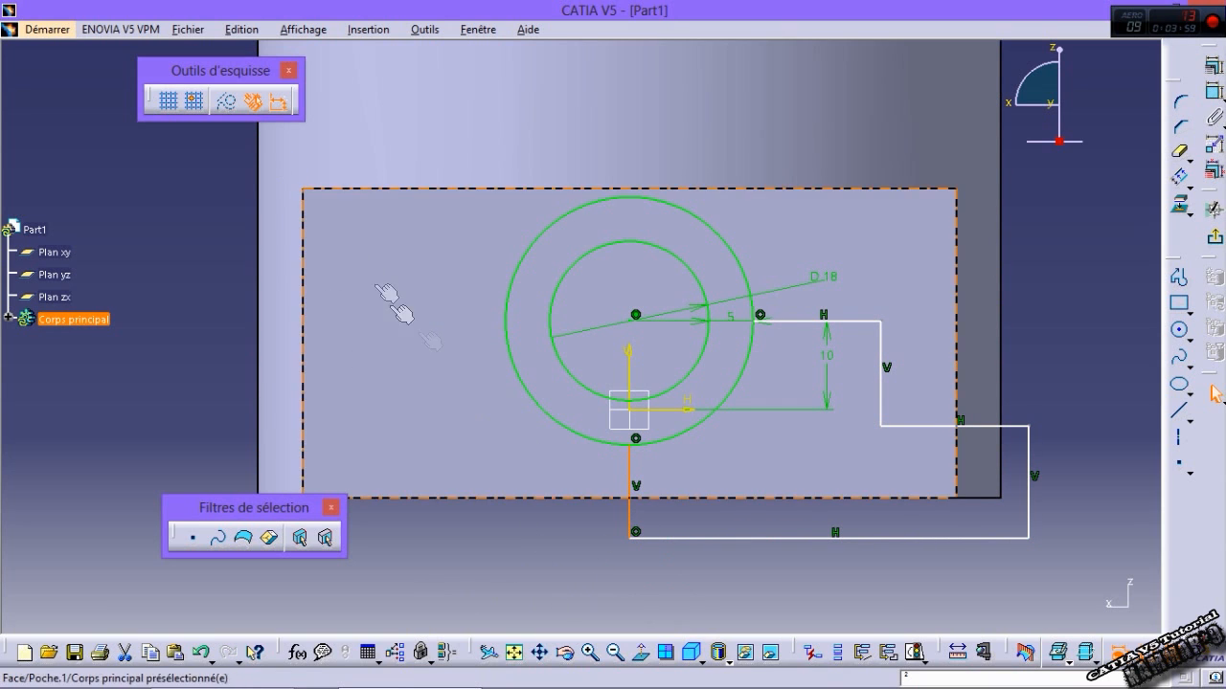
pyautogui.click(541, 585)
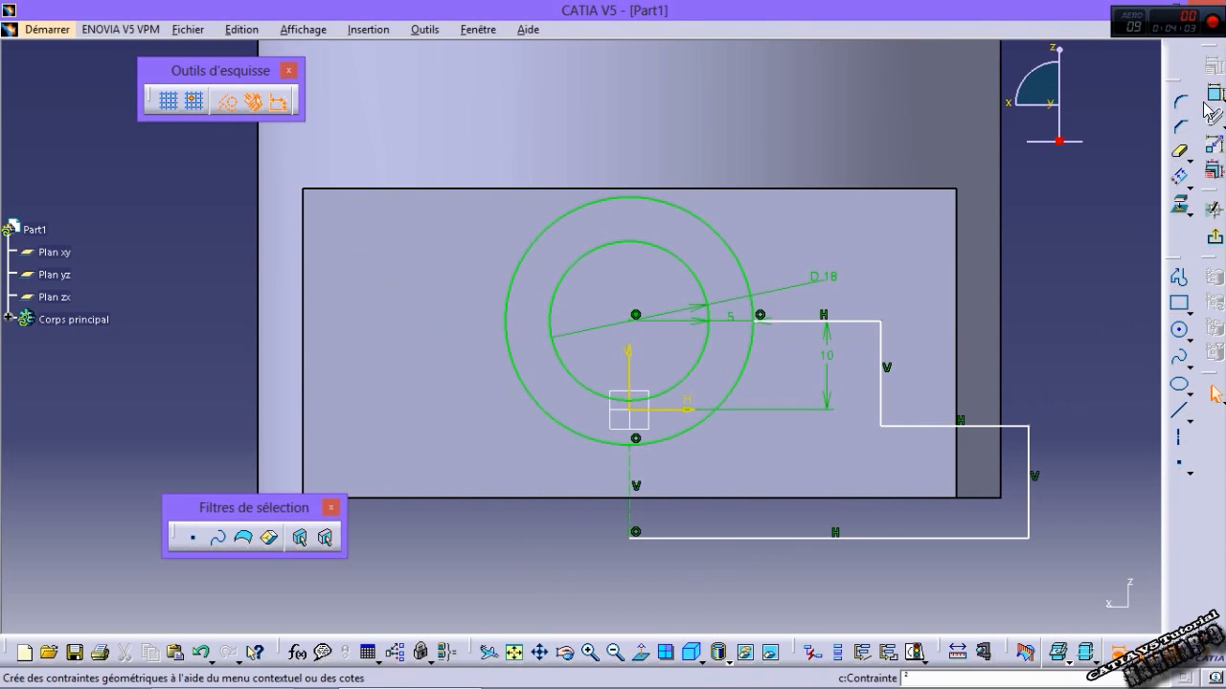
# Step: Dimension the stepped profile's inner vertical edge from the vertical axis and set the distance to 30 mm
pyautogui.click(1212, 90)
pyautogui.click(880, 383)
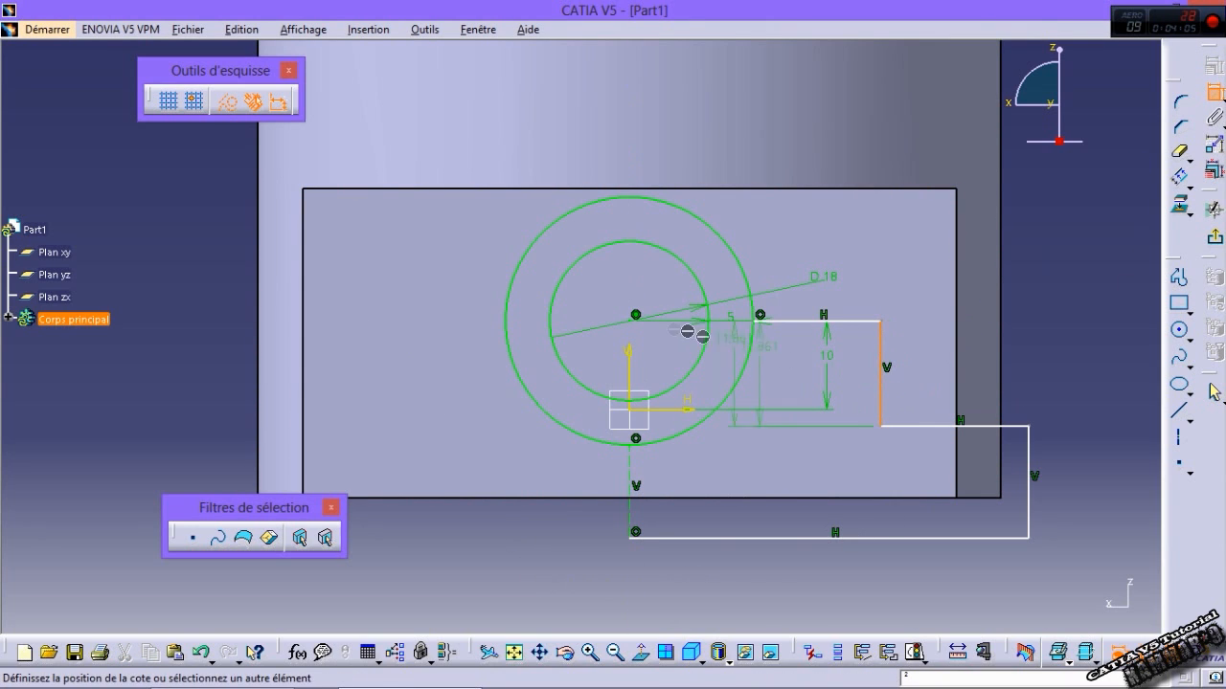
pyautogui.click(629, 356)
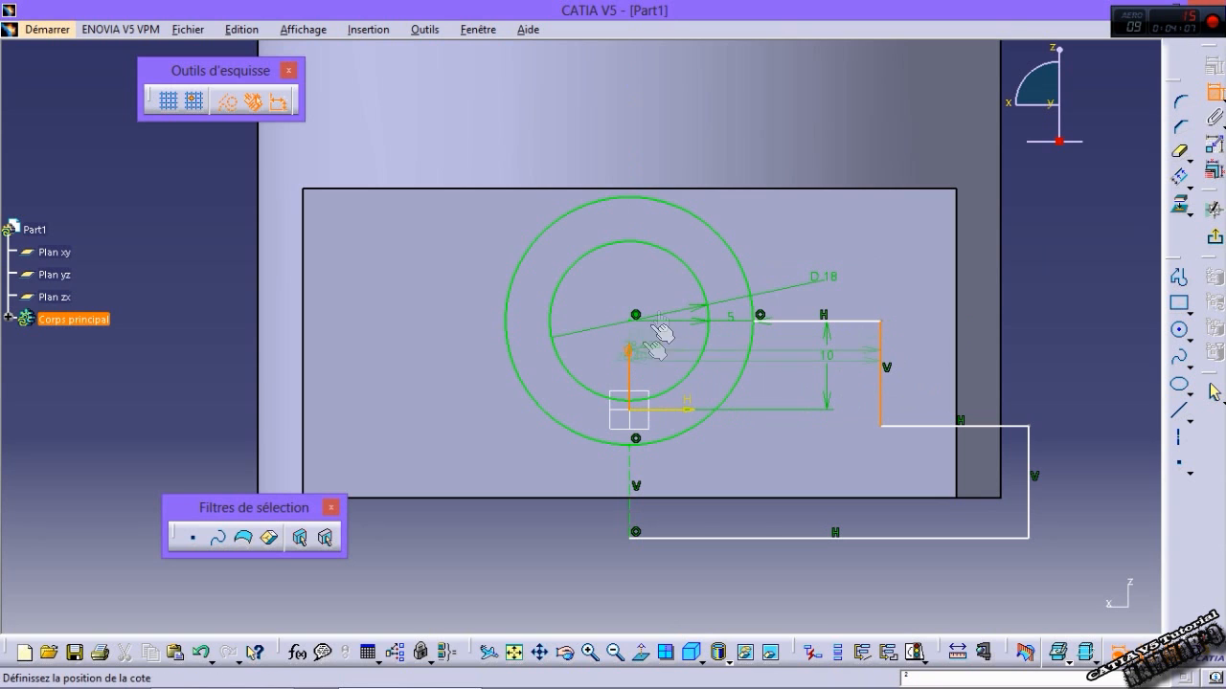
pyautogui.doubleClick(725, 139)
pyautogui.write('30')
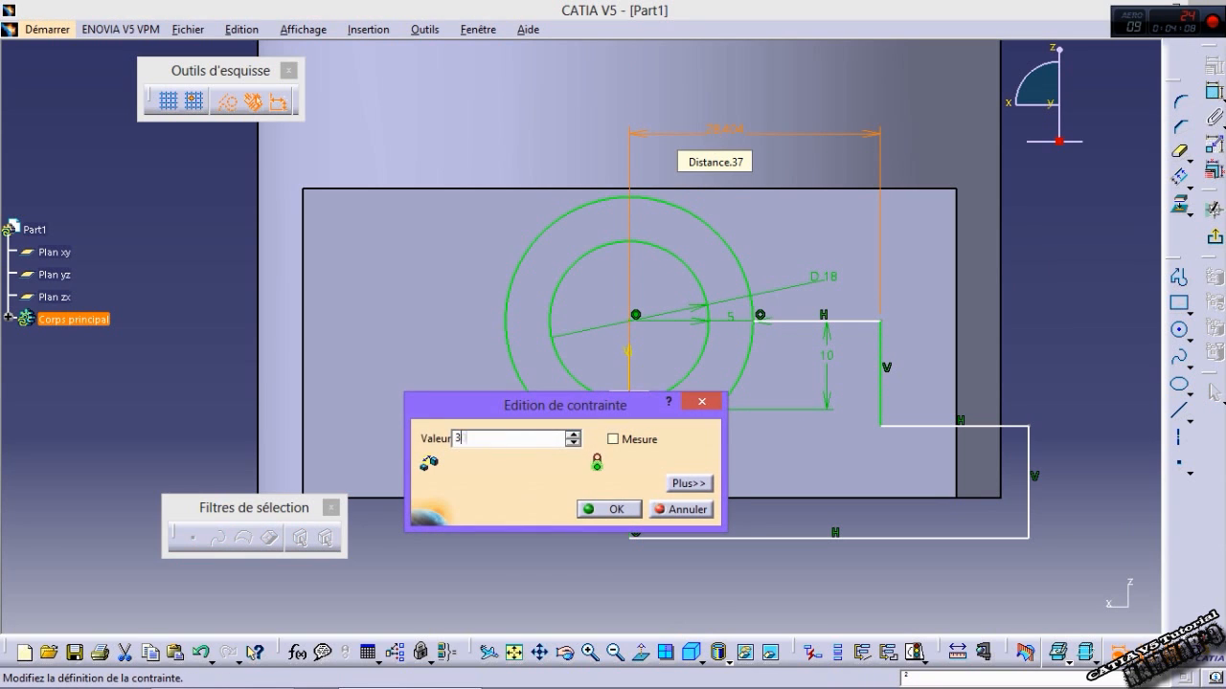
pyautogui.press('Return')
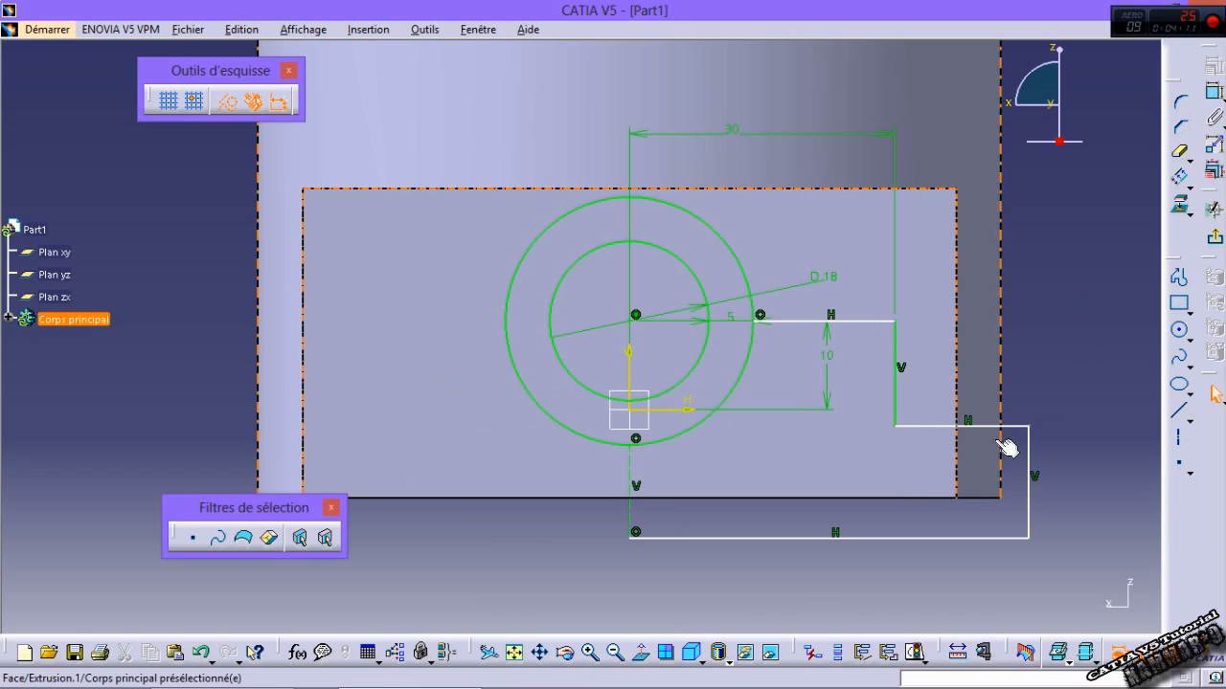
# Step: Move the profile's short horizontal step edge down, closer to the lower edge of the face
pyautogui.moveTo(1003, 429); pyautogui.dragTo(994, 454)
pyautogui.click(1060, 492)
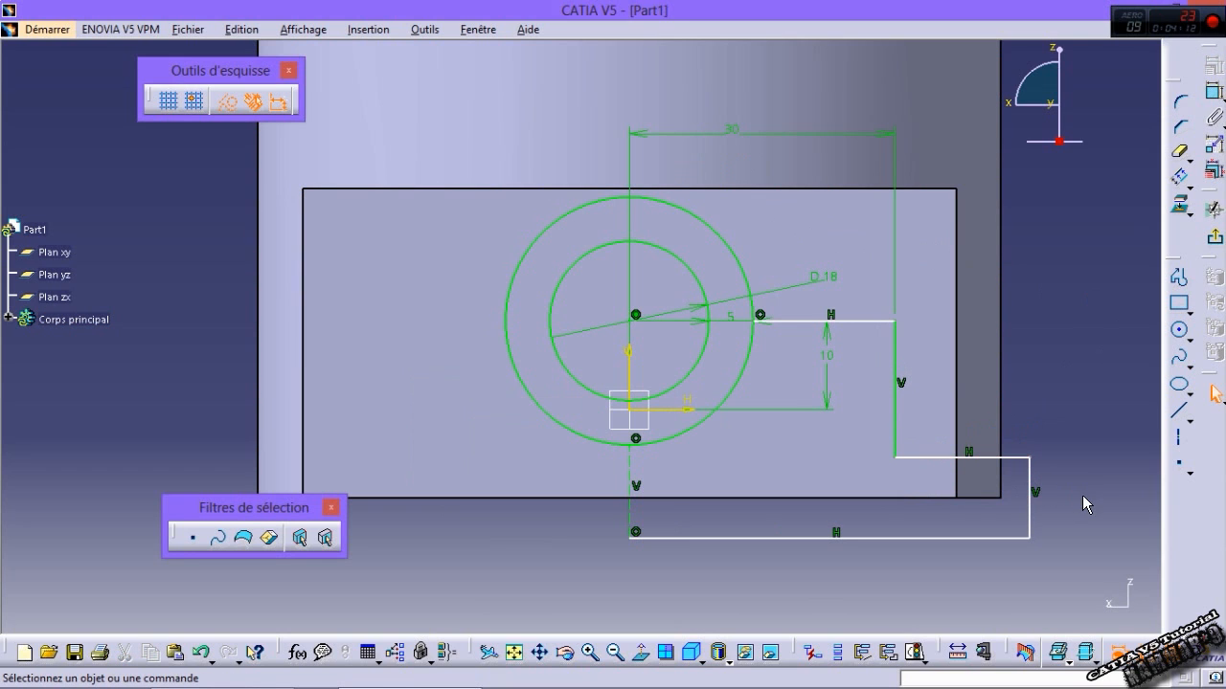
# Step: Make the profile's outer horizontal step edge coincident with the sketch origin
pyautogui.click(1011, 457)
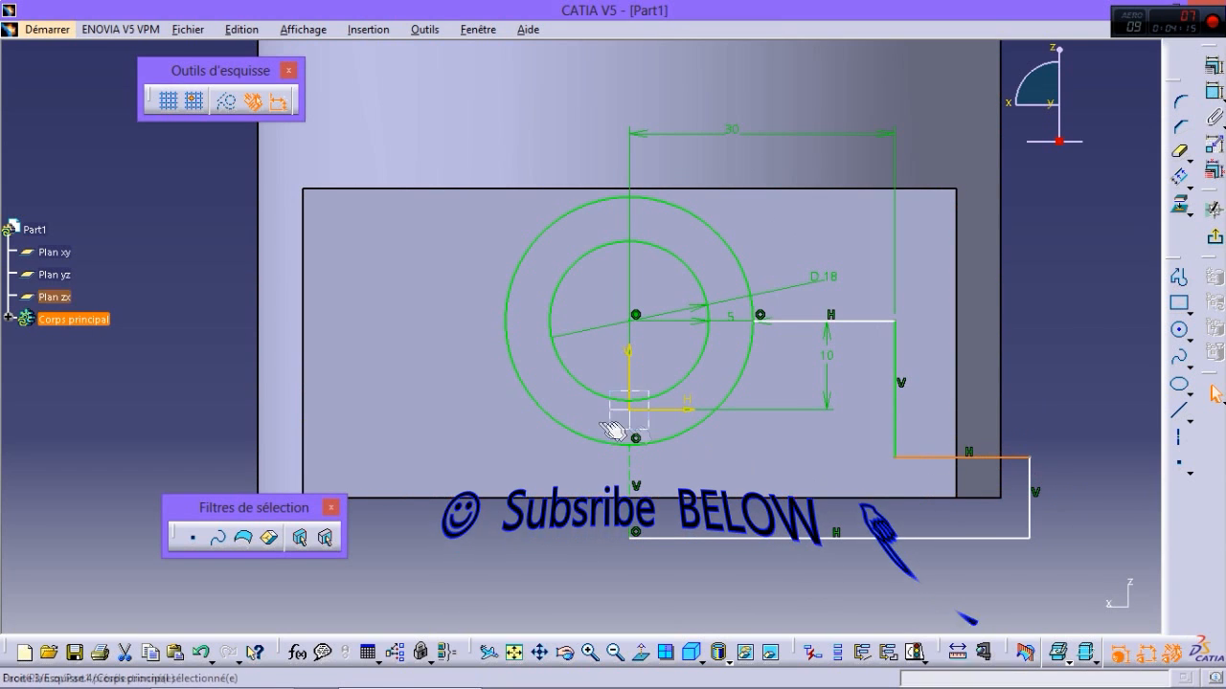
pyautogui.keyDown('ctrl'); pyautogui.click(629, 410); pyautogui.keyUp('ctrl')
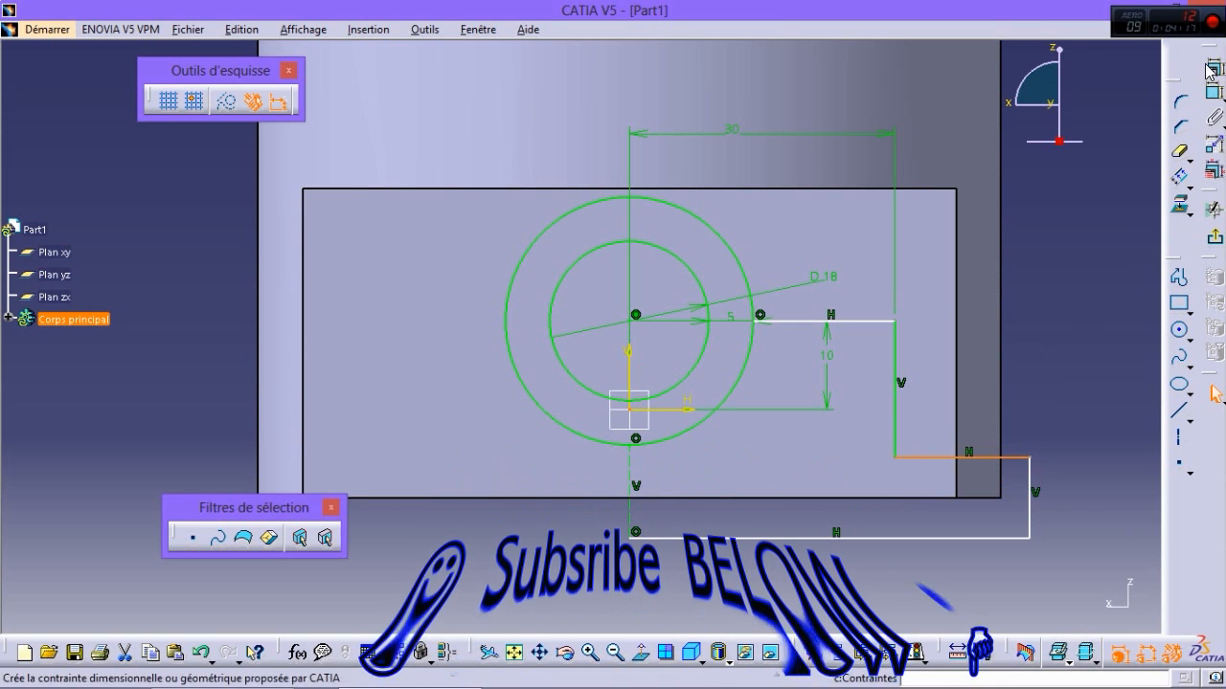
pyautogui.click(957, 652)
pyautogui.click(1038, 454)
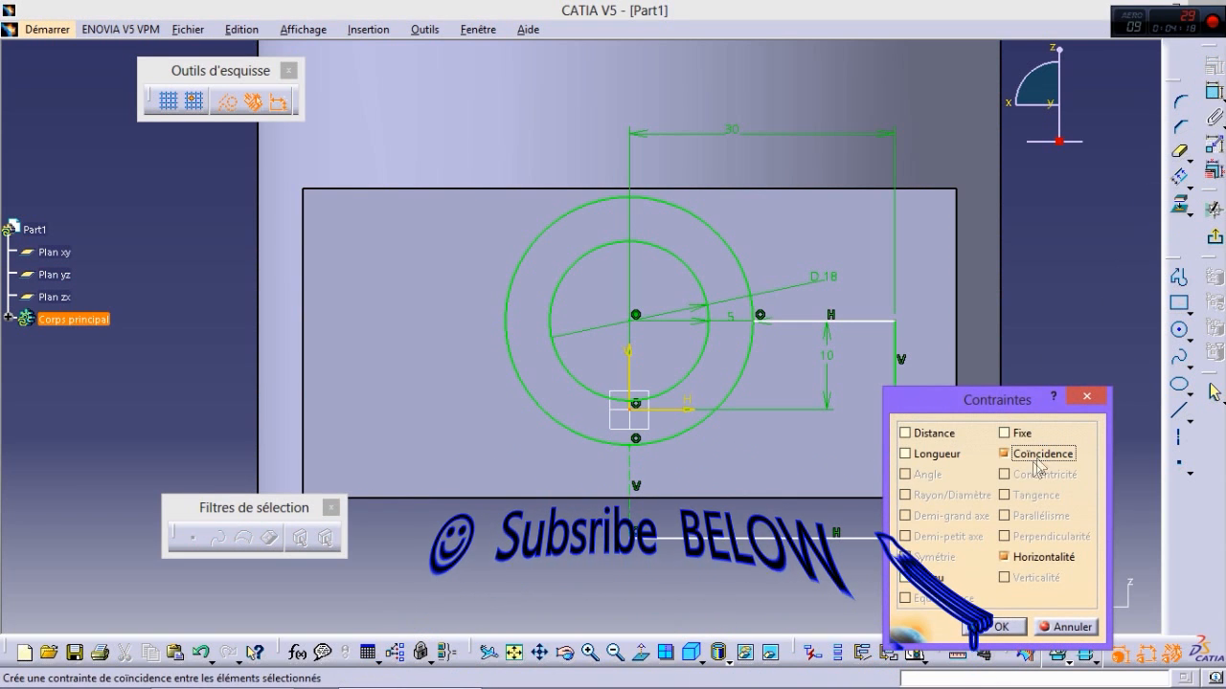
pyautogui.click(996, 626)
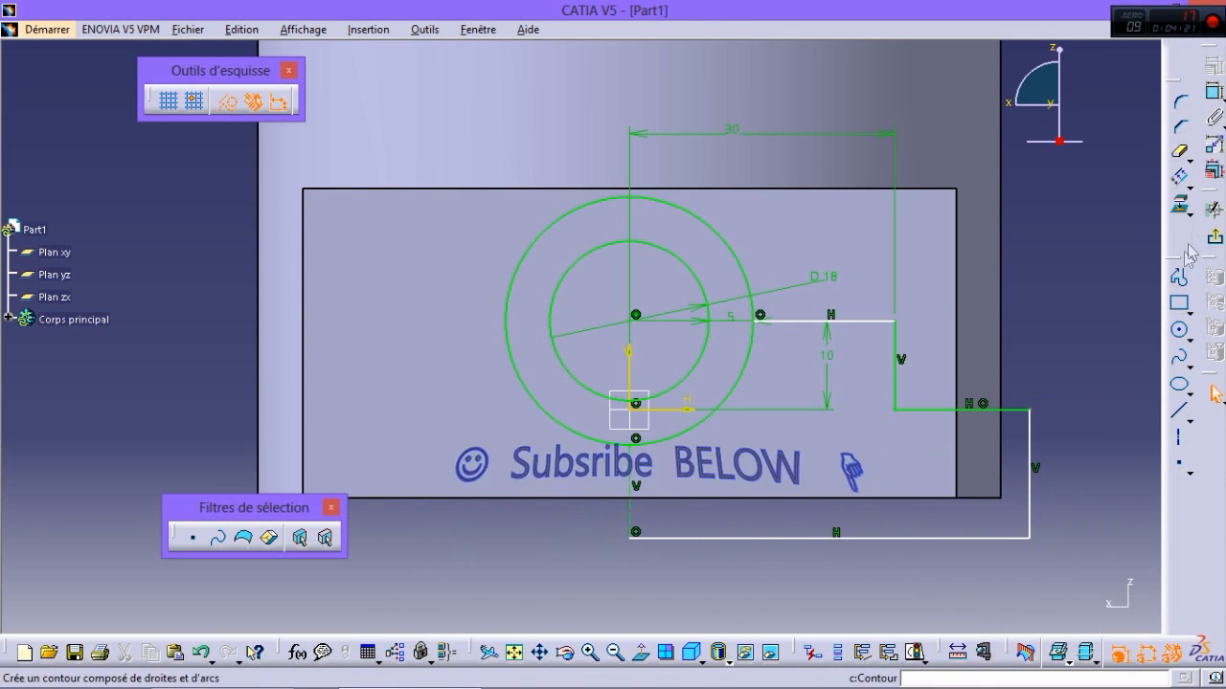
# Step: Make the profile's upper horizontal edge coincident with the center of the circles
pyautogui.click(808, 324)
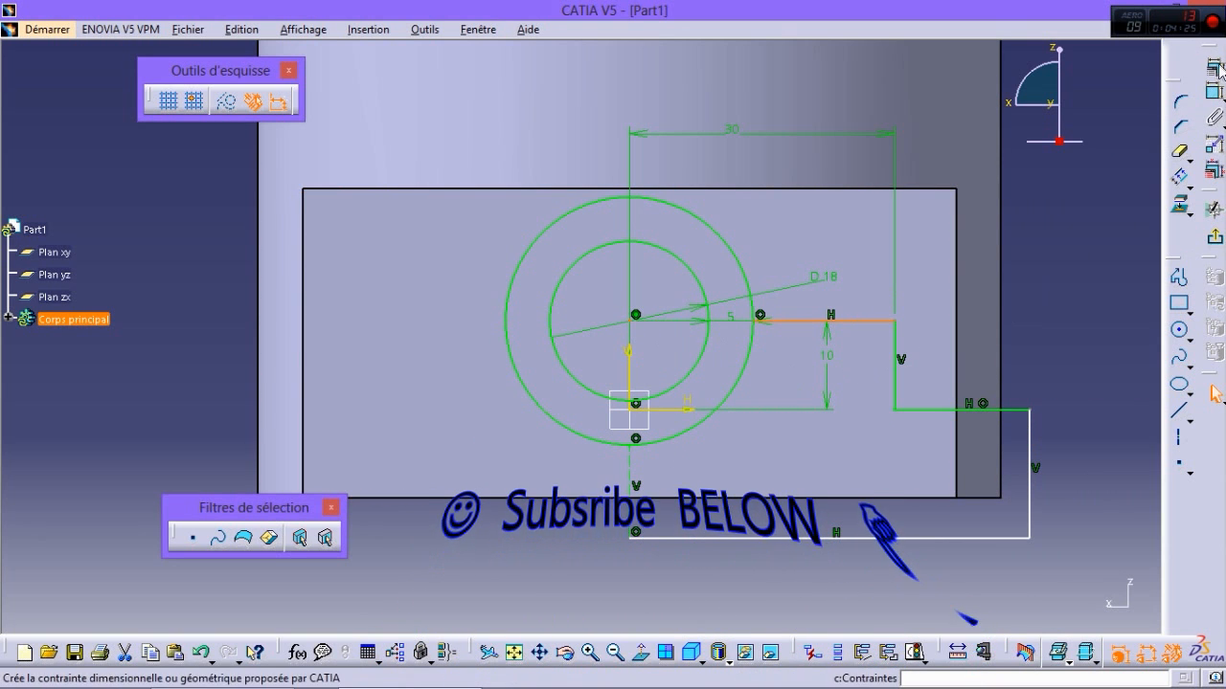
pyautogui.click(983, 652)
pyautogui.click(1034, 456)
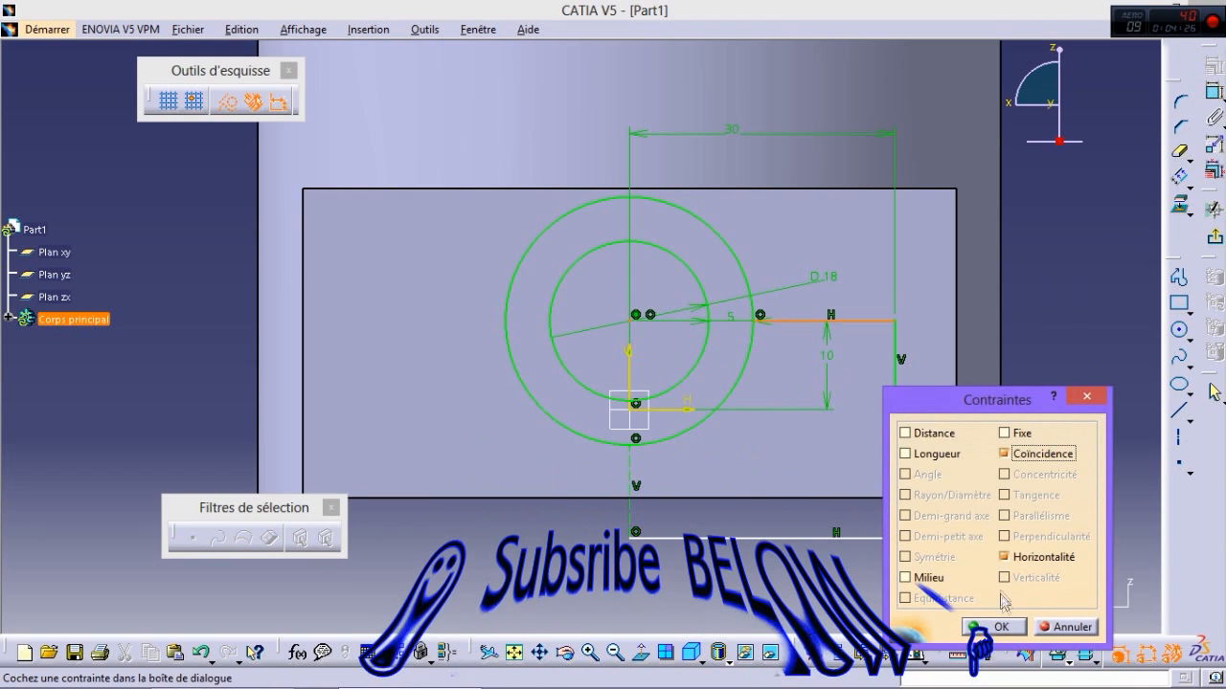
pyautogui.click(994, 626)
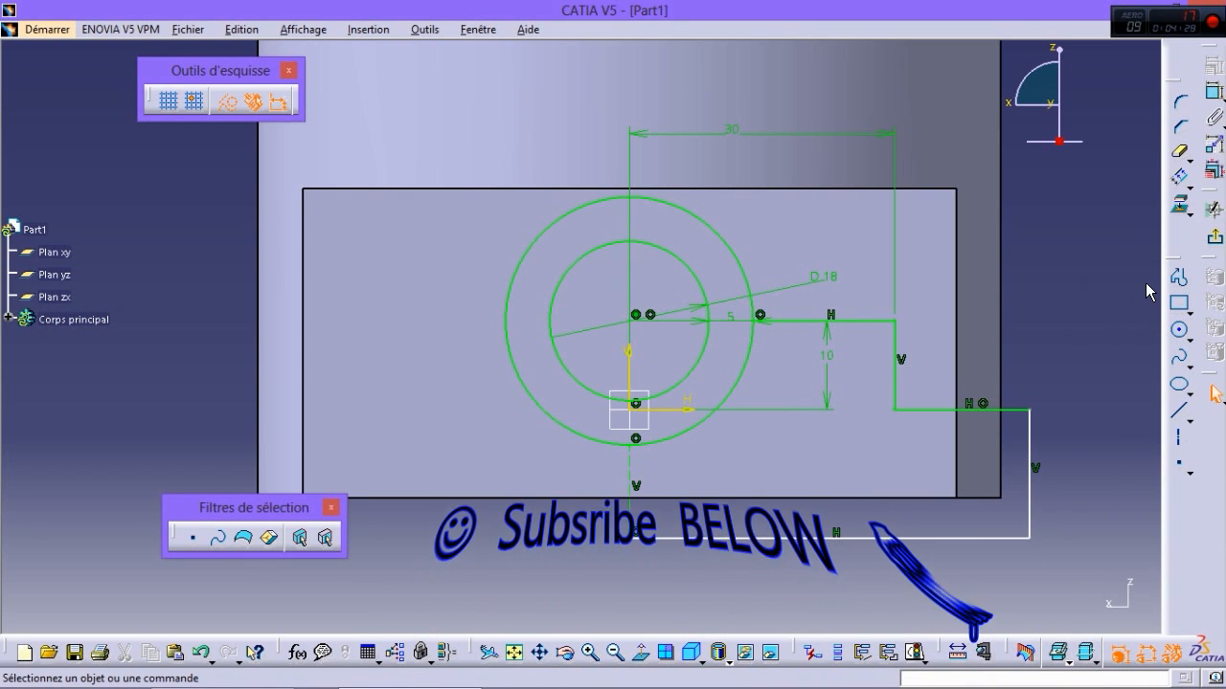
# Step: Trim the outer circle to its lower right quarter and mirror the stepped profile with that arc about the vertical construction line
pyautogui.click(1172, 152)
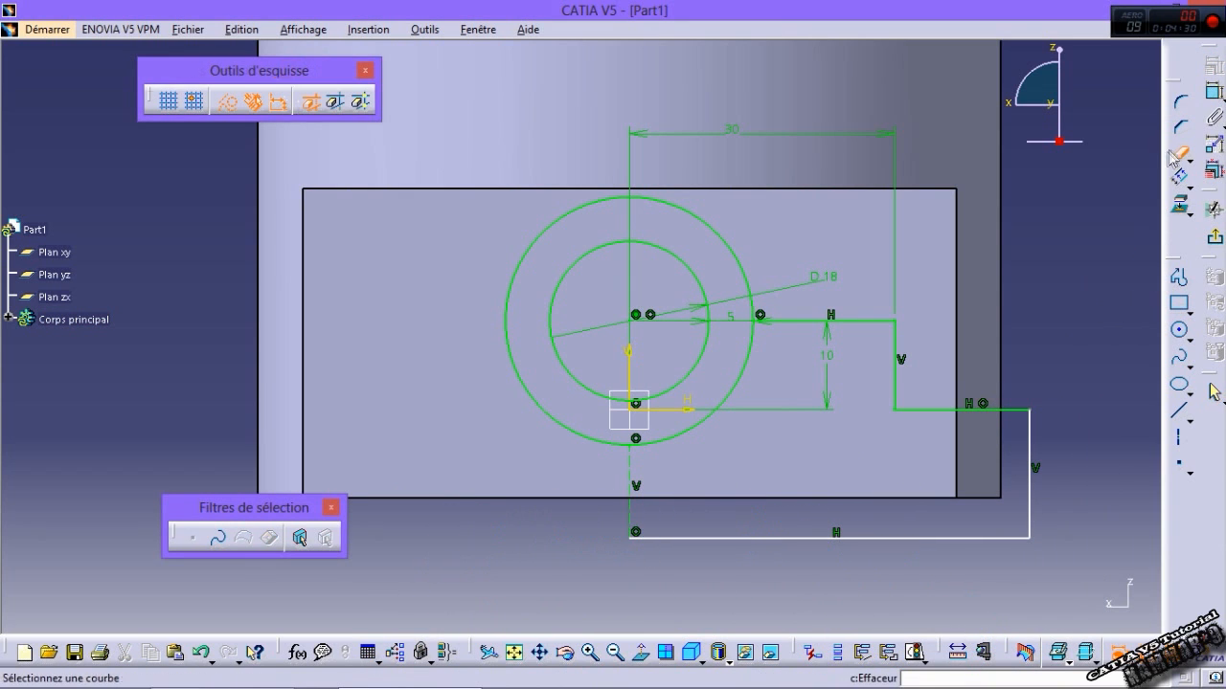
pyautogui.click(544, 412)
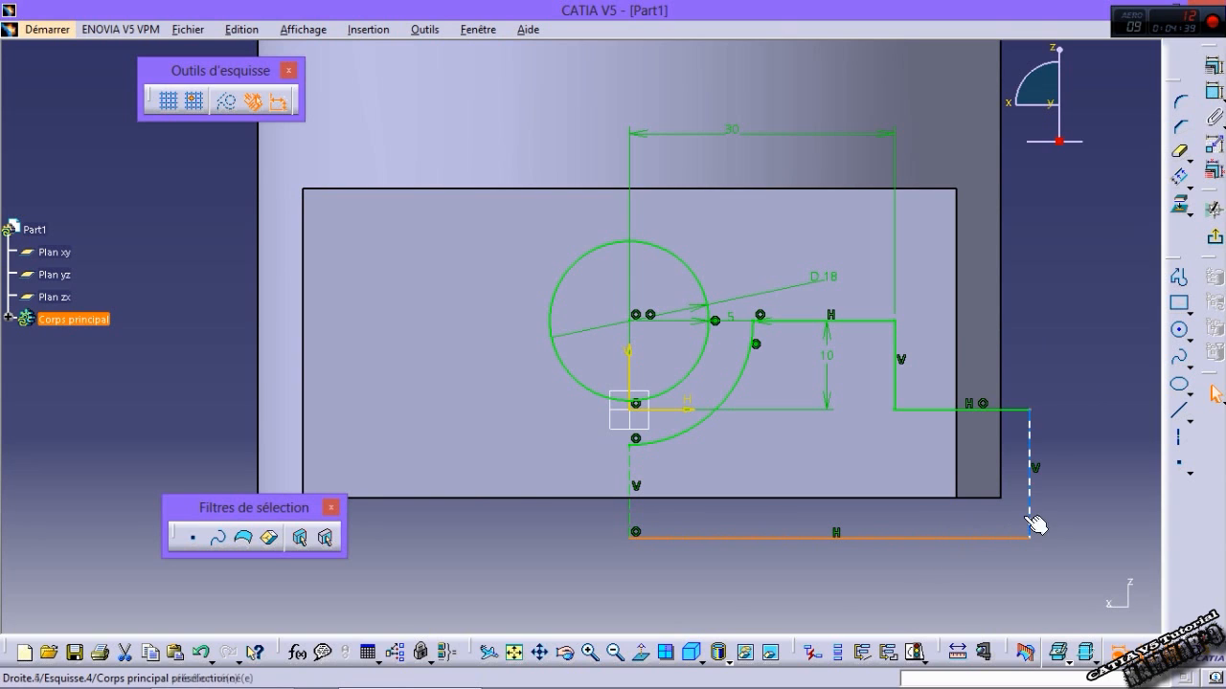
pyautogui.click(859, 321)
pyautogui.keyDown('ctrl'); pyautogui.click(753, 385); pyautogui.keyUp('ctrl')
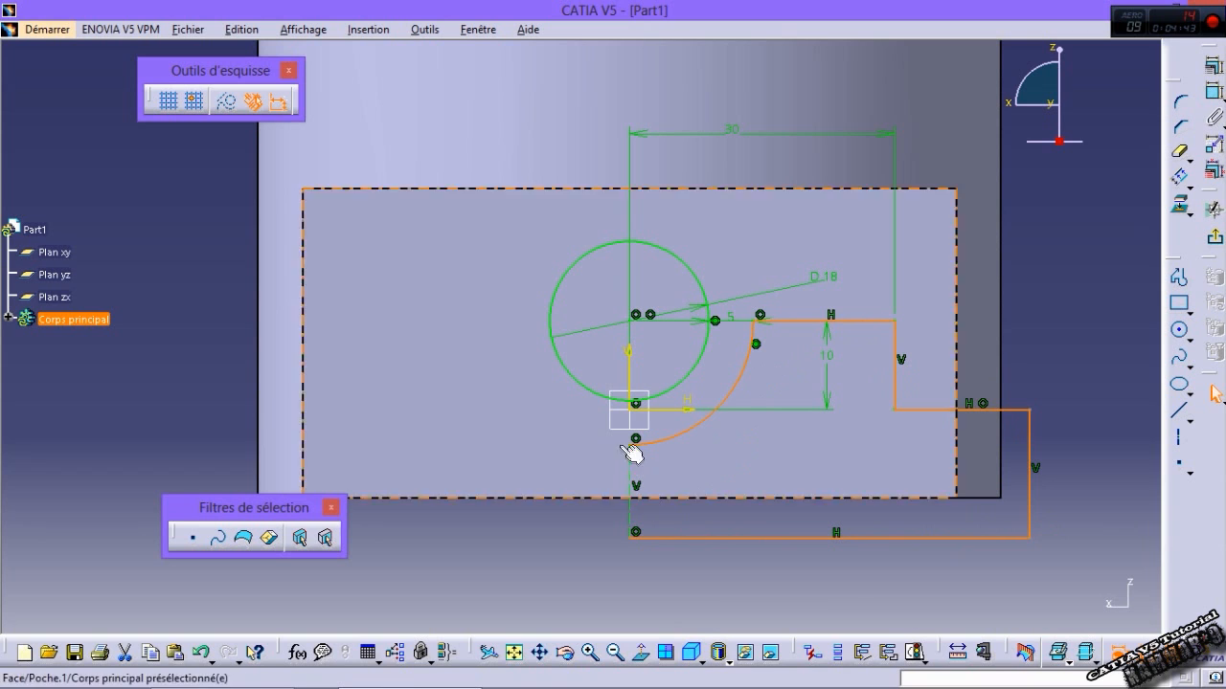
pyautogui.click(1187, 180)
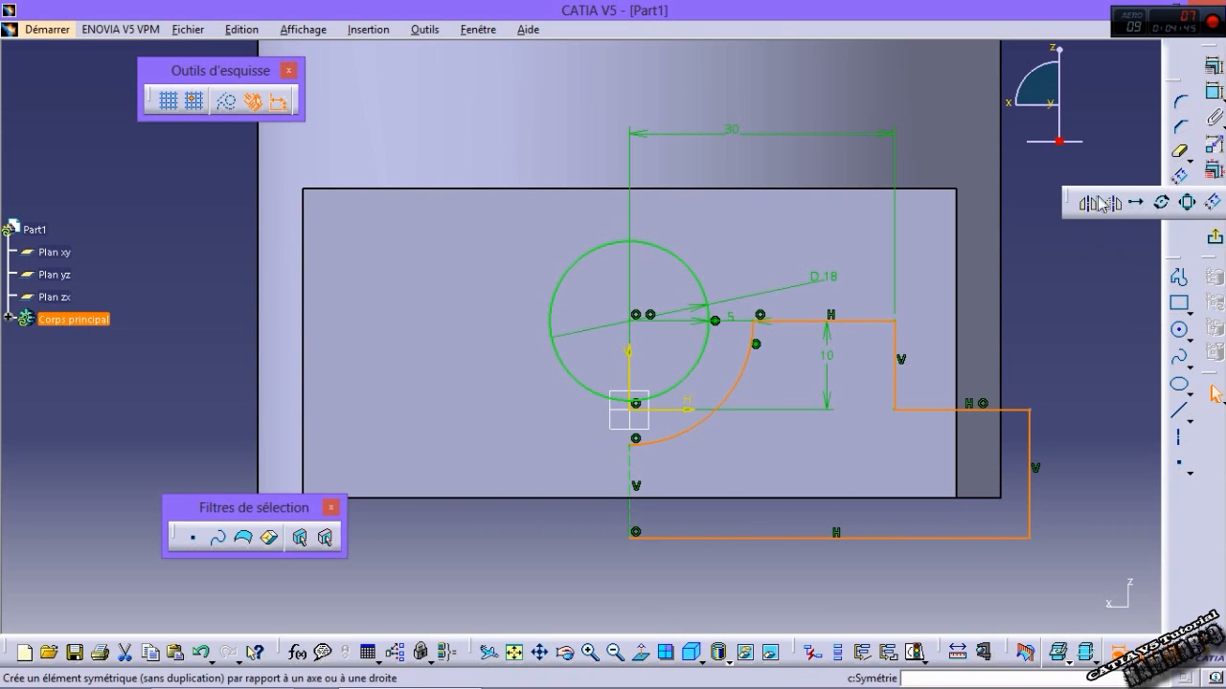
pyautogui.click(1086, 202)
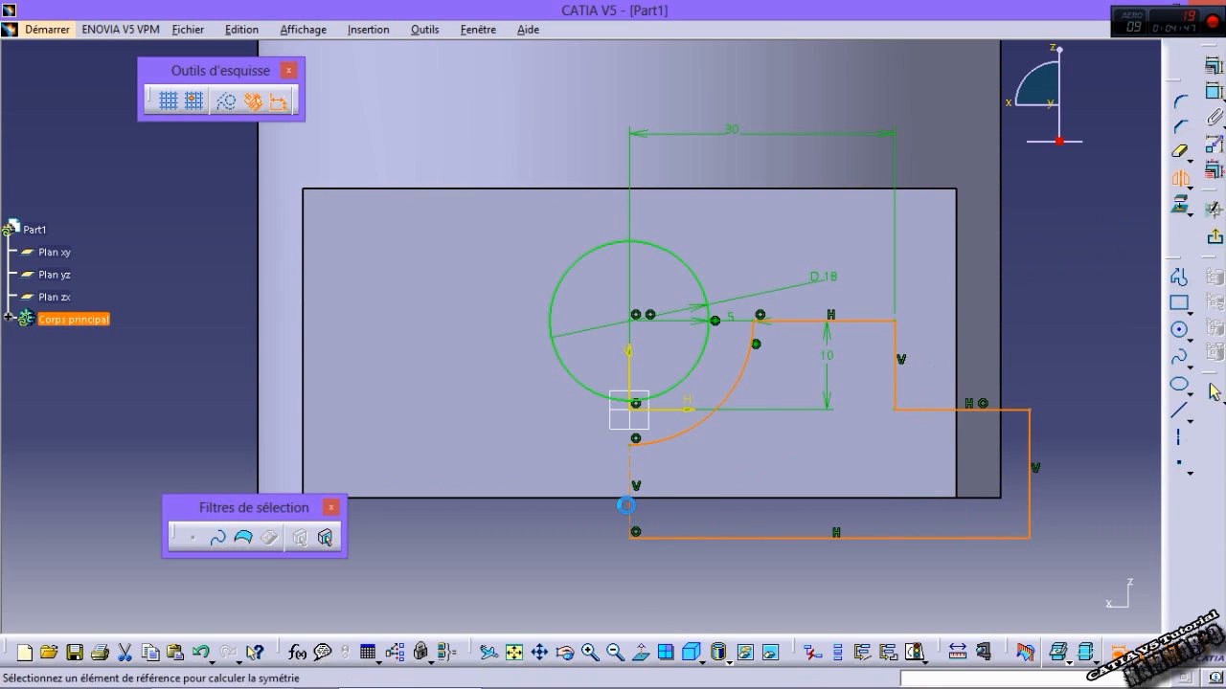
pyautogui.click(629, 505)
pyautogui.moveTo(676, 546)
pyautogui.mouseDown(button='middle')
pyautogui.moveTo(689, 575)
pyautogui.moveTo(730, 536)
pyautogui.moveTo(962, 414)
pyautogui.mouseUp(button='middle')
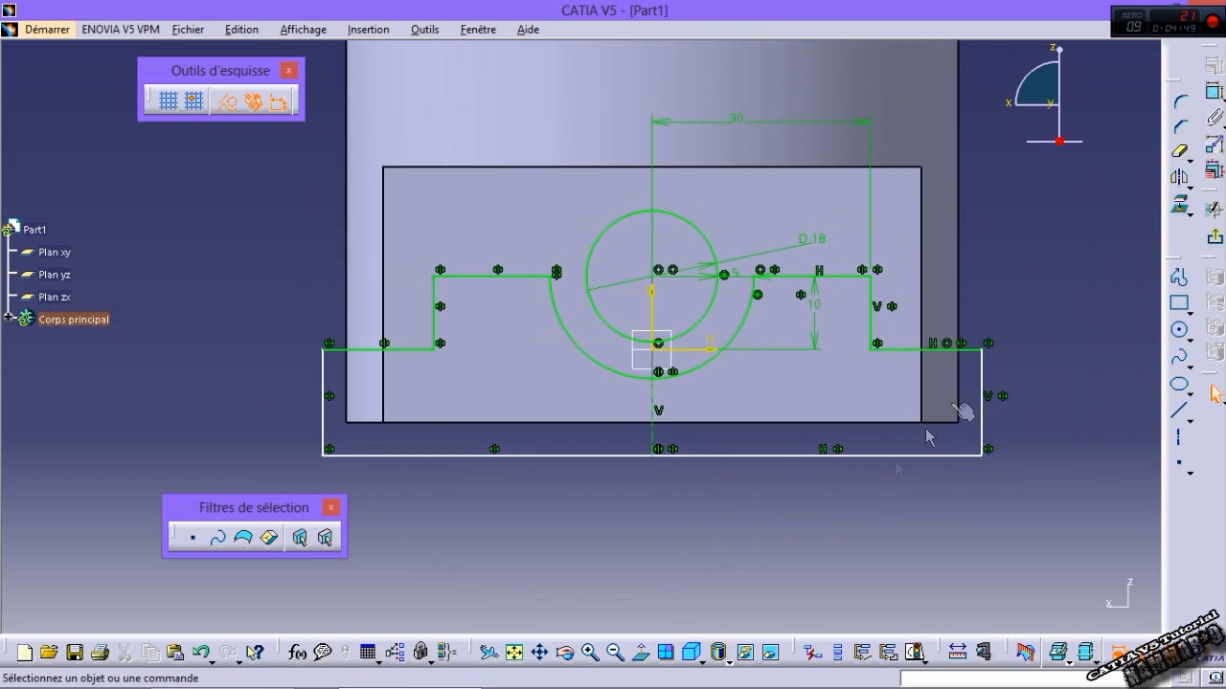
# Step: Exit the sketch and cut it as a 50 mm deep pocket with the direction reversed through the piston skirt
pyautogui.click(1213, 63)
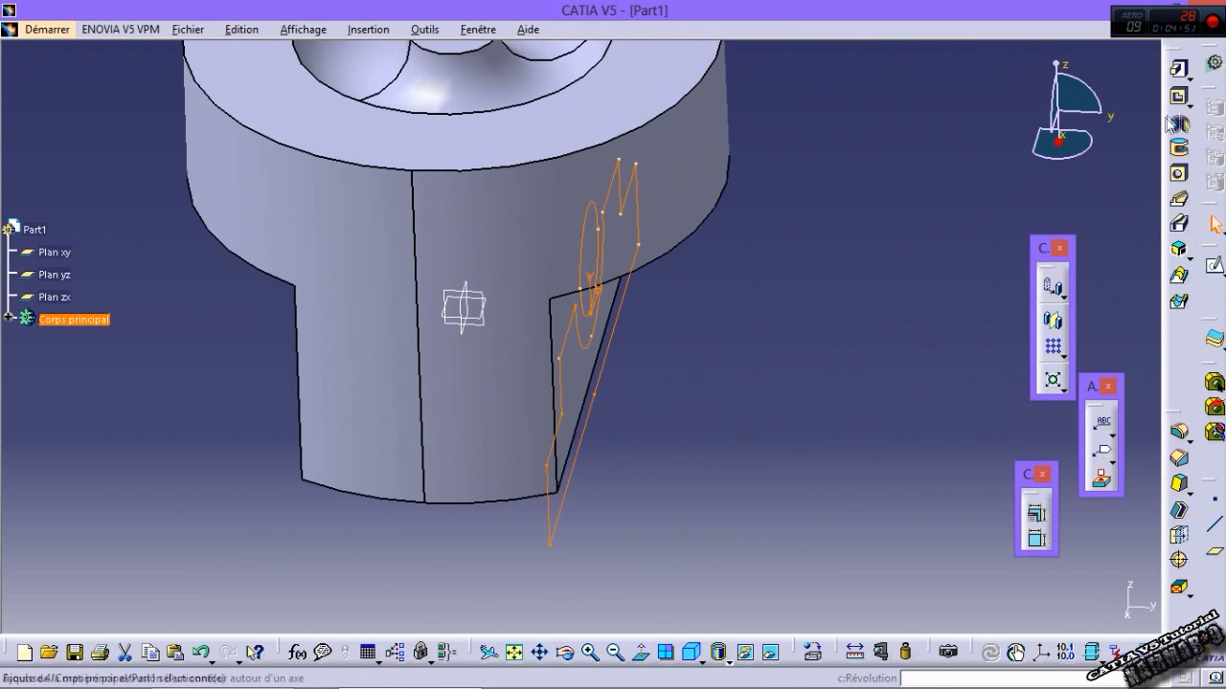
pyautogui.click(1178, 98)
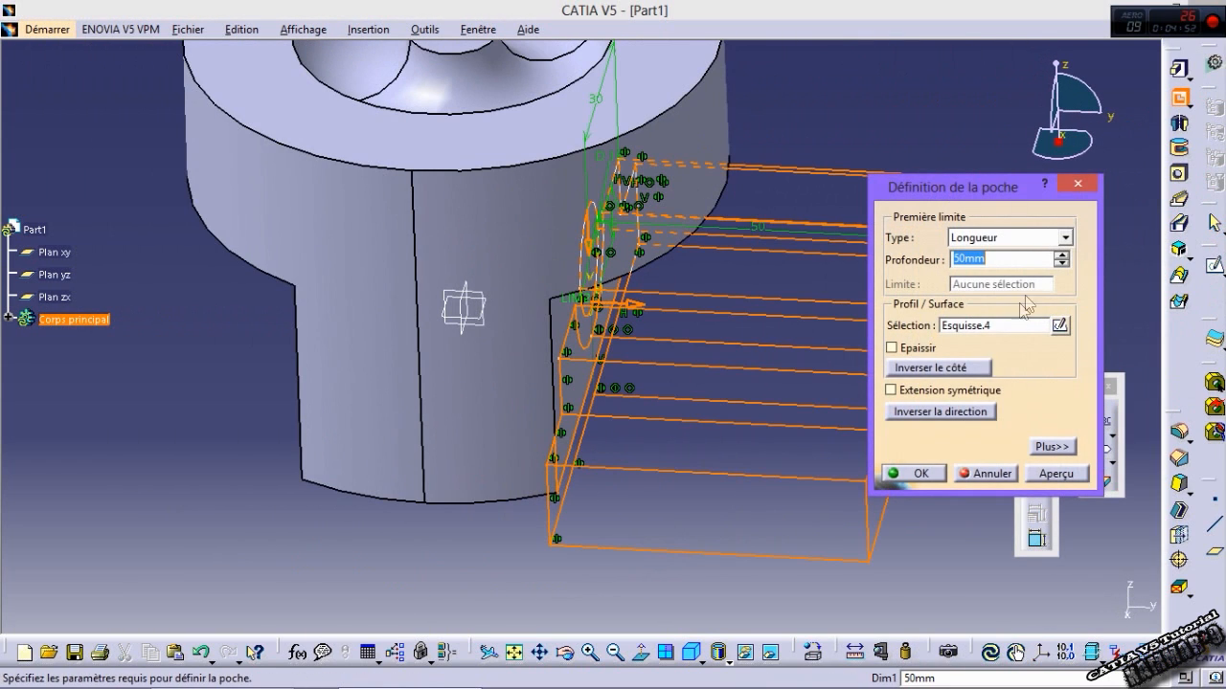
pyautogui.click(1033, 479)
pyautogui.click(735, 392)
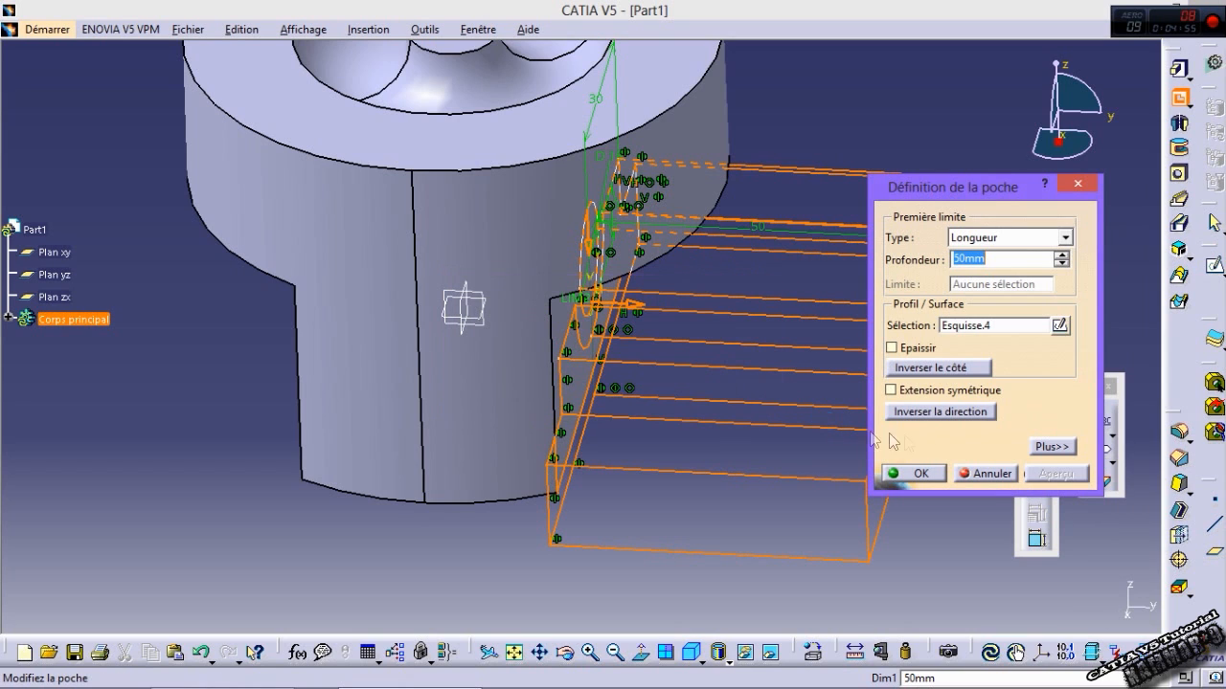
pyautogui.click(950, 411)
pyautogui.click(934, 473)
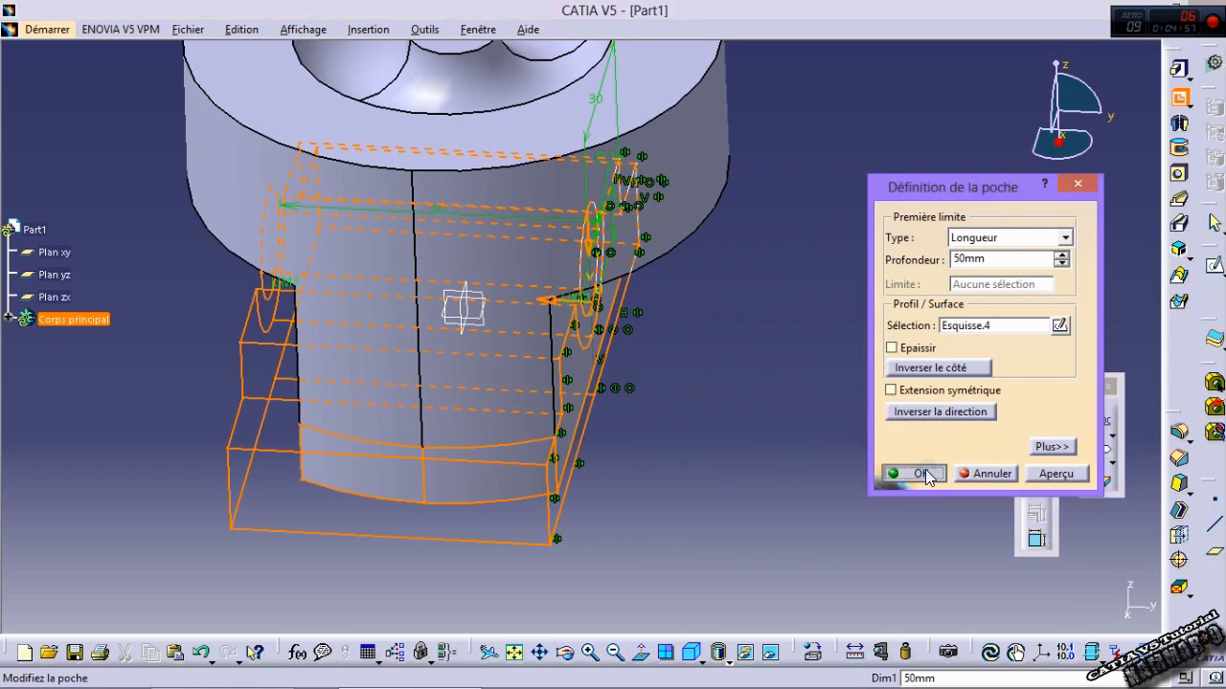
pyautogui.moveTo(618, 498); pyautogui.dragTo(565, 453, button='middle')
pyautogui.moveTo(401, 277); pyautogui.dragTo(377, 498, button='middle')
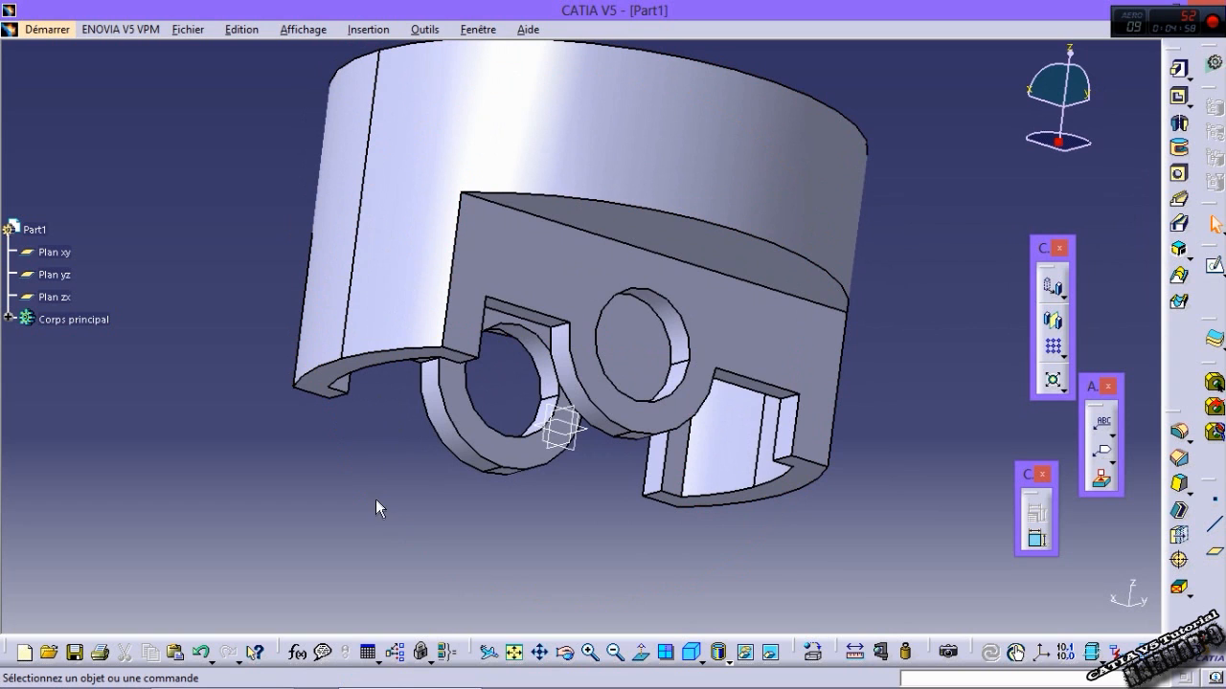
# Step: On the zx plane, sketch a rectangle about 10.9 by 5.7 mm across the piston's outer right edge, above the side cut
pyautogui.moveTo(496, 479); pyautogui.dragTo(628, 543, button='middle')
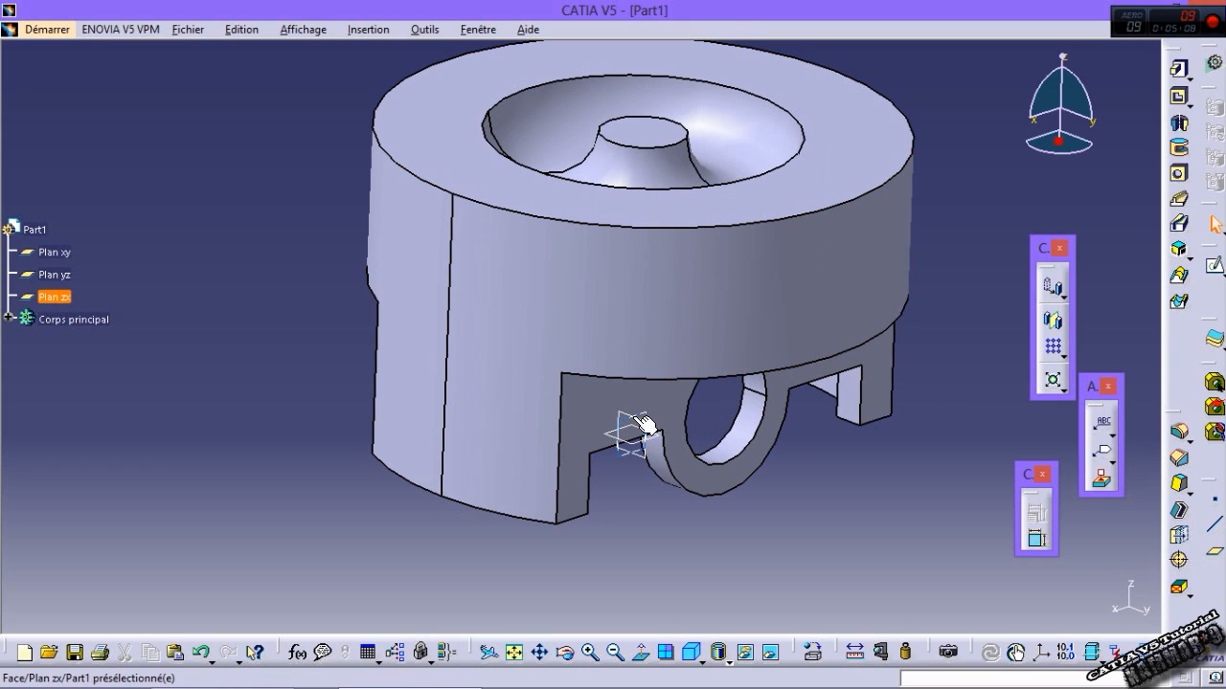
pyautogui.click(1179, 67)
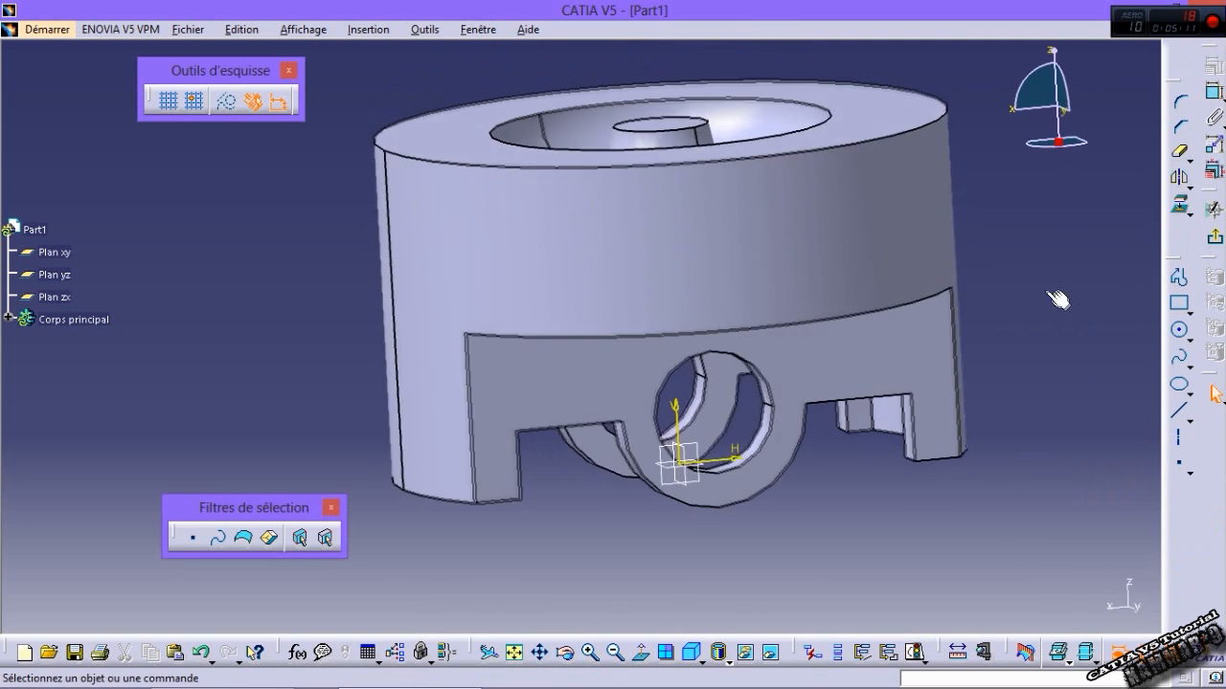
pyautogui.click(1178, 303)
pyautogui.moveTo(872, 261); pyautogui.dragTo(785, 290, button='middle')
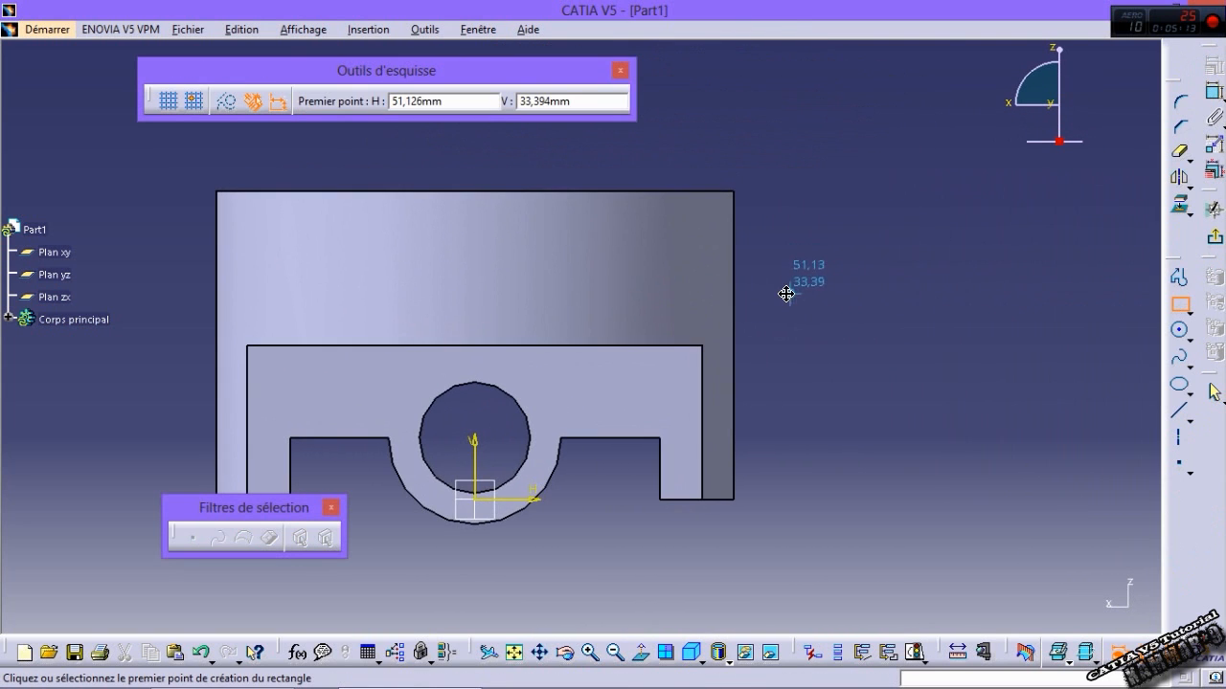
pyautogui.click(774, 247)
pyautogui.click(713, 279)
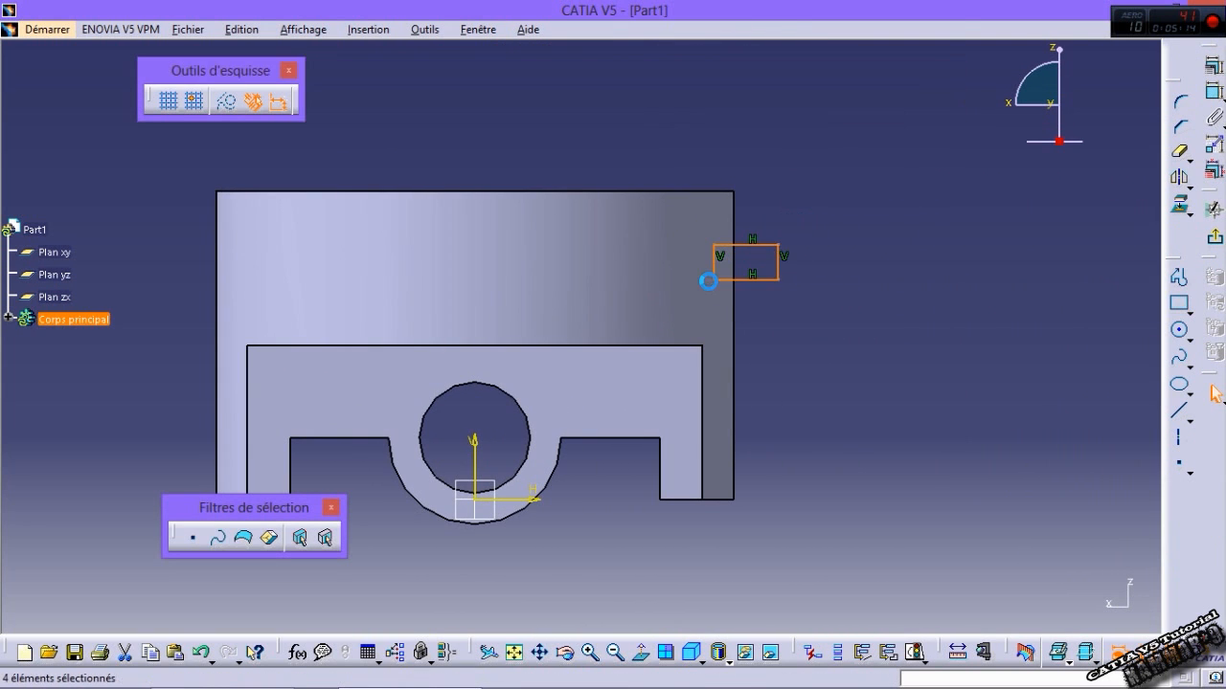
# Step: Dimension the rectangle's vertical side and set its height to 0.8 mm
pyautogui.click(1214, 116)
pyautogui.click(777, 274)
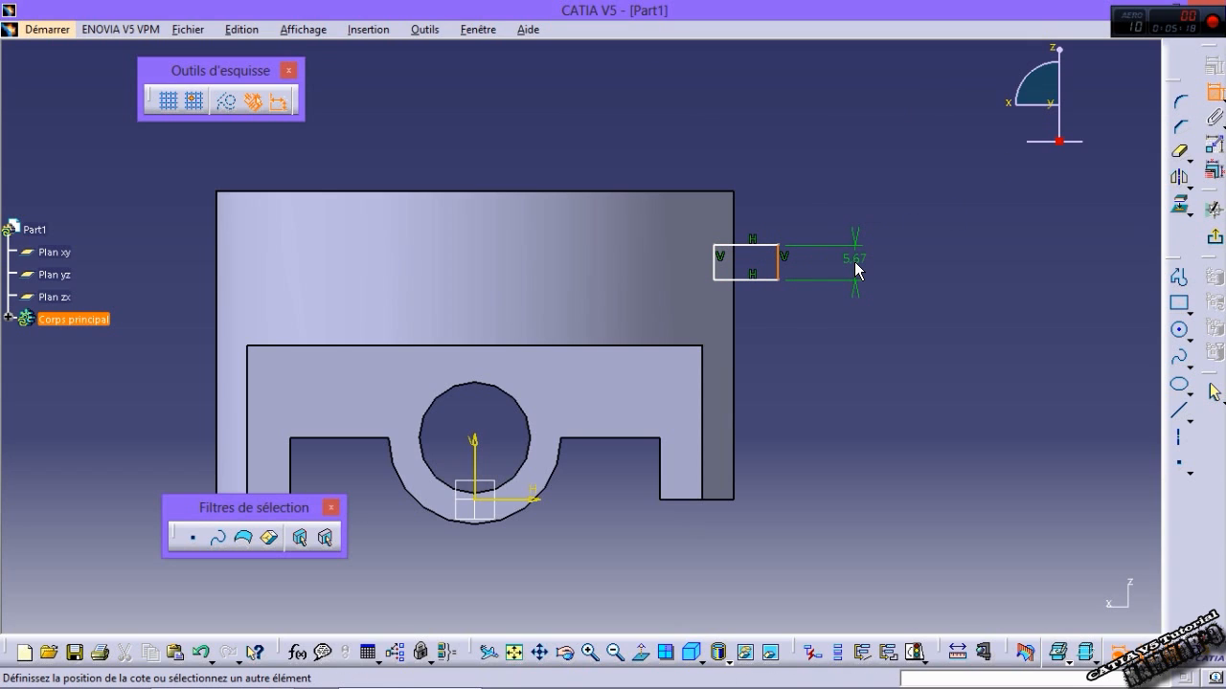
pyautogui.click(870, 256)
pyautogui.doubleClick(866, 260)
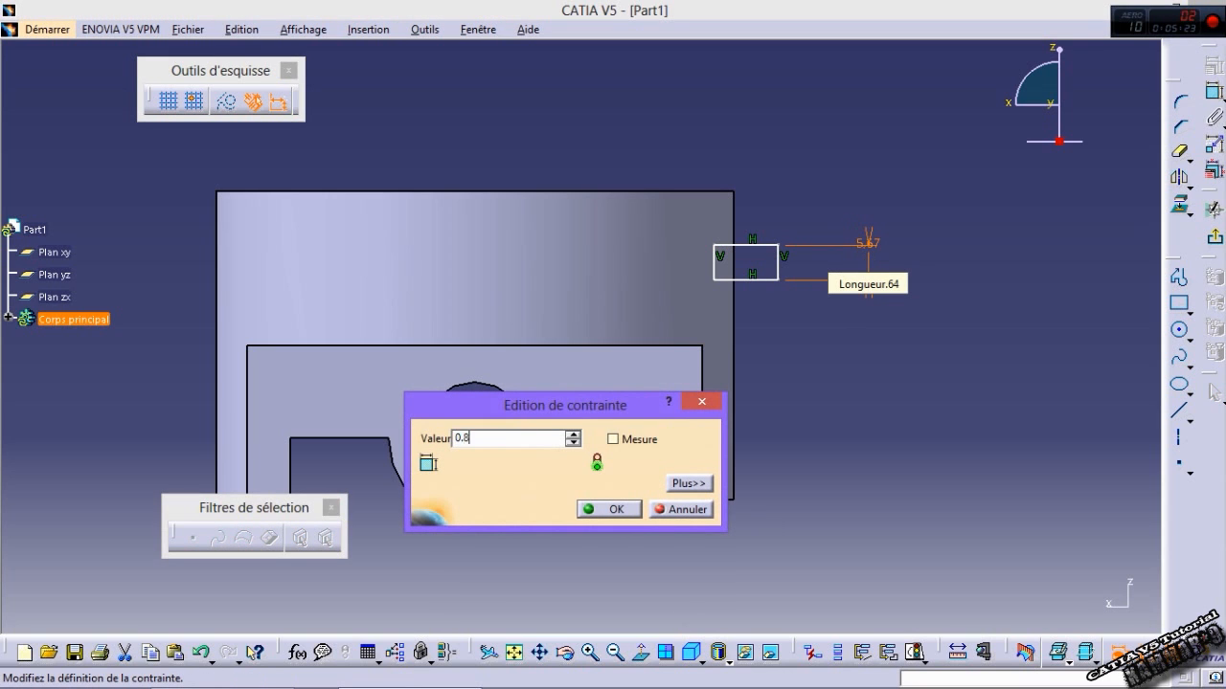
pyautogui.press('Return')
# Step: Dimension the rectangle's upper horizontal side and set its width to 3 mm
pyautogui.moveTo(818, 350)
pyautogui.mouseDown(button='middle')
pyautogui.moveTo(738, 339)
pyautogui.moveTo(752, 229)
pyautogui.mouseUp(button='middle')
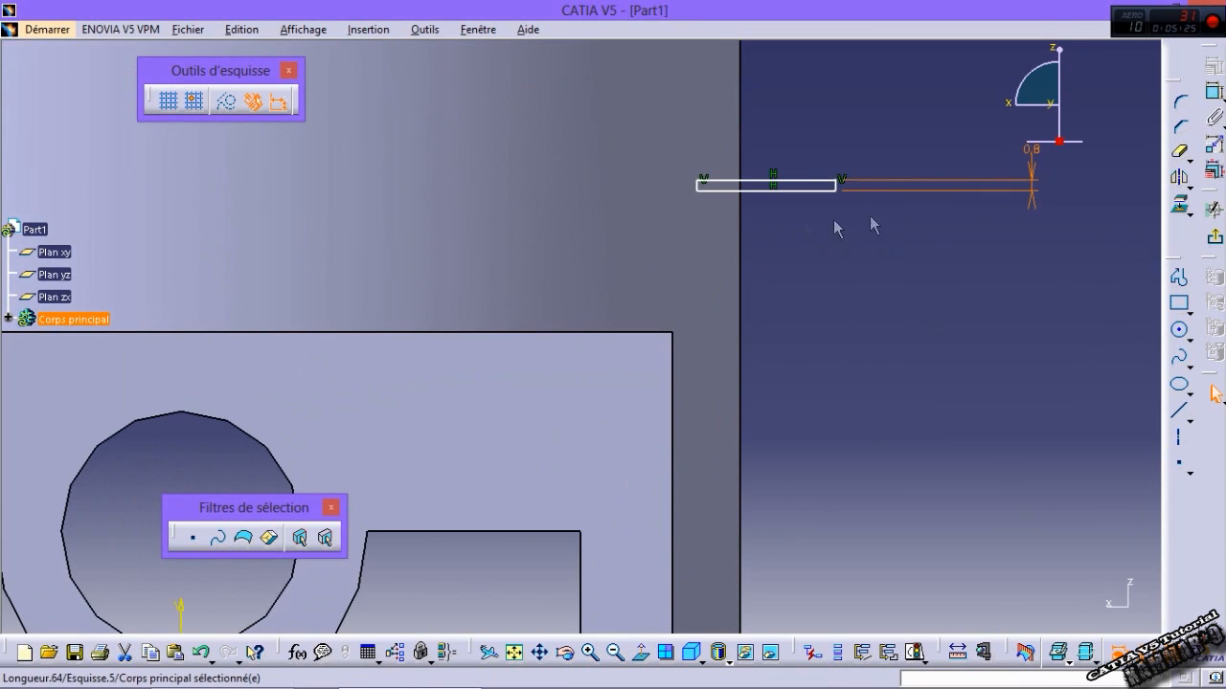
pyautogui.click(1214, 92)
pyautogui.click(793, 181)
pyautogui.click(846, 133)
pyautogui.doubleClick(850, 136)
pyautogui.write('3')
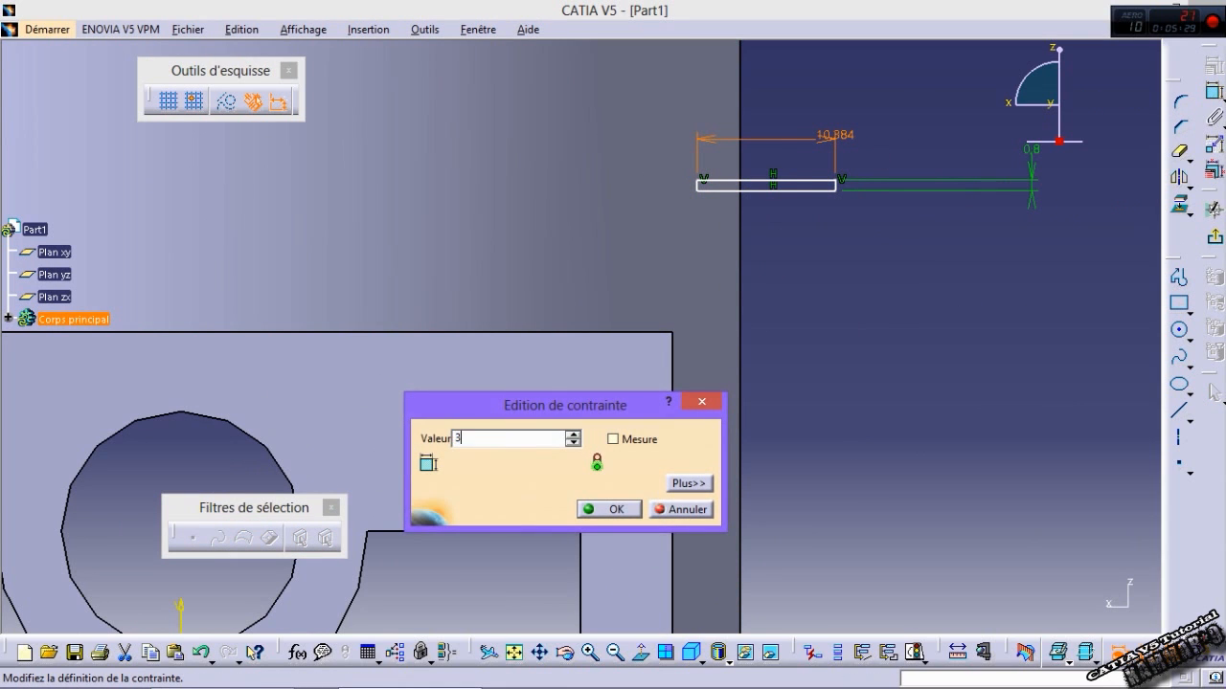
pyautogui.press('Return')
# Step: Project the silhouette of the piston's outer cylindrical face into the sketch and convert the projected line to a construction element
pyautogui.moveTo(815, 242); pyautogui.dragTo(826, 291, button='middle')
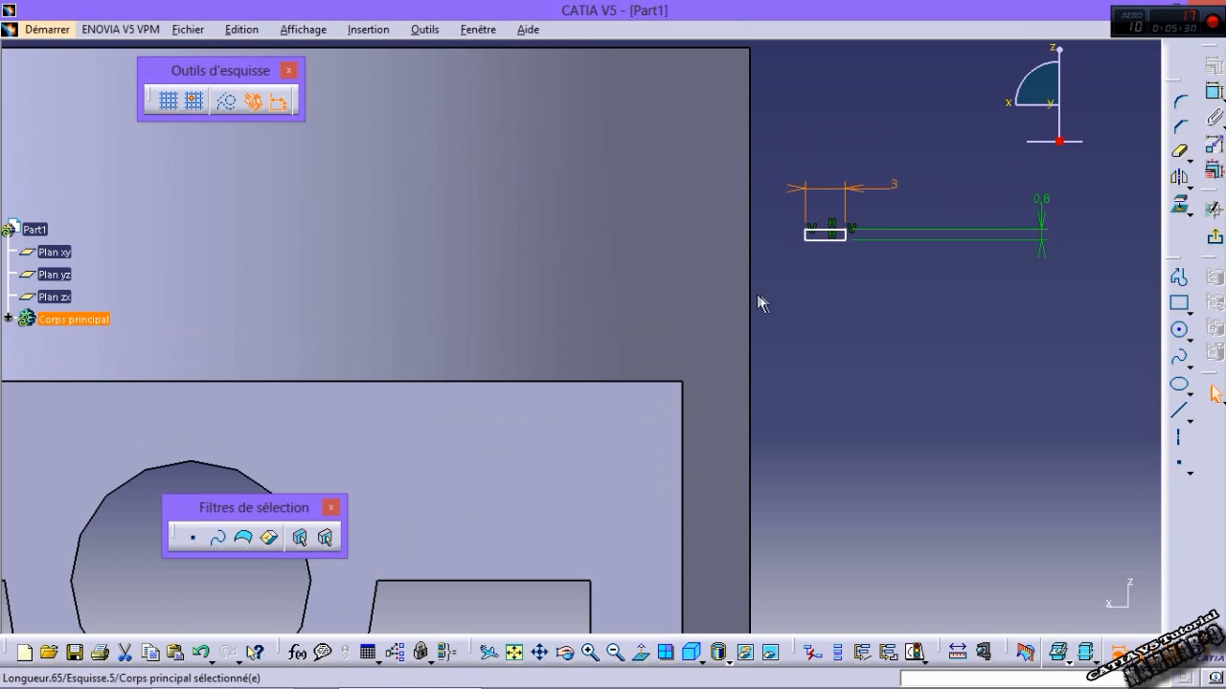
pyautogui.click(1188, 213)
pyautogui.click(1212, 229)
pyautogui.click(773, 401)
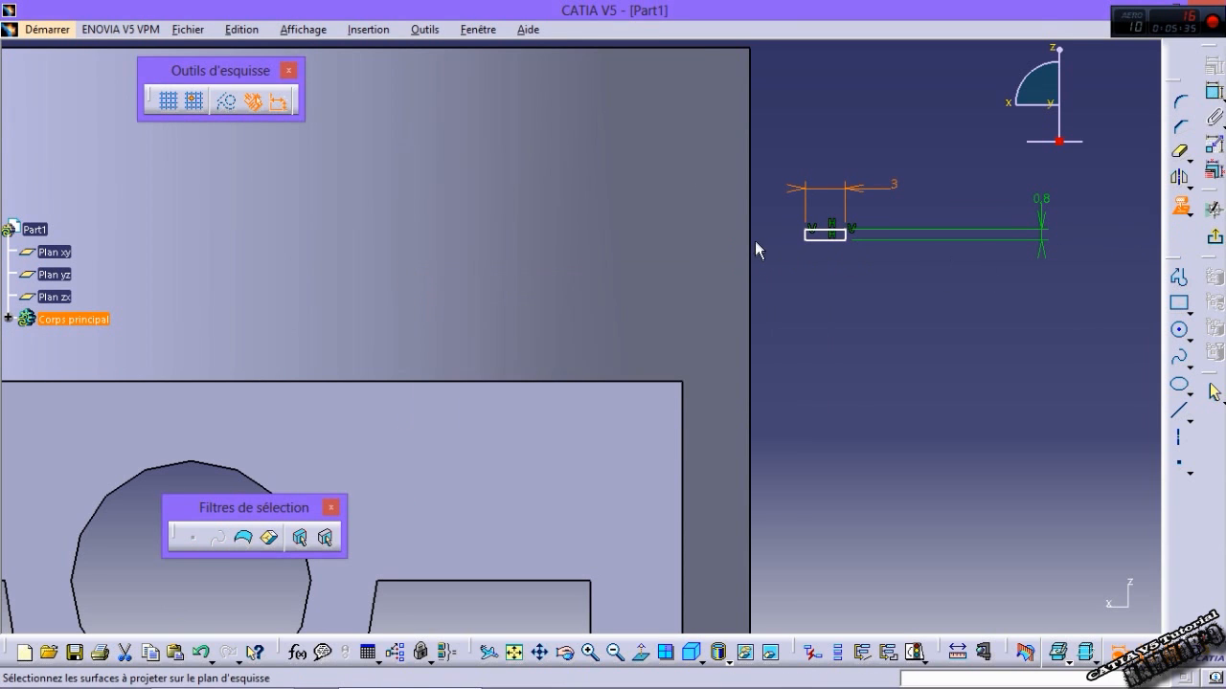
pyautogui.click(755, 241)
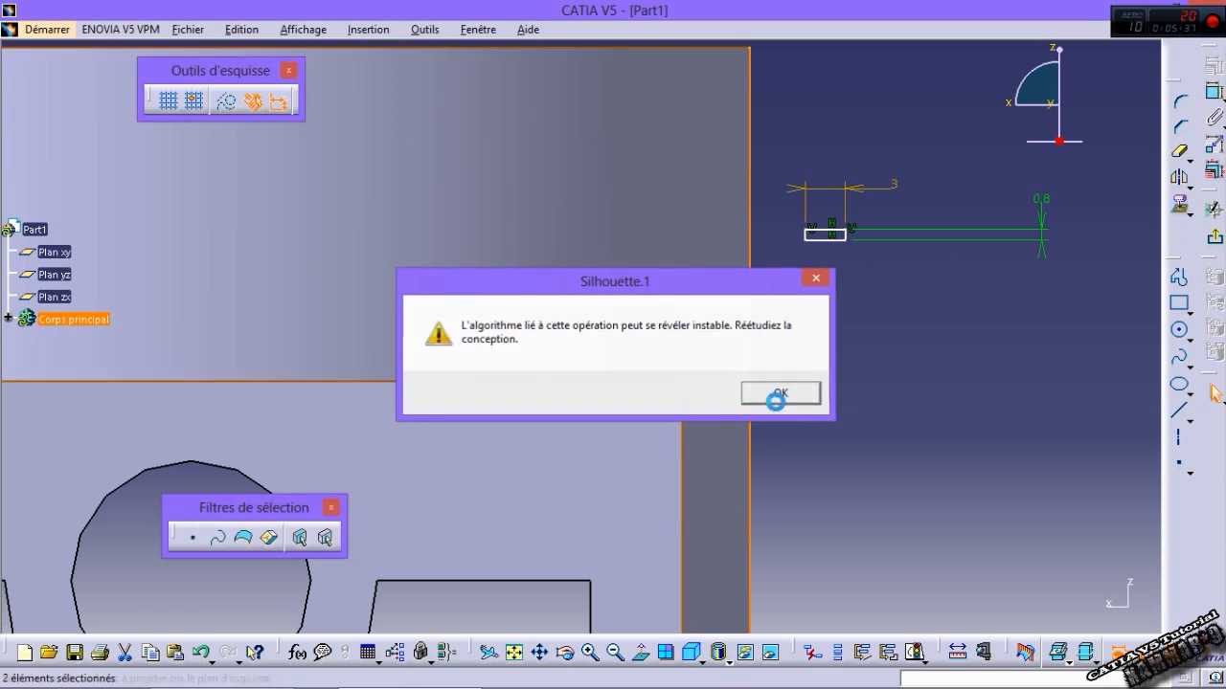
pyautogui.click(779, 392)
pyautogui.moveTo(763, 392); pyautogui.dragTo(843, 460, button='middle')
pyautogui.click(843, 460)
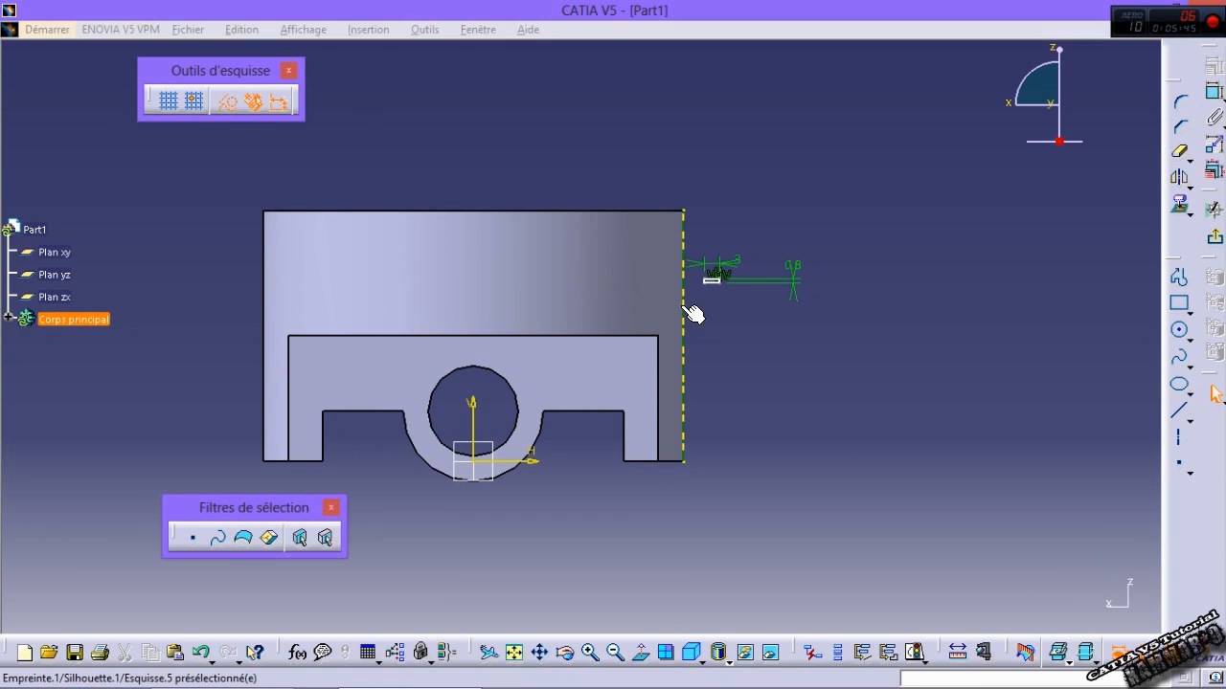
pyautogui.moveTo(689, 355); pyautogui.dragTo(729, 278, button='middle')
pyautogui.click(226, 103)
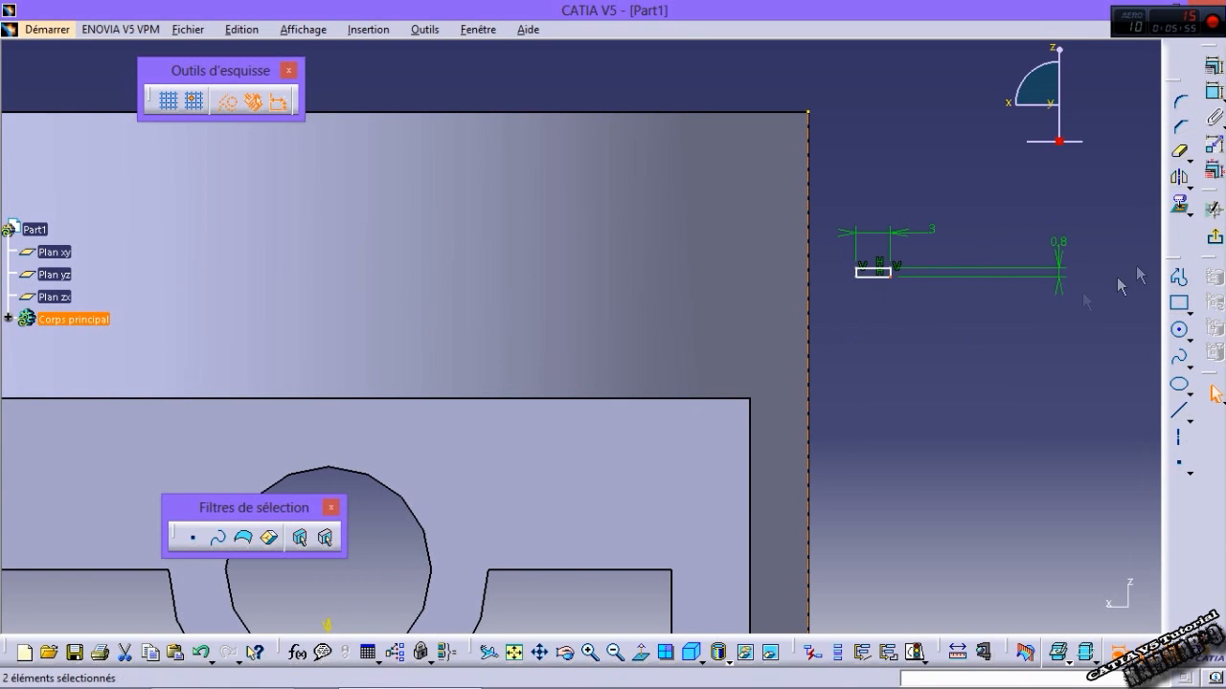
# Step: Make the small rectangle's outer vertical side coincident with the projected silhouette line
pyautogui.click(1179, 204)
pyautogui.click(1022, 448)
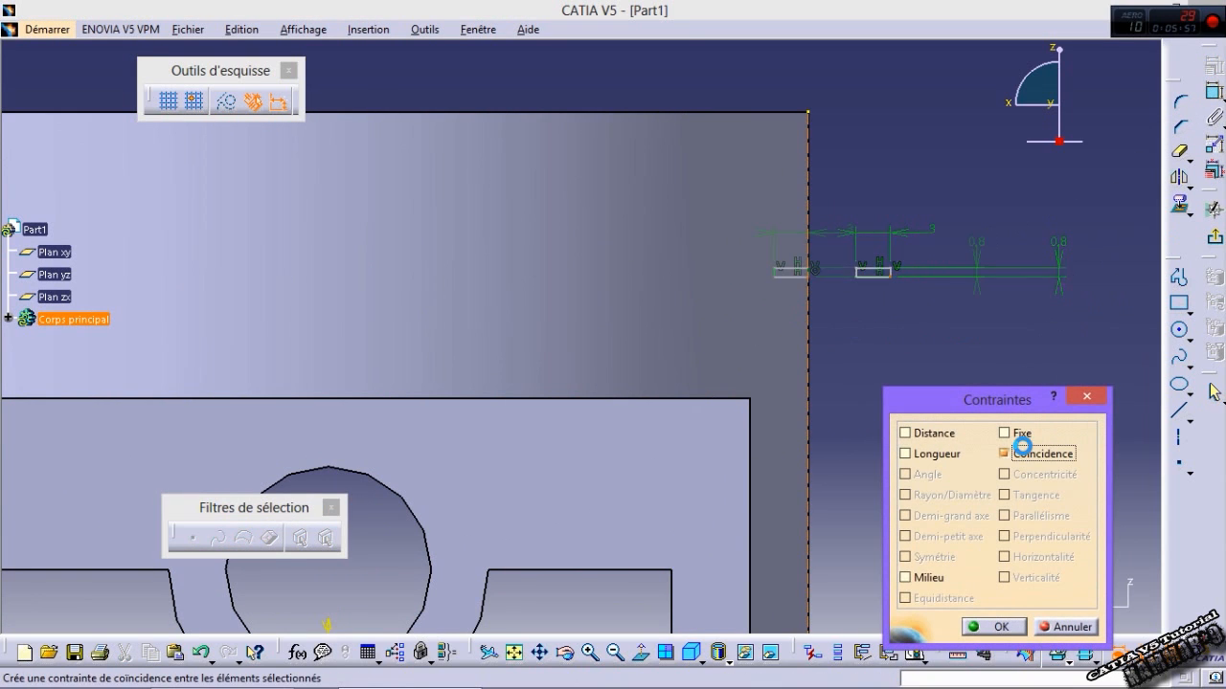
pyautogui.click(993, 626)
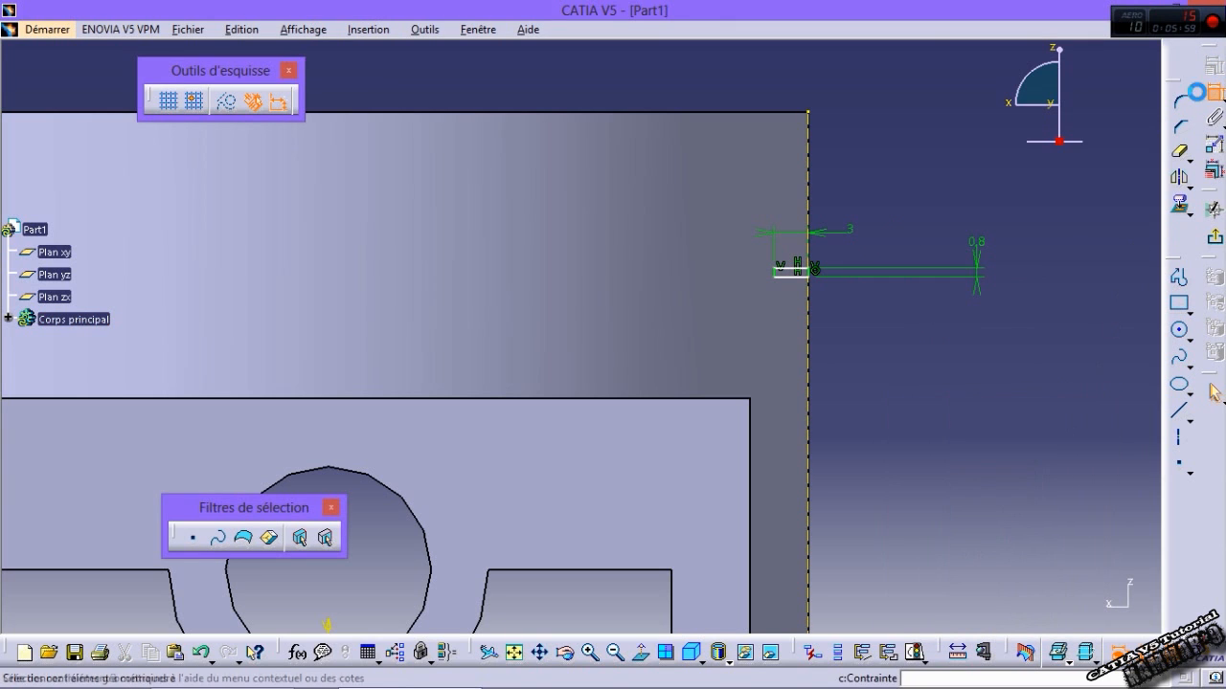
# Step: Dimension the small rectangle's lower side from the sketch's horizontal axis and set the distance to 40 mm
pyautogui.moveTo(789, 288)
pyautogui.keyDown('ctrl'); pyautogui.mouseDown(button='middle')
pyautogui.moveTo(811, 310)
pyautogui.moveTo(810, 387)
pyautogui.mouseUp(button='middle'); pyautogui.keyUp('ctrl')
pyautogui.click(562, 458)
pyautogui.click(887, 382)
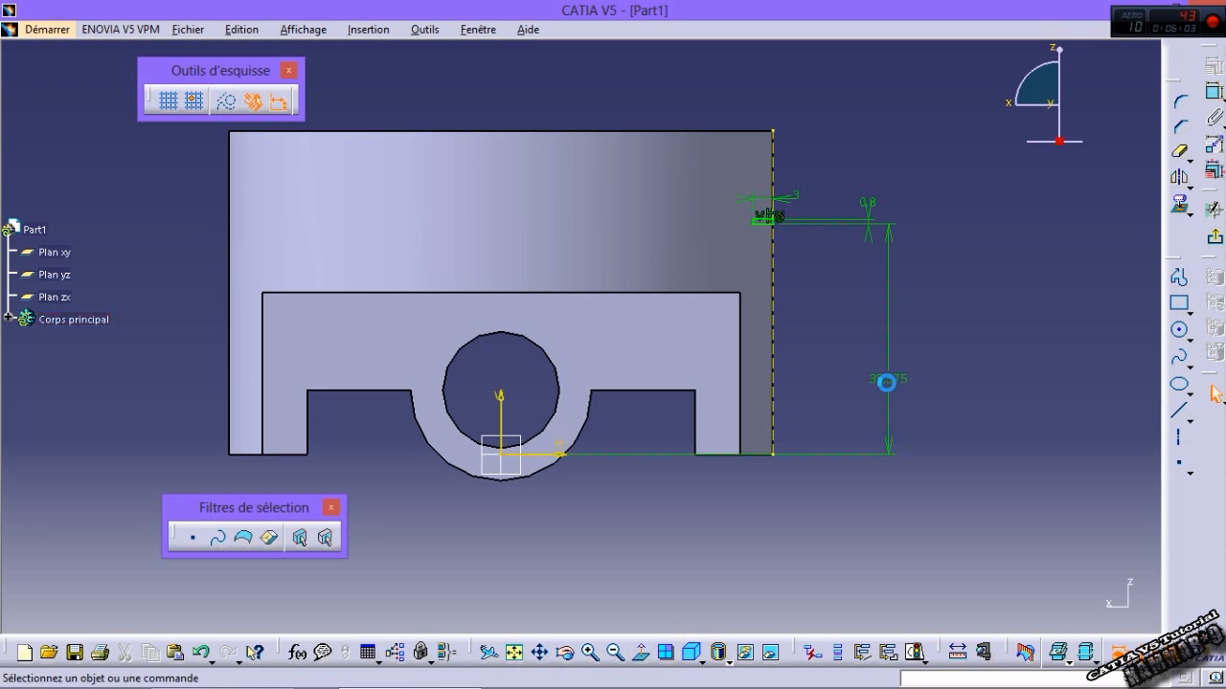
pyautogui.doubleClick(882, 376)
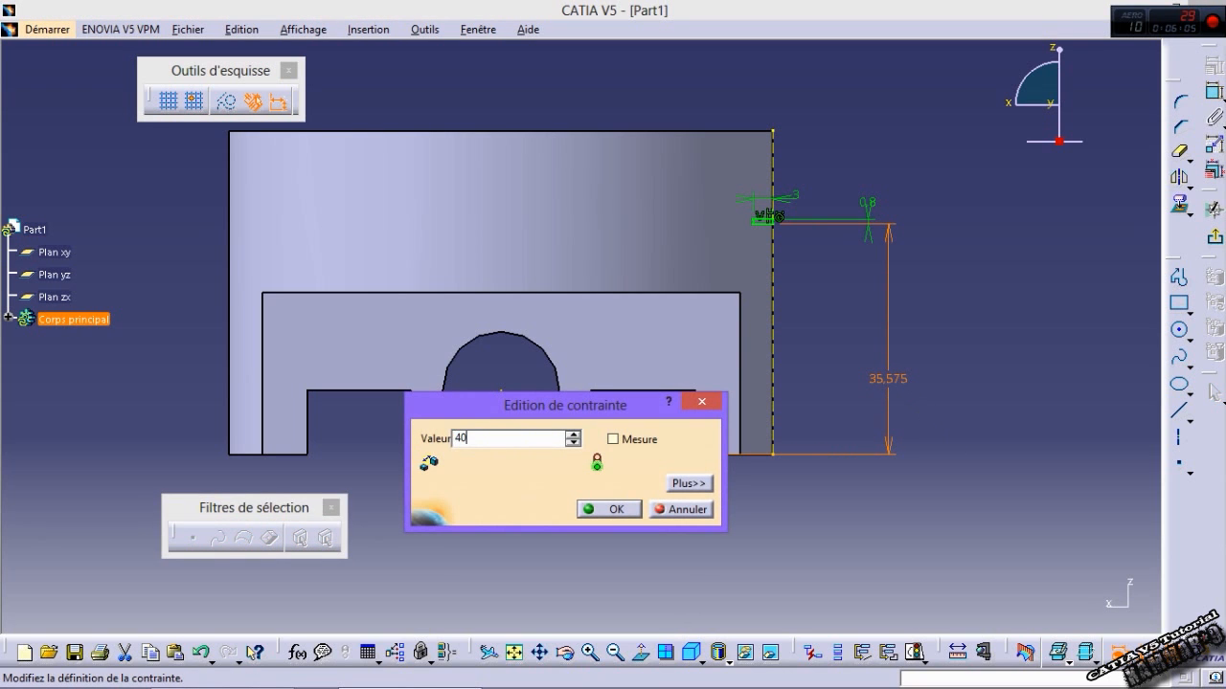
pyautogui.press('Return')
# Step: Translate the small rectangle downward along the projected silhouette line in duplication mode, making 2 copies spaced 5 mm apart
pyautogui.moveTo(1000, 379)
pyautogui.keyDown('ctrl'); pyautogui.mouseDown(button='middle')
pyautogui.moveTo(842, 336)
pyautogui.moveTo(790, 288)
pyautogui.moveTo(793, 251)
pyautogui.mouseUp(button='middle'); pyautogui.keyUp('ctrl')
pyautogui.click(809, 170)
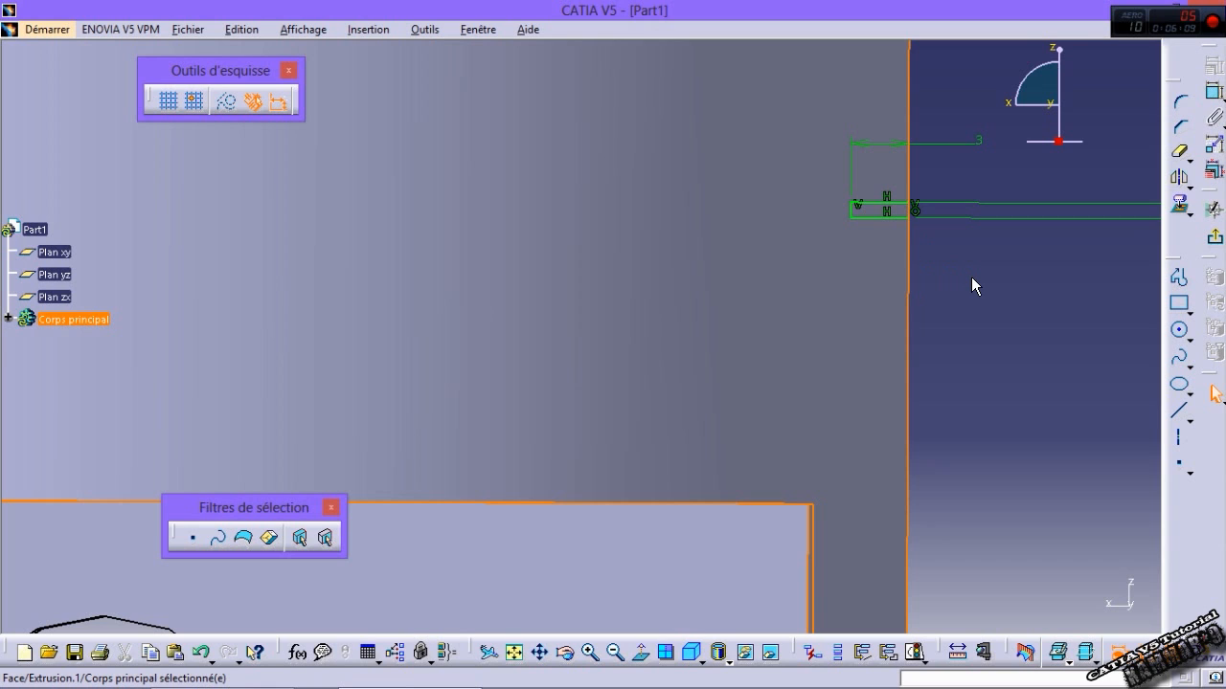
pyautogui.click(971, 277)
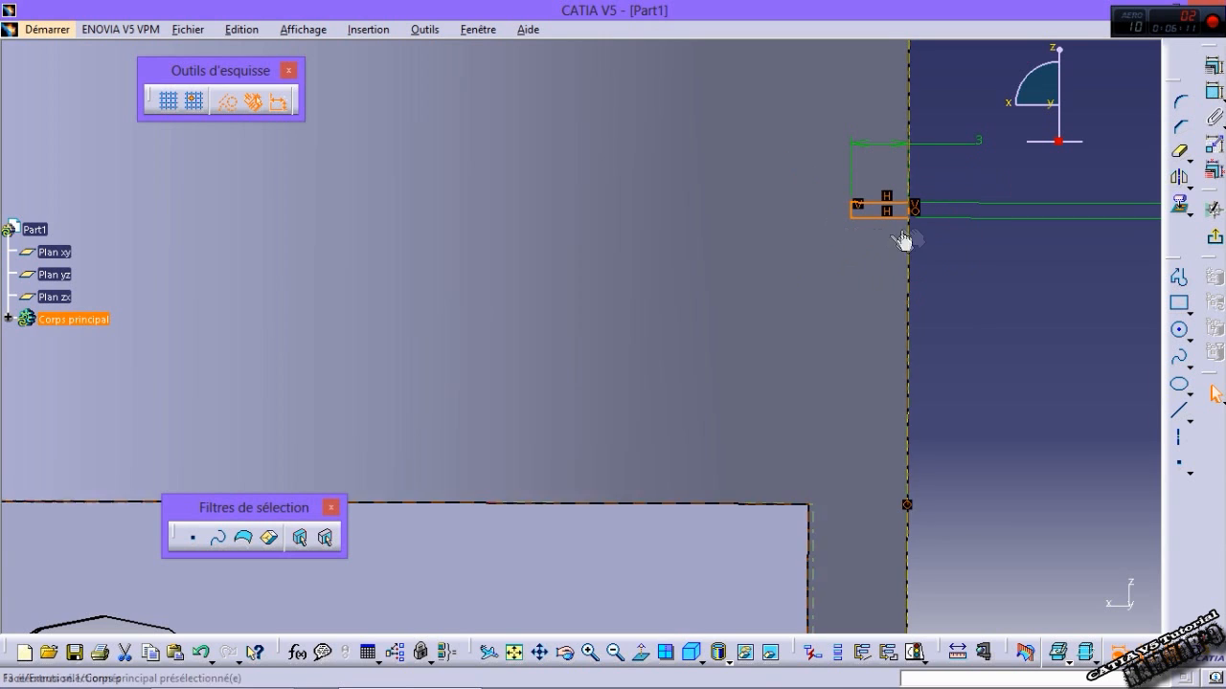
pyautogui.click(1189, 184)
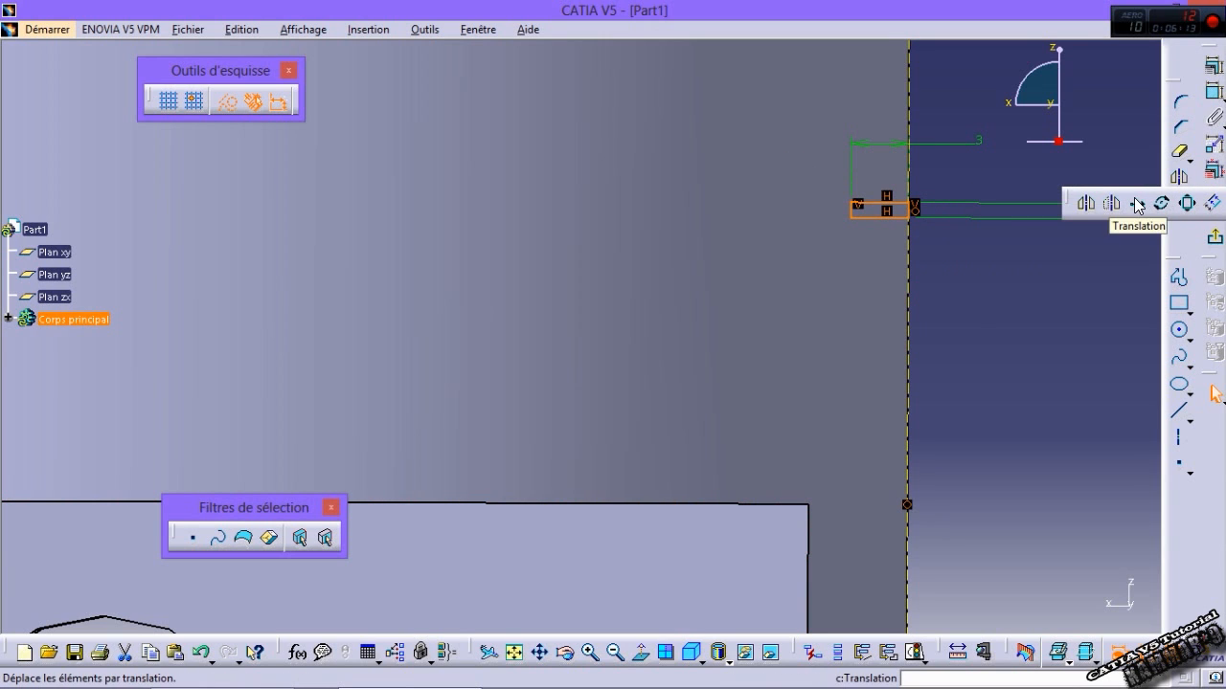
pyautogui.click(1137, 204)
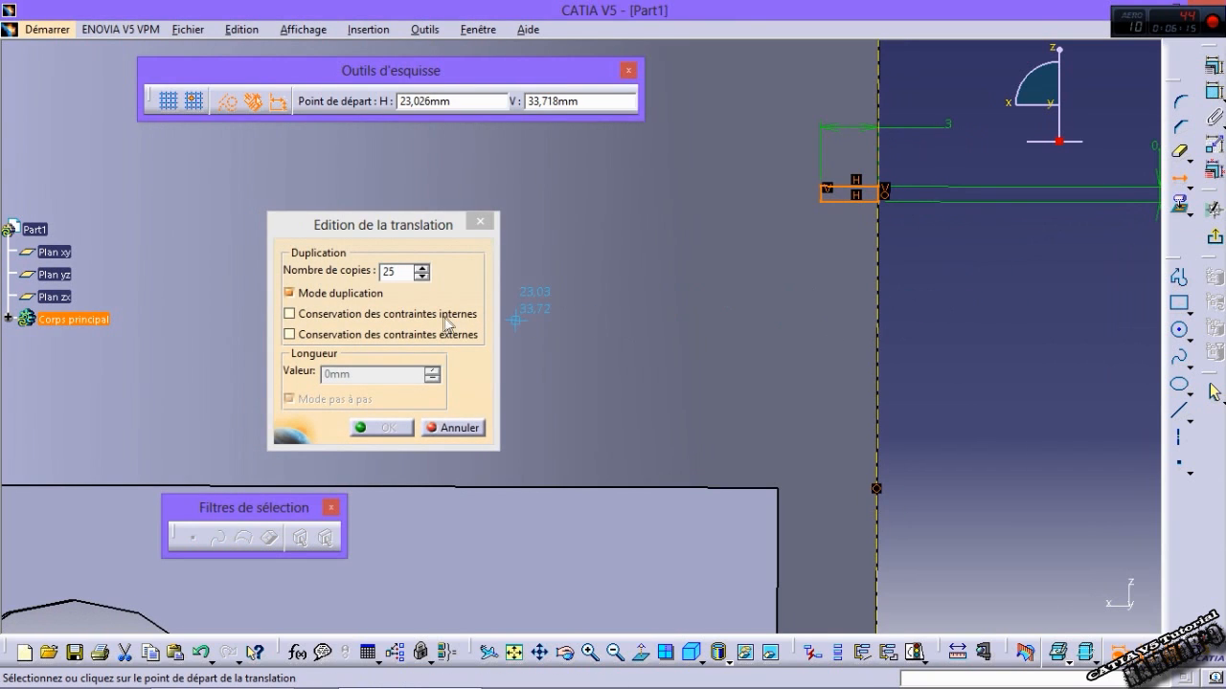
pyautogui.click(389, 271)
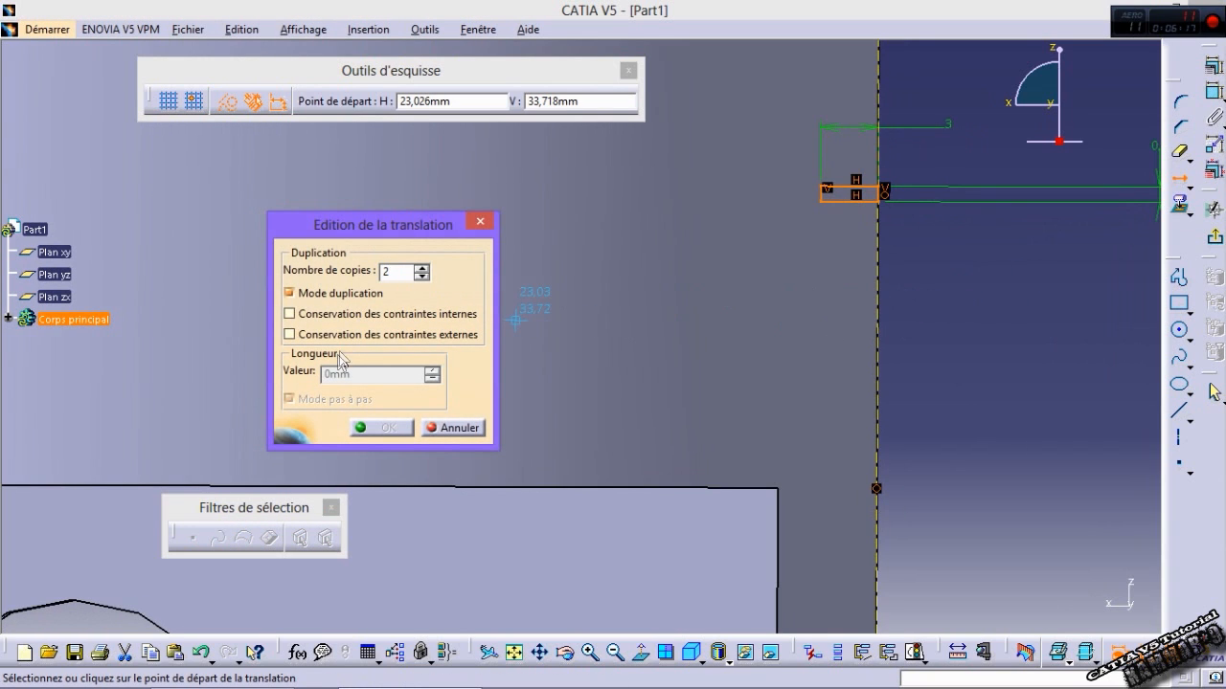
pyautogui.click(875, 324)
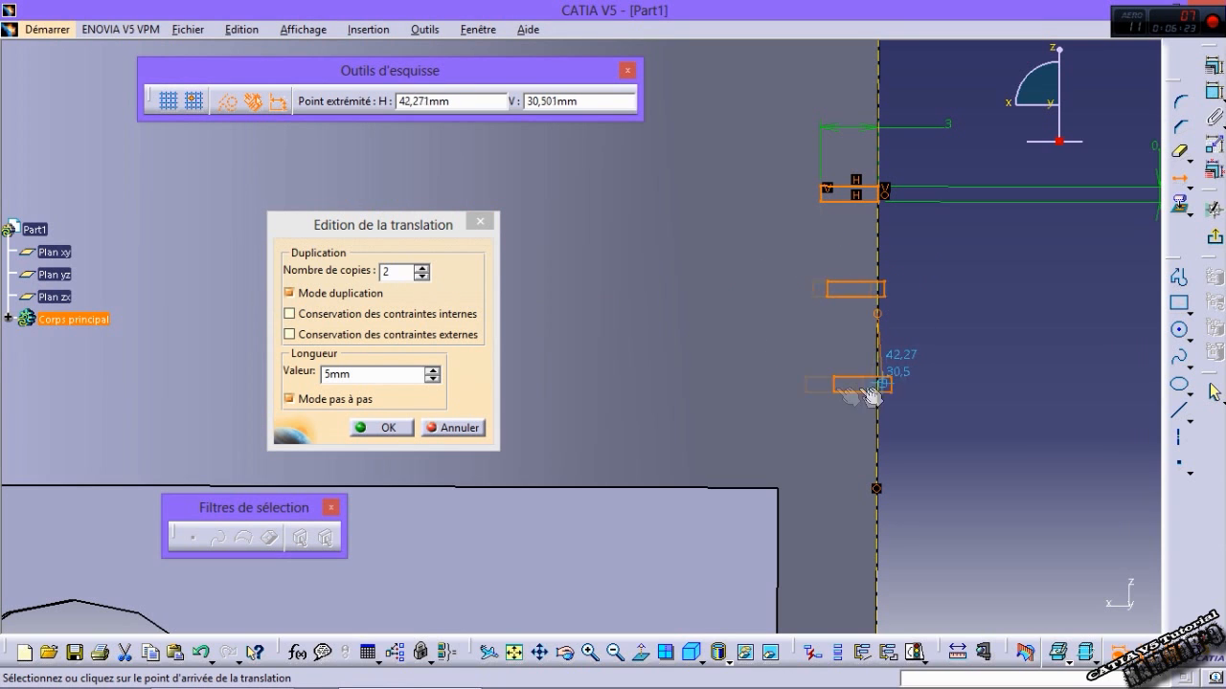
pyautogui.click(330, 373)
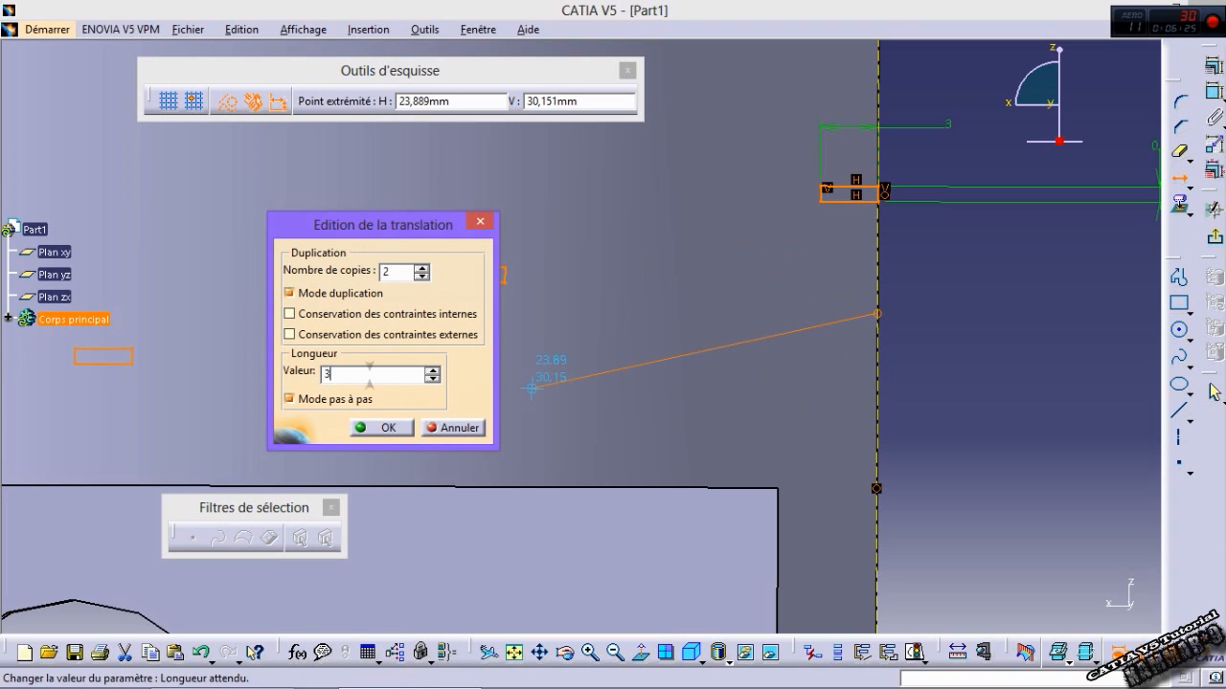
pyautogui.click(876, 421)
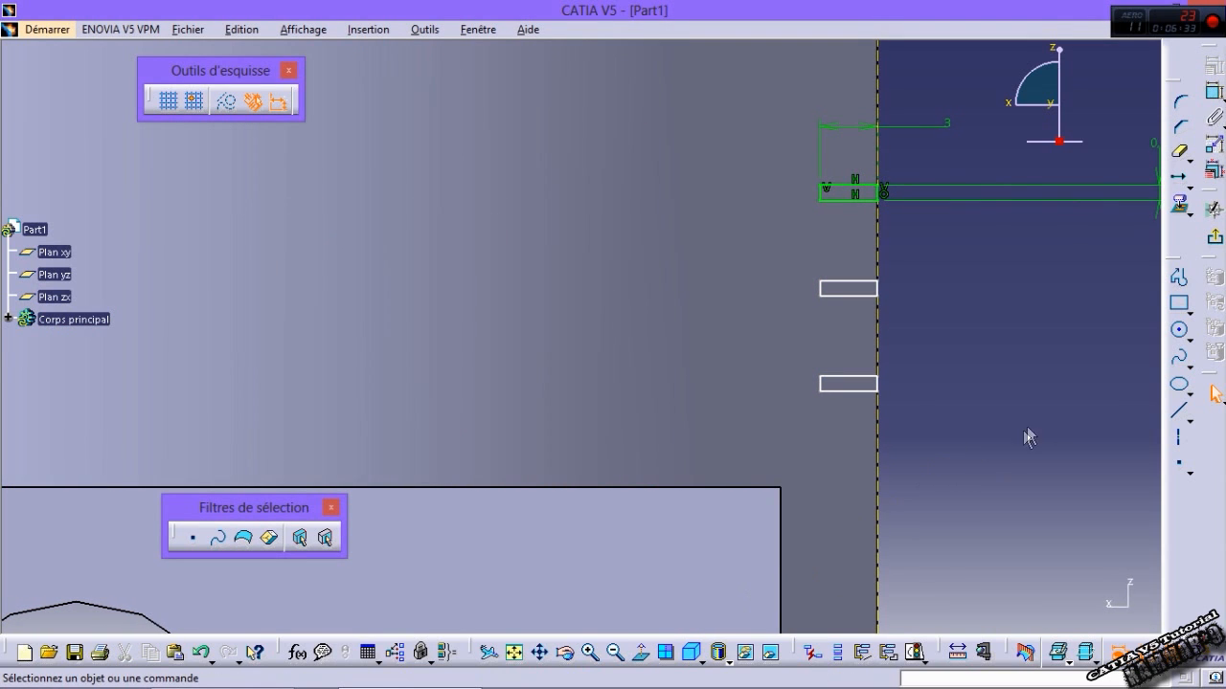
# Step: Exit the sketch and cut the three rectangles 360° around the piston's central axis with a Groove
pyautogui.click(1214, 237)
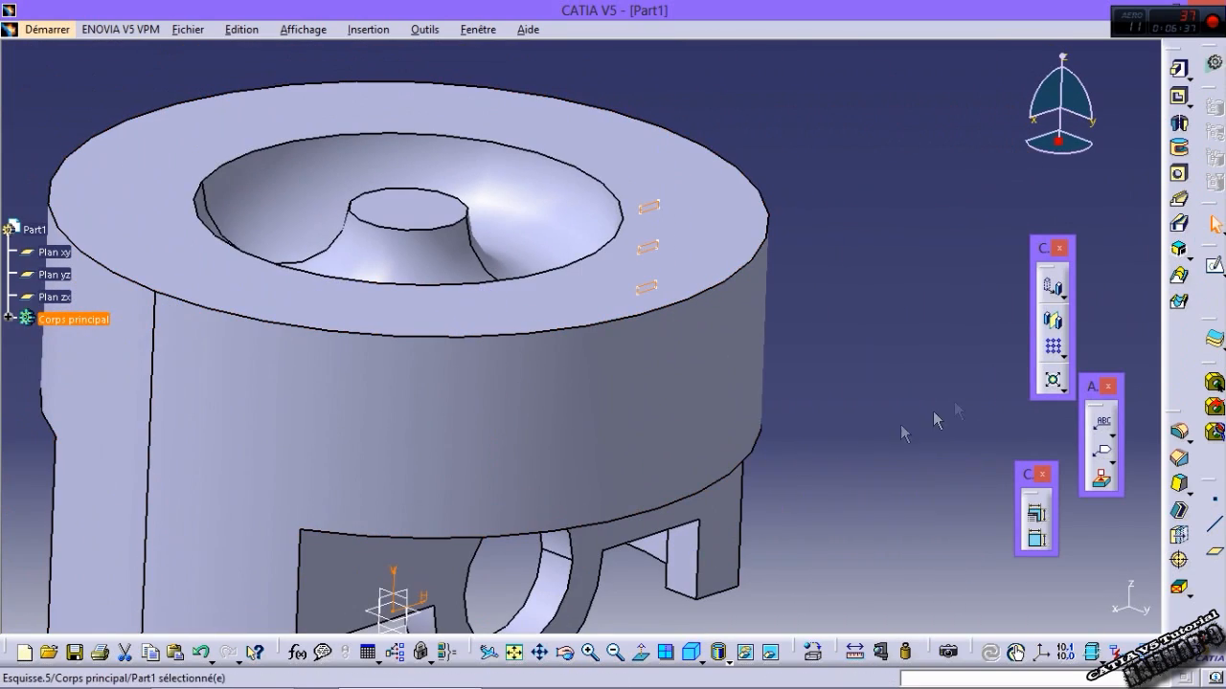
pyautogui.click(1170, 151)
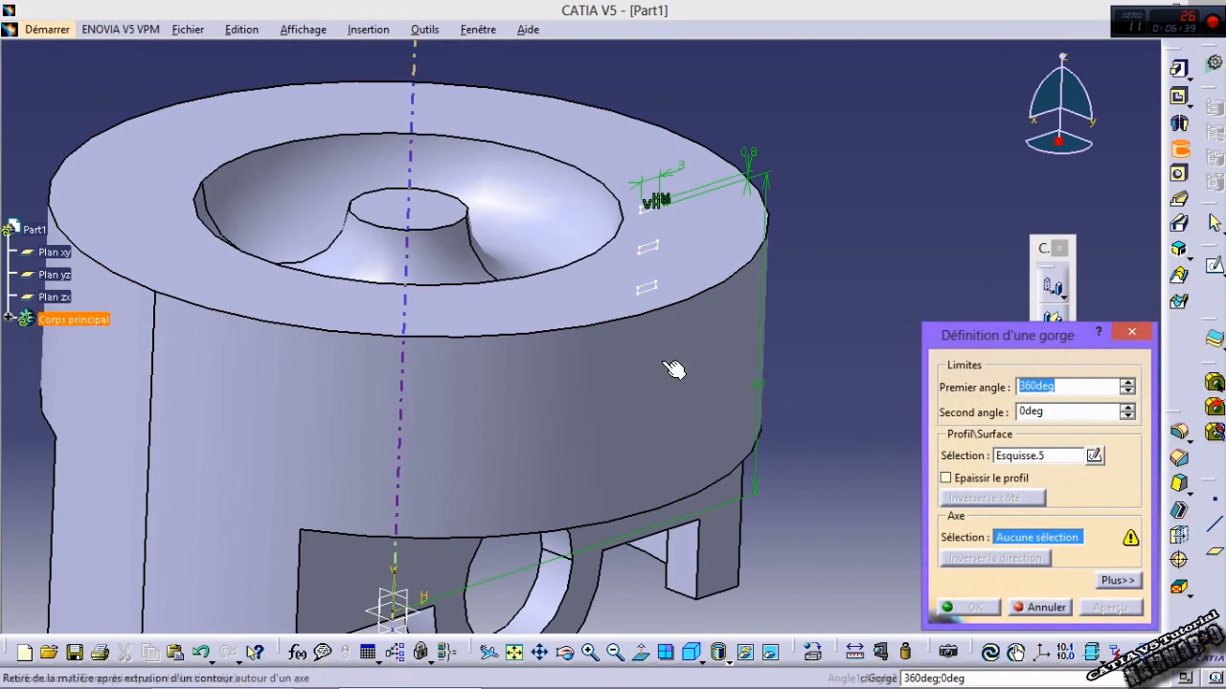
pyautogui.click(1099, 612)
pyautogui.click(972, 609)
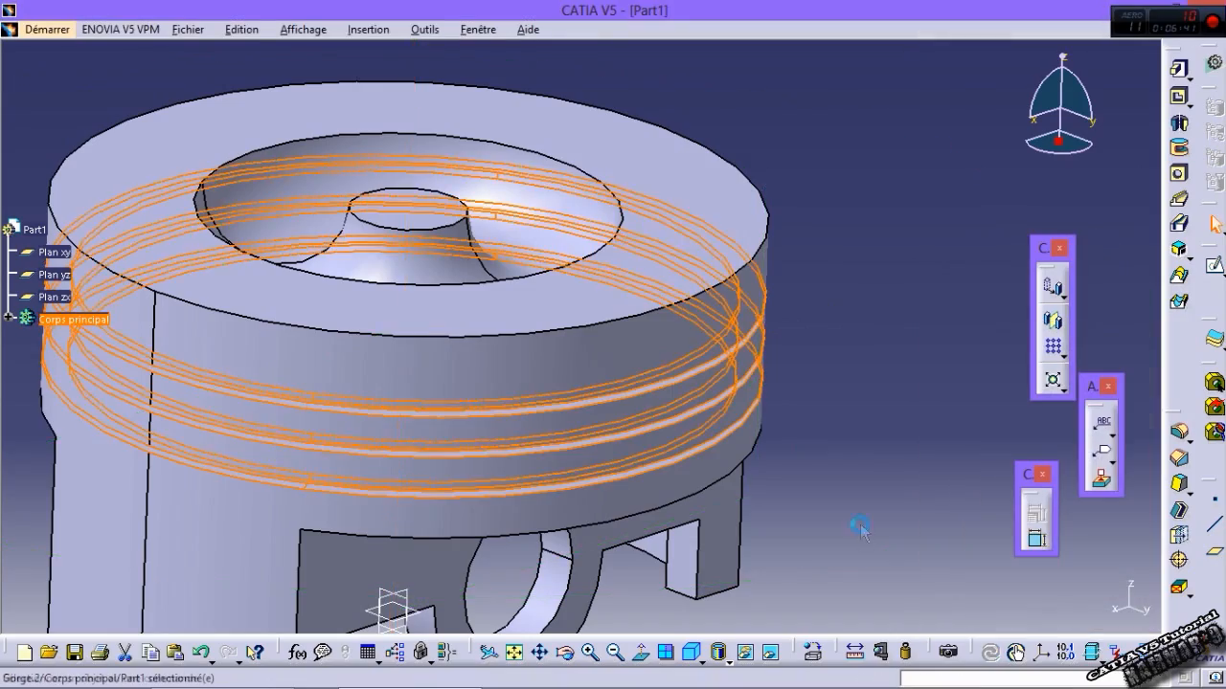
pyautogui.click(862, 533)
pyautogui.moveTo(667, 547); pyautogui.dragTo(726, 443, button='middle')
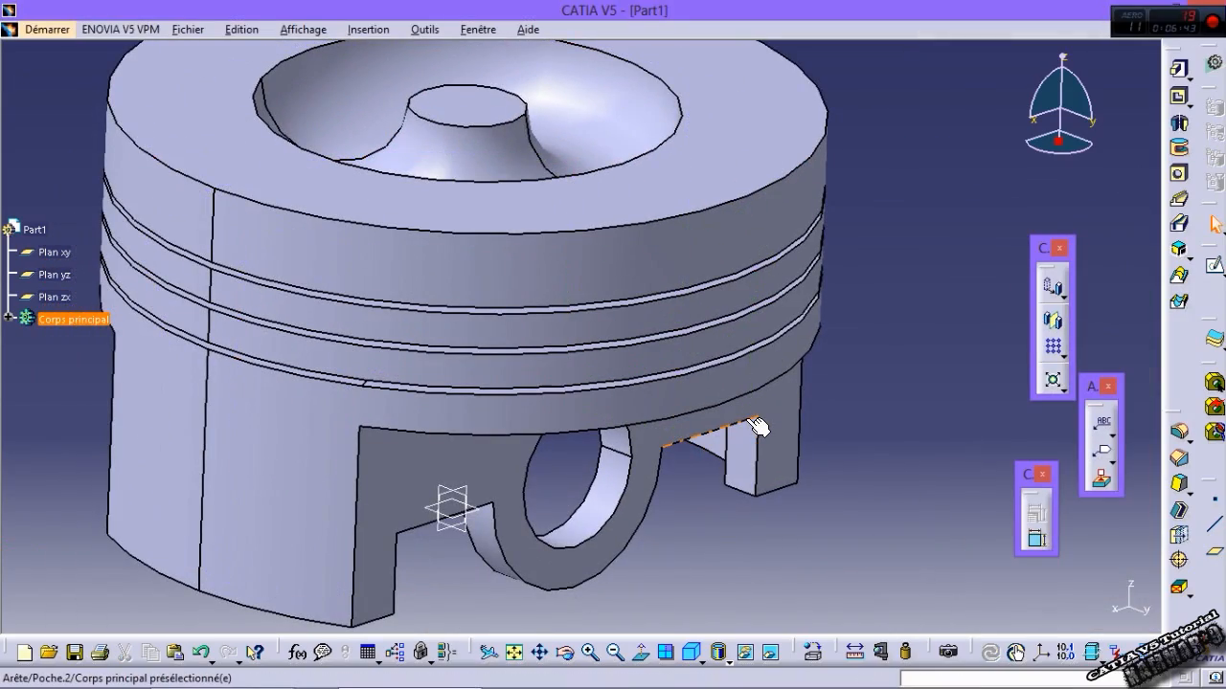
pyautogui.moveTo(599, 394); pyautogui.dragTo(699, 370, button='middle')
pyautogui.moveTo(686, 484); pyautogui.dragTo(971, 563, button='middle')
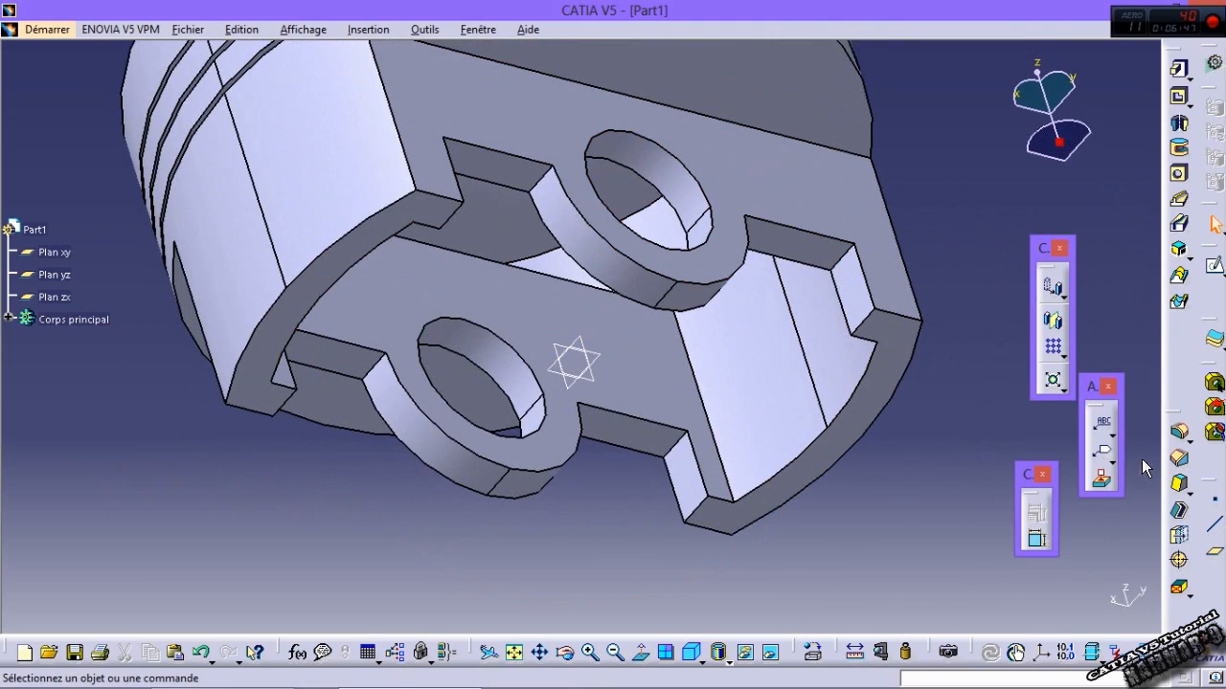
pyautogui.click(1177, 438)
pyautogui.moveTo(556, 359); pyautogui.dragTo(510, 442, button='middle')
pyautogui.click(750, 412)
pyautogui.write('8')
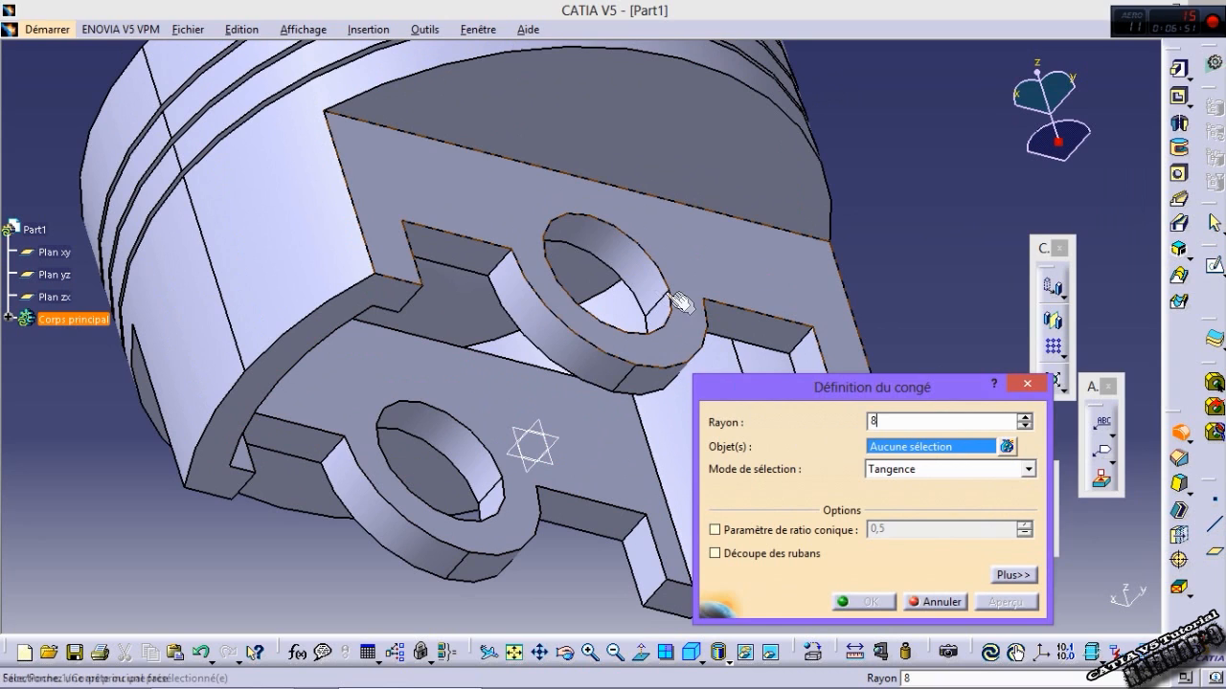
pyautogui.click(502, 263)
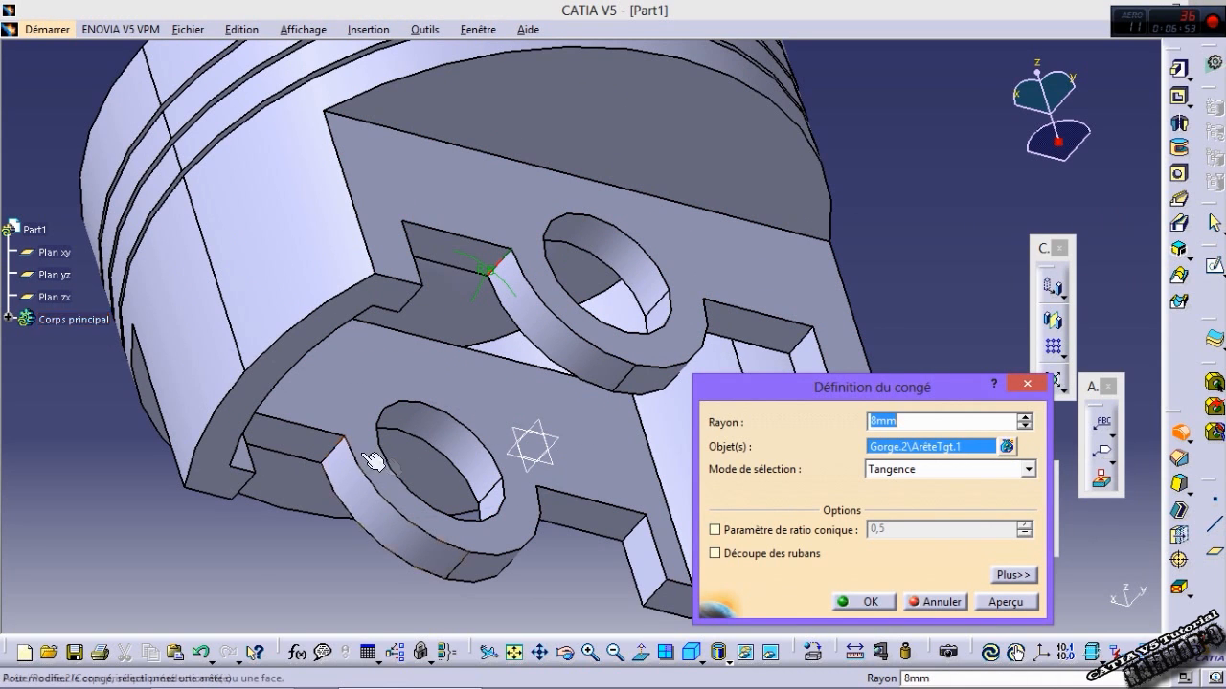
pyautogui.click(930, 602)
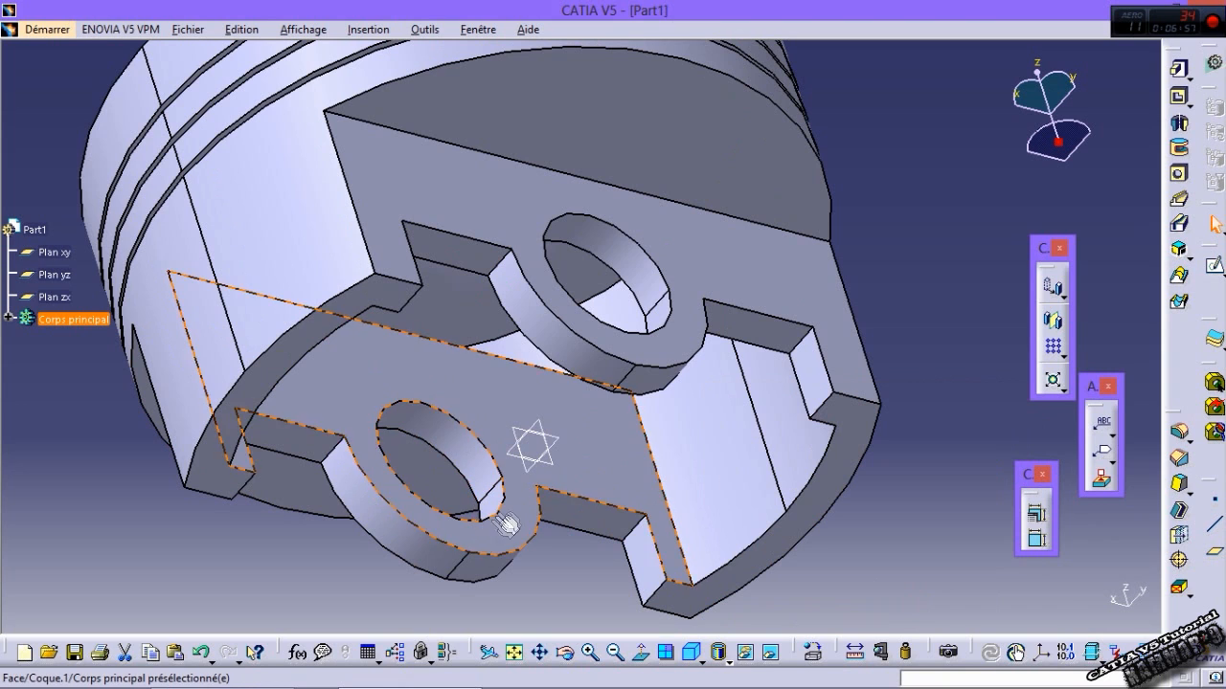
# Step: Open a sketch on the inner flat face of one pin boss and project the pin hole's edge into it
pyautogui.click(456, 437)
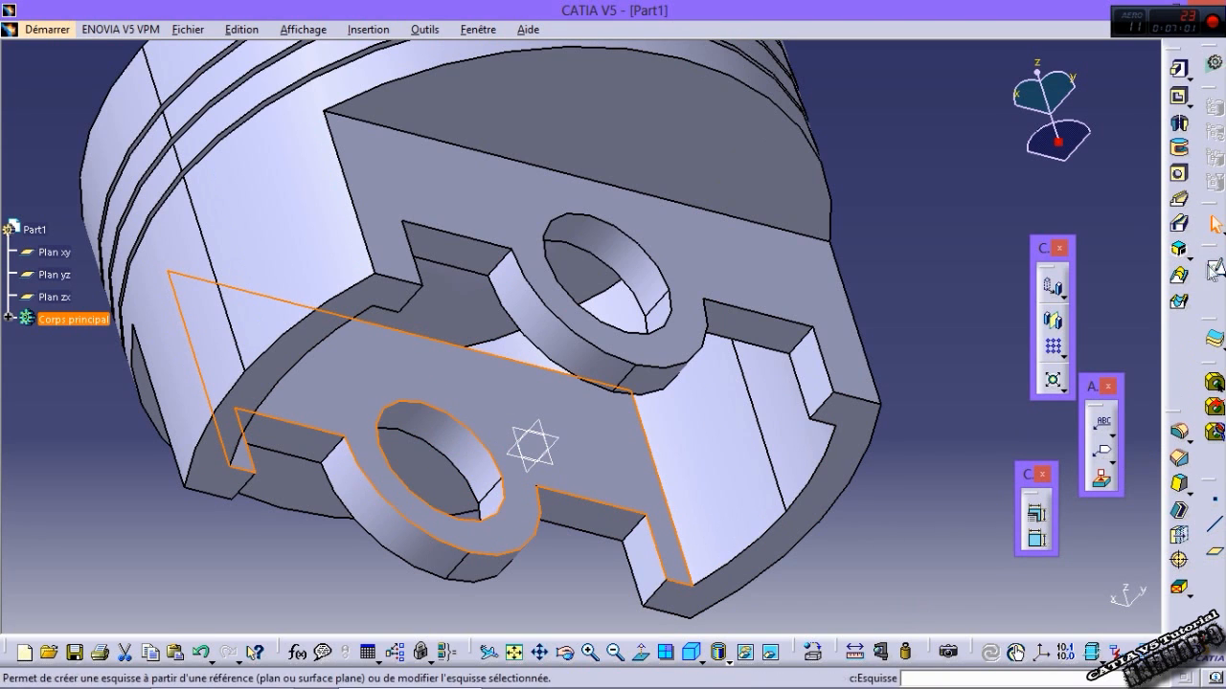
pyautogui.click(1178, 75)
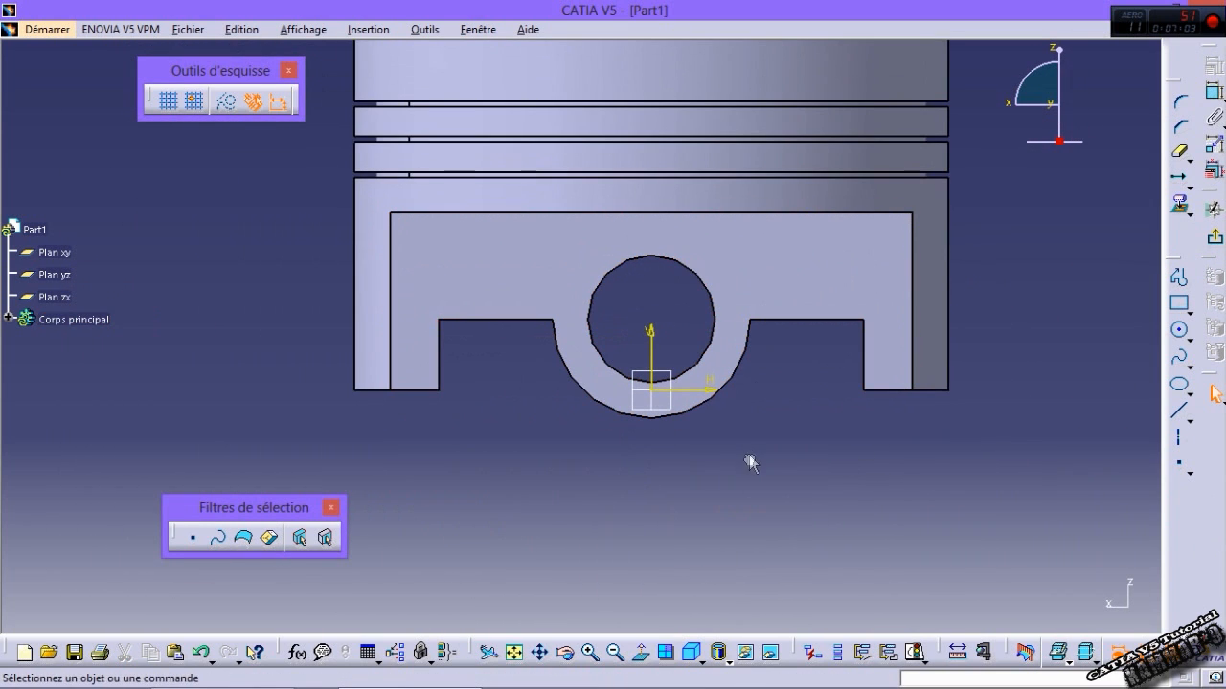
pyautogui.click(1183, 221)
pyautogui.click(1161, 234)
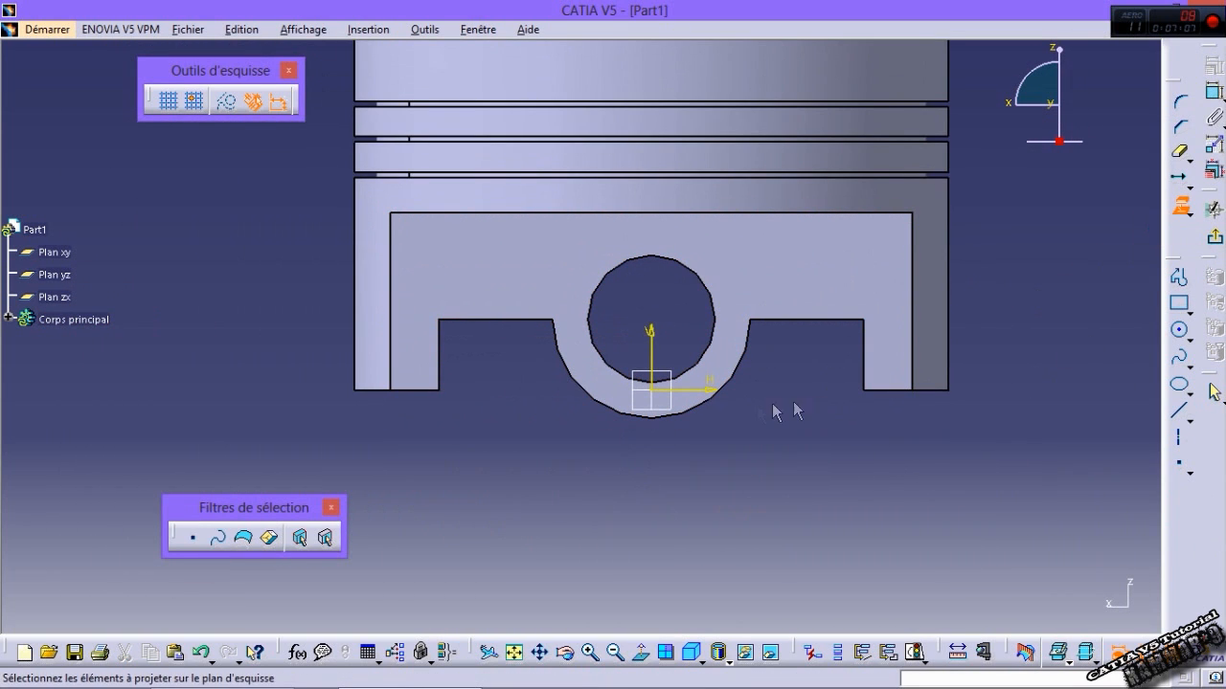
pyautogui.click(704, 359)
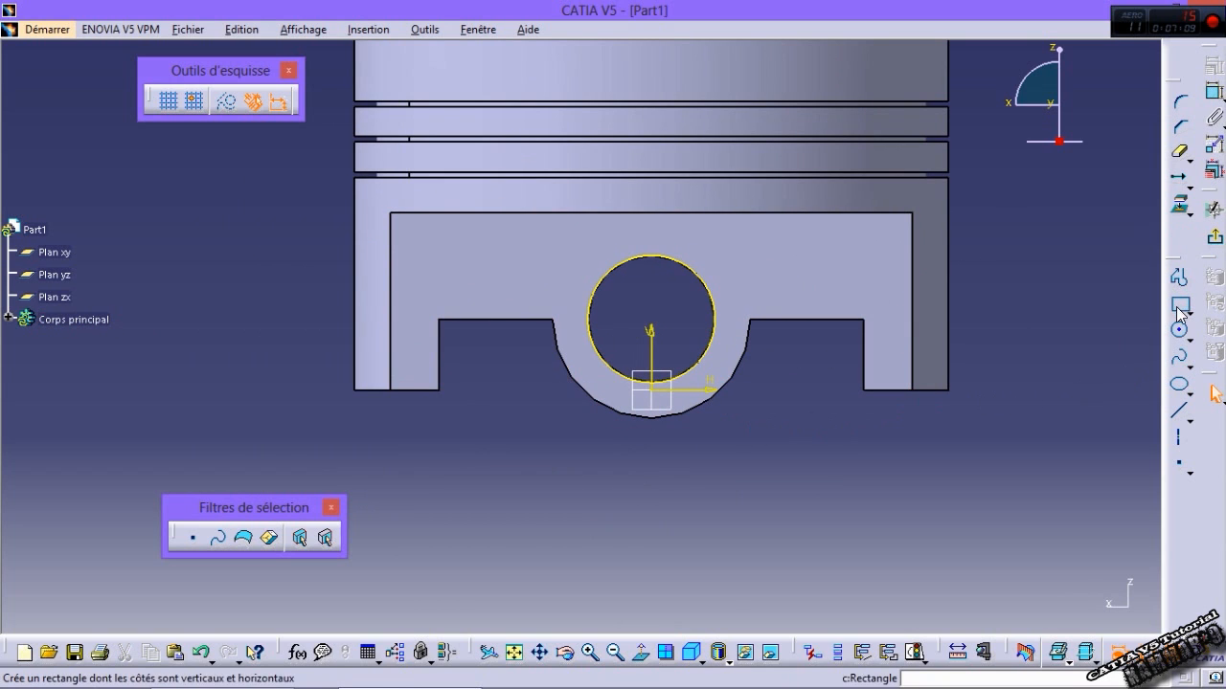
# Step: Draw a circle centred on the projected pin hole and make it coincident with the boss's outer arc edge
pyautogui.click(1179, 330)
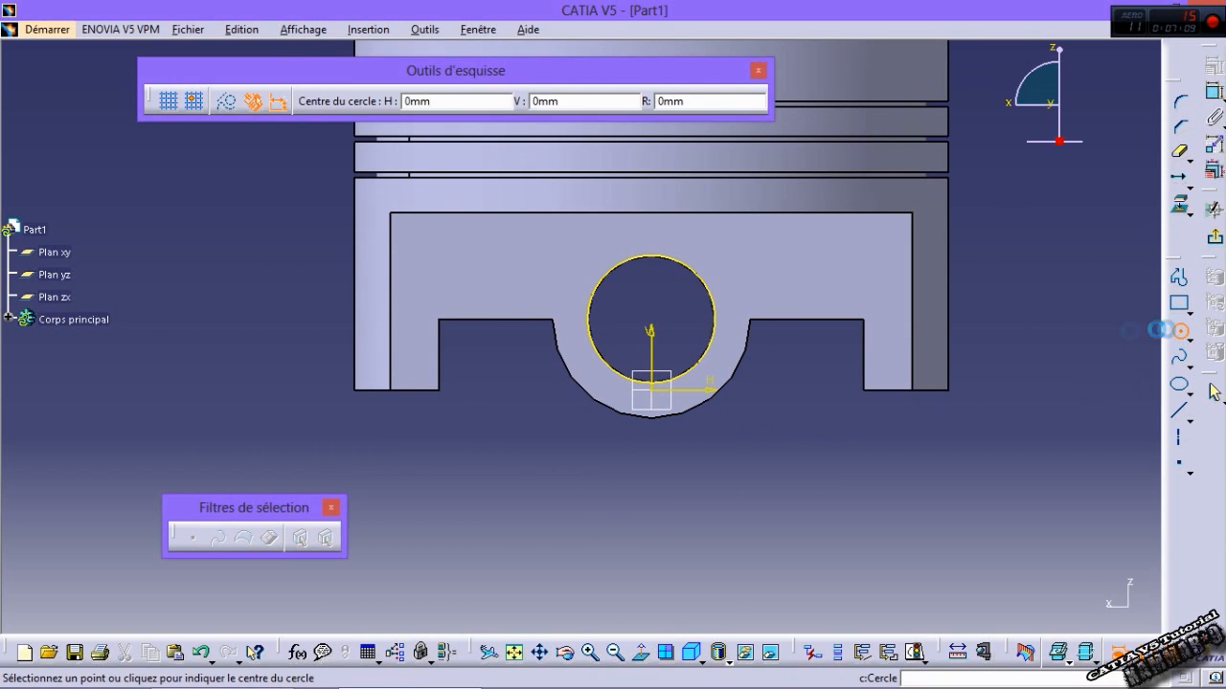
pyautogui.click(647, 318)
pyautogui.click(692, 417)
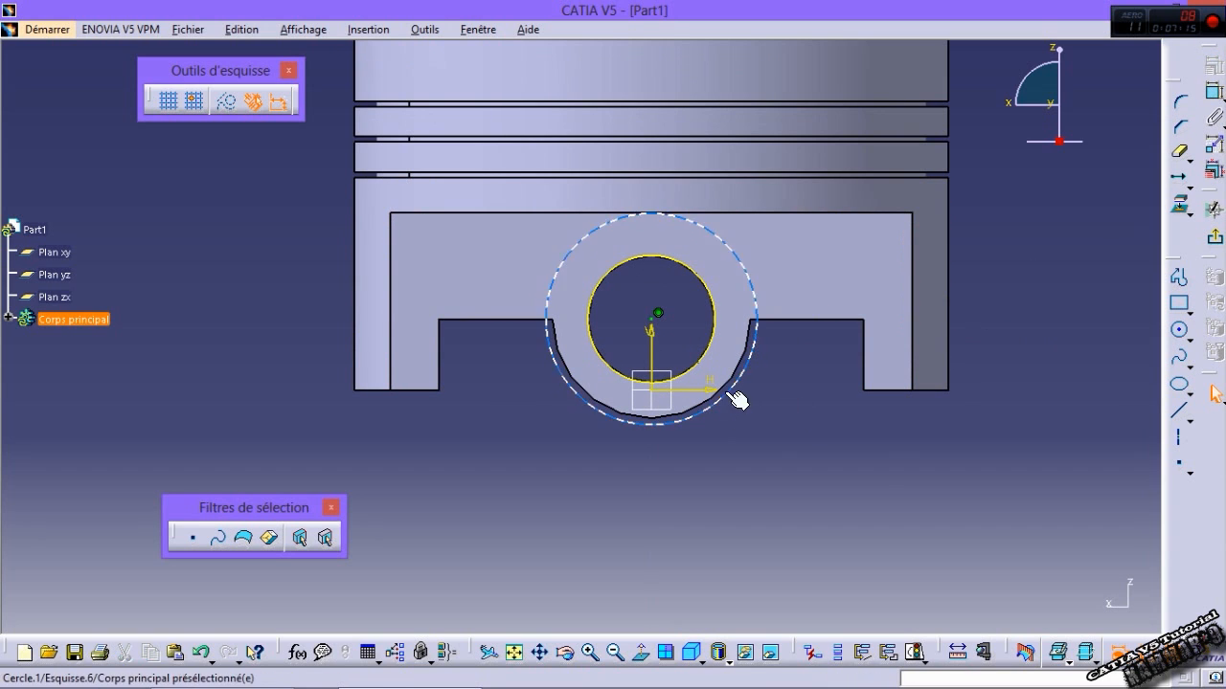
pyautogui.click(1179, 204)
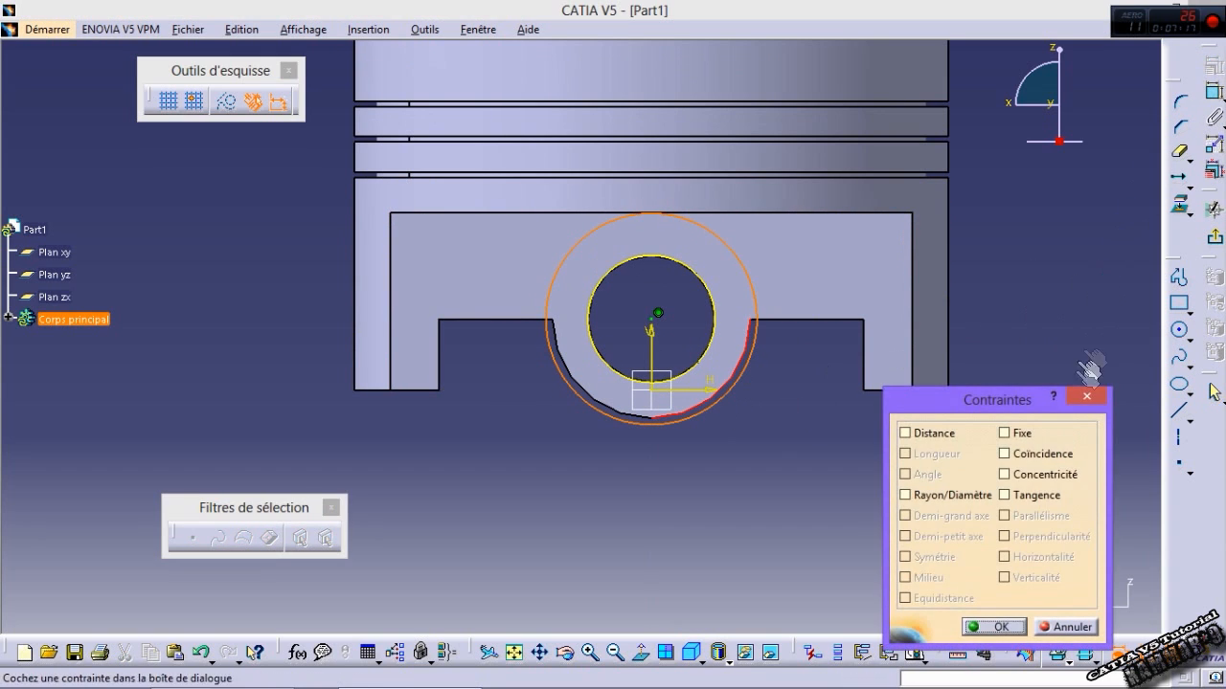
pyautogui.click(1029, 458)
pyautogui.click(991, 628)
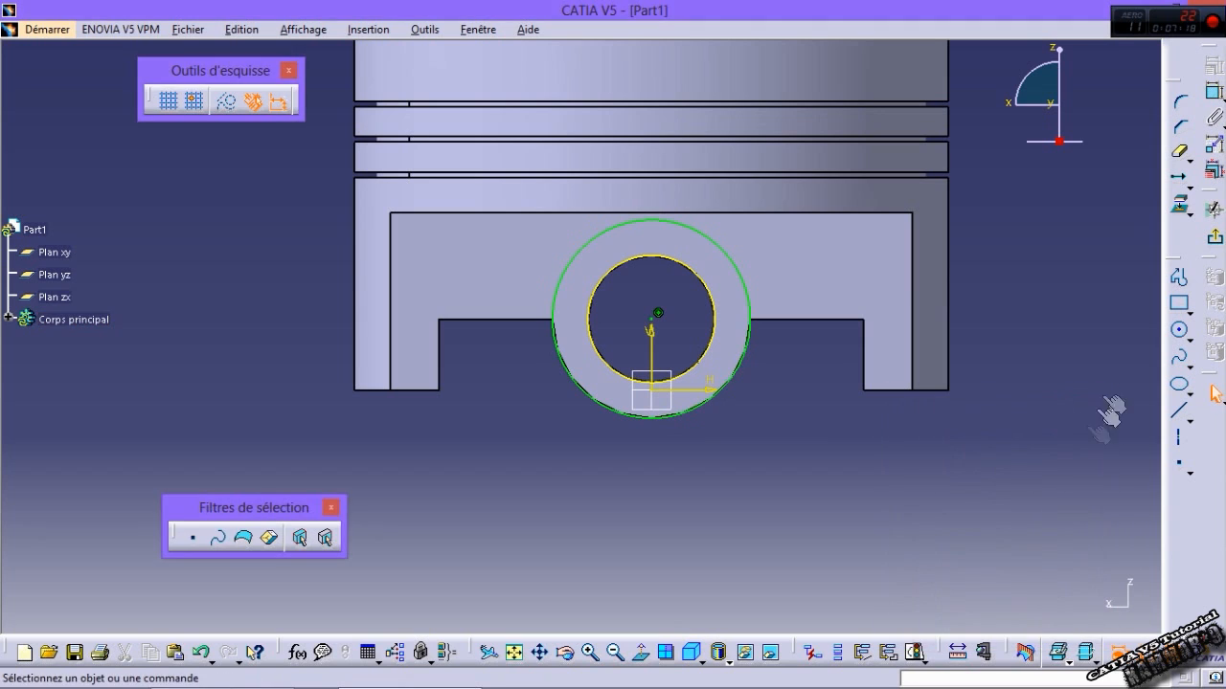
# Step: Exit the sketch and extrude the ring profile from the boss's inner face toward the piston's middle
pyautogui.click(1216, 243)
pyautogui.click(1179, 67)
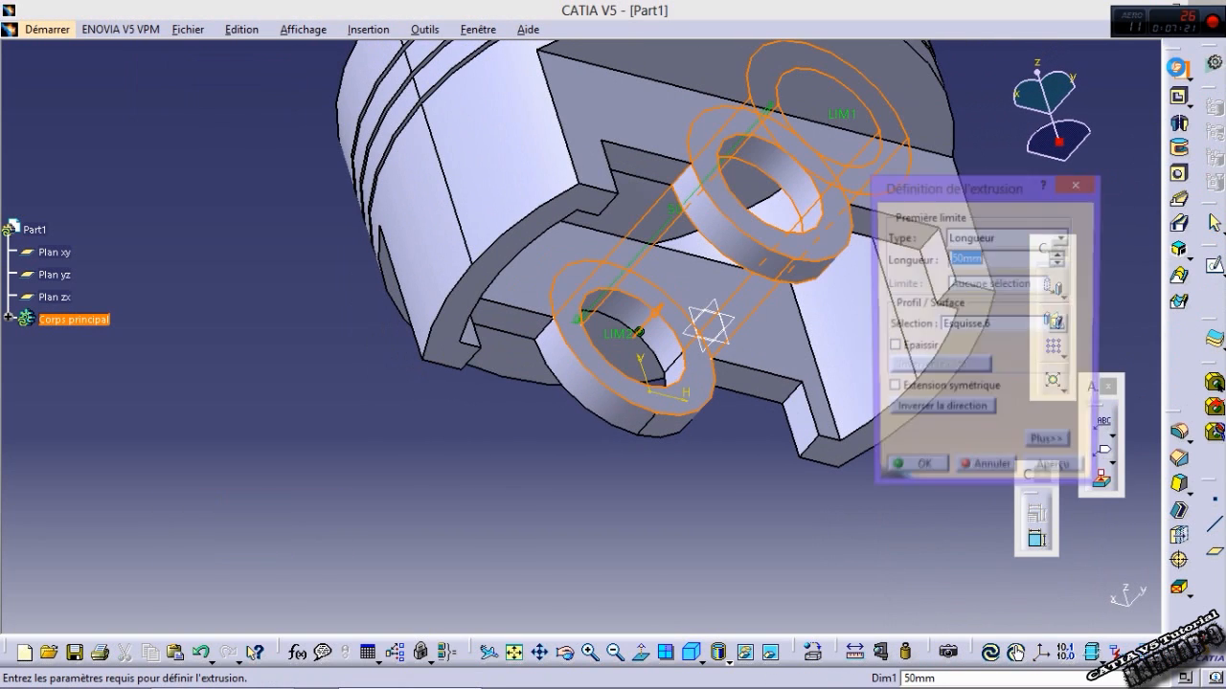
pyautogui.press('Return')
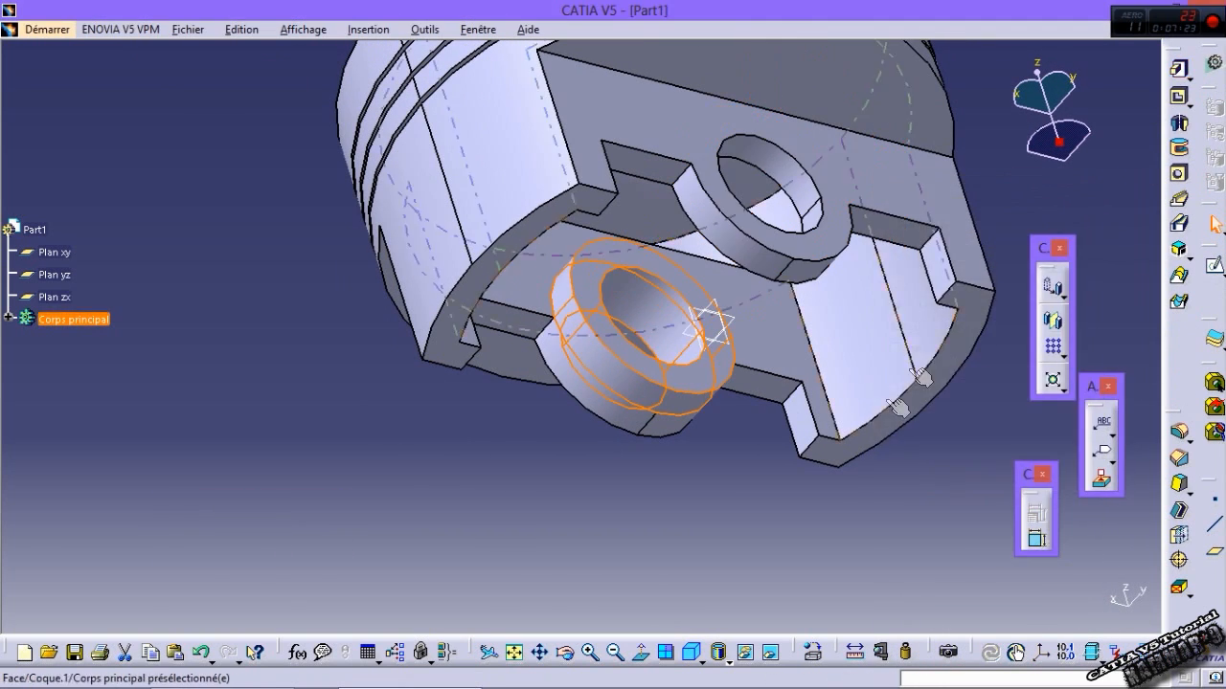
# Step: Mirror the pin-boss extrusion about Plan zx onto the opposite boss
pyautogui.click(8, 319)
pyautogui.scroll(-3, 38, 383)
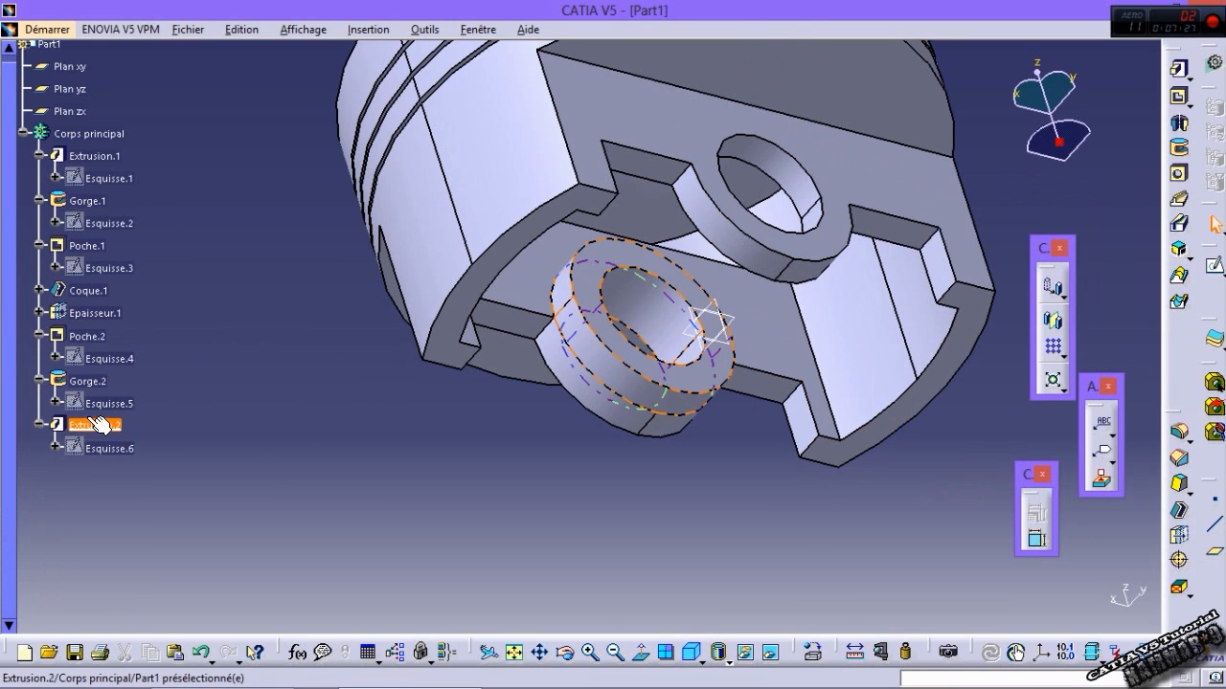
pyautogui.click(83, 424)
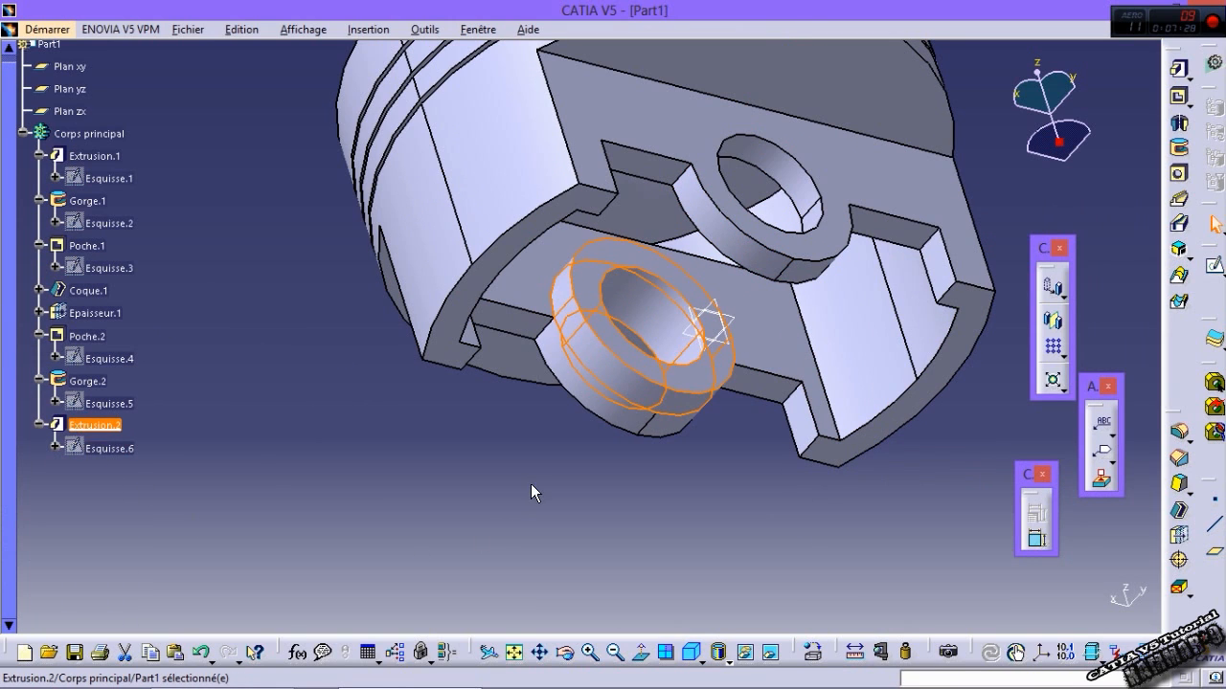
pyautogui.click(1053, 320)
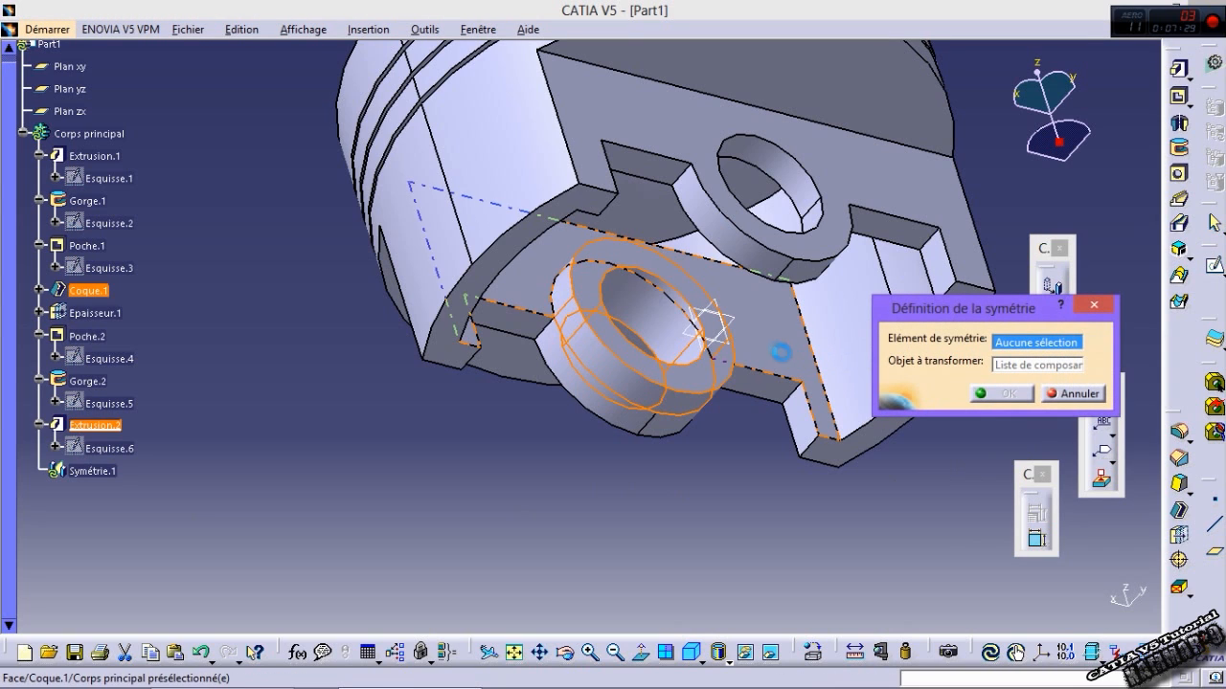
pyautogui.click(722, 316)
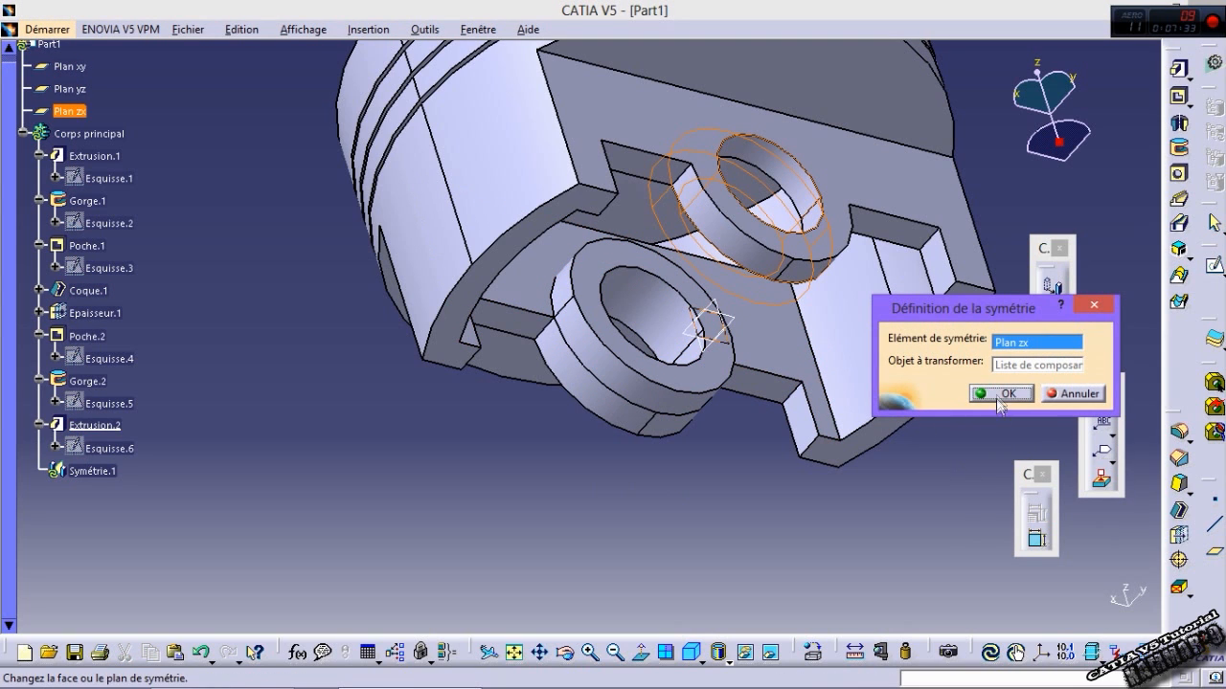
pyautogui.click(999, 394)
# Step: Fillet the eight corner edges of the skirt cutouts and pin-boss junctions on both sides with an 8 mm radius
pyautogui.moveTo(718, 356); pyautogui.dragTo(680, 569, button='middle')
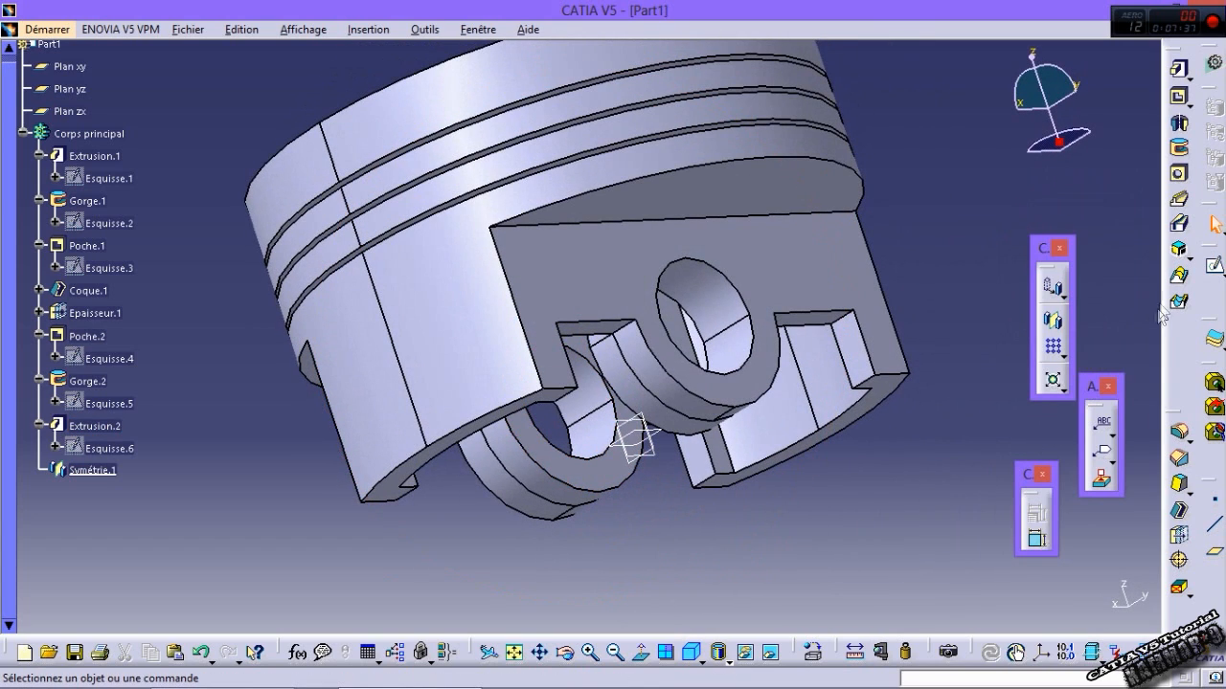
pyautogui.click(1172, 436)
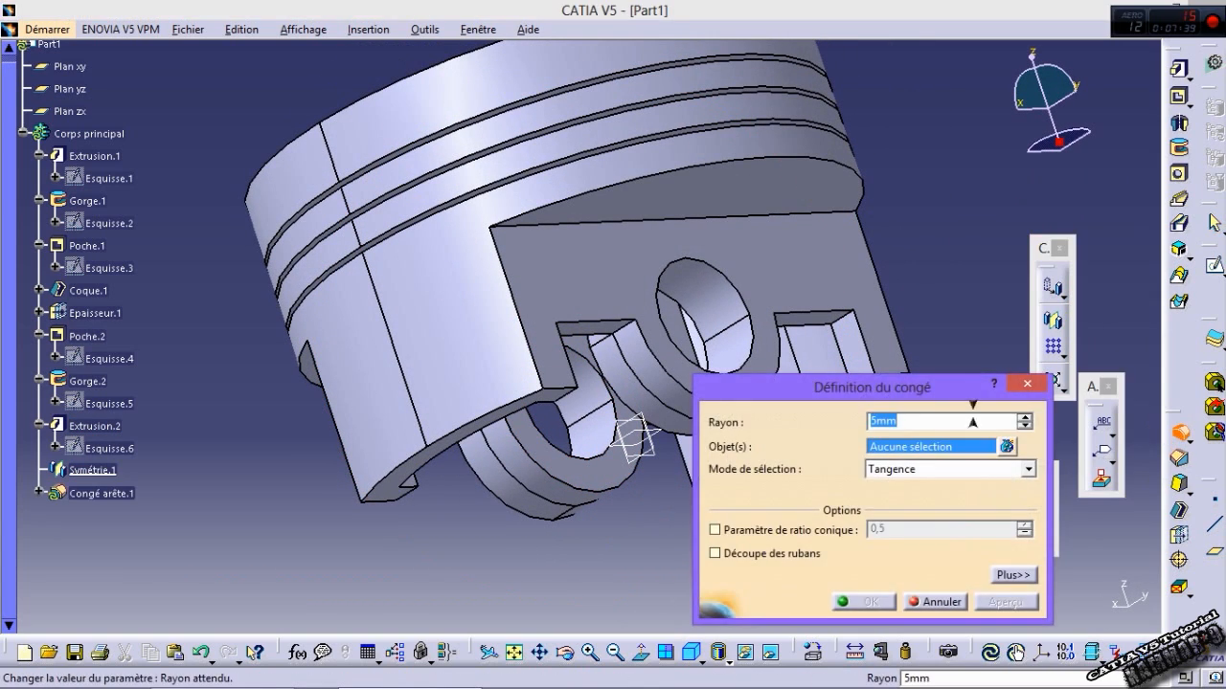
pyautogui.click(634, 343)
pyautogui.moveTo(863, 338); pyautogui.dragTo(398, 190, button='middle')
pyautogui.click(772, 272)
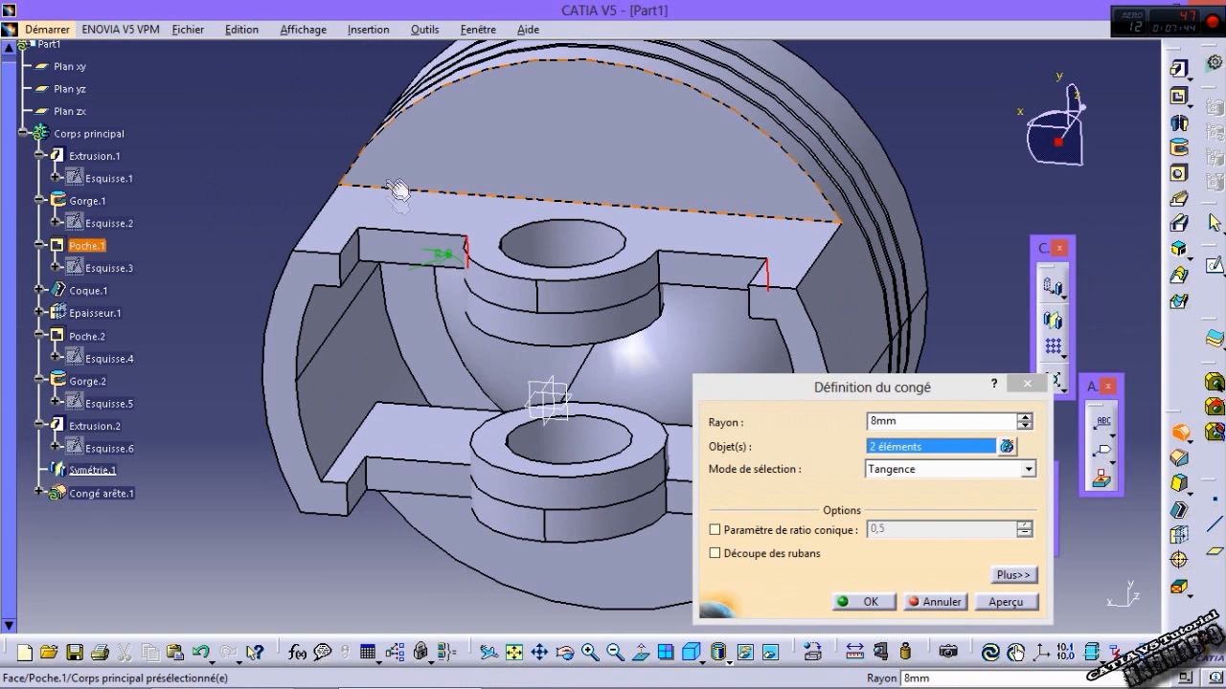
pyautogui.click(357, 251)
pyautogui.click(368, 477)
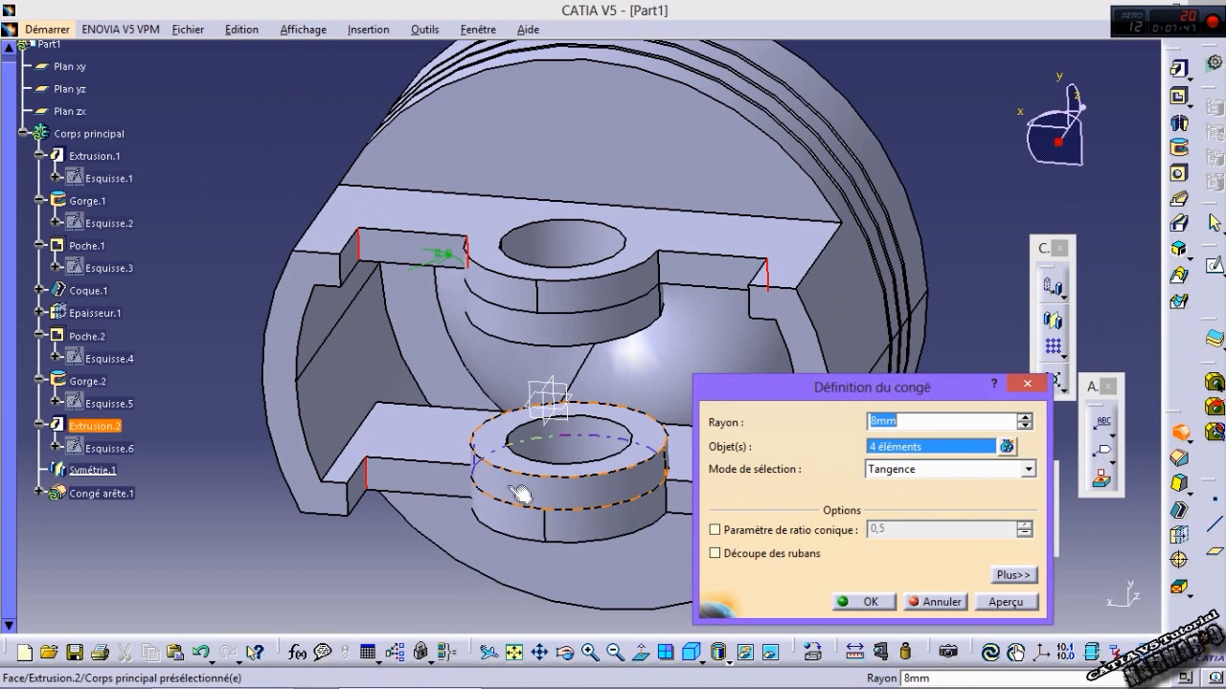
pyautogui.moveTo(666, 515); pyautogui.dragTo(548, 477, button='middle')
pyautogui.click(552, 472)
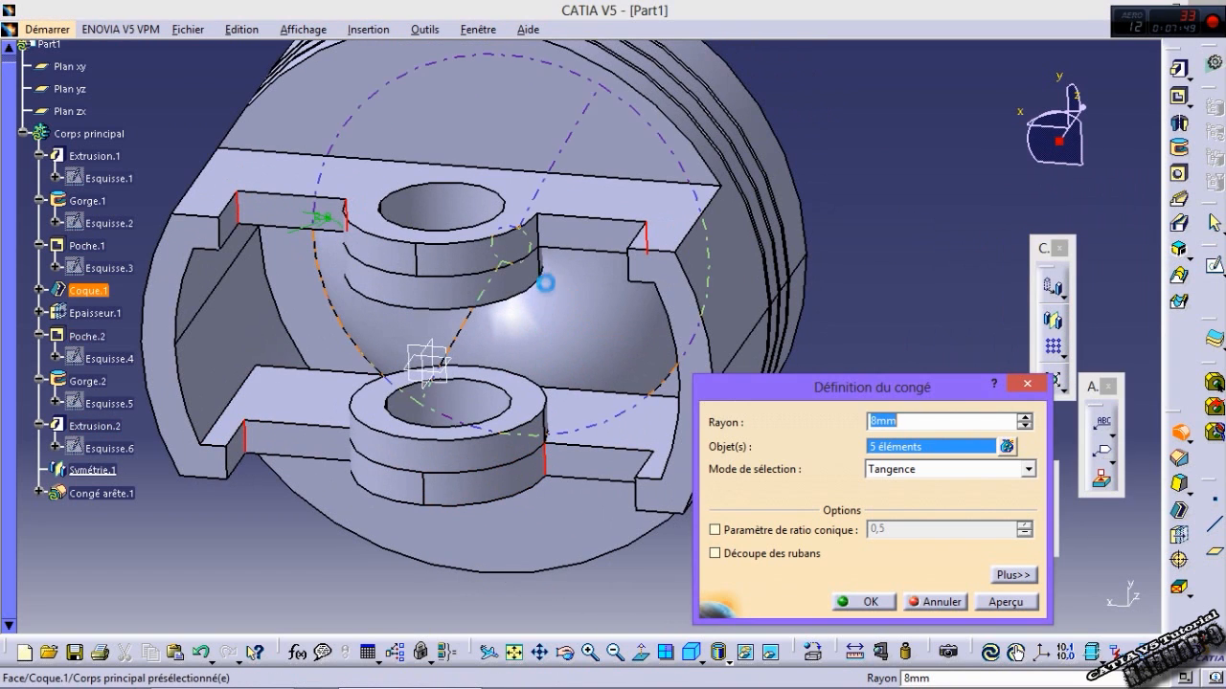
pyautogui.moveTo(410, 396); pyautogui.dragTo(472, 276, button='middle')
pyautogui.click(357, 298)
pyautogui.moveTo(383, 317); pyautogui.dragTo(326, 278, button='middle')
pyautogui.click(580, 343)
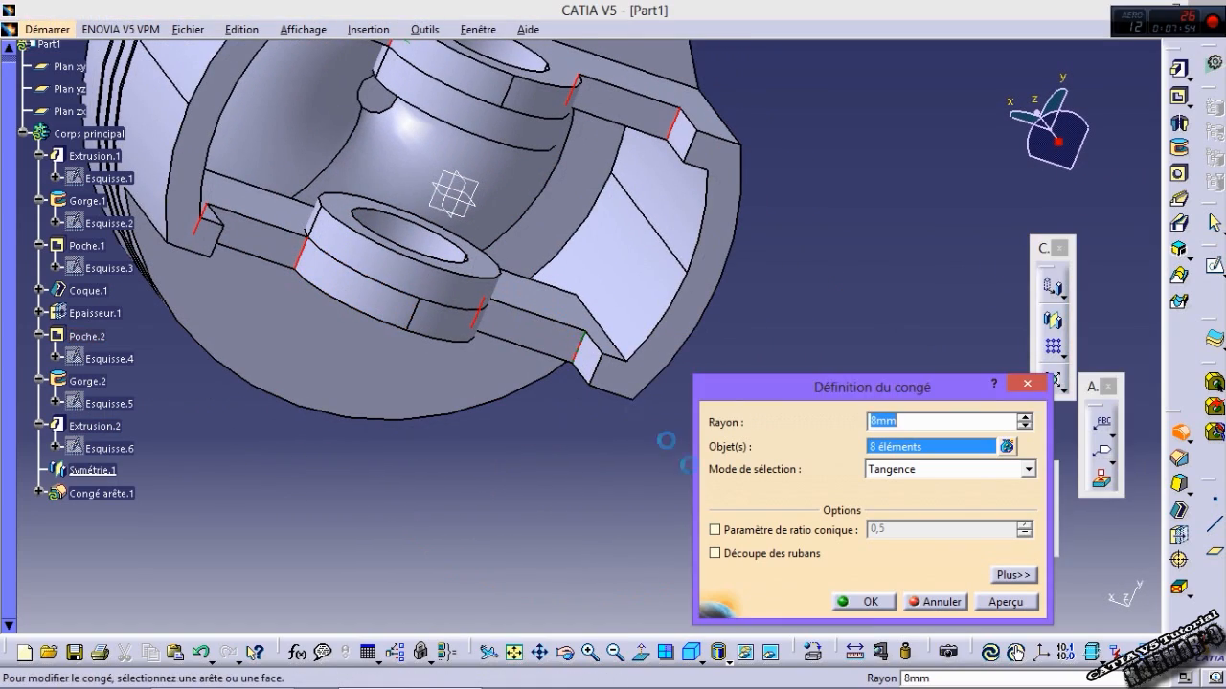
pyautogui.click(867, 601)
# Step: Fillet the edges where both pin-boss extrusions meet the inner walls with a 5 mm radius
pyautogui.moveTo(451, 334); pyautogui.dragTo(643, 529, button='middle')
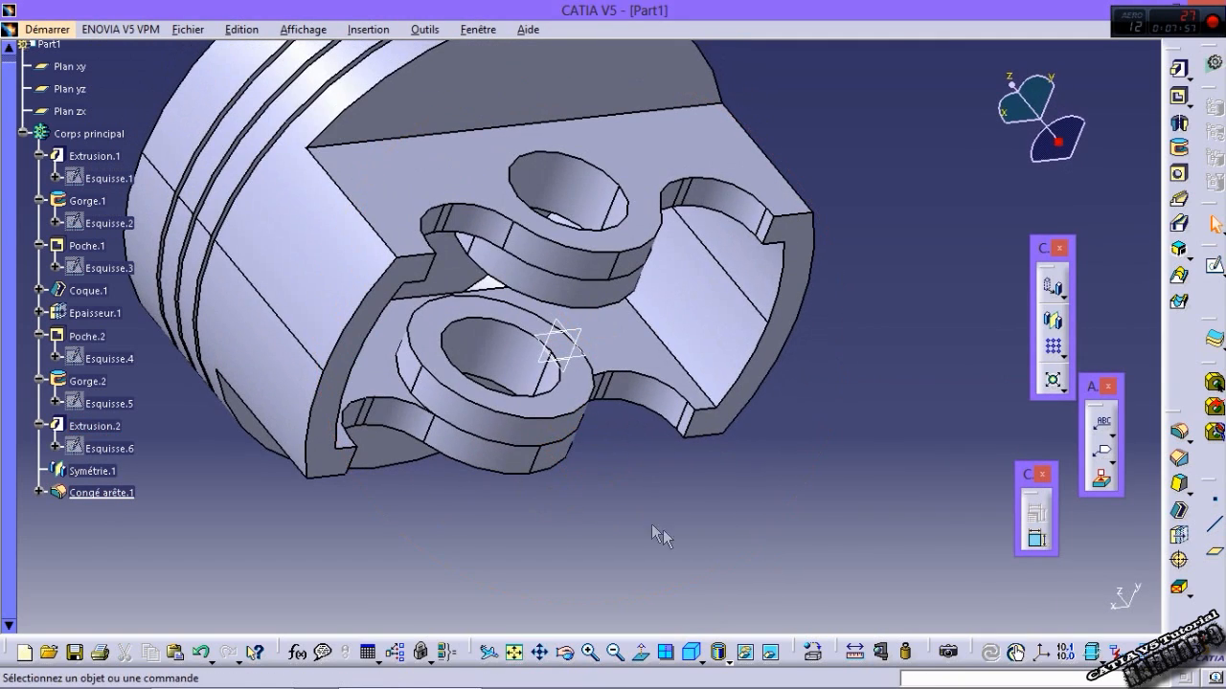
pyautogui.click(1179, 431)
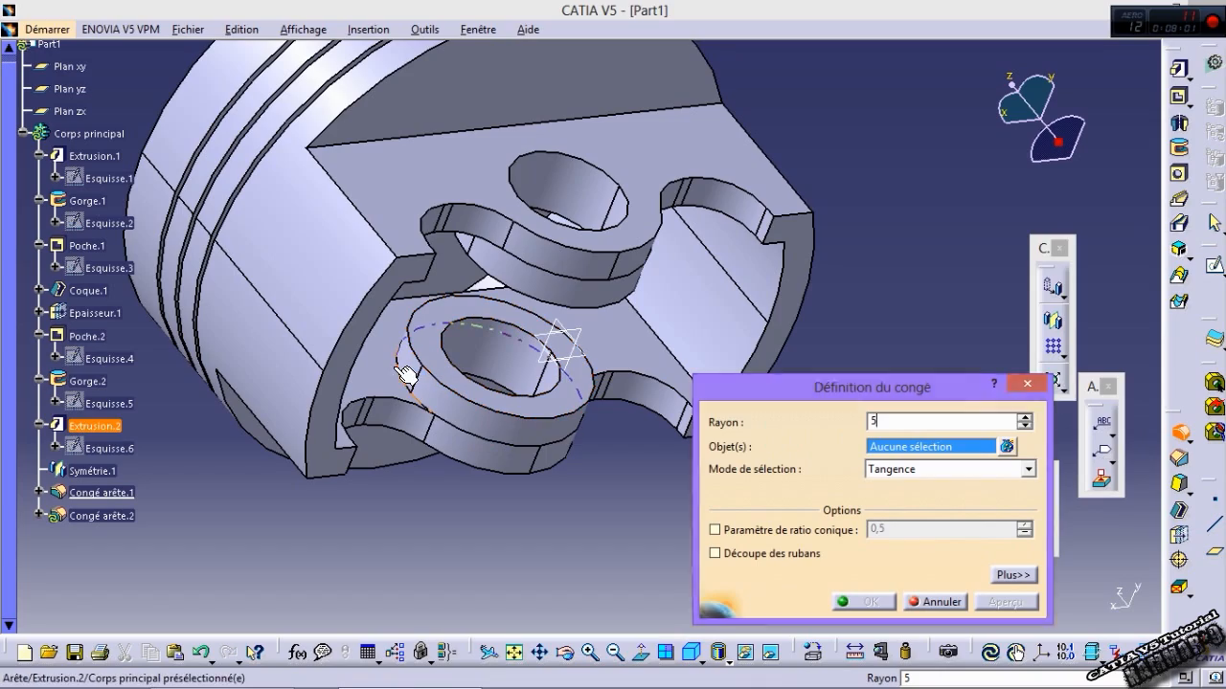
pyautogui.click(562, 350)
pyautogui.moveTo(561, 349); pyautogui.dragTo(574, 115, button='middle')
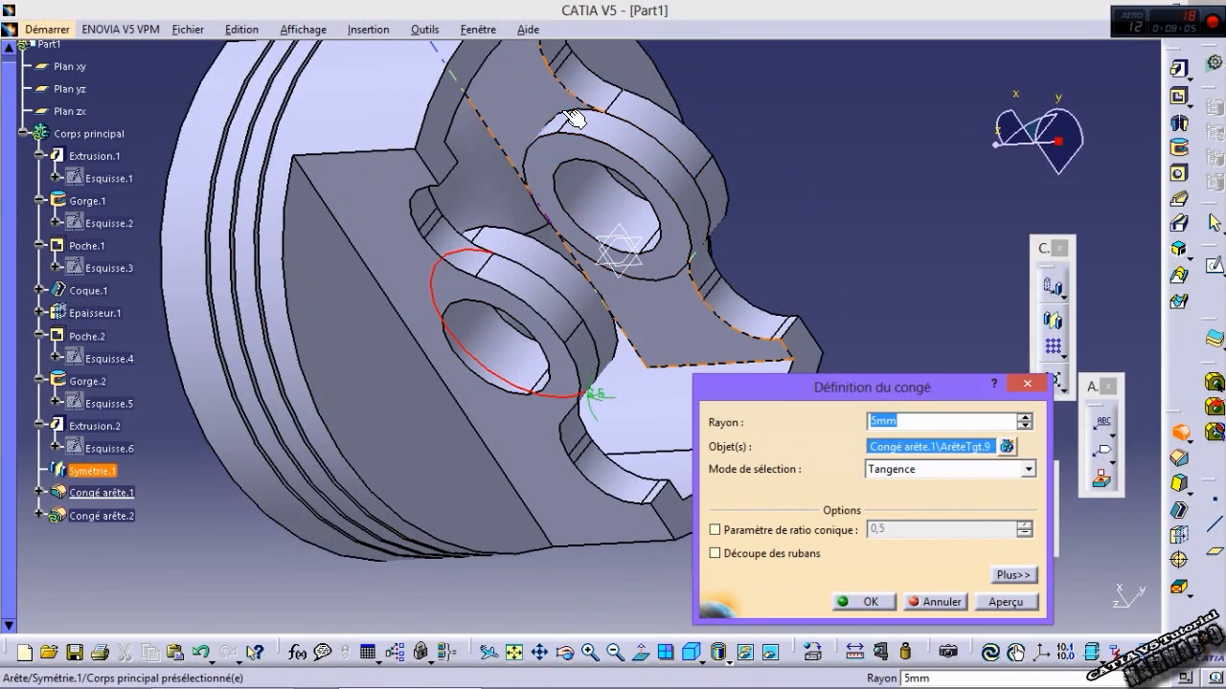
pyautogui.moveTo(569, 116); pyautogui.dragTo(566, 146, button='middle')
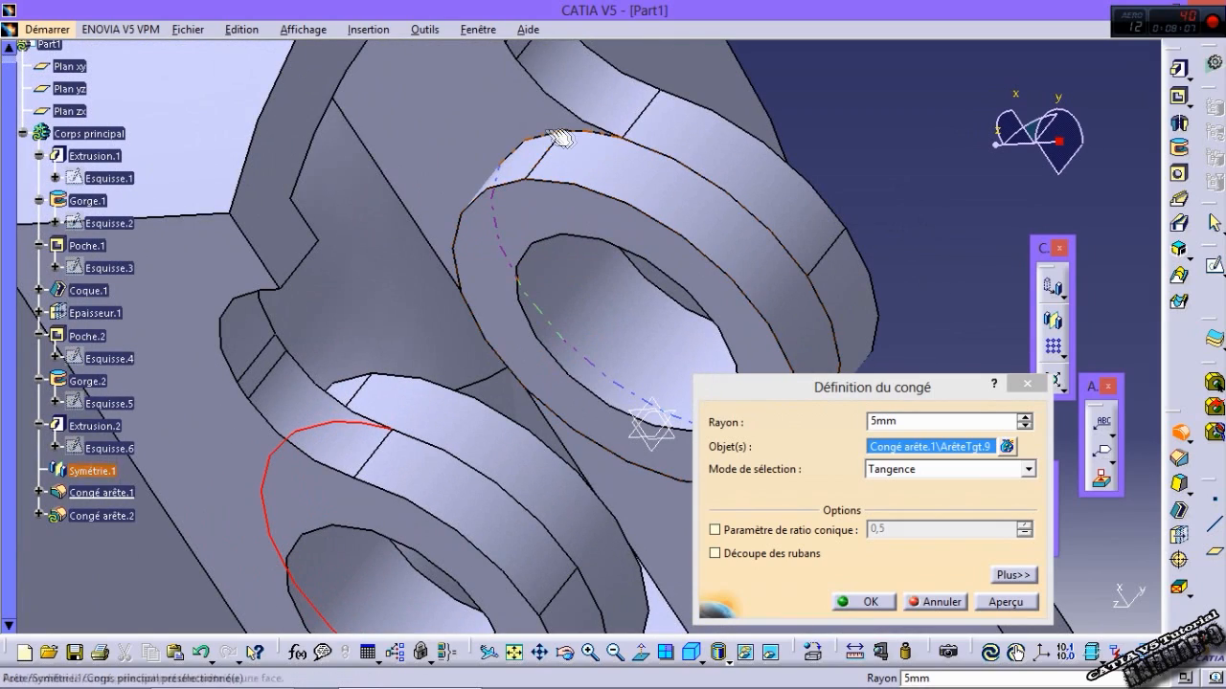
pyautogui.click(552, 142)
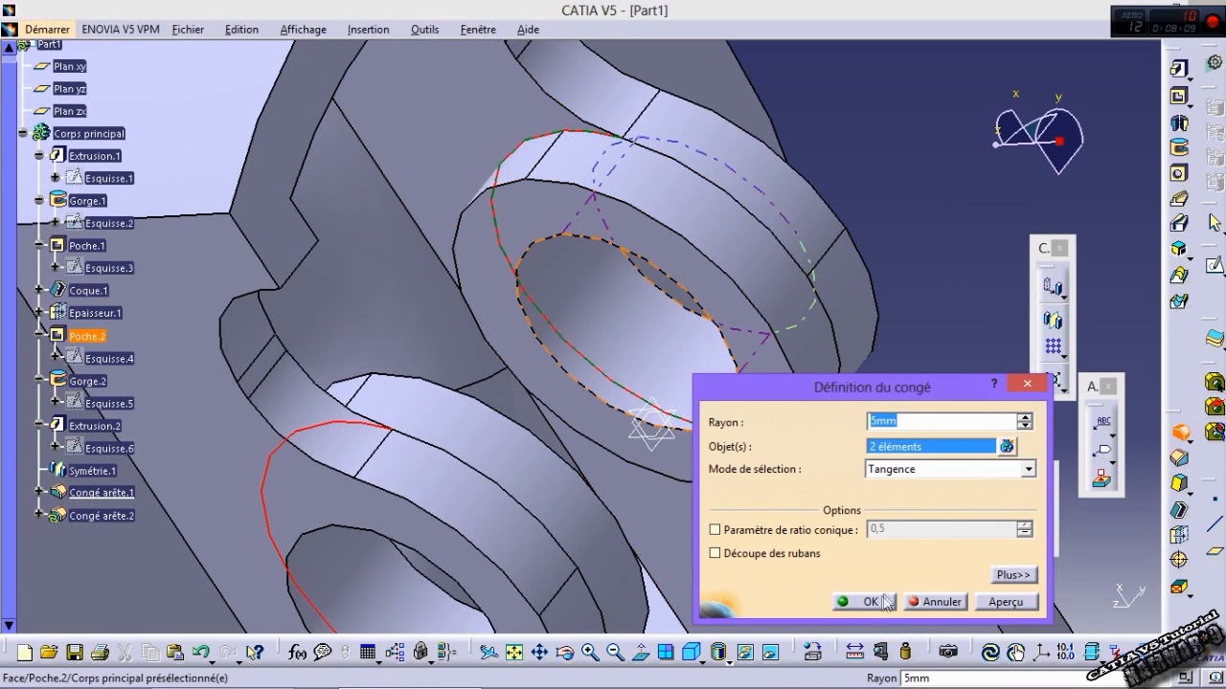
pyautogui.click(868, 601)
pyautogui.click(1093, 609)
pyautogui.click(950, 420)
# Step: Fillet the two long straight edges at the top of the flat side recesses, under the ring area, with a 9 mm radius
pyautogui.moveTo(699, 516); pyautogui.dragTo(627, 567, button='middle')
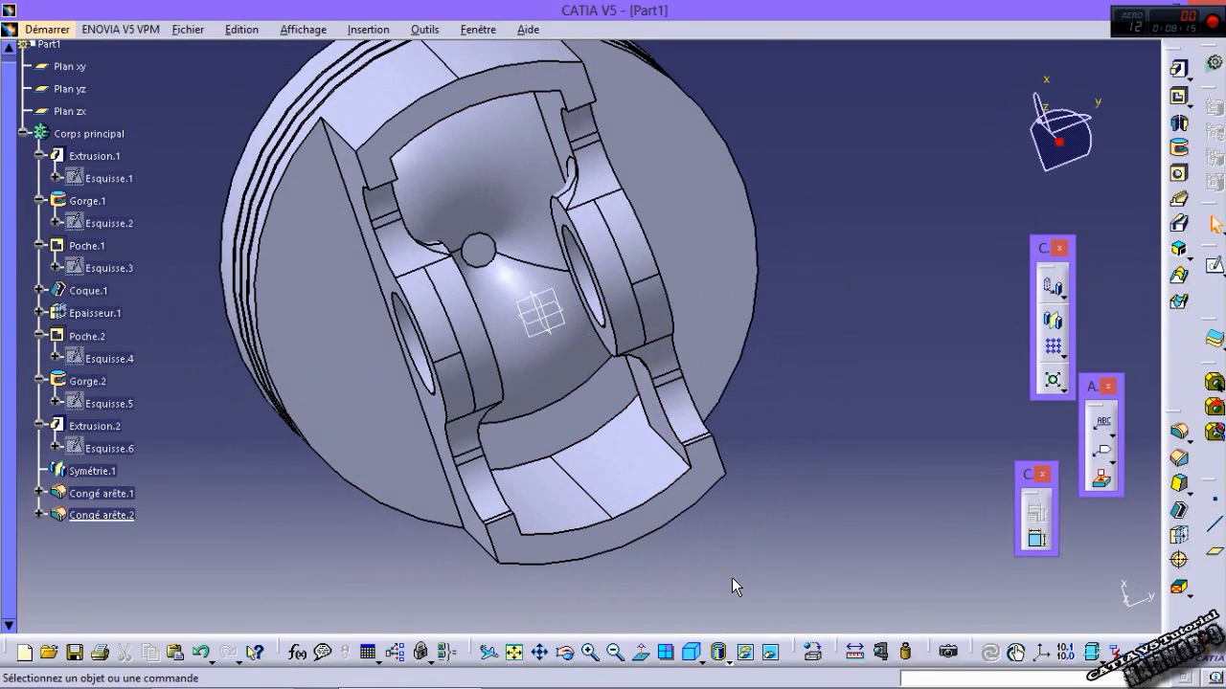
pyautogui.moveTo(542, 293); pyautogui.dragTo(813, 534, button='middle')
pyautogui.moveTo(555, 469); pyautogui.dragTo(829, 508, button='middle')
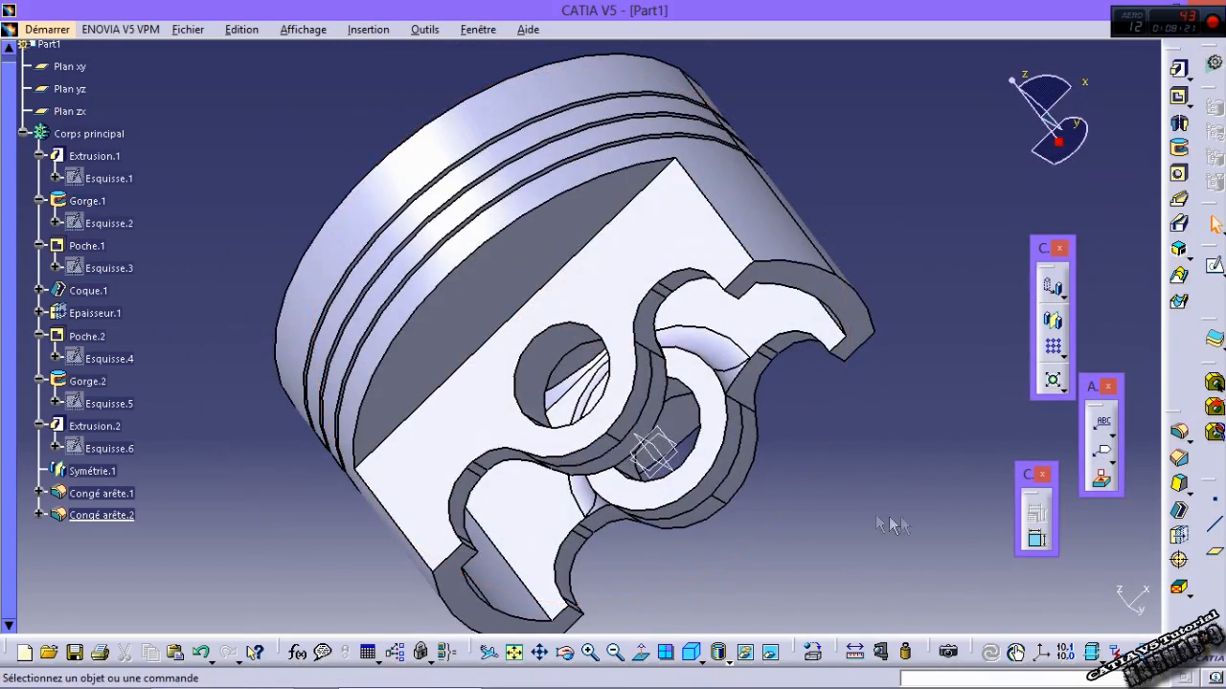
pyautogui.click(1178, 435)
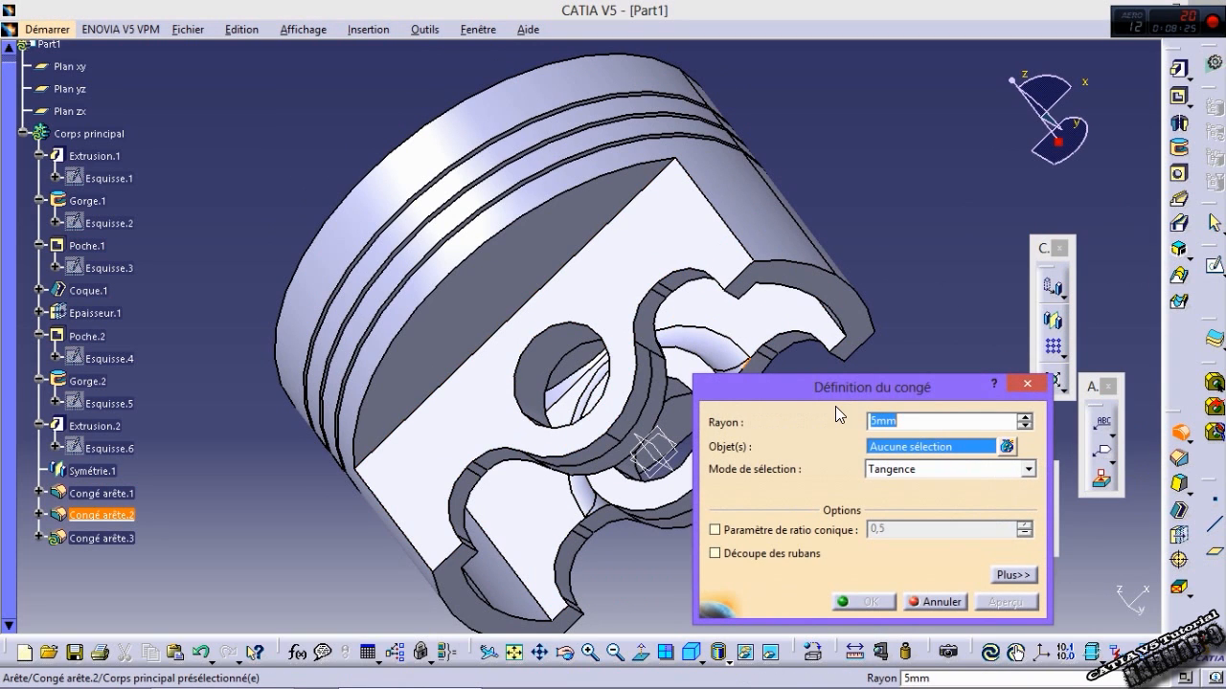
pyautogui.click(591, 243)
pyautogui.moveTo(723, 299); pyautogui.dragTo(592, 244, button='middle')
pyautogui.moveTo(416, 252); pyautogui.dragTo(353, 227, button='middle')
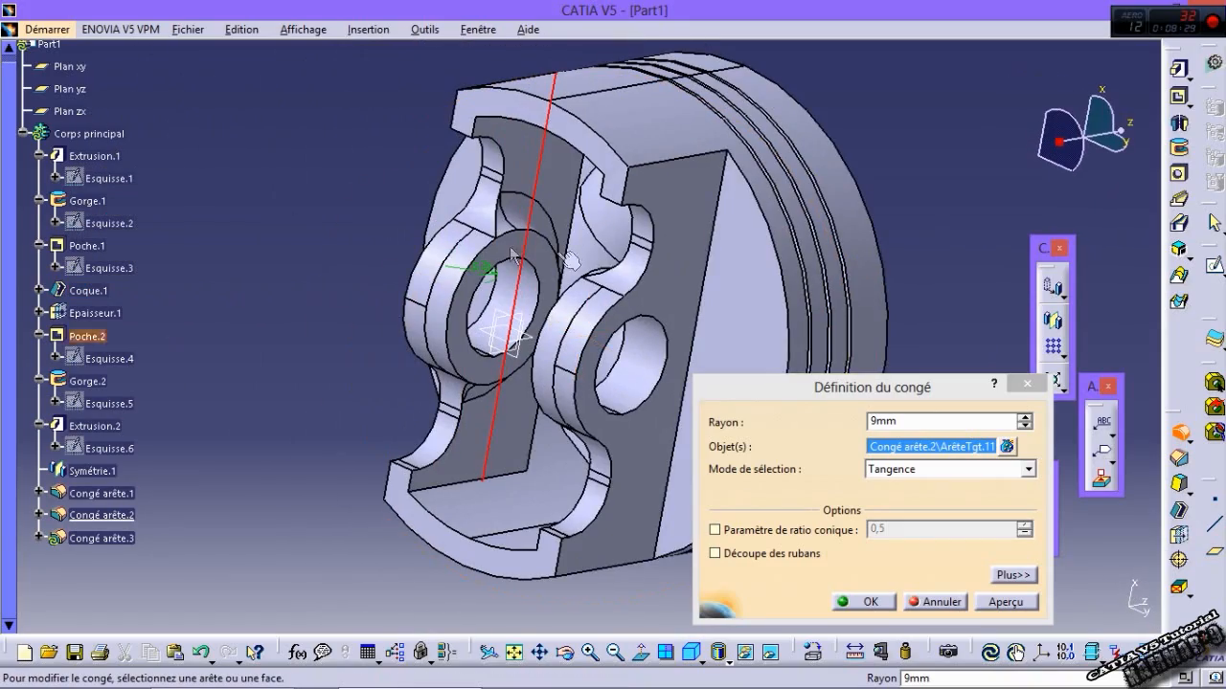
pyautogui.click(716, 263)
pyautogui.moveTo(717, 264)
pyautogui.mouseDown(button='middle')
pyautogui.moveTo(705, 279)
pyautogui.moveTo(719, 277)
pyautogui.mouseUp(button='middle')
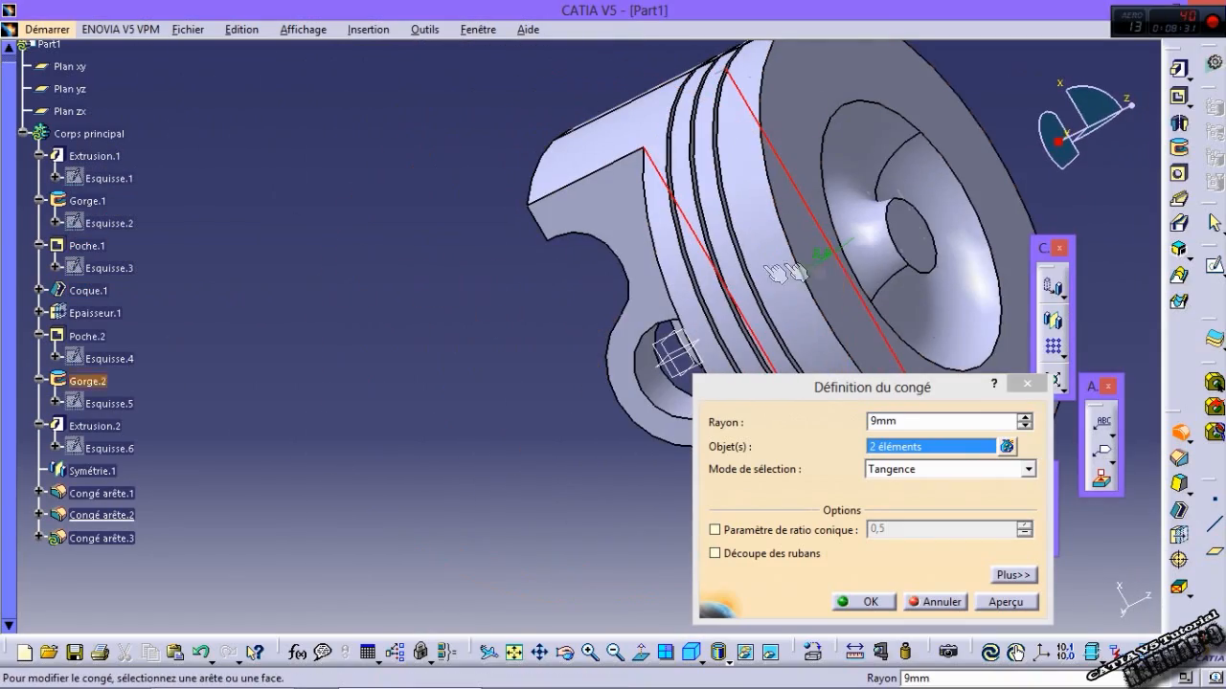
pyautogui.click(869, 601)
pyautogui.click(868, 601)
# Step: Open a sketch facing the flat pin-boss side and draw a circle of about 3.2 mm radius near the skirt's lower outer corner
pyautogui.moveTo(868, 601); pyautogui.dragTo(852, 374, button='middle')
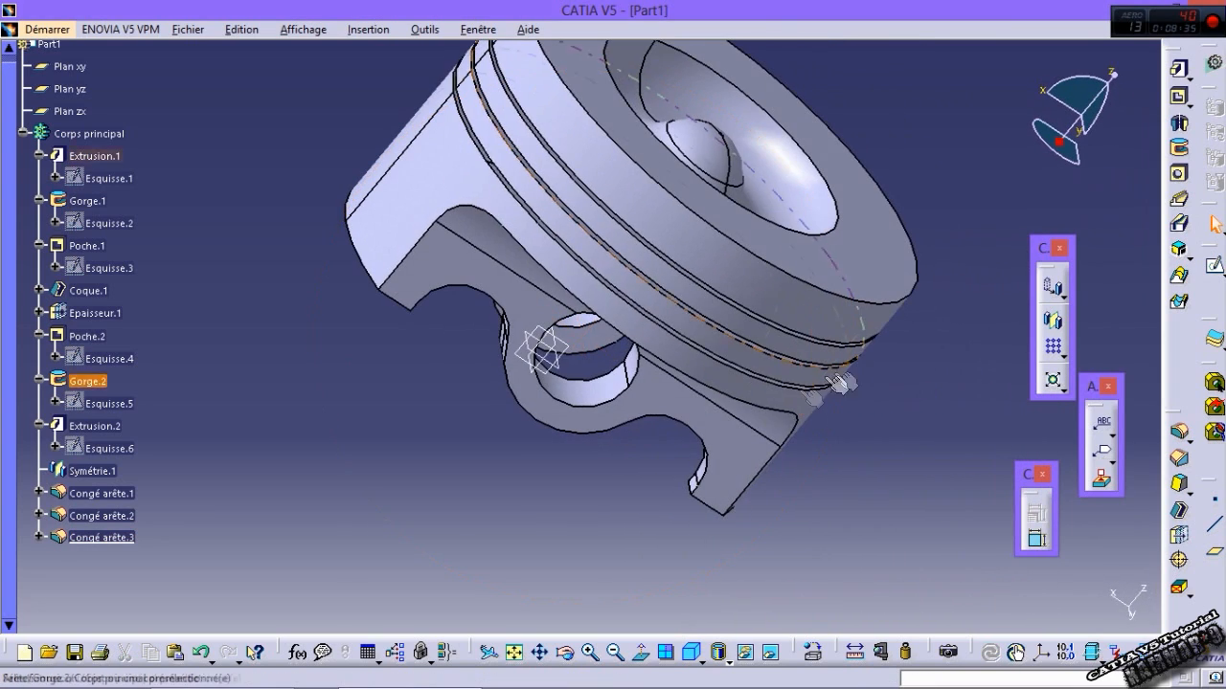
pyautogui.click(752, 476)
pyautogui.click(1213, 268)
pyautogui.moveTo(819, 460); pyautogui.dragTo(768, 321, button='middle')
pyautogui.moveTo(922, 542); pyautogui.dragTo(814, 349, button='middle')
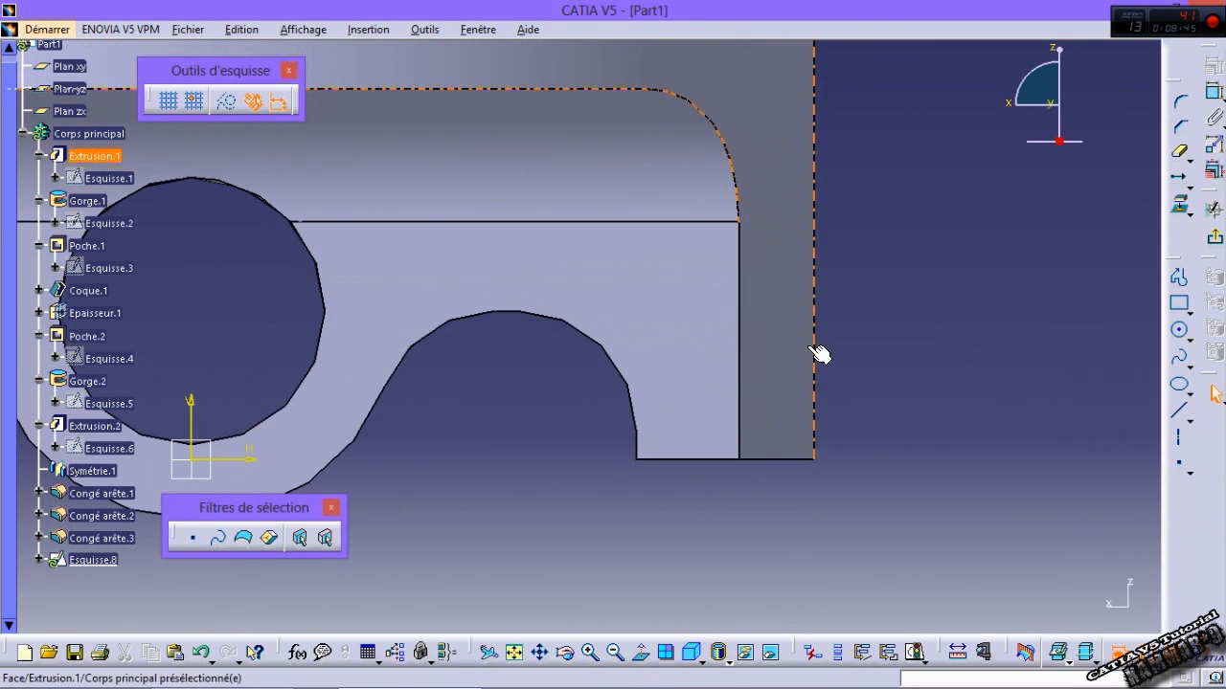
pyautogui.click(1179, 329)
pyautogui.click(829, 383)
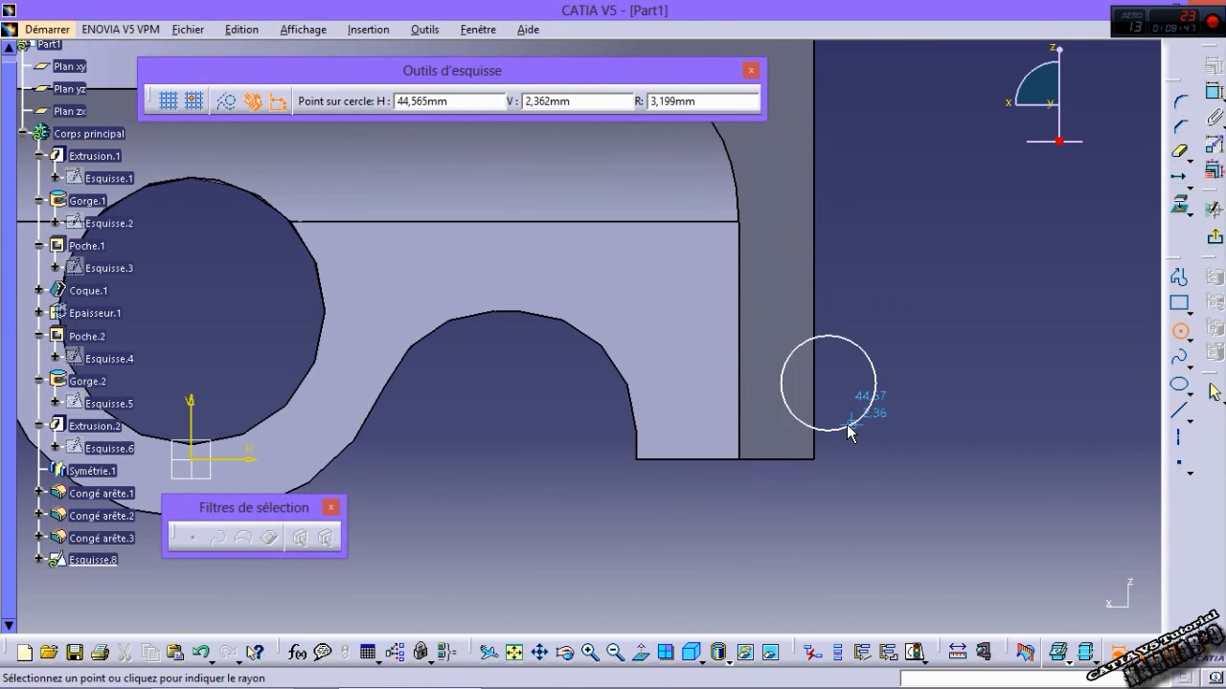
pyautogui.click(847, 430)
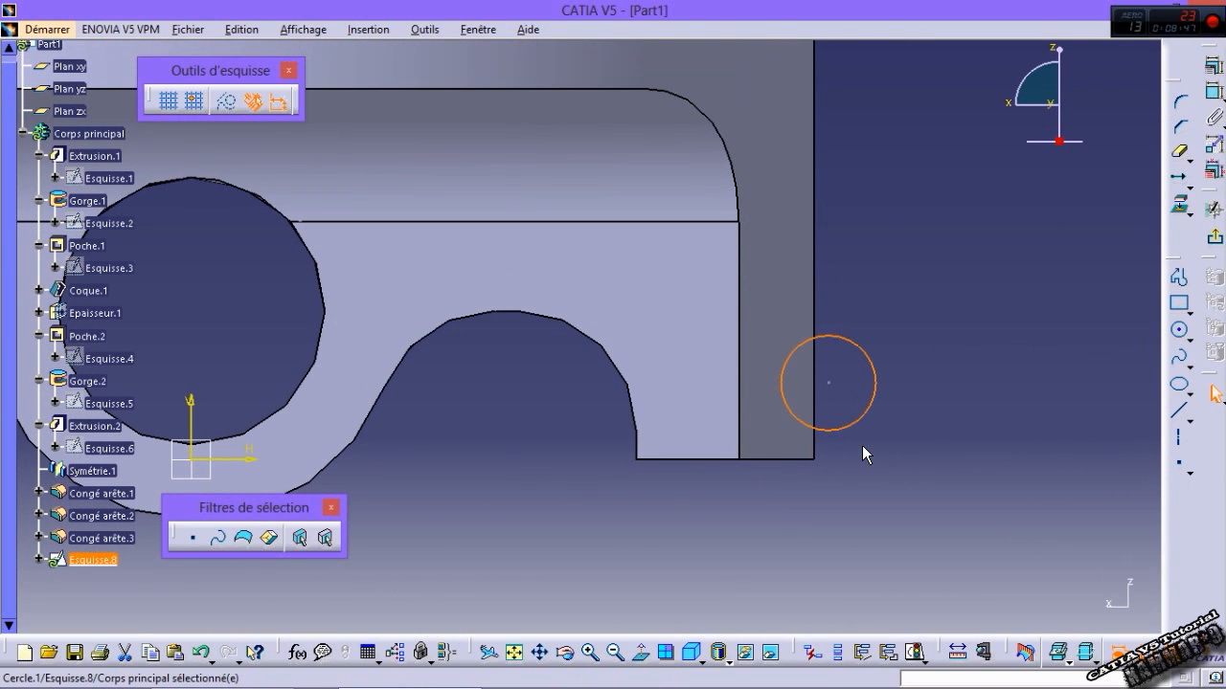
# Step: Project the silhouette edges of the piston's outer cylindrical skirt surface into the sketch
pyautogui.click(1190, 214)
pyautogui.click(1211, 234)
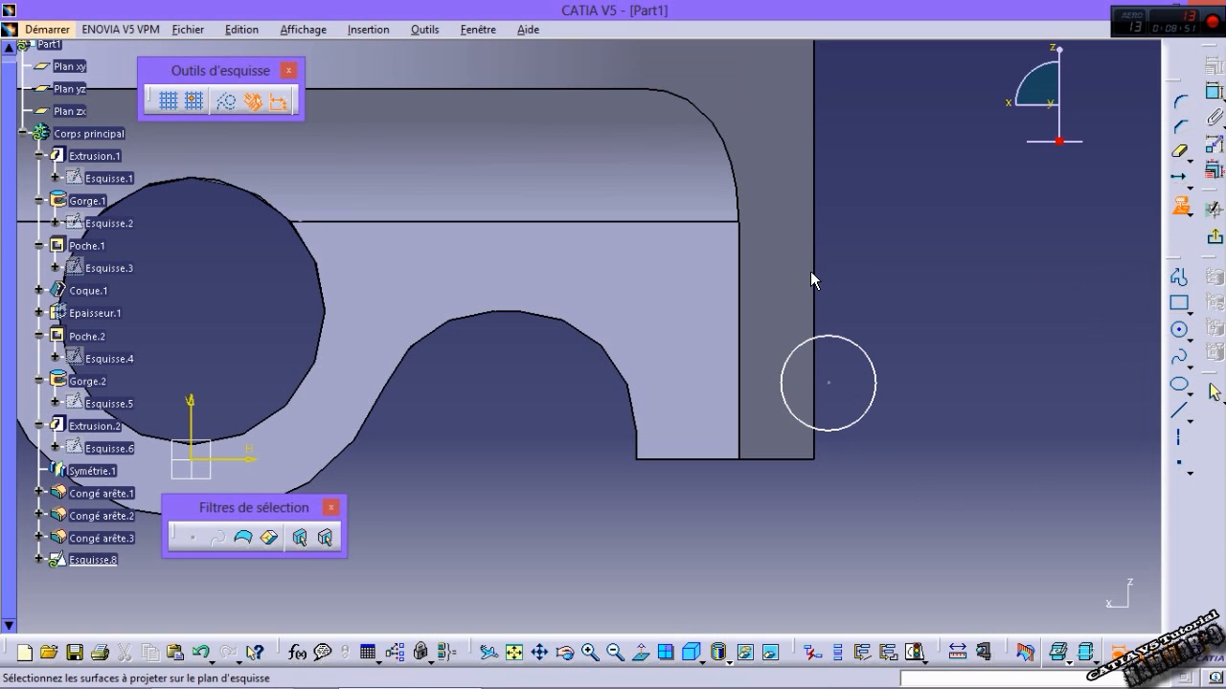
pyautogui.click(811, 273)
pyautogui.press('Return')
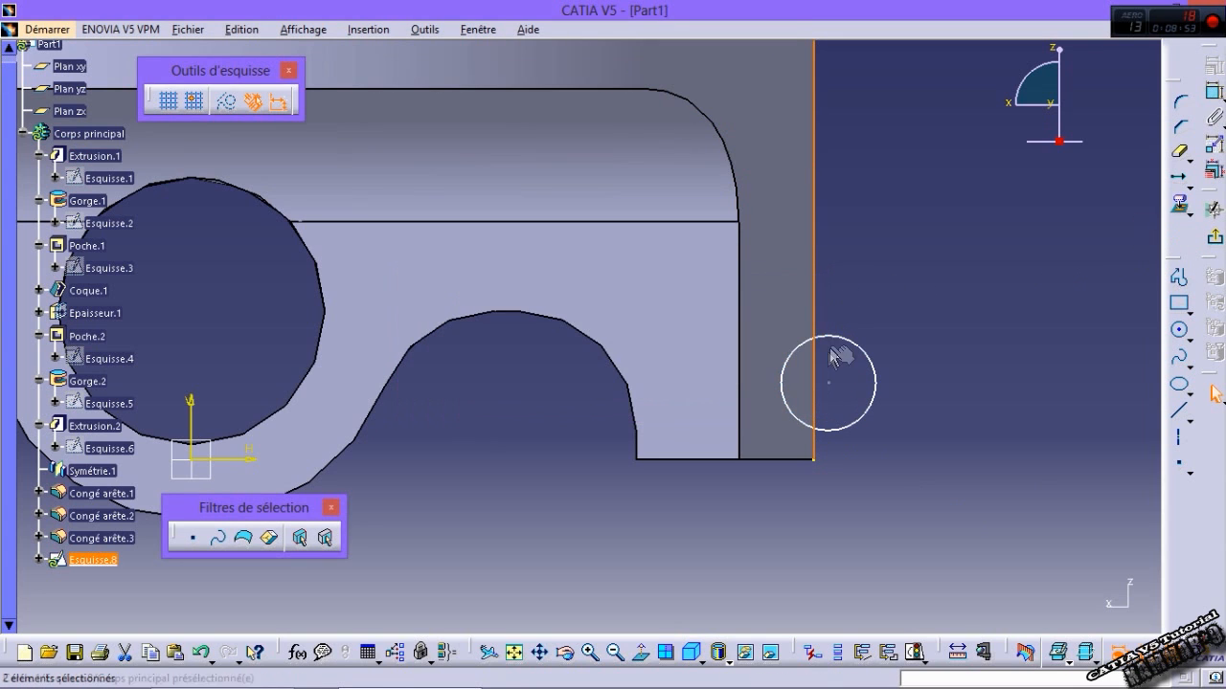
# Step: Delete the projected silhouette line on the side away from the circle and convert the other one to a construction line
pyautogui.moveTo(662, 347); pyautogui.dragTo(795, 526, button='middle')
pyautogui.moveTo(608, 474); pyautogui.dragTo(791, 498, button='middle')
pyautogui.click(613, 545)
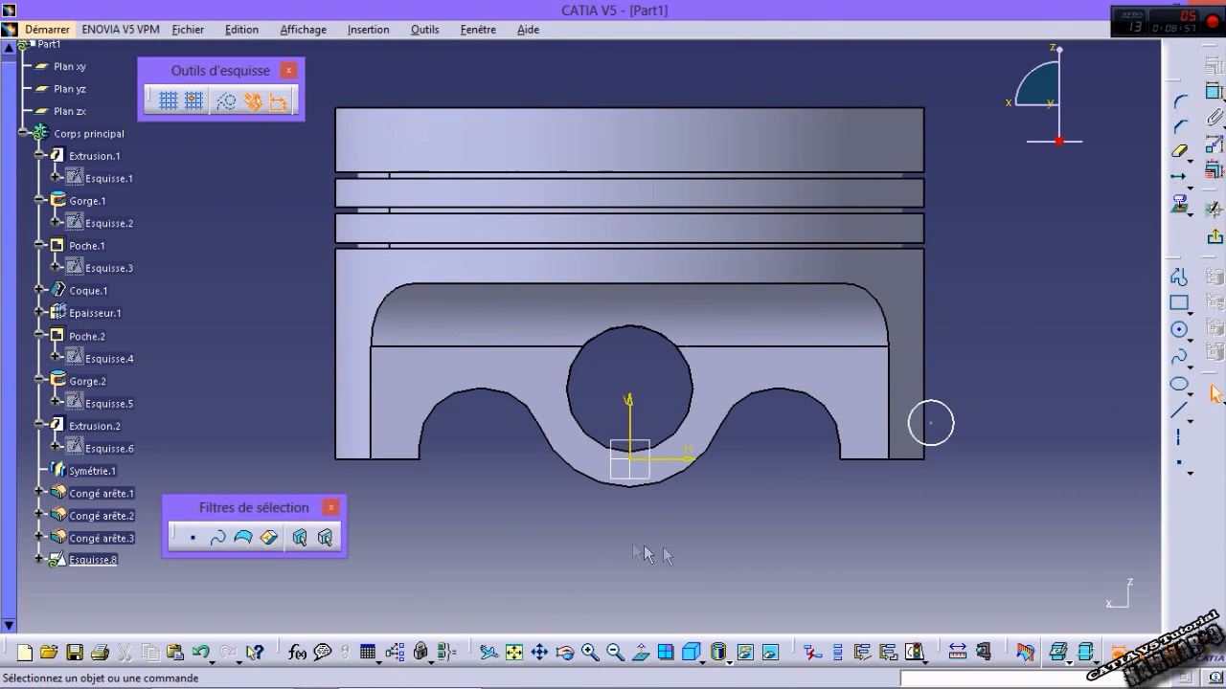
pyautogui.hotkey('ctrl', 'y')
pyautogui.click(336, 444)
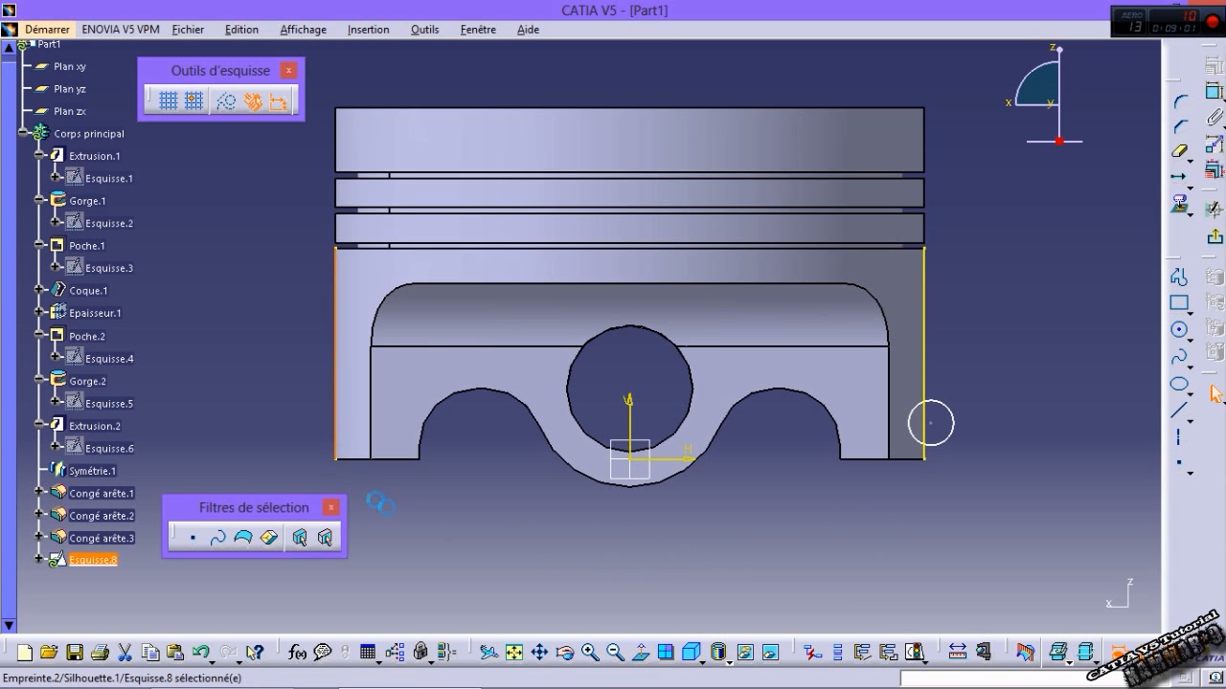
pyautogui.press('Delete')
pyautogui.moveTo(893, 543); pyautogui.dragTo(655, 400, button='middle')
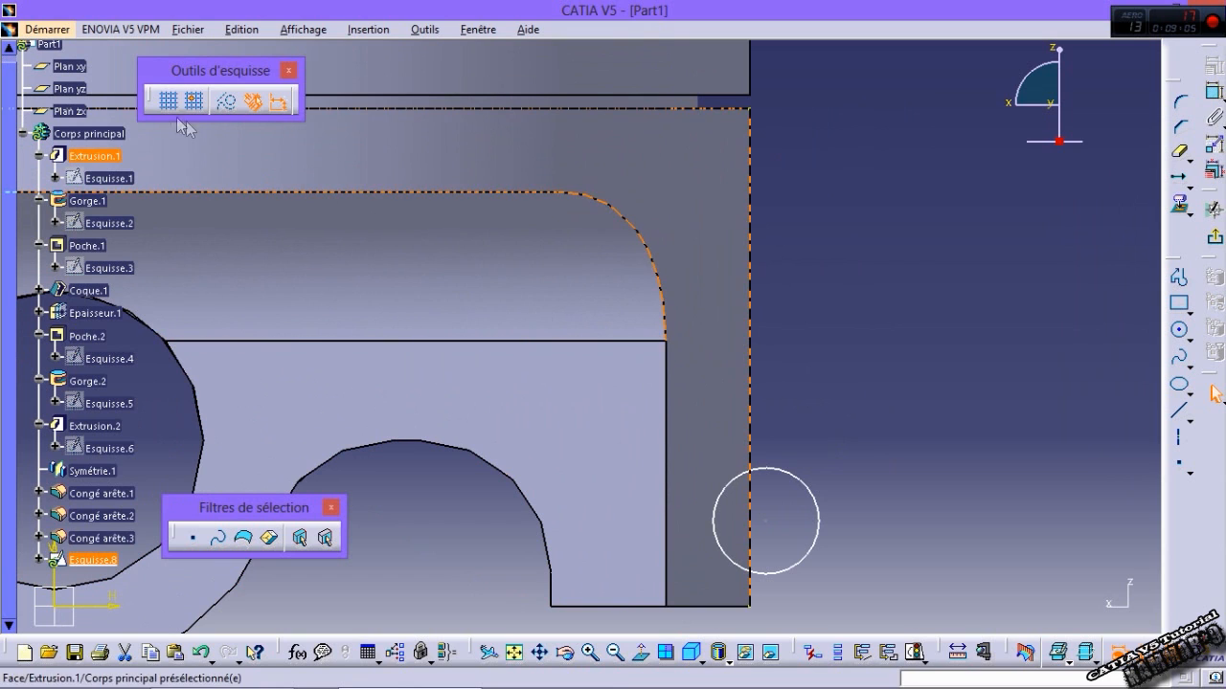
pyautogui.click(226, 101)
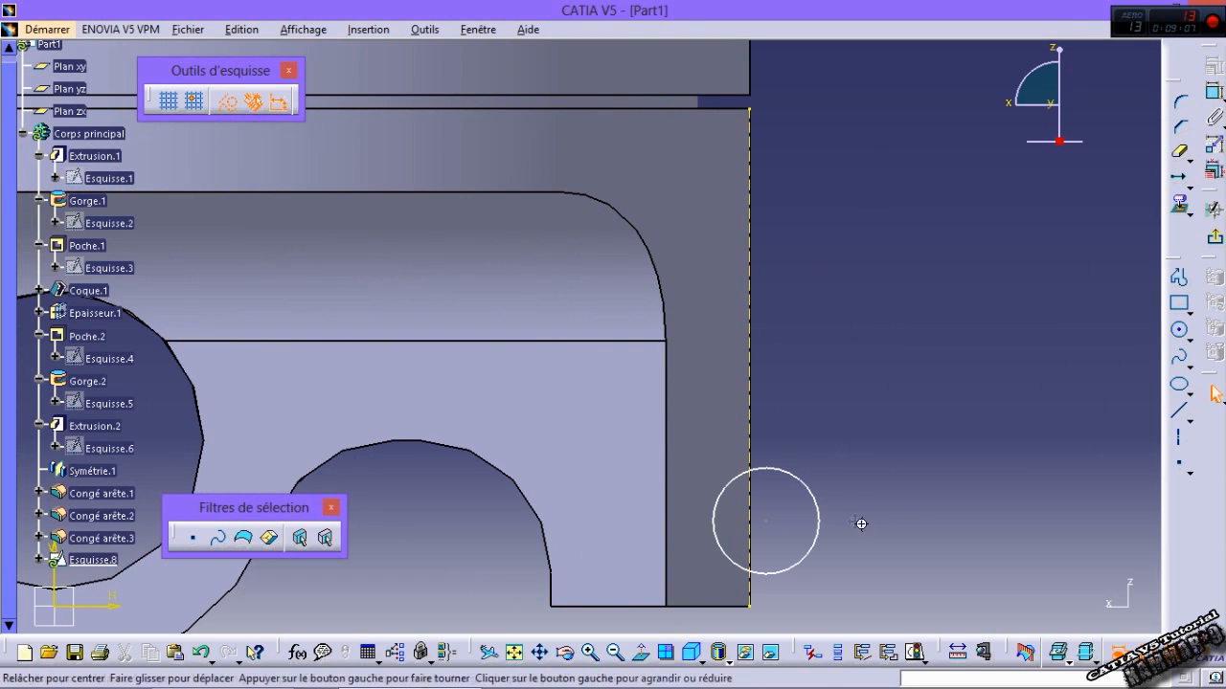
# Step: Dimension the circle's diameter and set it to 0.5 mm
pyautogui.moveTo(909, 563); pyautogui.dragTo(890, 428, button='middle')
pyautogui.click(1214, 92)
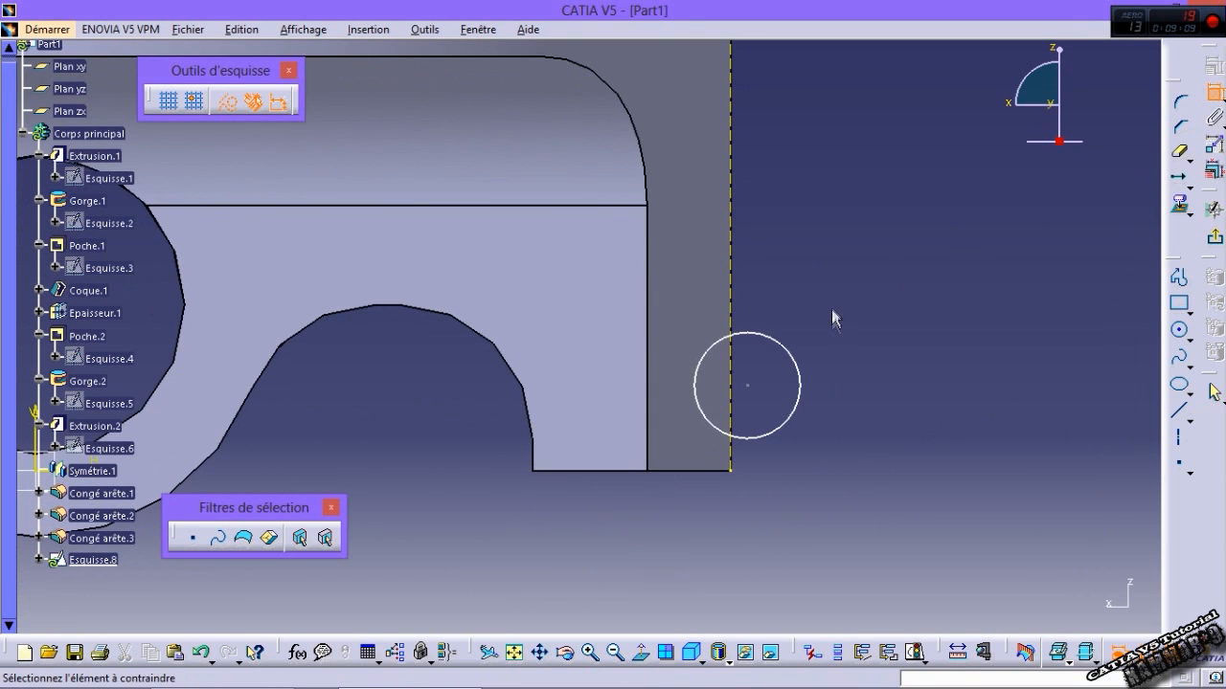
pyautogui.click(800, 369)
pyautogui.doubleClick(887, 340)
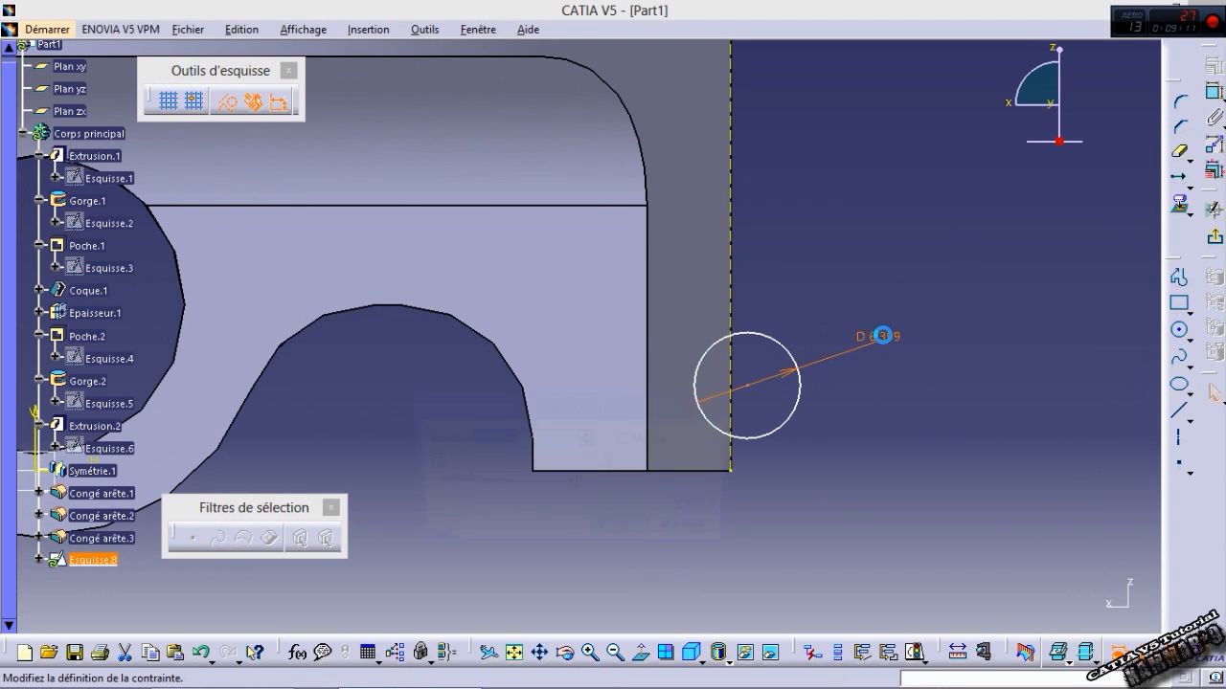
pyautogui.write('0.5')
pyautogui.press('Return')
# Step: Dimension the vertical distance from the circle's centre to the construction line's lower endpoint and reduce it so the circle sits near the skirt's bottom
pyautogui.moveTo(822, 462); pyautogui.dragTo(795, 297, button='middle')
pyautogui.click(1214, 96)
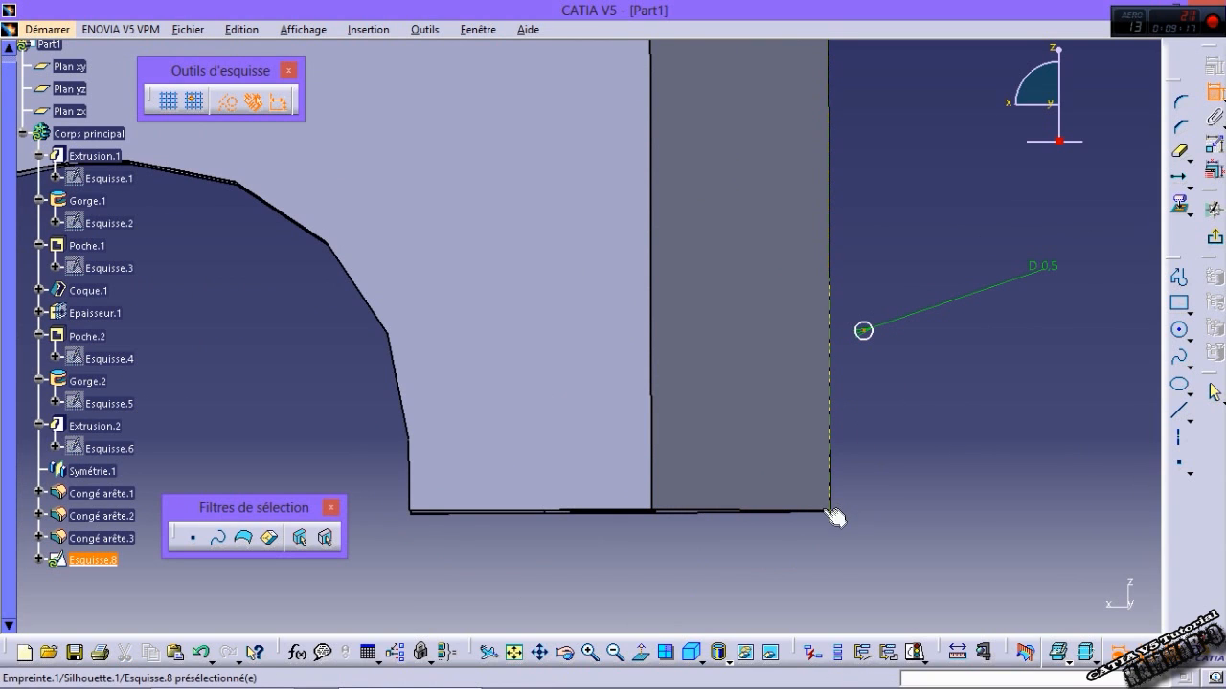
pyautogui.rightClick(962, 445)
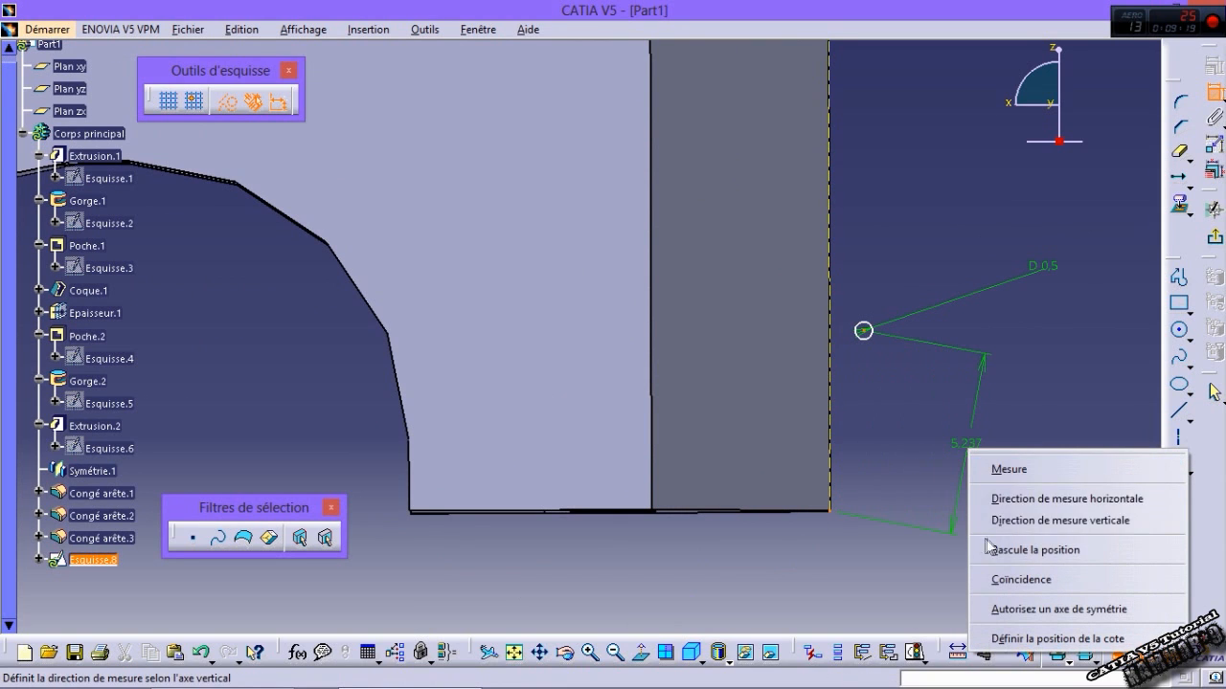
pyautogui.click(1053, 522)
pyautogui.doubleClick(1013, 445)
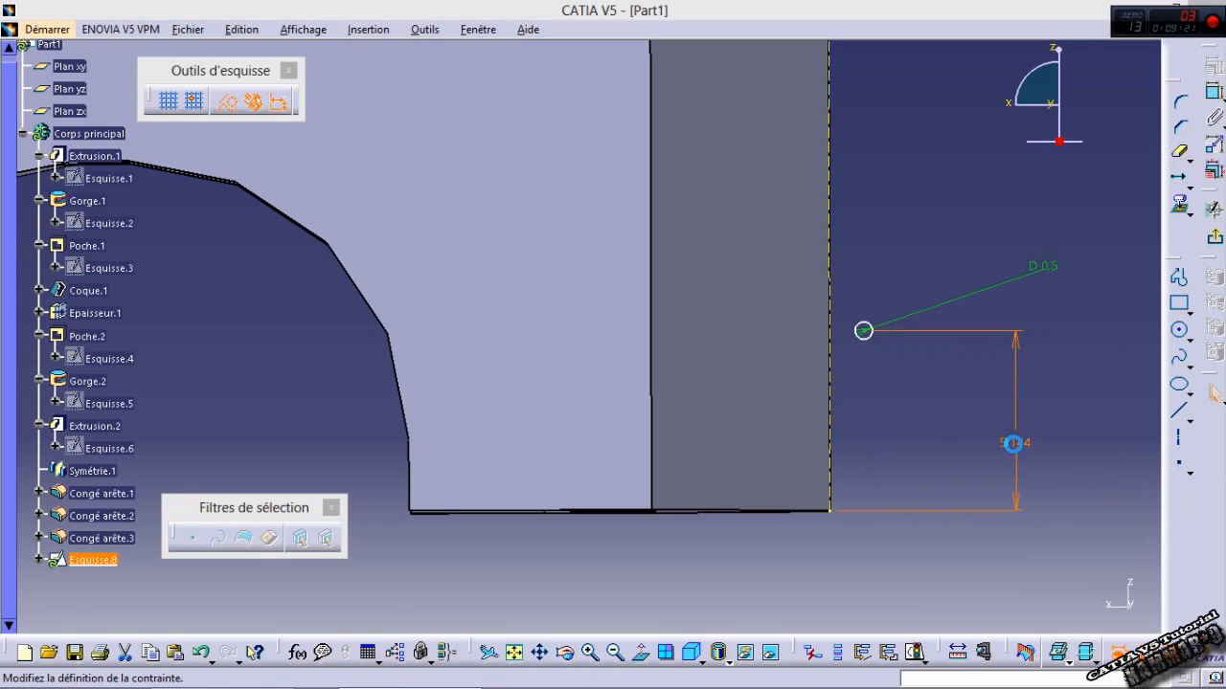
pyautogui.press('Return')
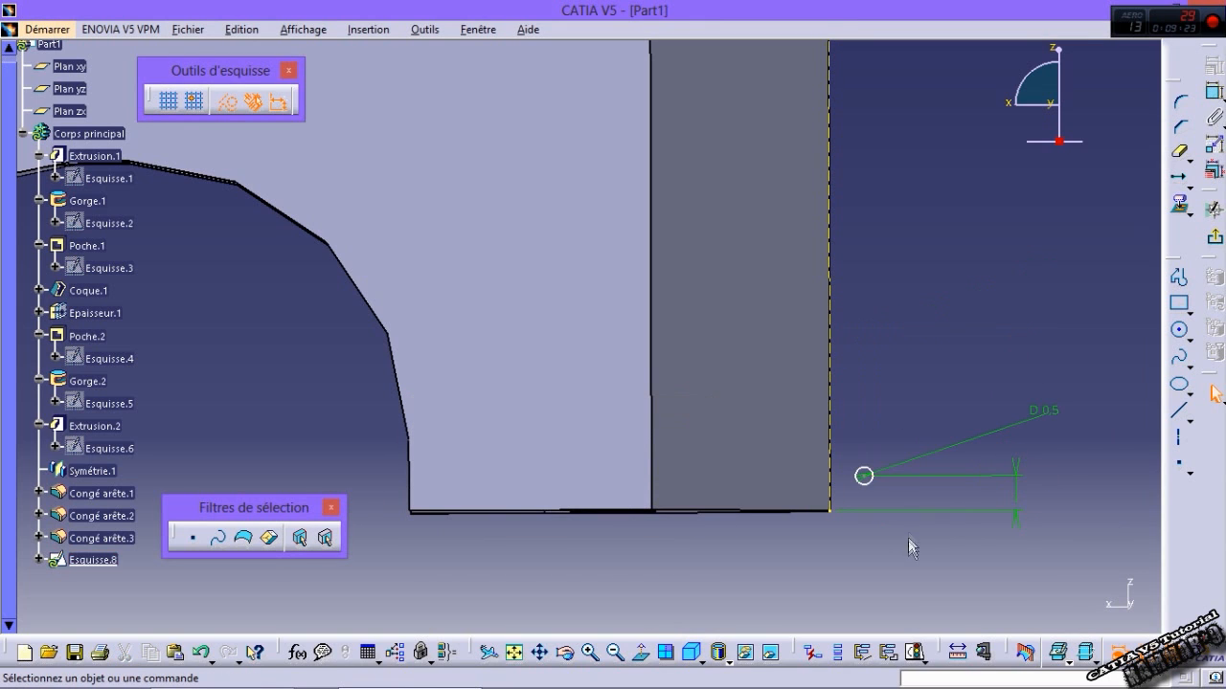
# Step: Constrain the circle's centre to be coincident with the projected construction line
pyautogui.click(866, 476)
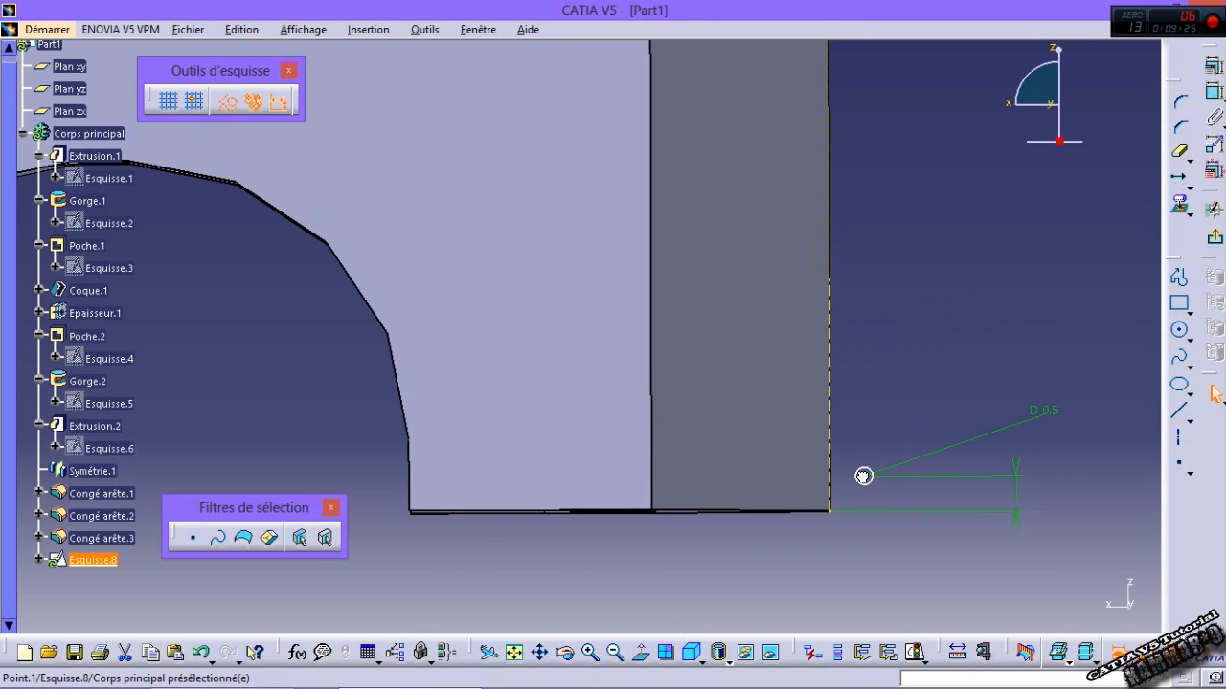
pyautogui.click(1213, 67)
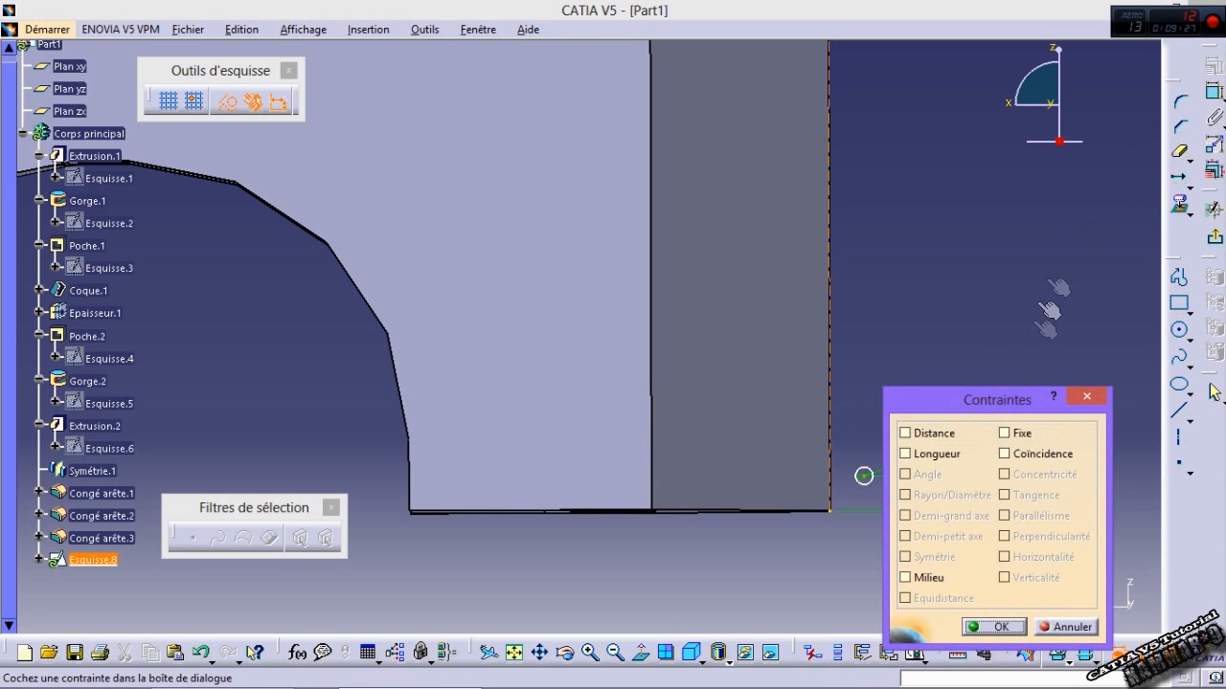
pyautogui.click(1017, 455)
pyautogui.click(996, 626)
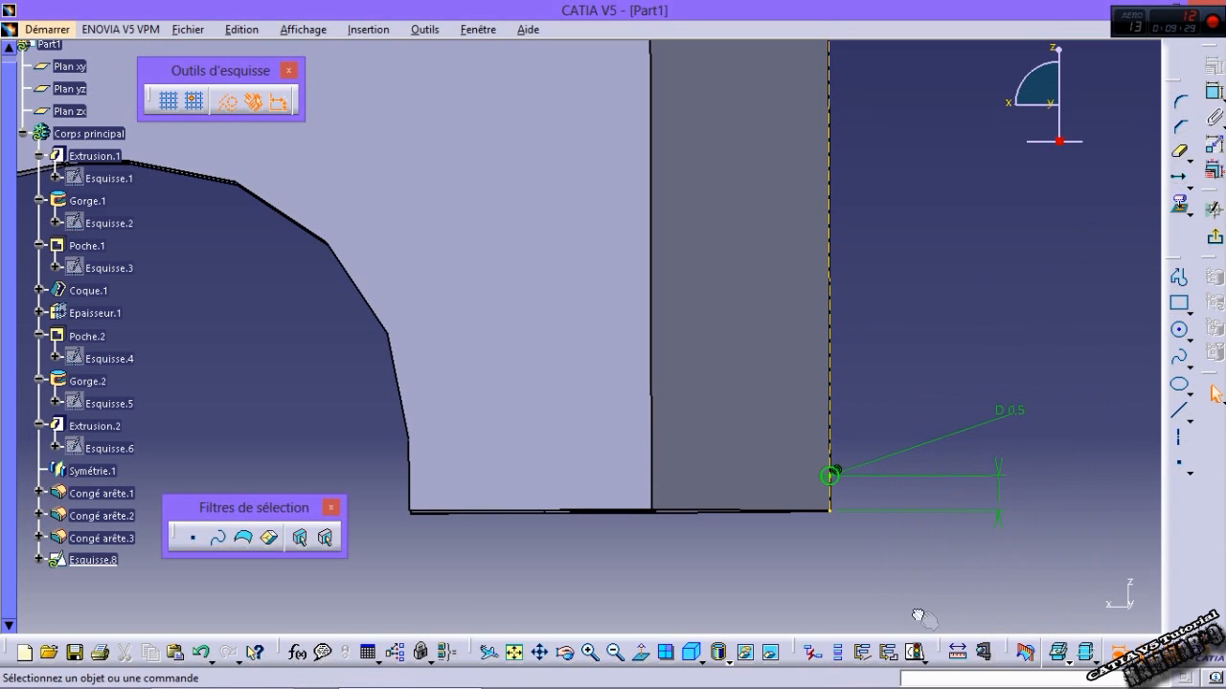
# Step: Try duplicating the 0.5 mm circle up the construction line with a 25-copy translation, and undo the result
pyautogui.click(839, 494)
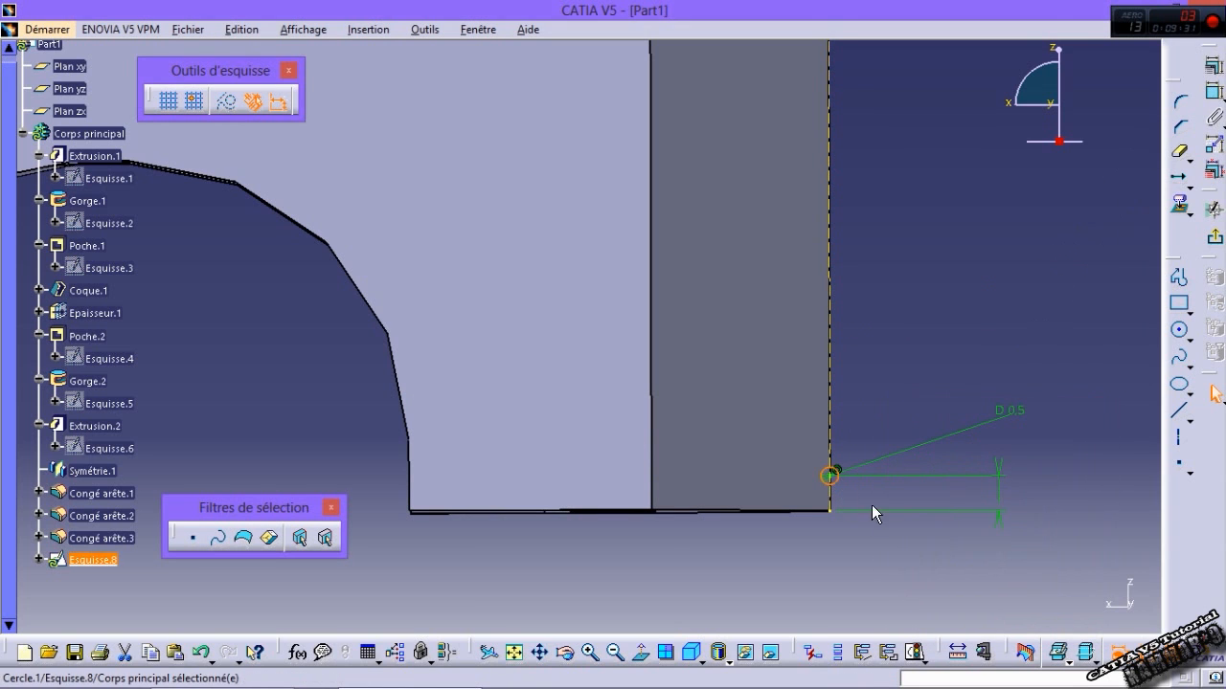
pyautogui.click(1178, 178)
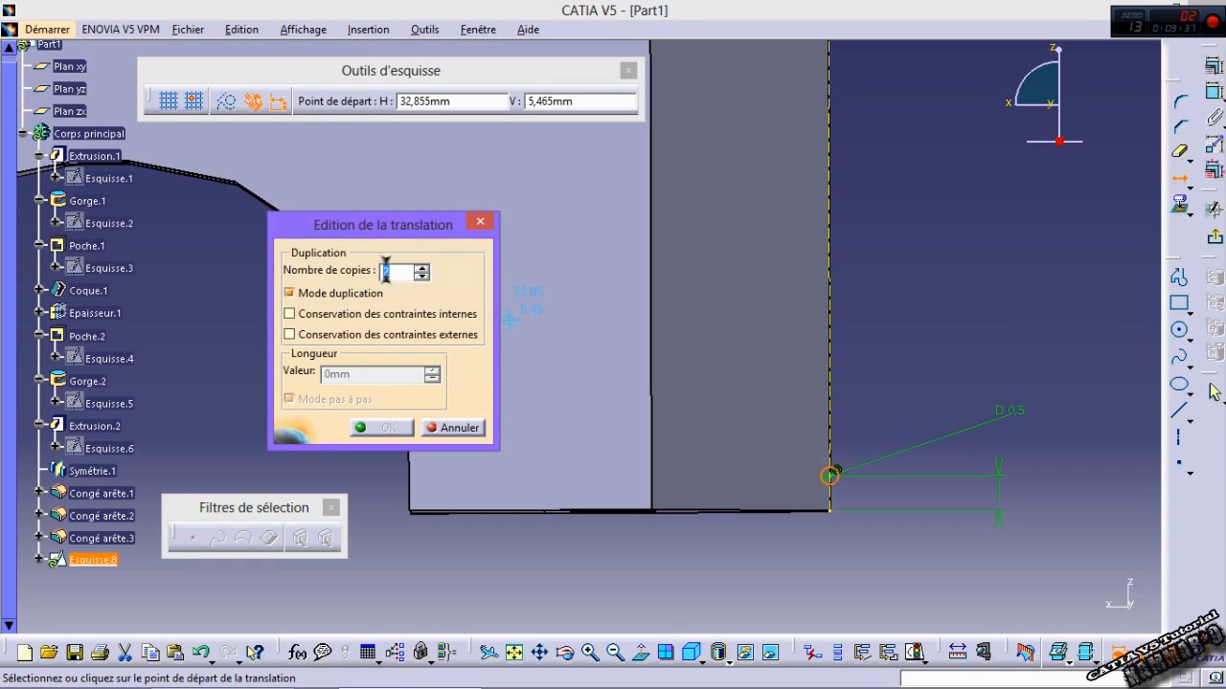
pyautogui.write('25')
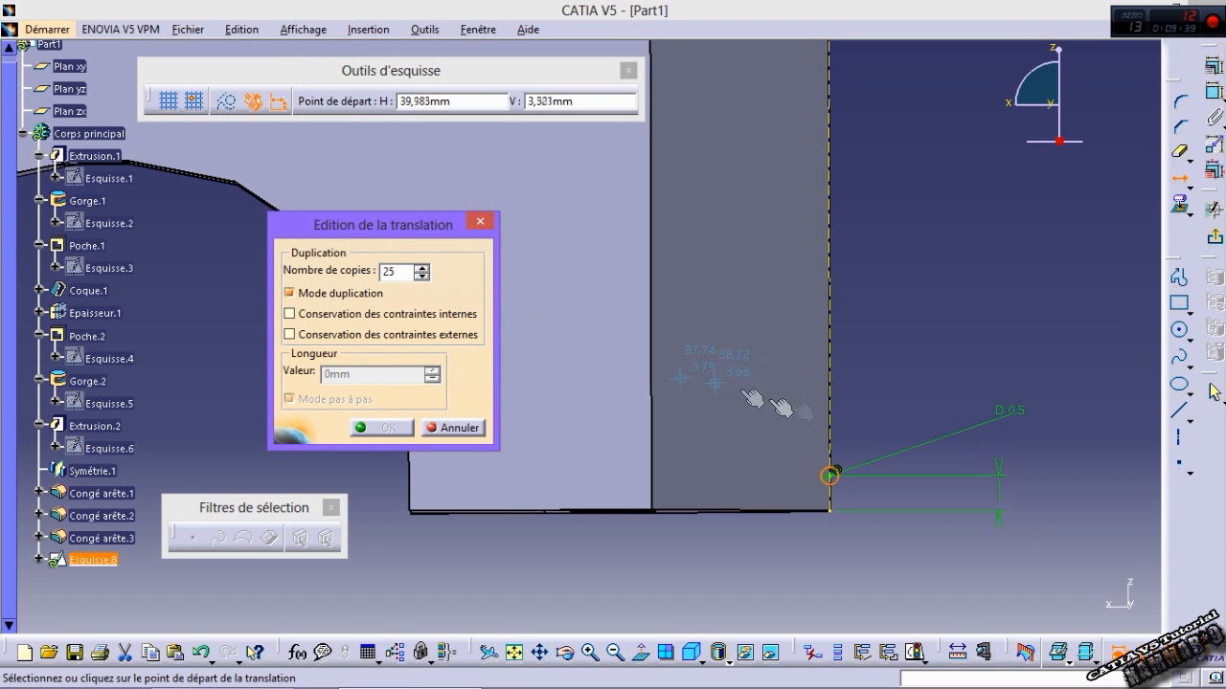
pyautogui.click(829, 405)
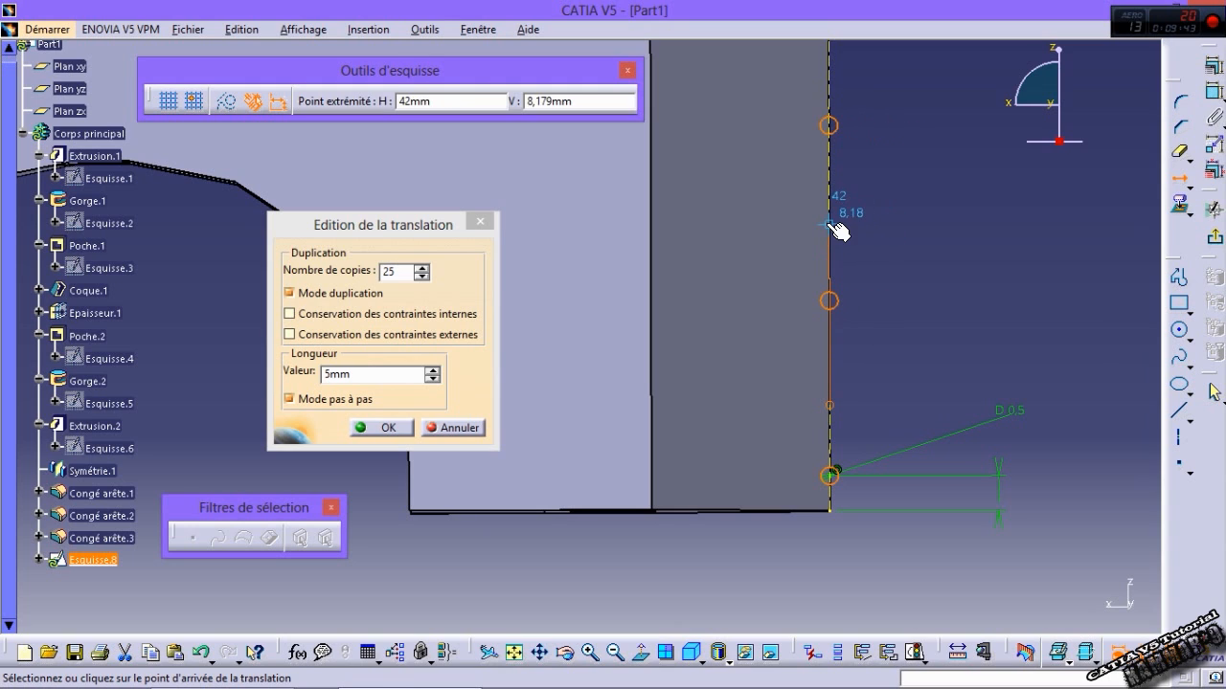
pyautogui.click(411, 378)
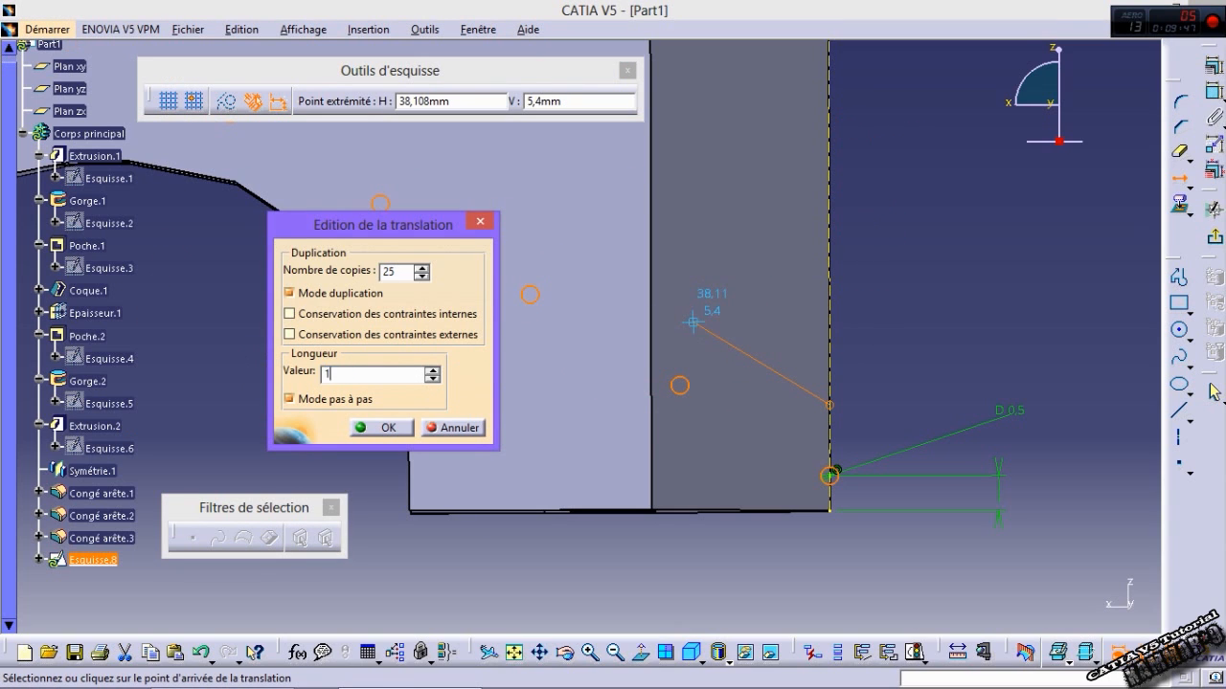
pyautogui.write('10')
pyautogui.press('Return')
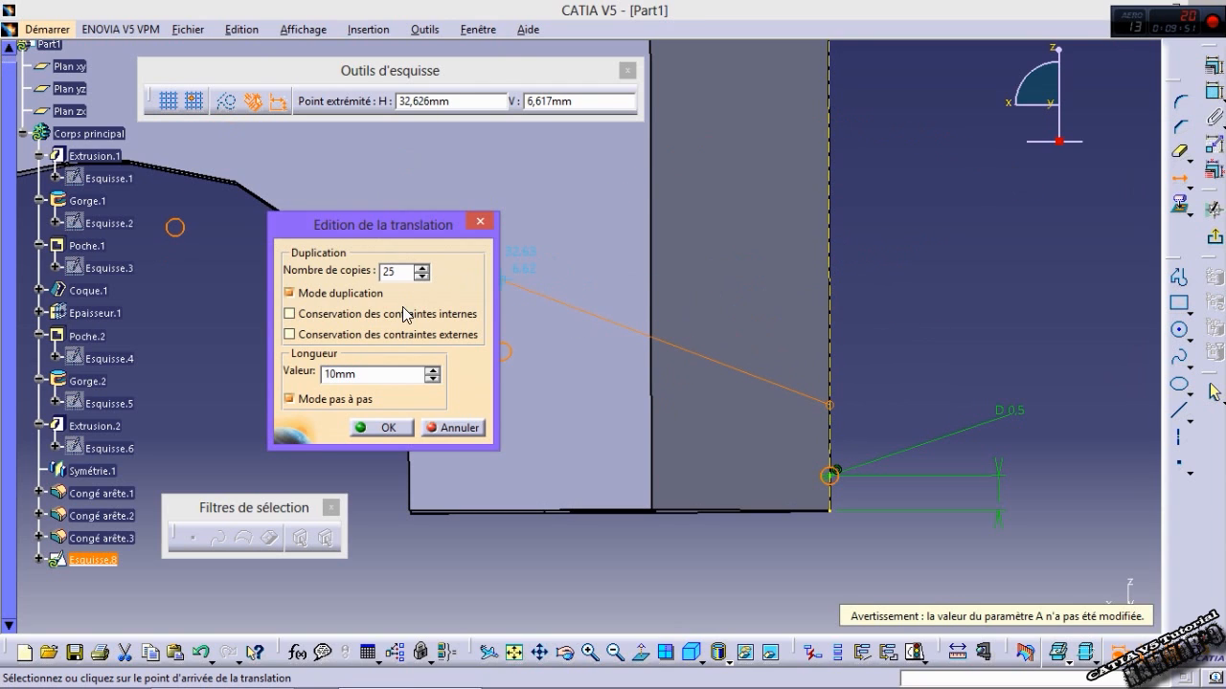
pyautogui.moveTo(385, 375); pyautogui.dragTo(308, 372)
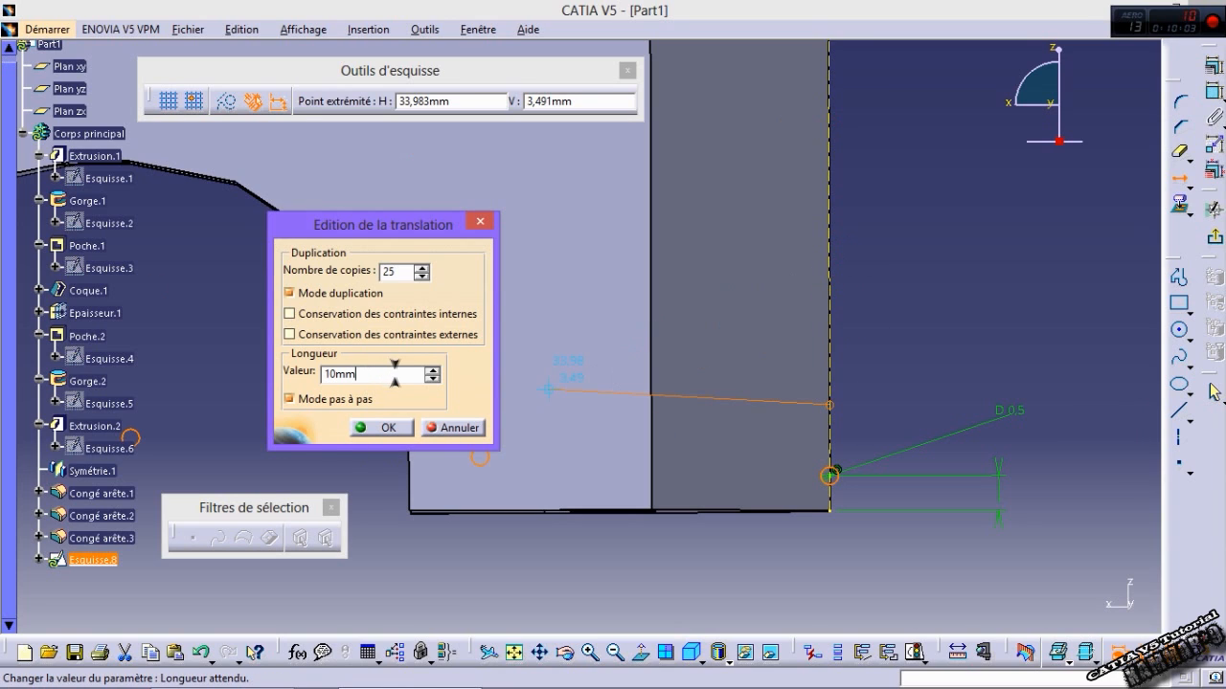
pyautogui.click(831, 272)
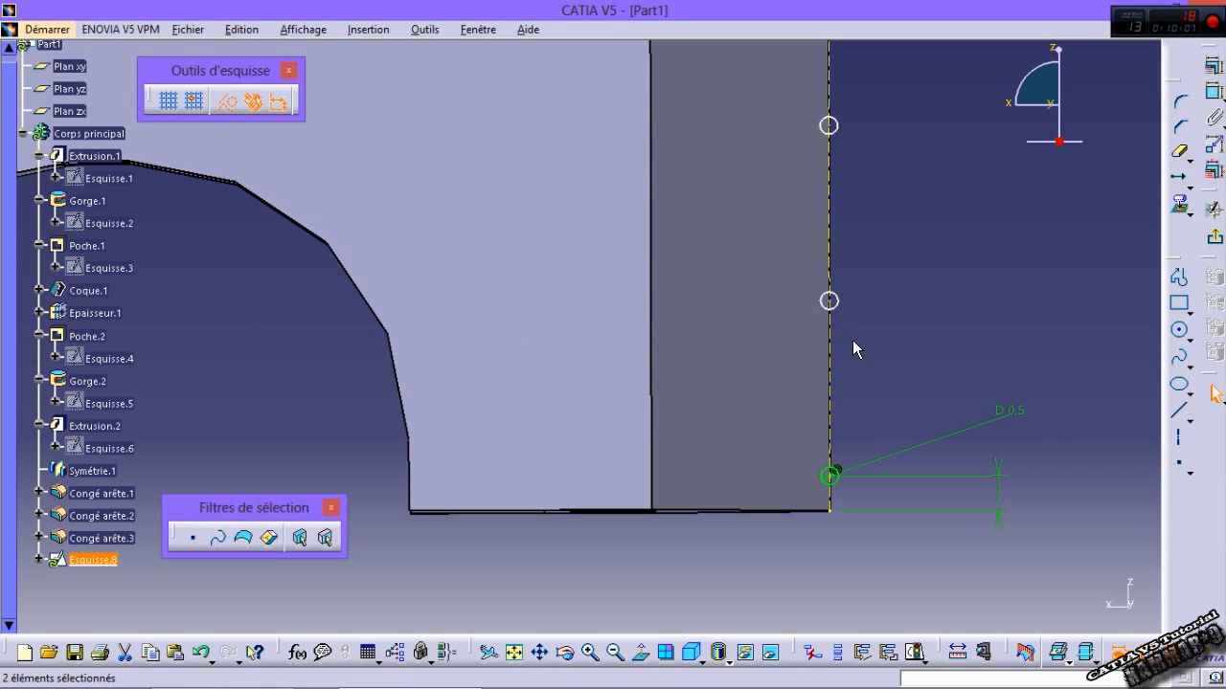
pyautogui.hotkey('ctrl', 'z')
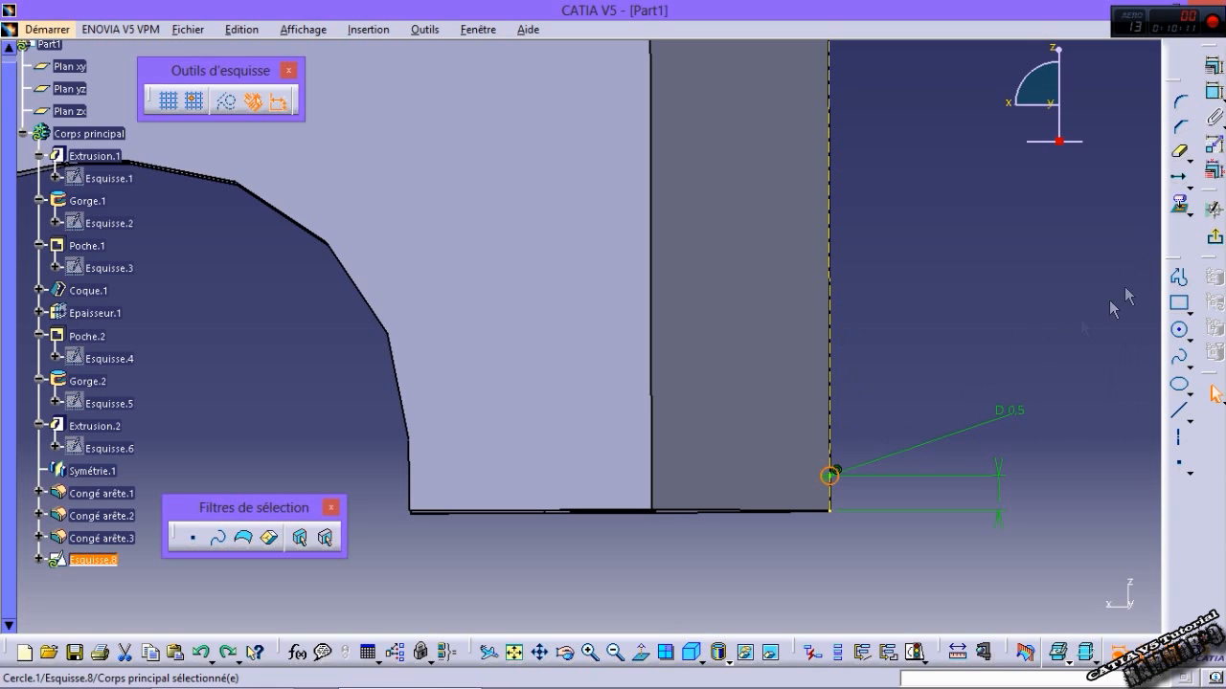
# Step: Duplicate the circle by translation into 25 copies spaced 1 mm apart, running upward along the construction line
pyautogui.click(1179, 178)
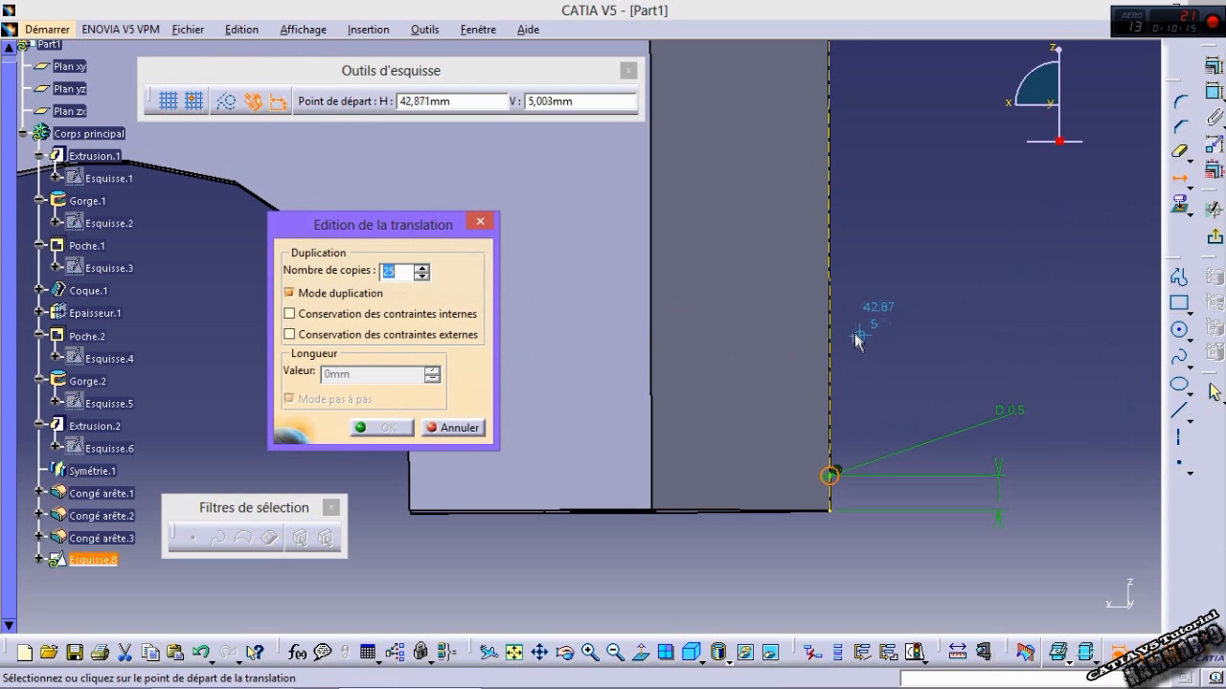
pyautogui.click(832, 432)
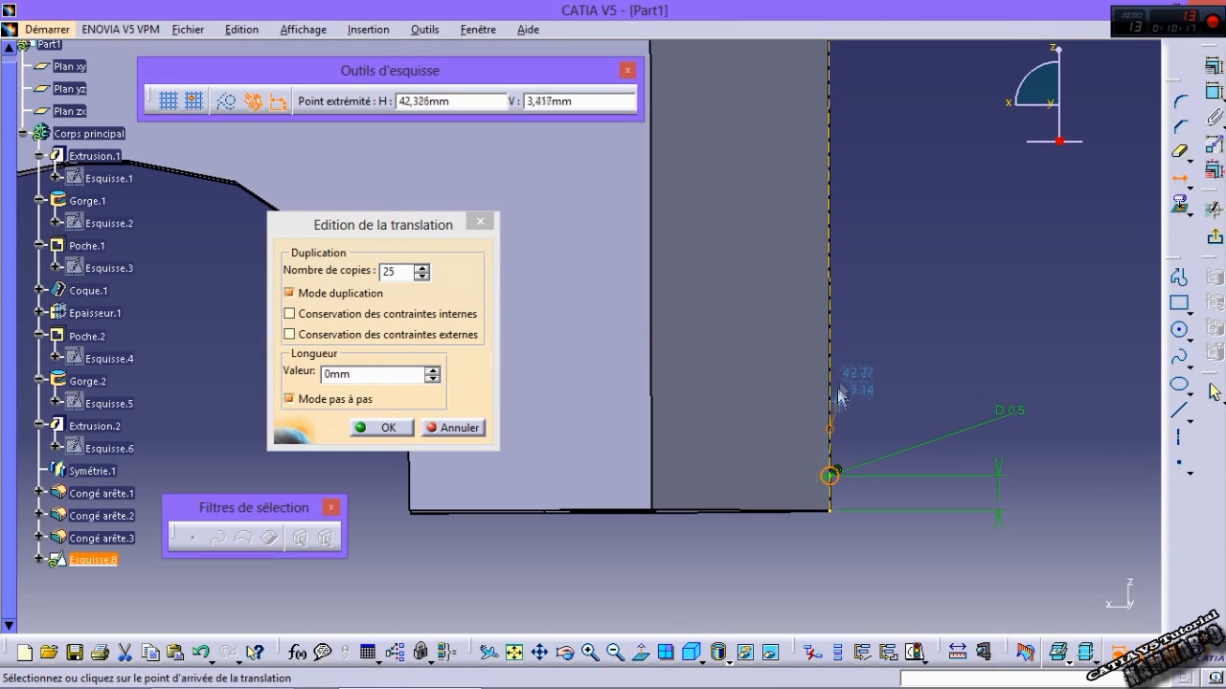
pyautogui.click(386, 373)
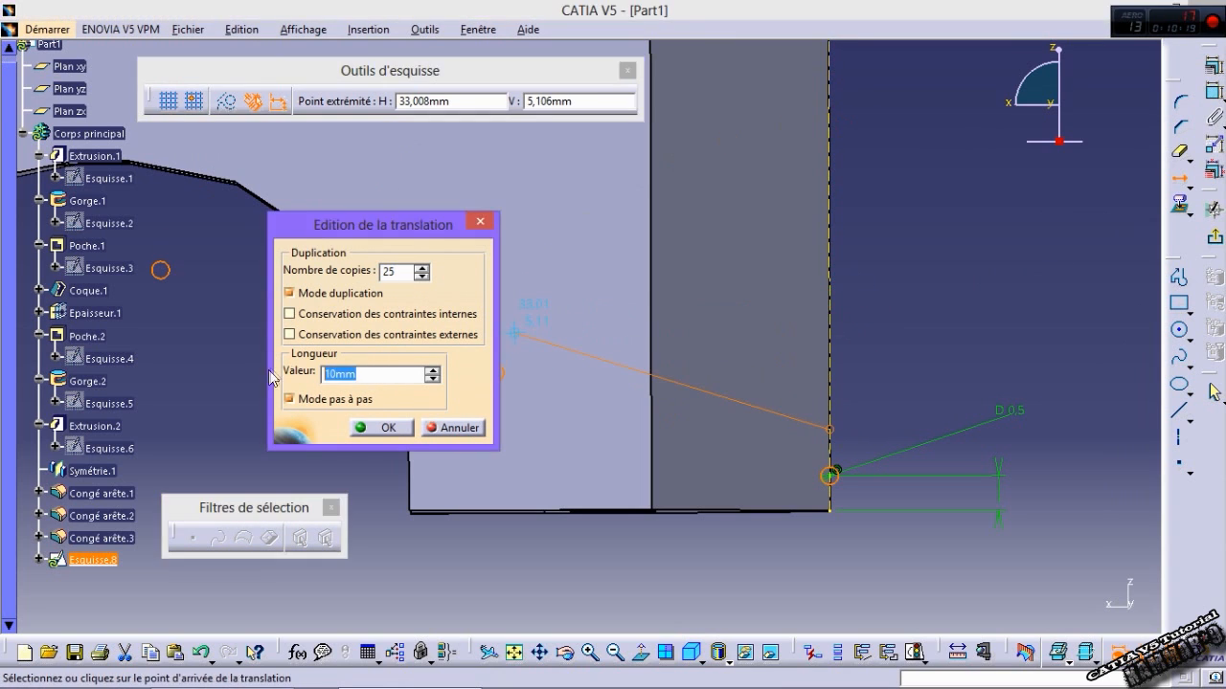
pyautogui.write('5')
pyautogui.press('Return')
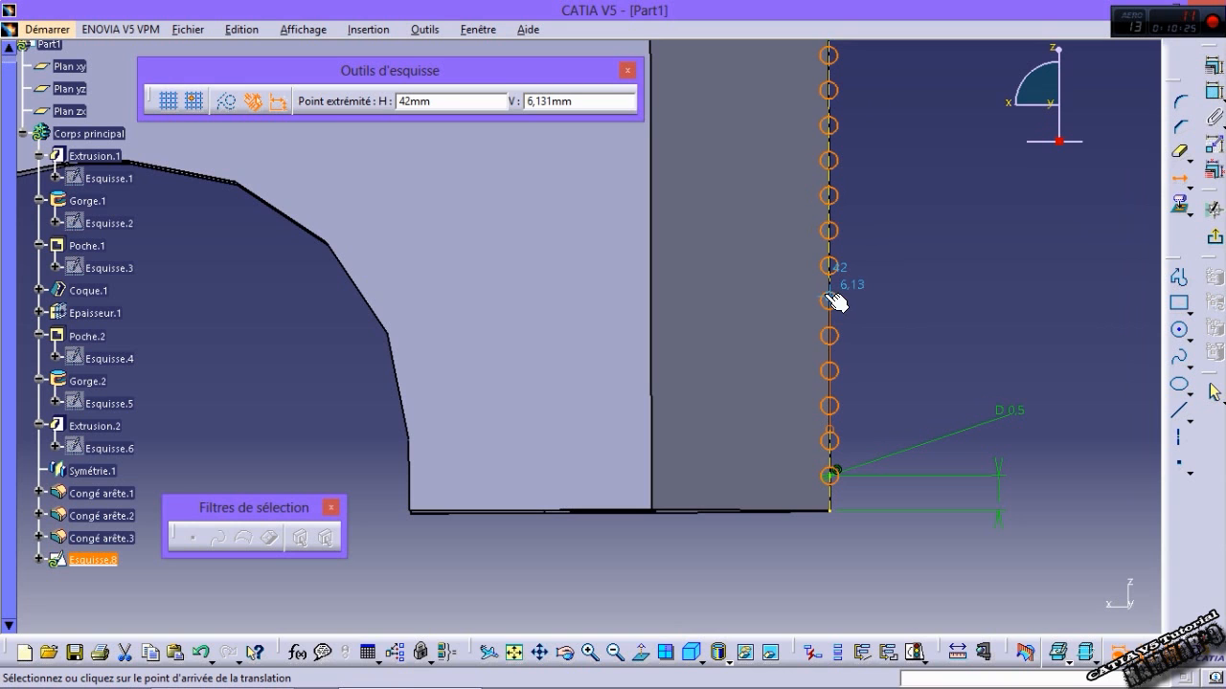
pyautogui.click(830, 297)
# Step: Delete the four uppermost circle copies at the upper end of the column
pyautogui.scroll(3, 969, 349)
pyautogui.moveTo(914, 327); pyautogui.dragTo(937, 510, button='middle')
pyautogui.click(914, 326)
pyautogui.moveTo(823, 392); pyautogui.dragTo(892, 584, button='middle')
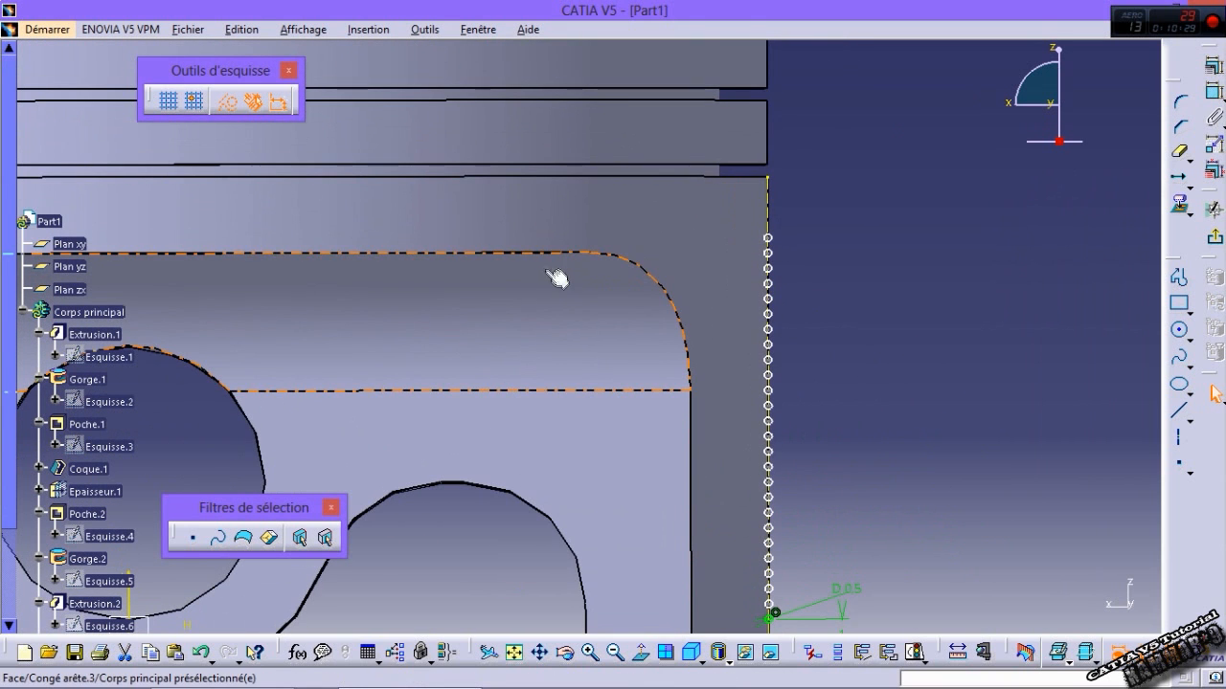
pyautogui.click(814, 295)
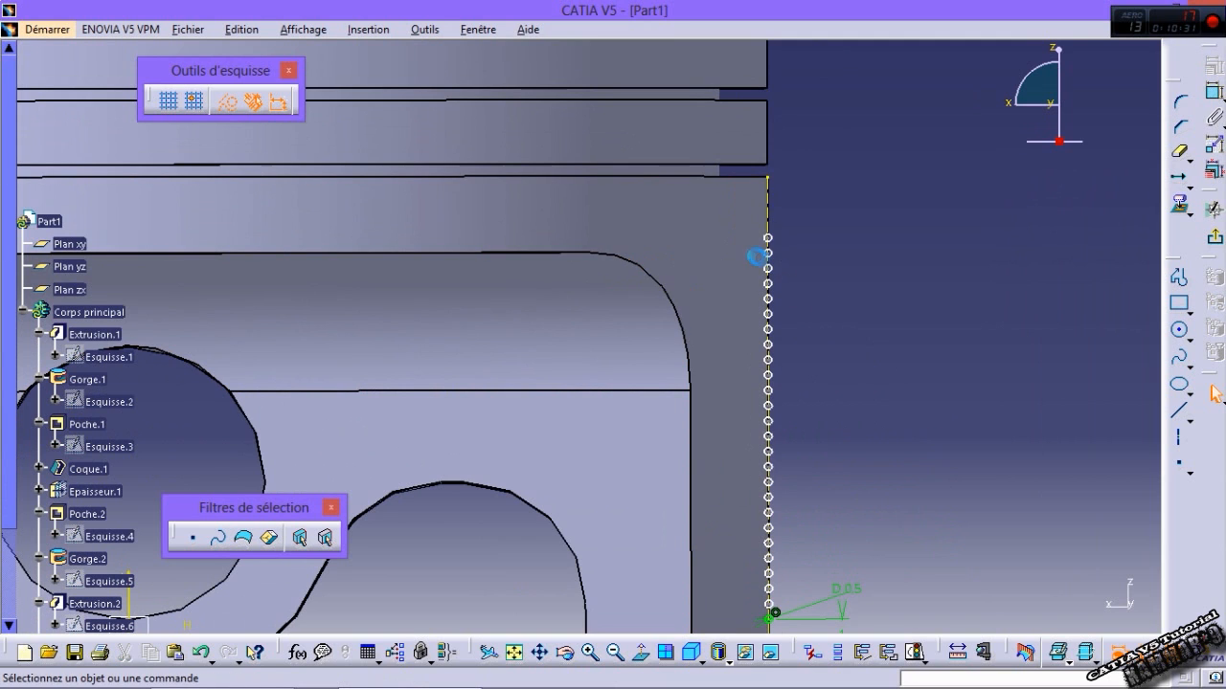
pyautogui.moveTo(730, 220); pyautogui.dragTo(729, 220)
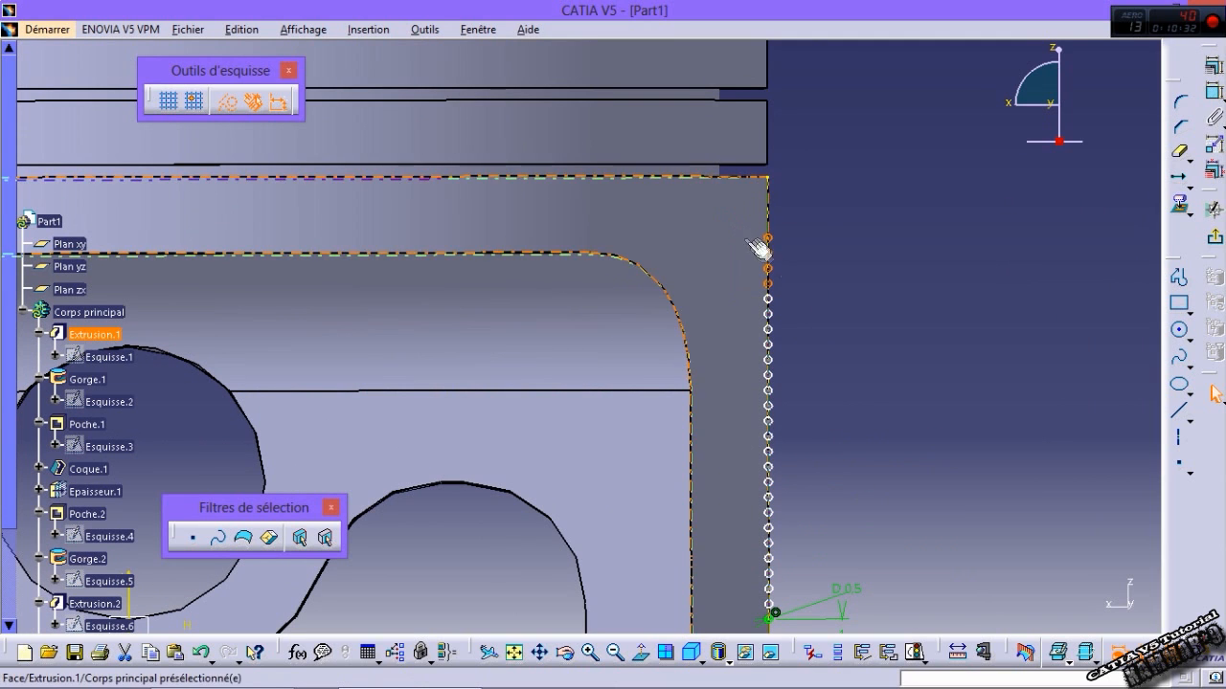
pyautogui.click(889, 341)
# Step: Exit the sketch and cut its circles as a 360-degree groove around the piston's central axis
pyautogui.moveTo(732, 457); pyautogui.dragTo(804, 432, button='middle')
pyautogui.moveTo(697, 441); pyautogui.dragTo(884, 416, button='middle')
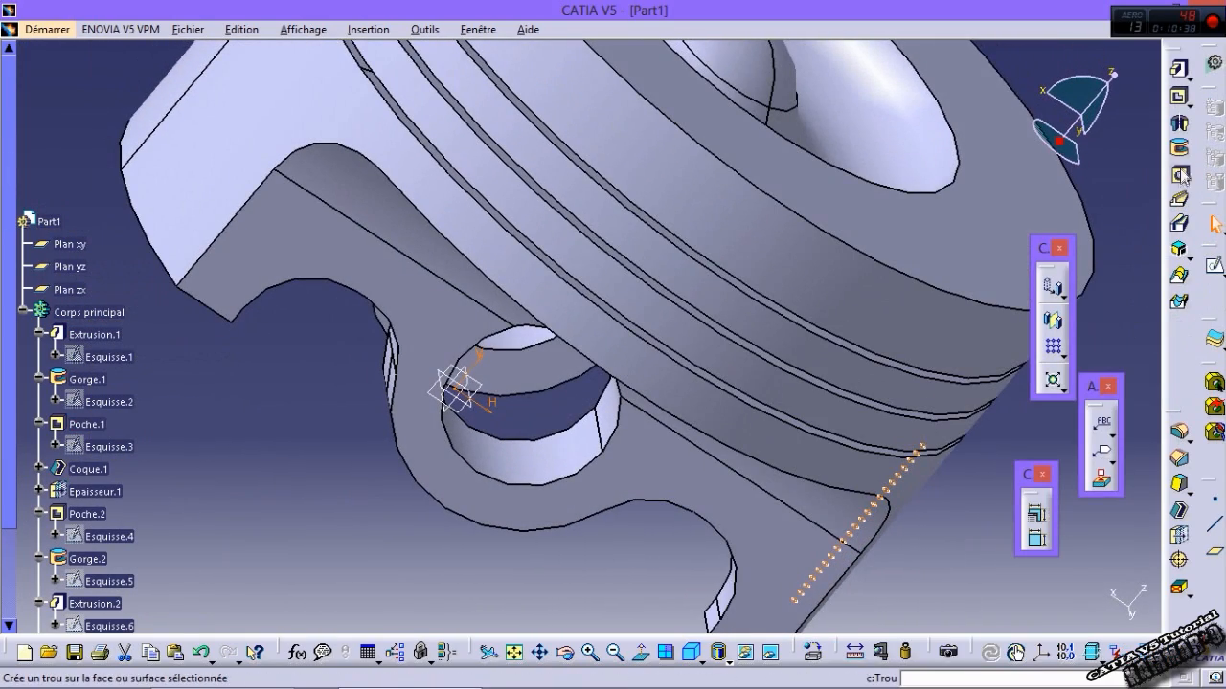
pyautogui.click(1180, 147)
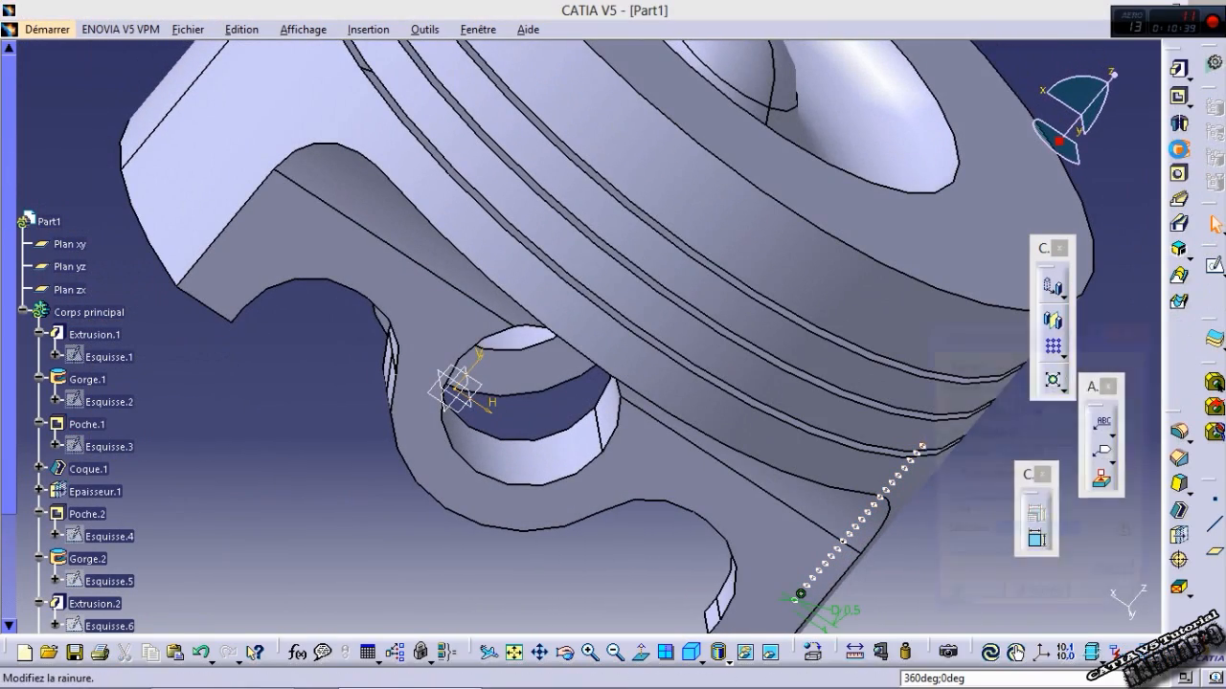
pyautogui.click(747, 252)
pyautogui.click(968, 605)
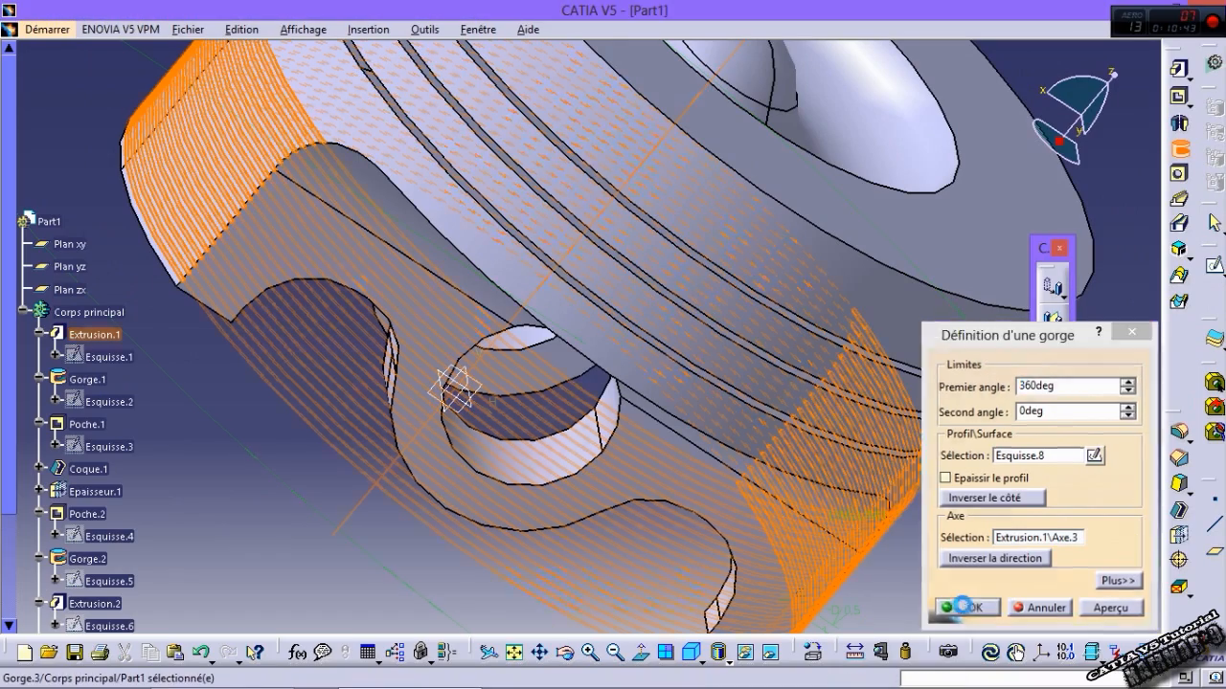
# Step: Start a sketch on the zx plane and draw a centred rectangle about 3.9 mm wide on the vertical axis at the lowest ring groove
pyautogui.moveTo(852, 464); pyautogui.dragTo(657, 399, button='middle')
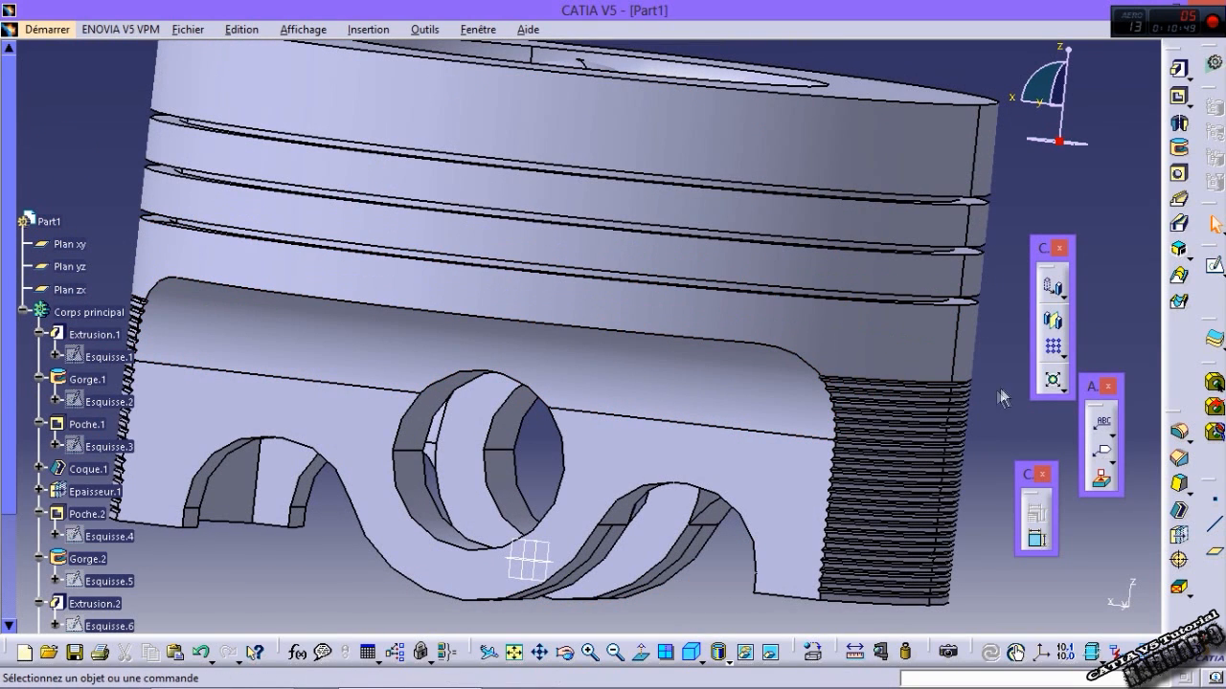
pyautogui.click(534, 558)
pyautogui.click(1214, 266)
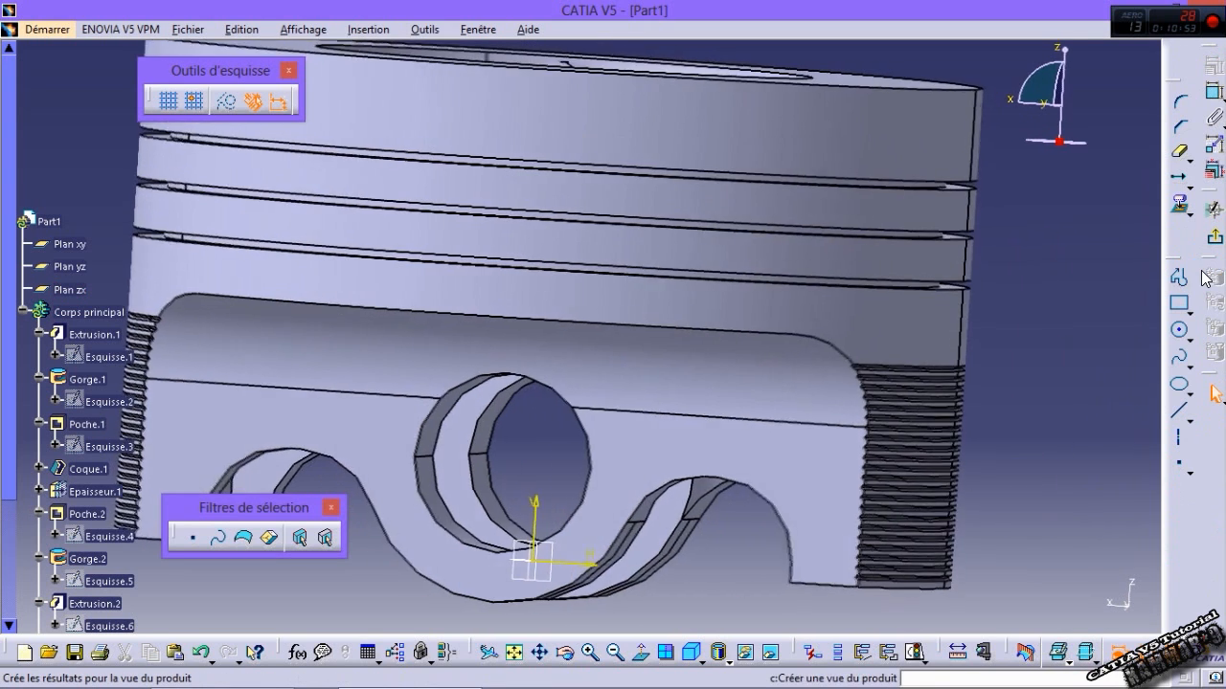
pyautogui.click(1188, 314)
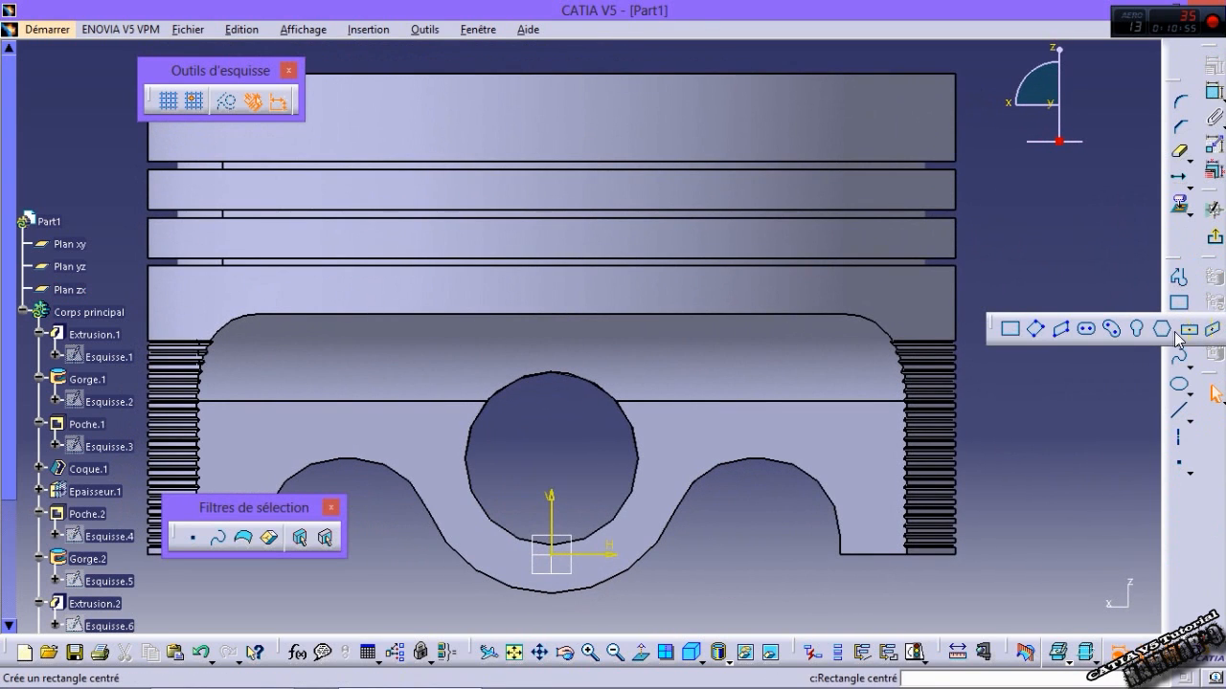
pyautogui.click(1188, 330)
pyautogui.moveTo(551, 402)
pyautogui.mouseDown(button='middle')
pyautogui.moveTo(635, 405)
pyautogui.moveTo(635, 304)
pyautogui.mouseUp(button='middle')
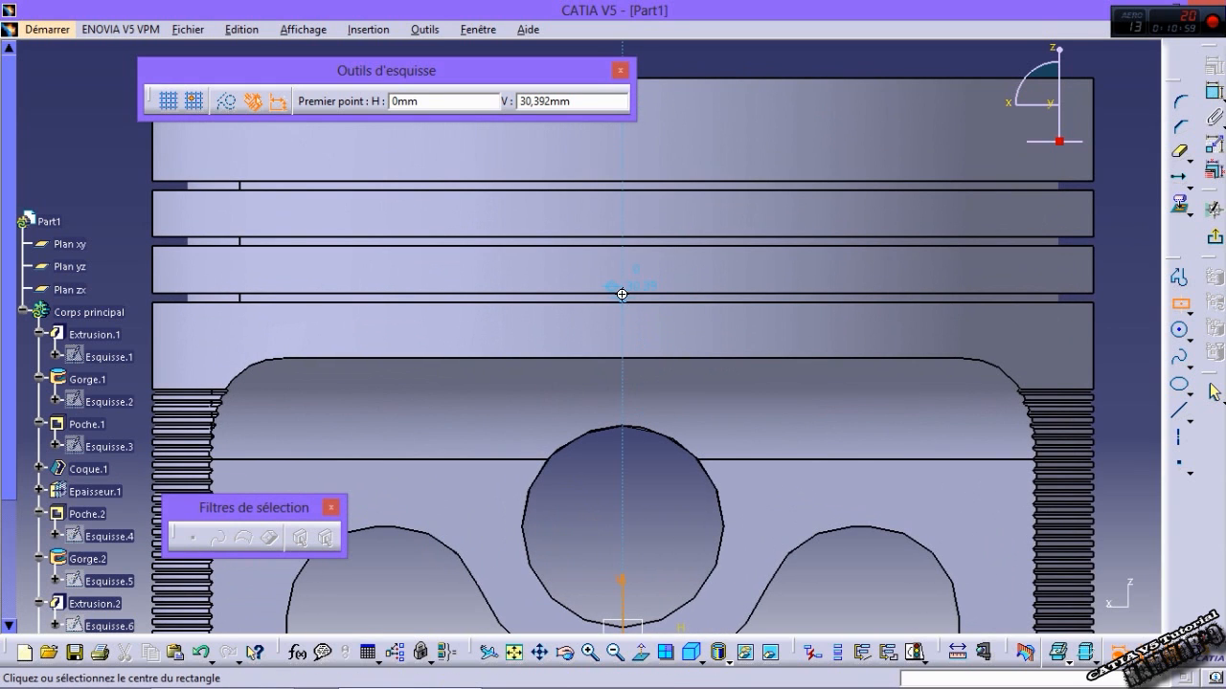
pyautogui.moveTo(622, 296); pyautogui.dragTo(634, 212, button='middle')
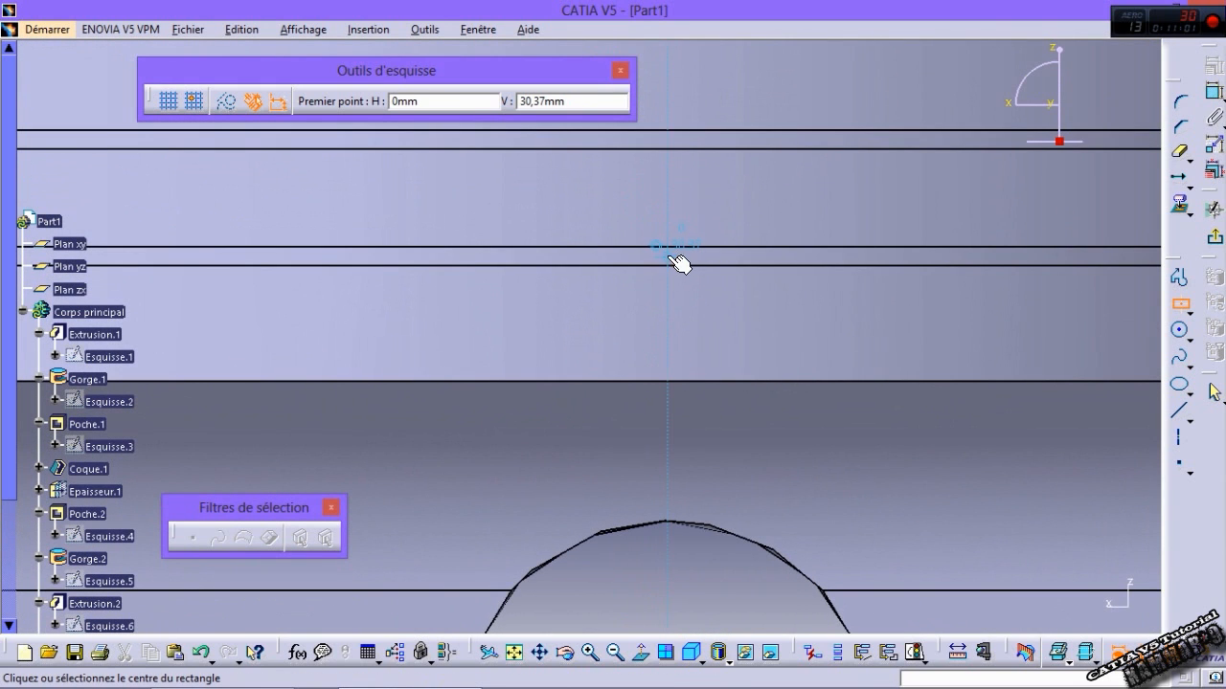
pyautogui.click(669, 255)
pyautogui.click(713, 277)
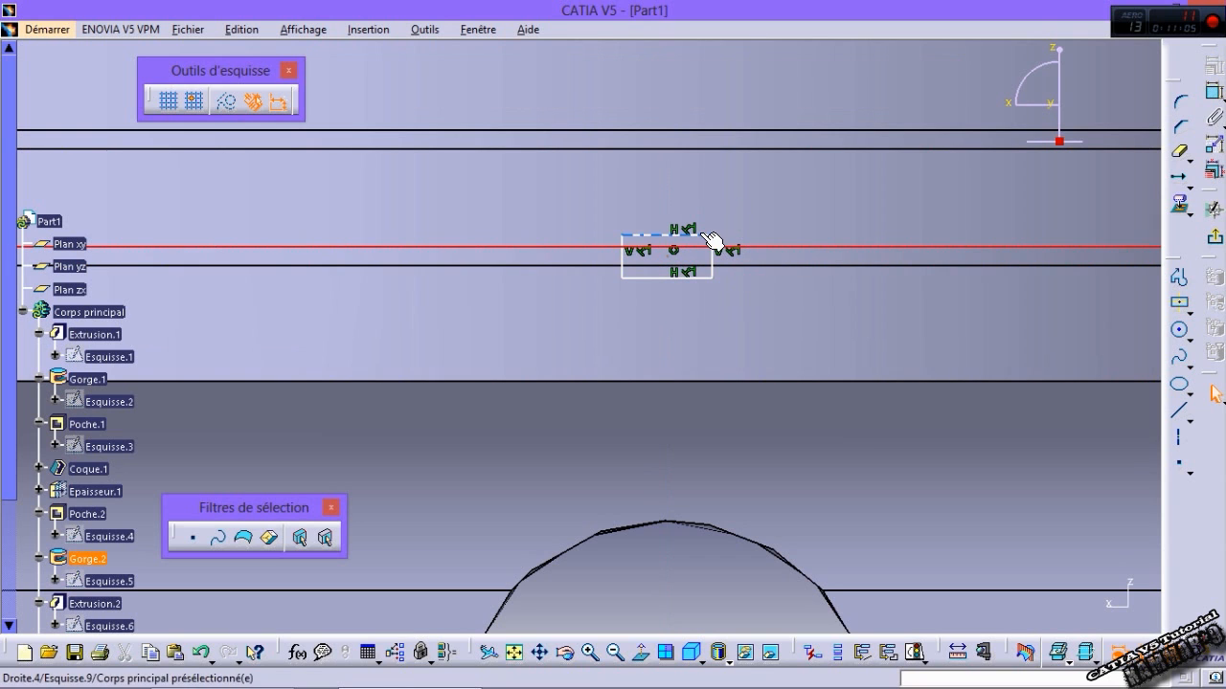
# Step: Constrain the rectangle's upper side to be coincident with the upper edge of the lowest ring groove
pyautogui.click(711, 237)
pyautogui.click(1179, 151)
pyautogui.click(1005, 453)
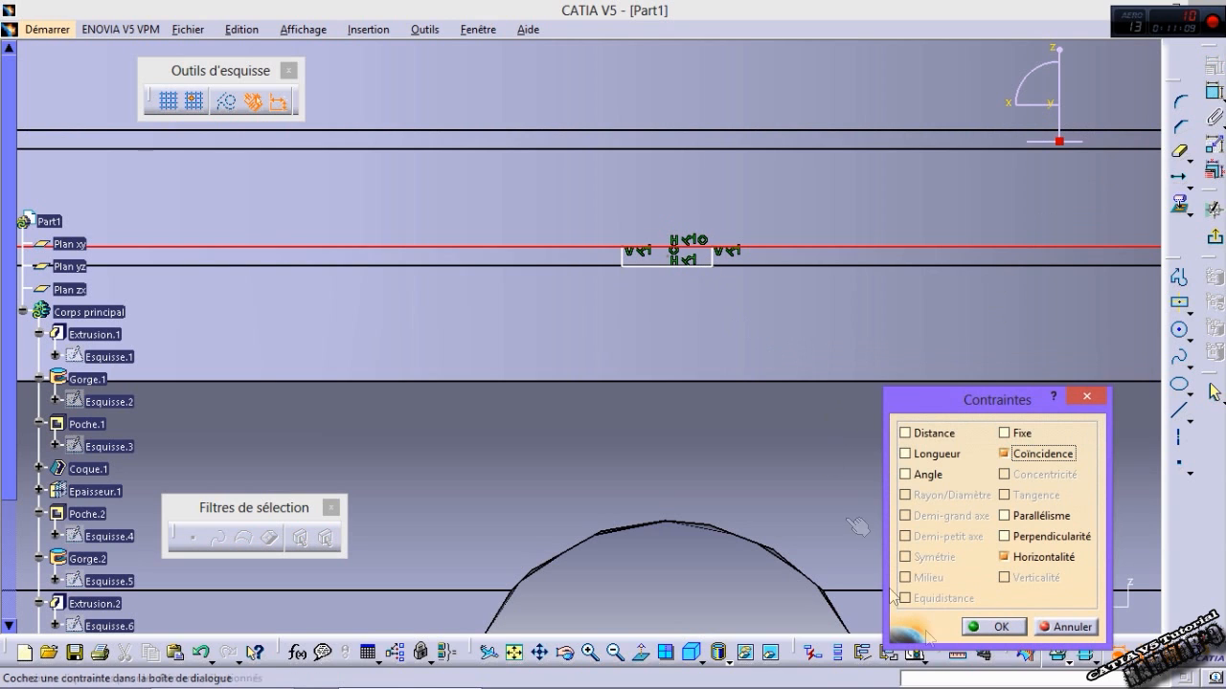
pyautogui.click(991, 627)
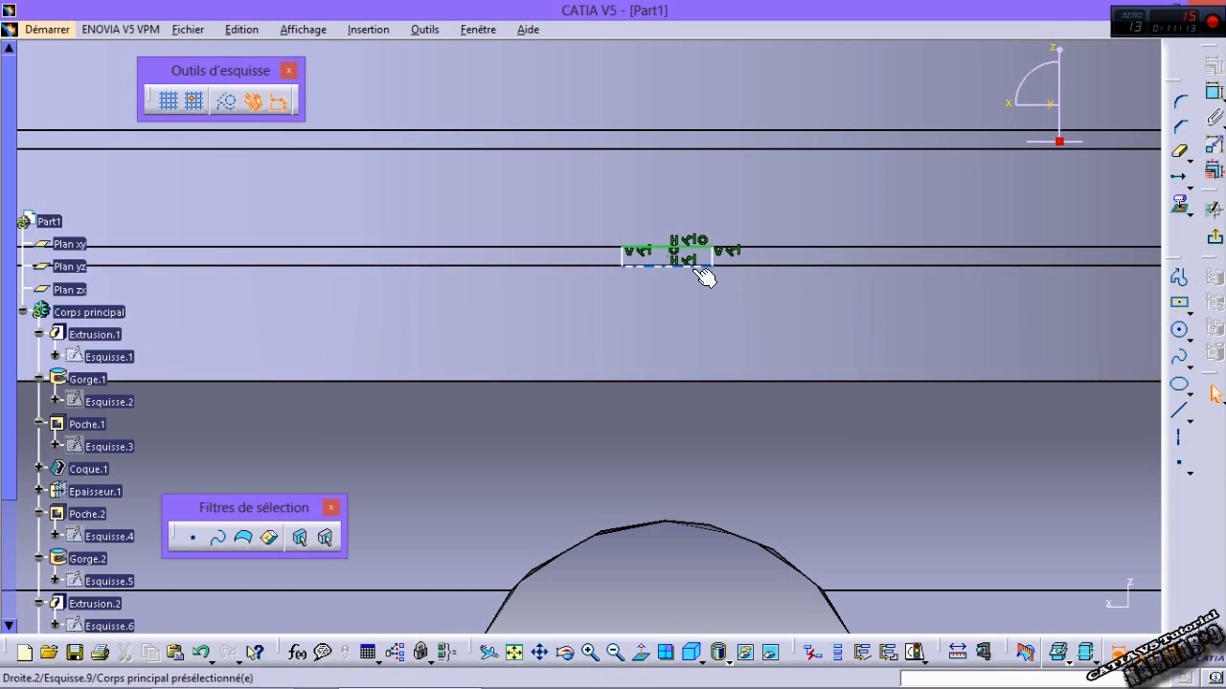
pyautogui.click(754, 269)
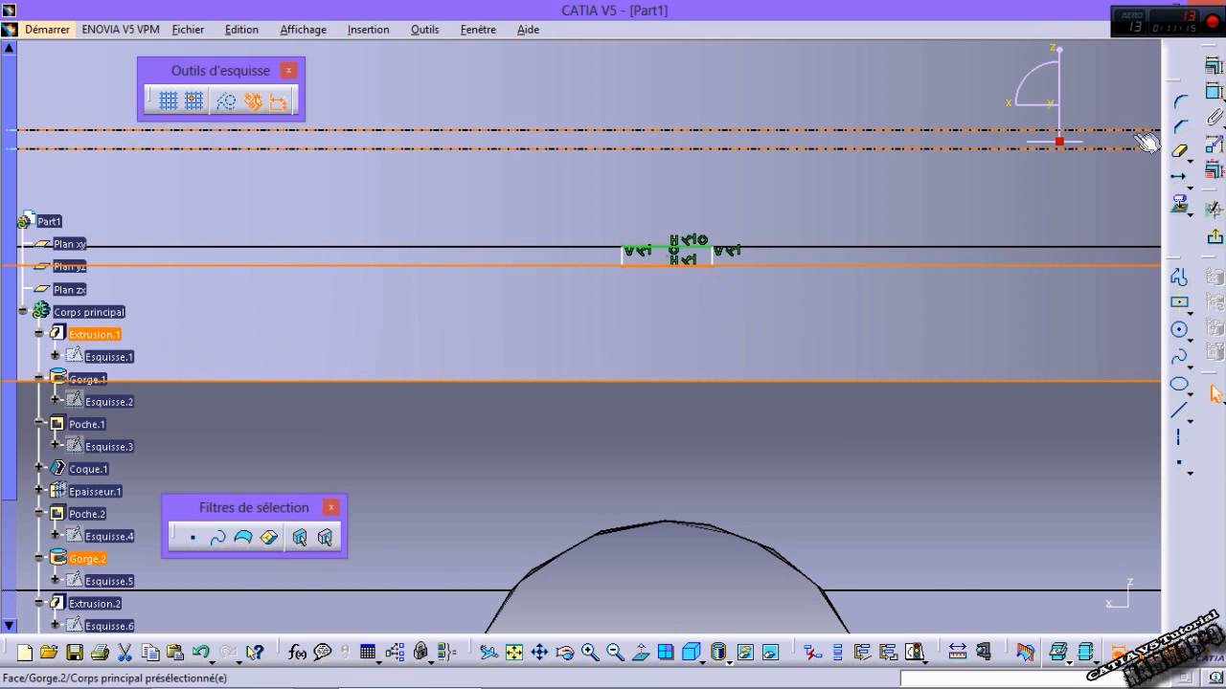
pyautogui.click(1213, 66)
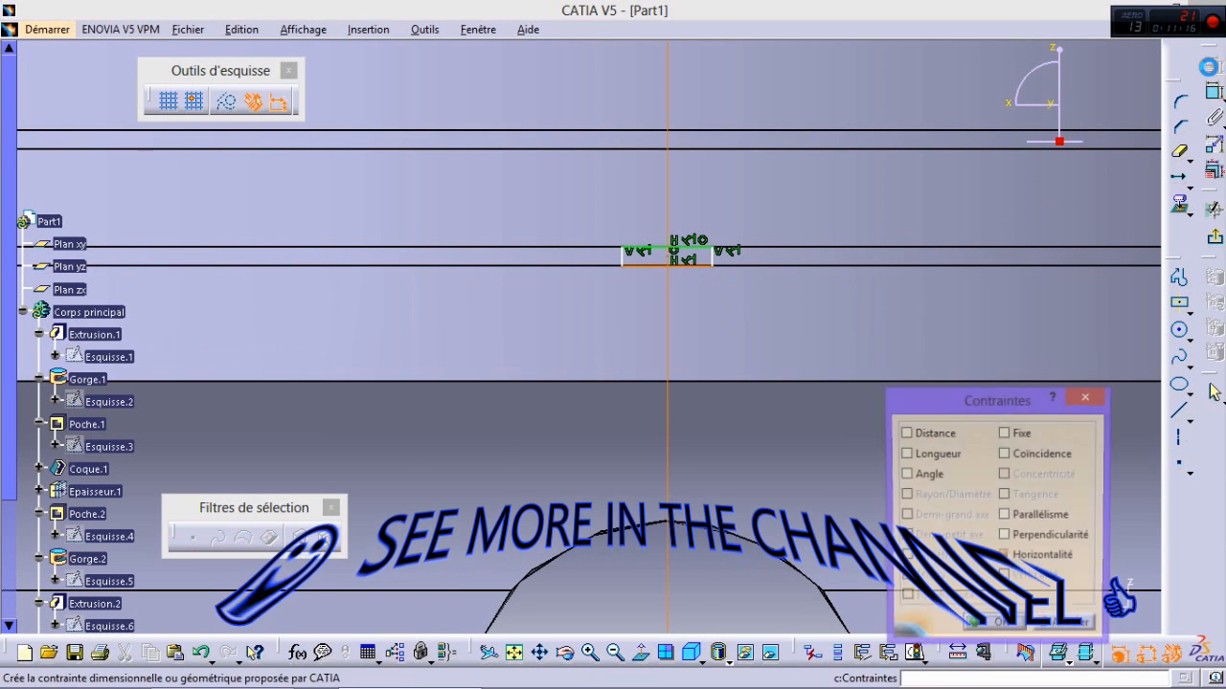
pyautogui.click(1003, 454)
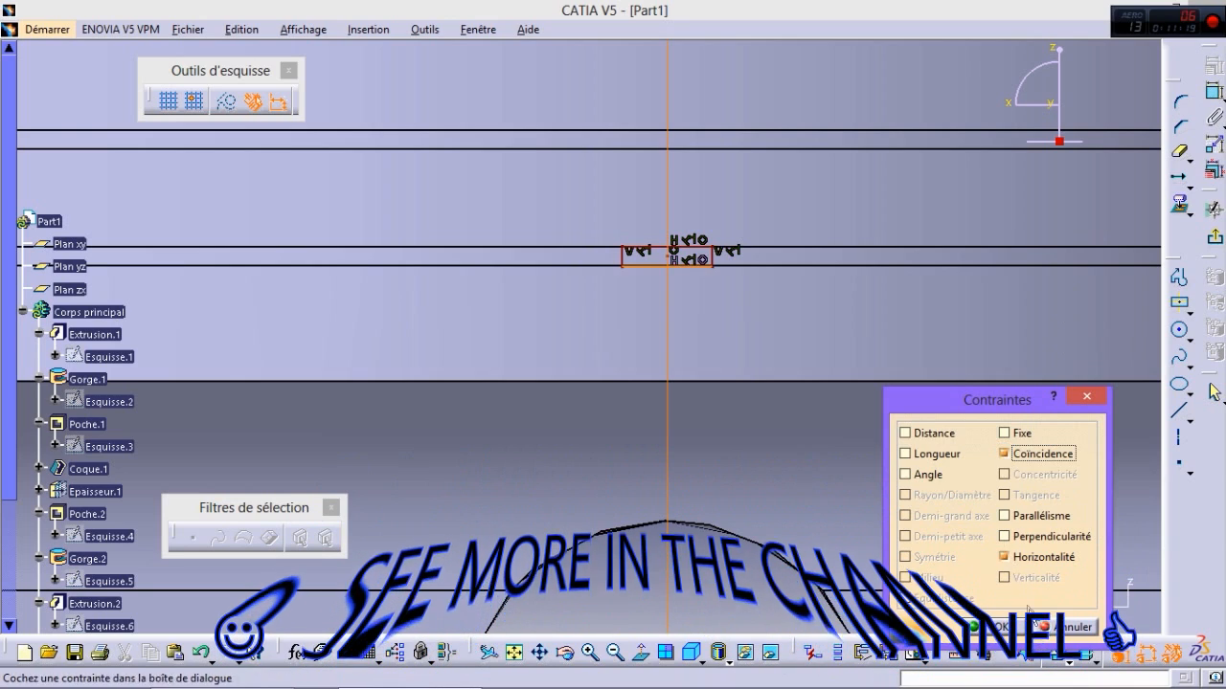
pyautogui.click(999, 627)
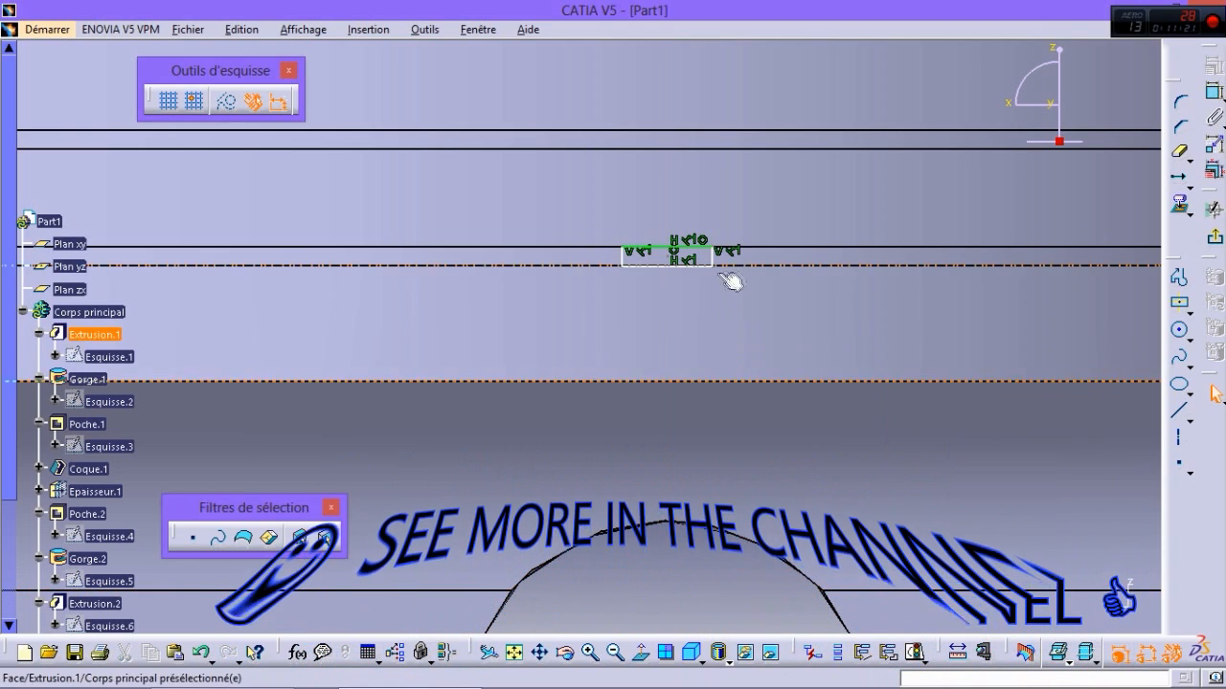
# Step: Constrain the rectangle's lower side to be coincident with the lower edge of the lowest ring groove
pyautogui.click(705, 269)
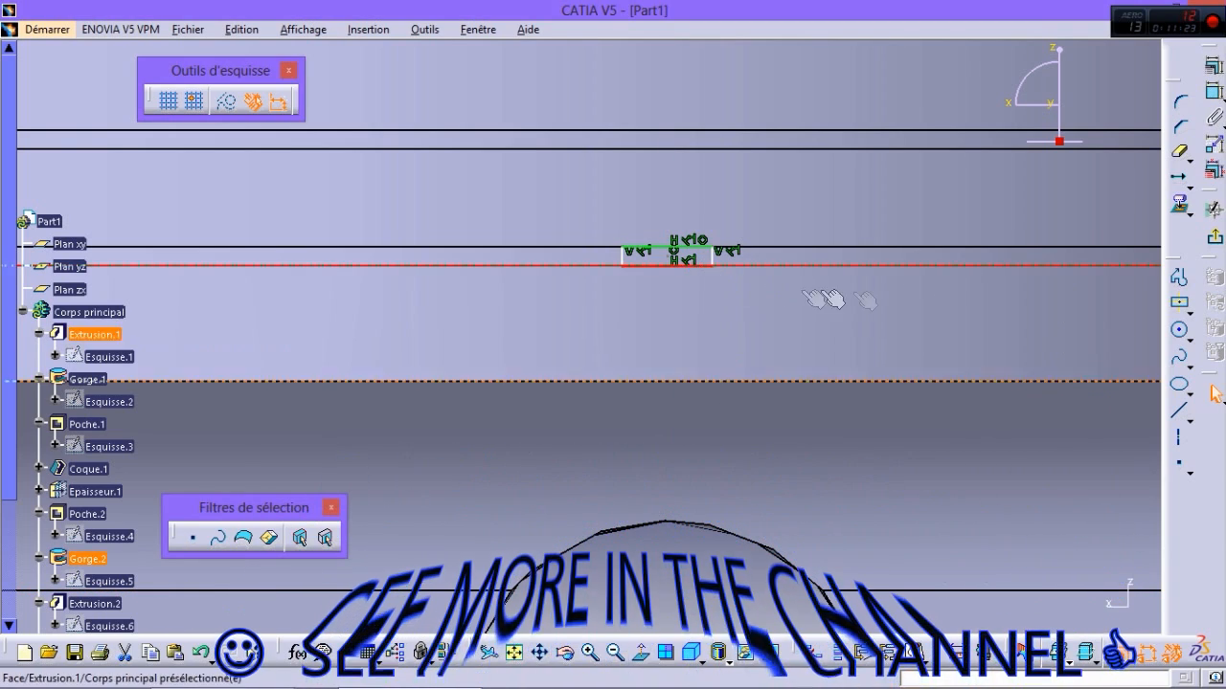
pyautogui.click(812, 652)
pyautogui.click(1042, 453)
pyautogui.click(999, 627)
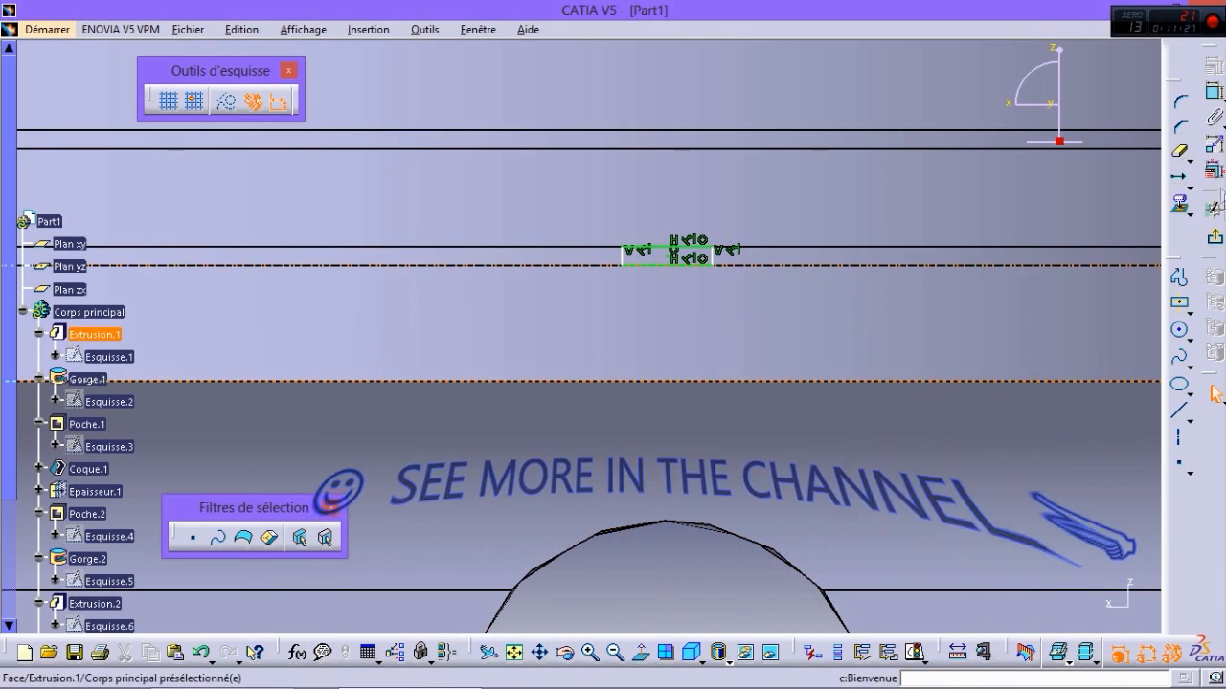
# Step: Dimension the distance between the rectangle's two vertical sides and set it to 2 mm
pyautogui.click(713, 256)
pyautogui.click(622, 256)
pyautogui.click(651, 581)
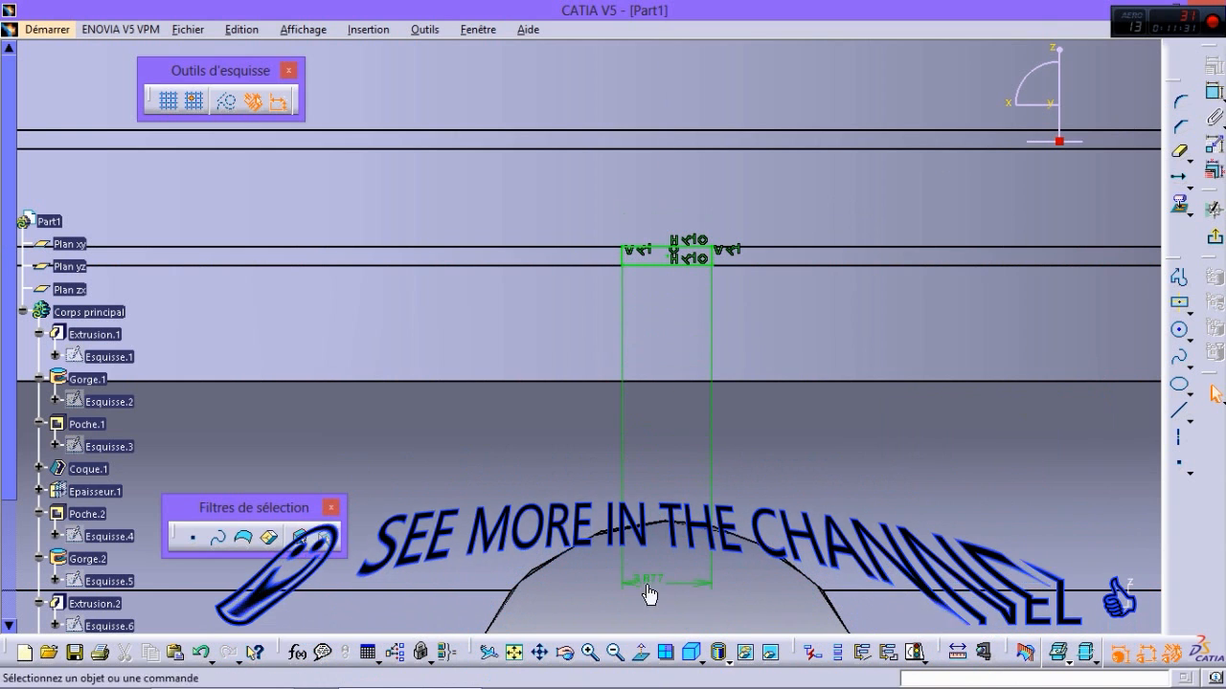
pyautogui.doubleClick(651, 581)
pyautogui.write('2')
pyautogui.press('Return')
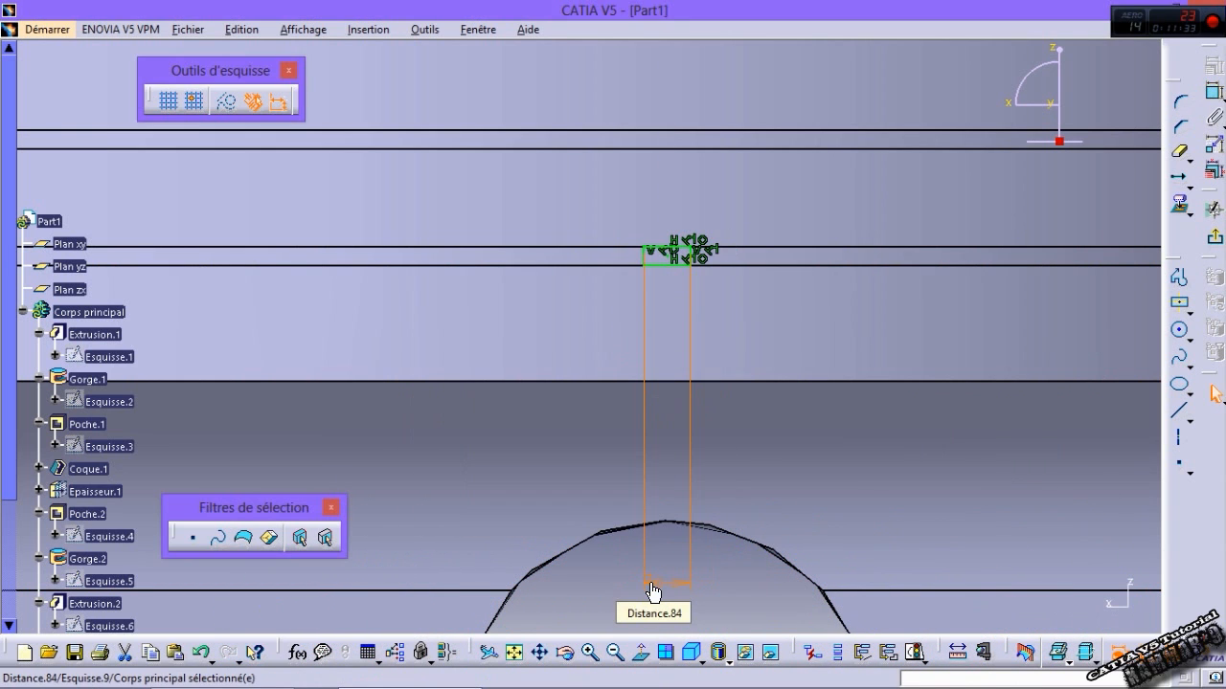
# Step: Exit the sketch and cut the small ring-groove rectangle as a pocket with the limit type Jusqu'au dernier
pyautogui.moveTo(805, 579)
pyautogui.mouseDown(button='middle')
pyautogui.moveTo(738, 490)
pyautogui.moveTo(840, 536)
pyautogui.mouseUp(button='middle')
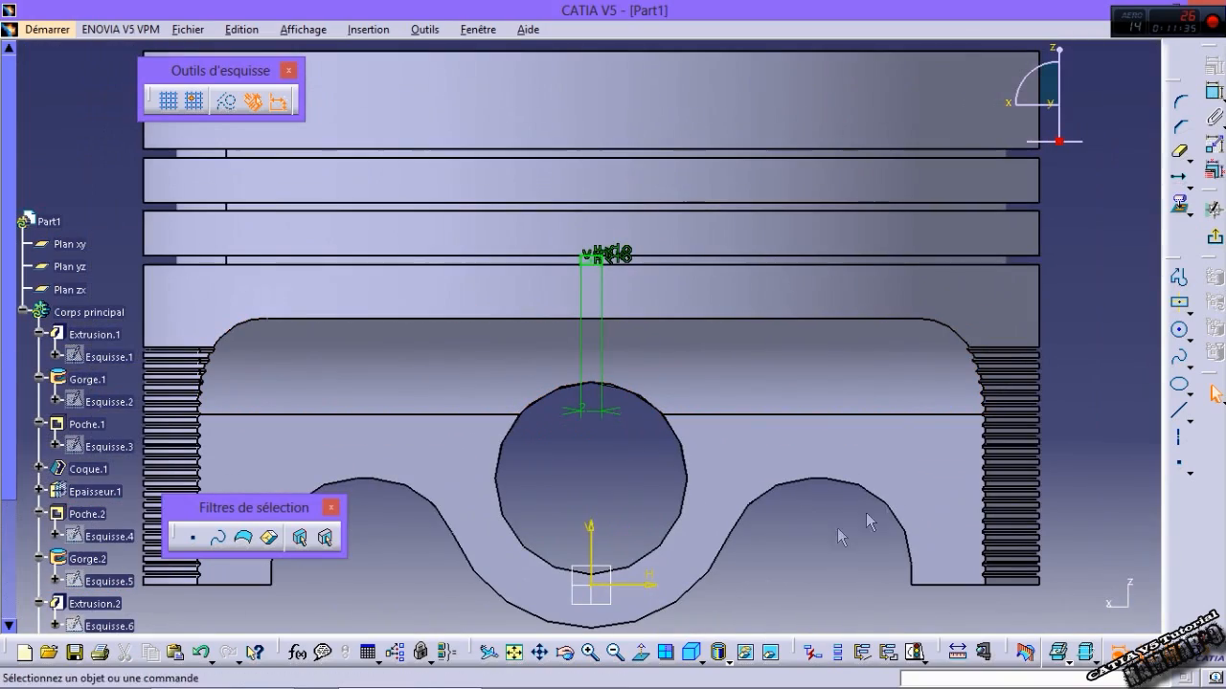
pyautogui.click(1212, 237)
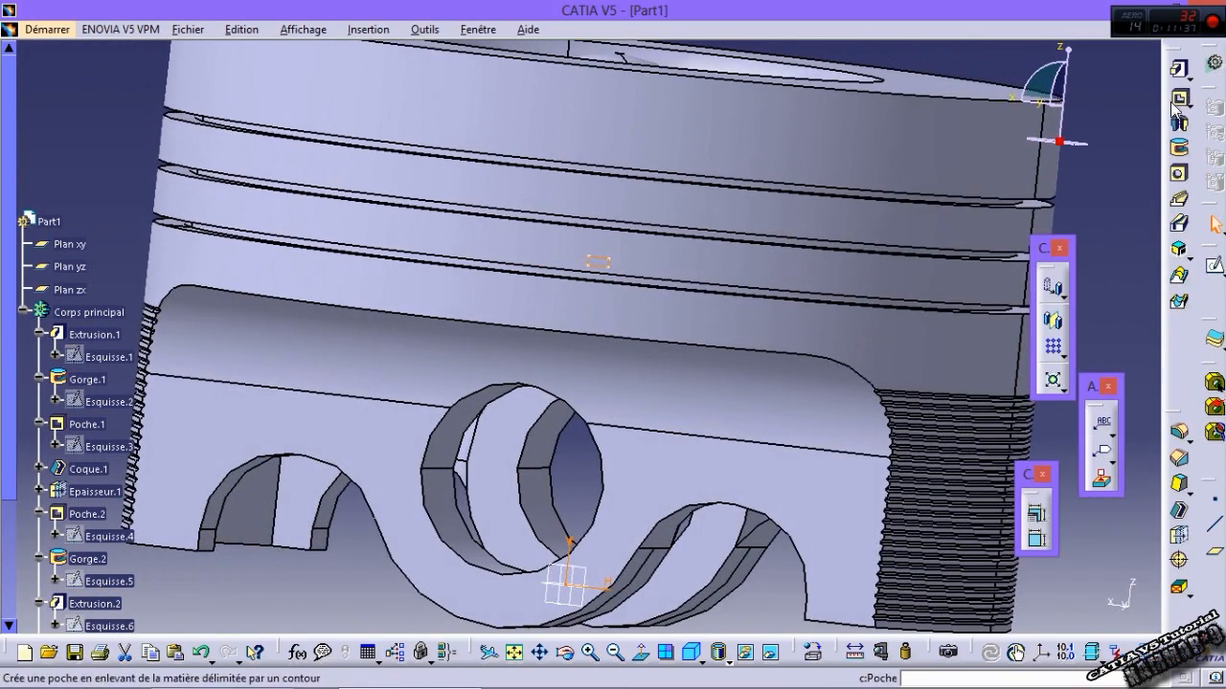
pyautogui.click(1174, 98)
pyautogui.click(1023, 233)
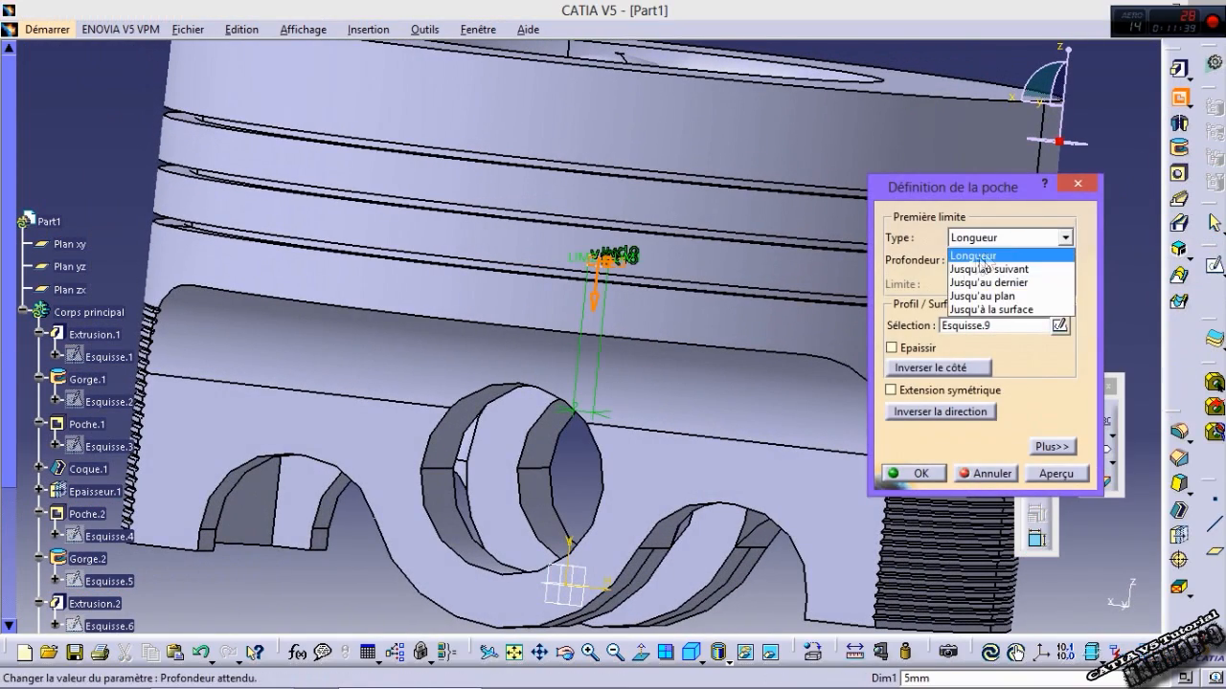
pyautogui.click(1015, 276)
pyautogui.click(1032, 473)
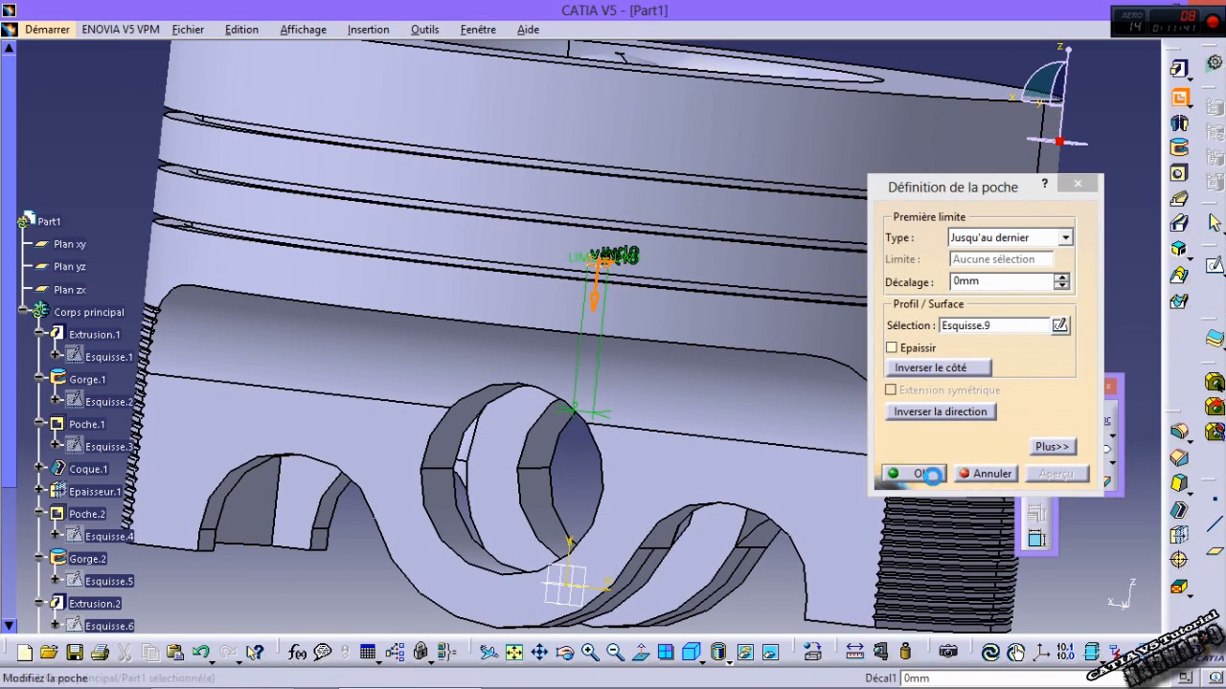
pyautogui.click(910, 473)
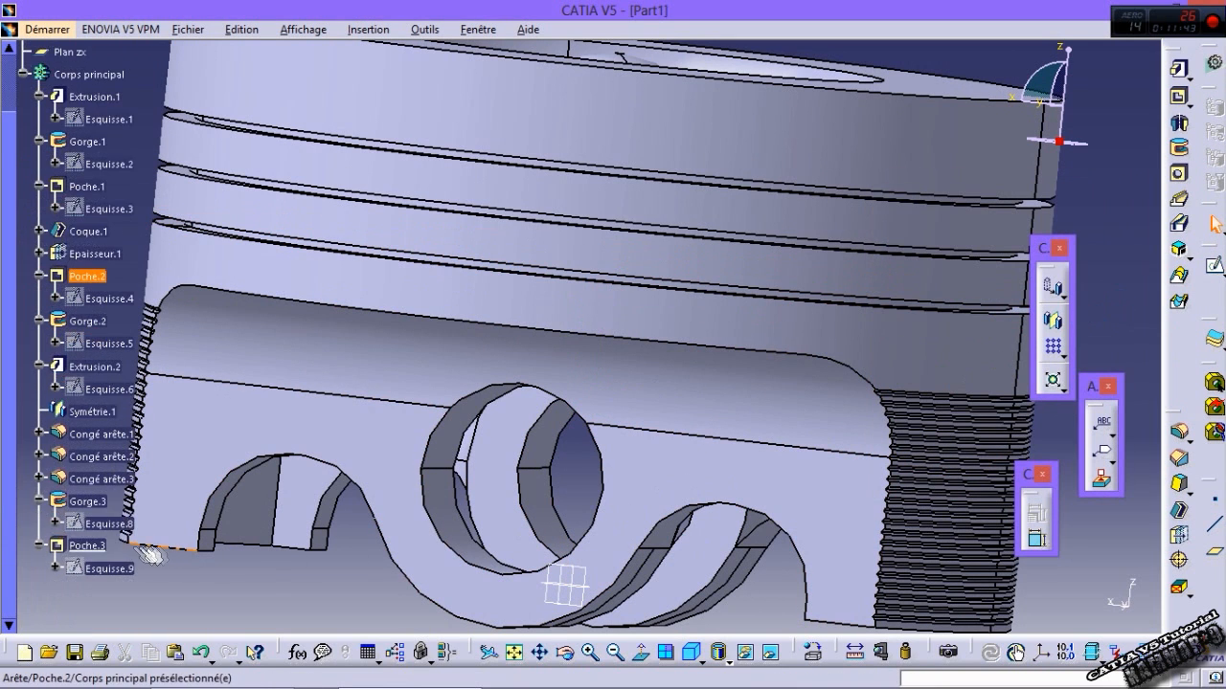
# Step: Pattern the small rectangular pocket circularly around the piston's cylindrical face as a complete crown of 30 instances
pyautogui.moveTo(546, 525); pyautogui.dragTo(329, 365, button='middle')
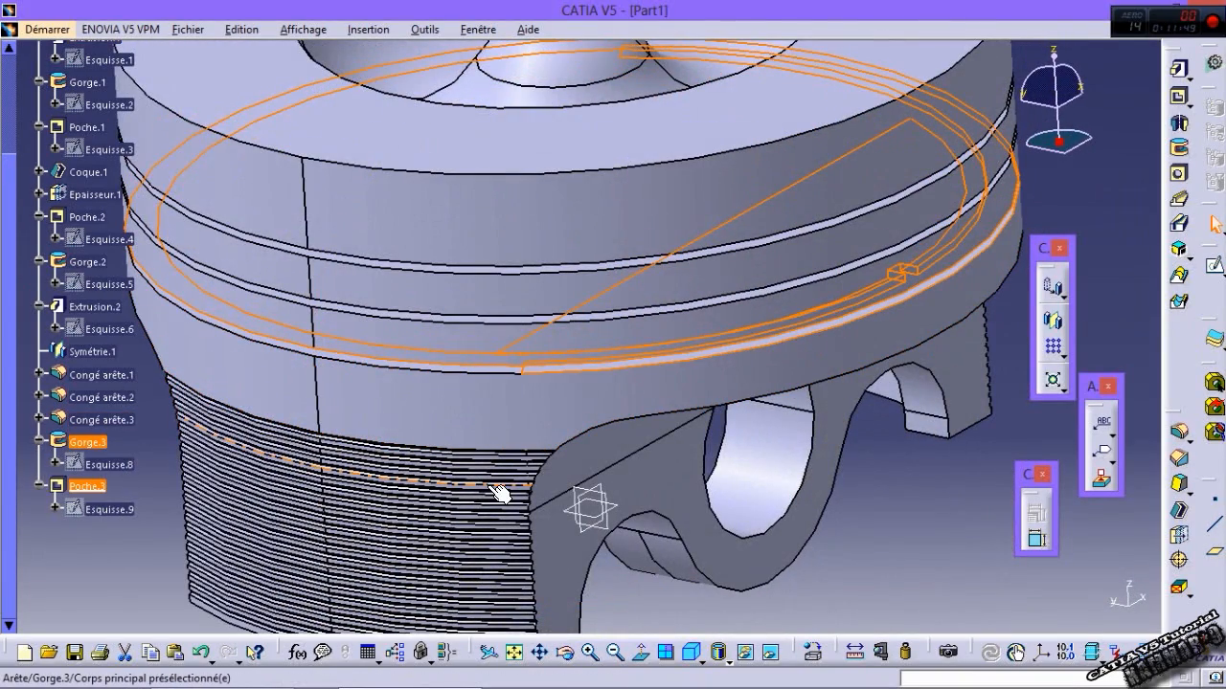
pyautogui.click(1061, 356)
pyautogui.click(1113, 380)
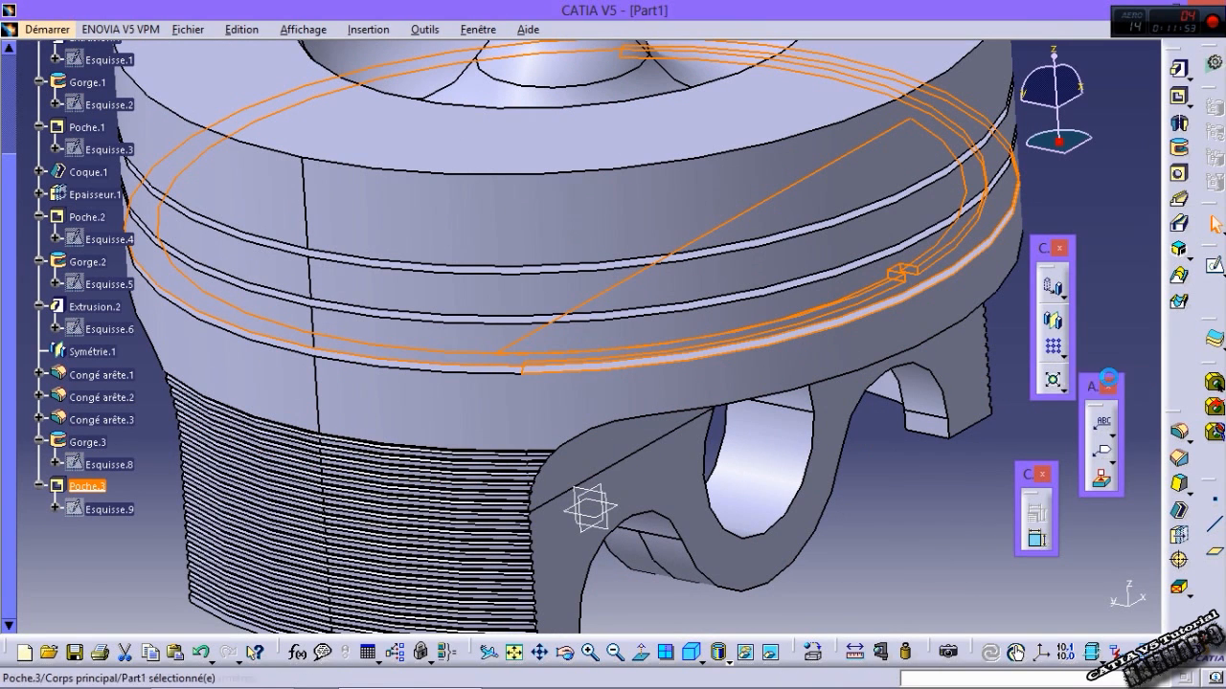
pyautogui.click(1057, 356)
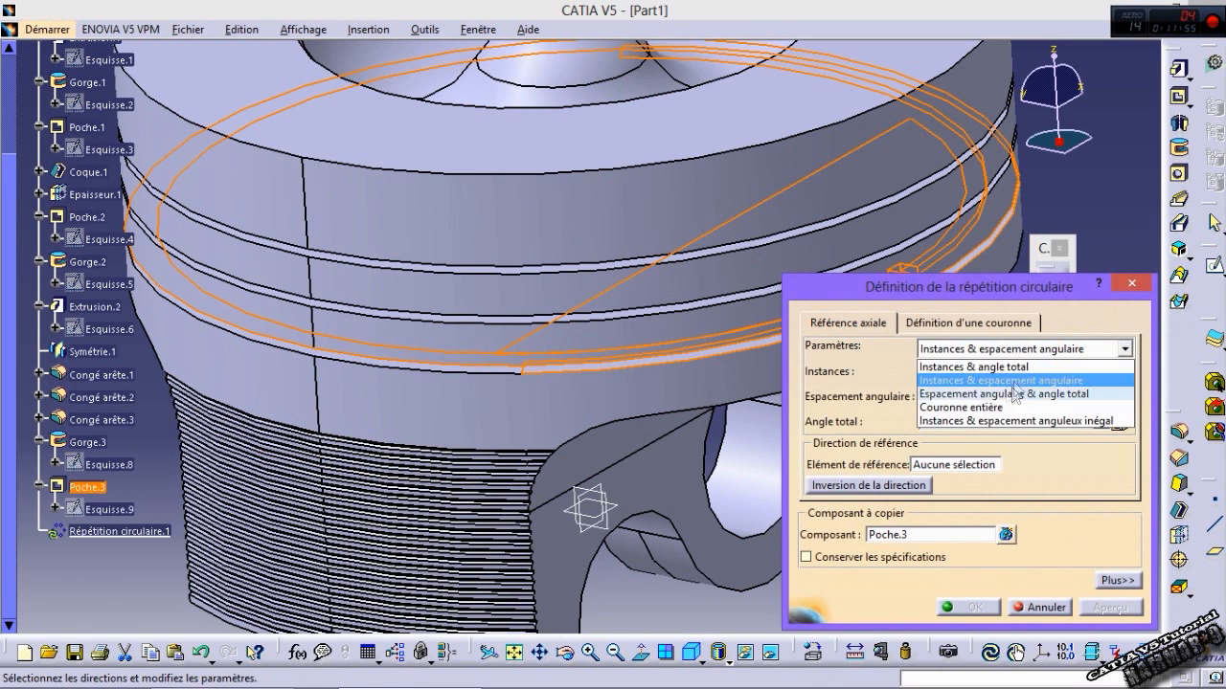
pyautogui.click(989, 403)
pyautogui.moveTo(963, 371); pyautogui.dragTo(836, 376)
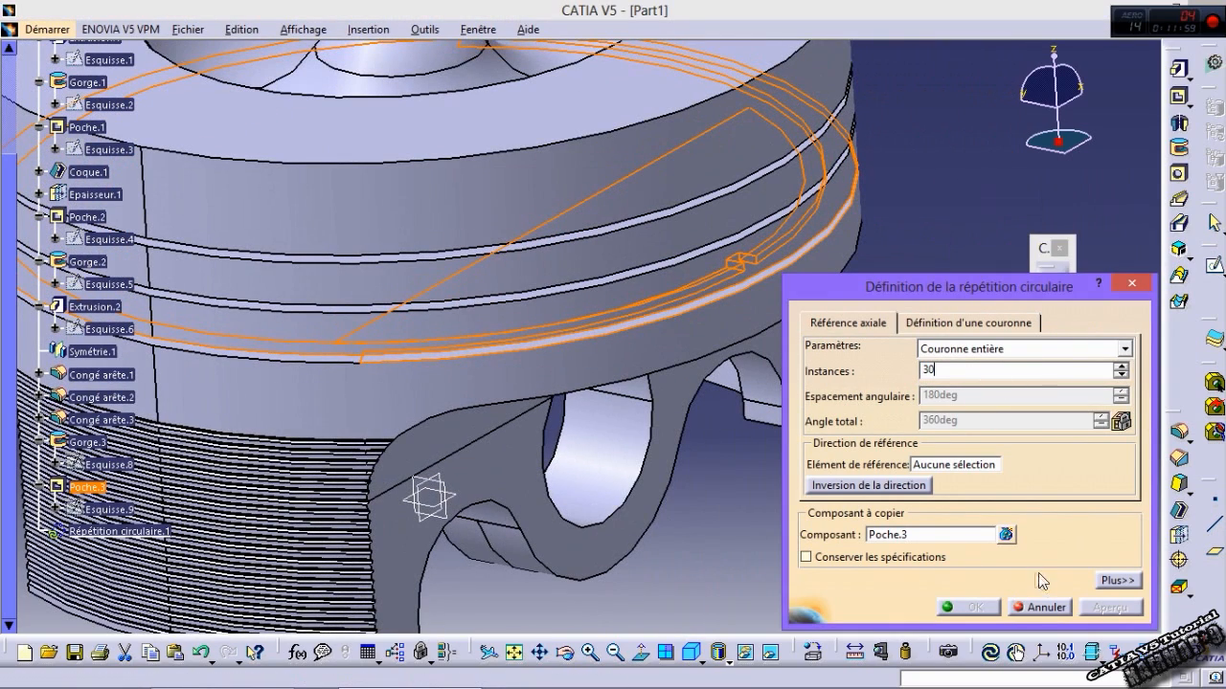
pyautogui.click(944, 465)
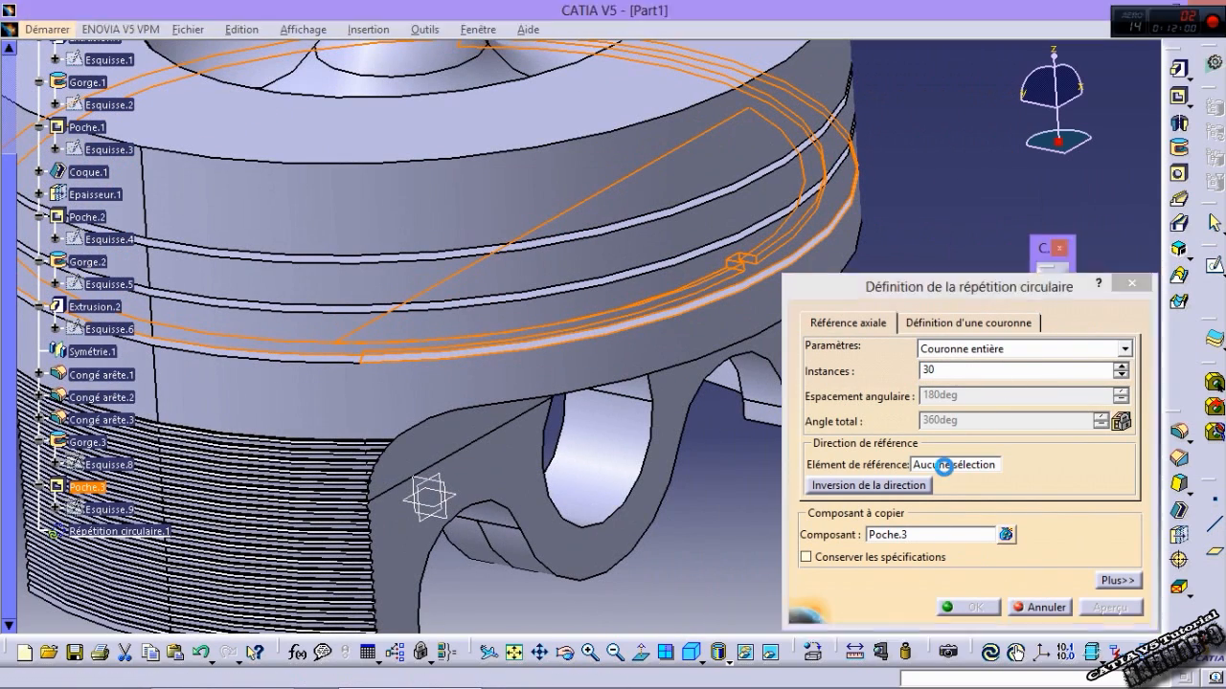
pyautogui.click(465, 207)
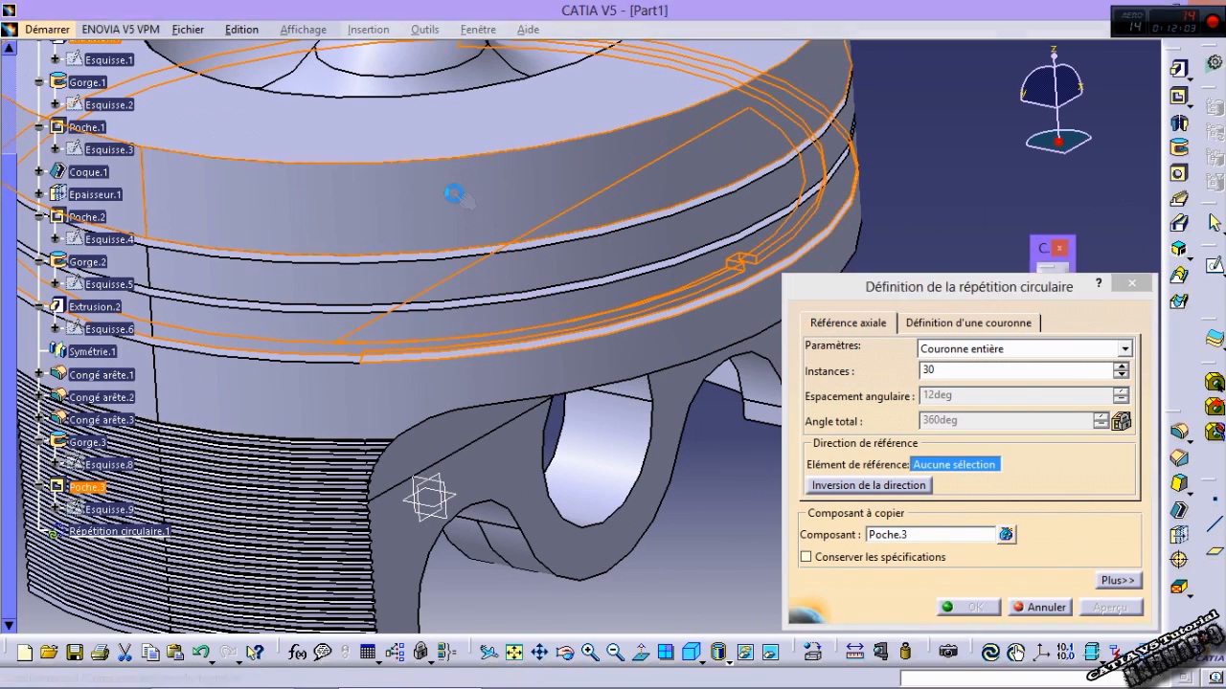
pyautogui.click(958, 607)
pyautogui.moveTo(670, 537); pyautogui.dragTo(602, 246, button='middle')
pyautogui.moveTo(605, 494); pyautogui.dragTo(791, 523, button='middle')
pyautogui.moveTo(881, 501); pyautogui.dragTo(589, 476, button='middle')
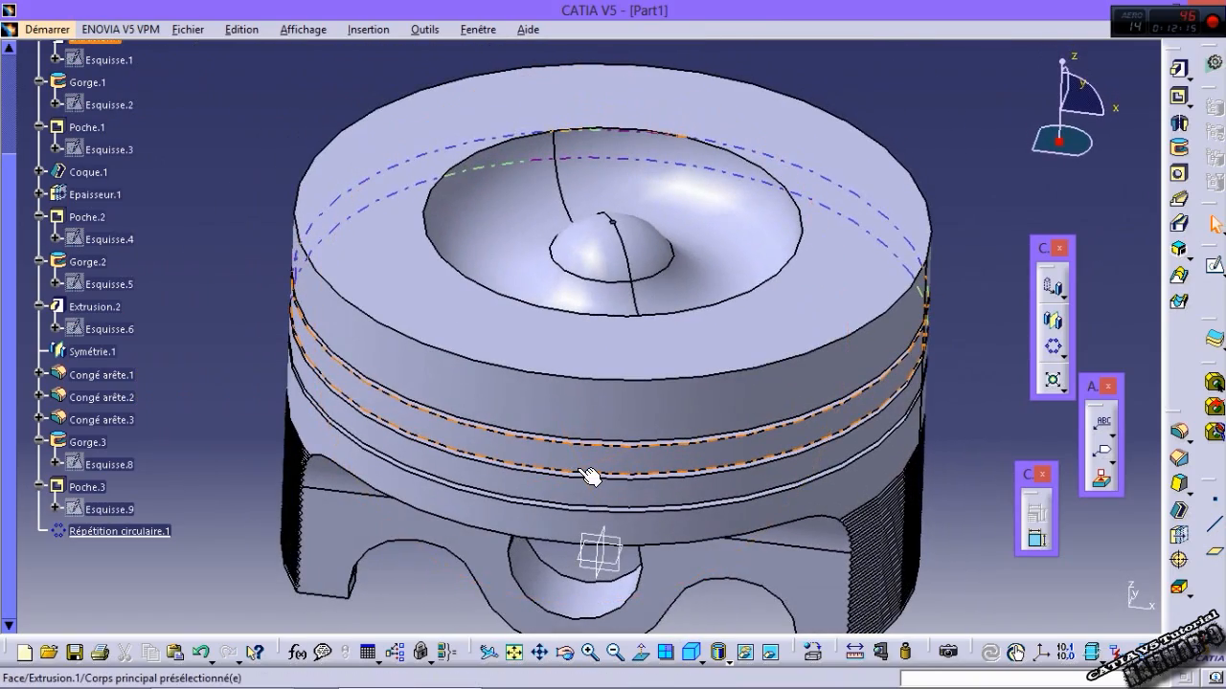
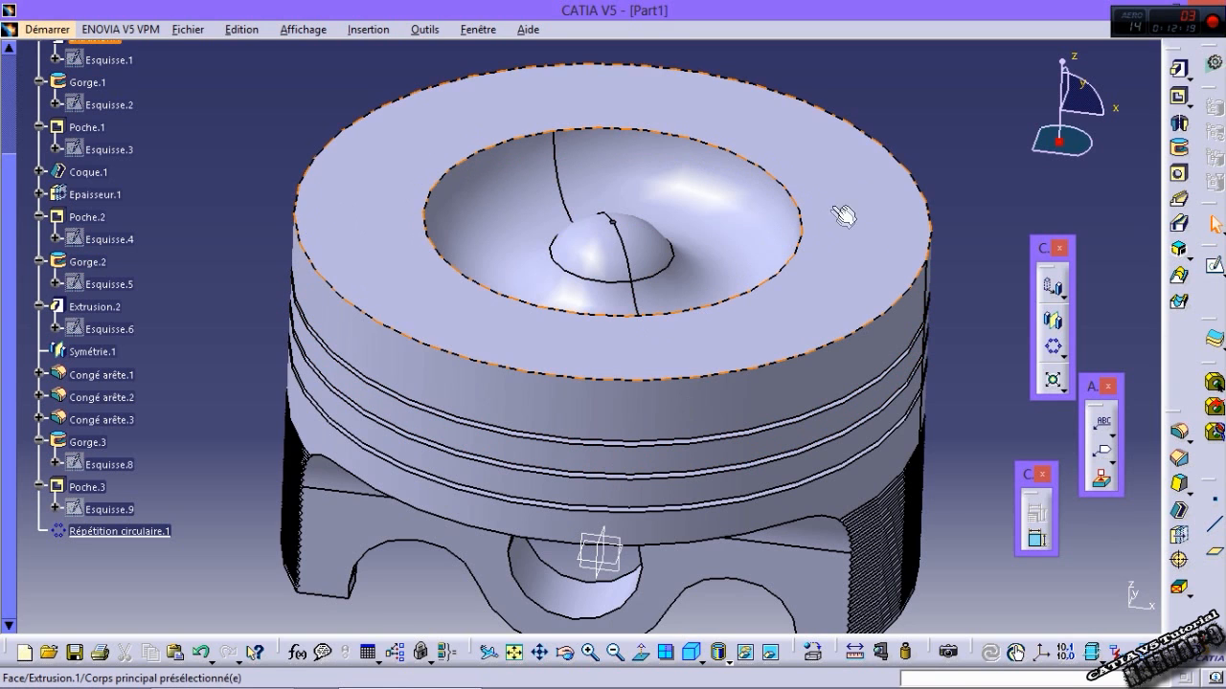
# Step: Create a reference plane offset 18 mm from the zx plane
pyautogui.click(612, 577)
pyautogui.moveTo(730, 579); pyautogui.dragTo(674, 468, button='middle')
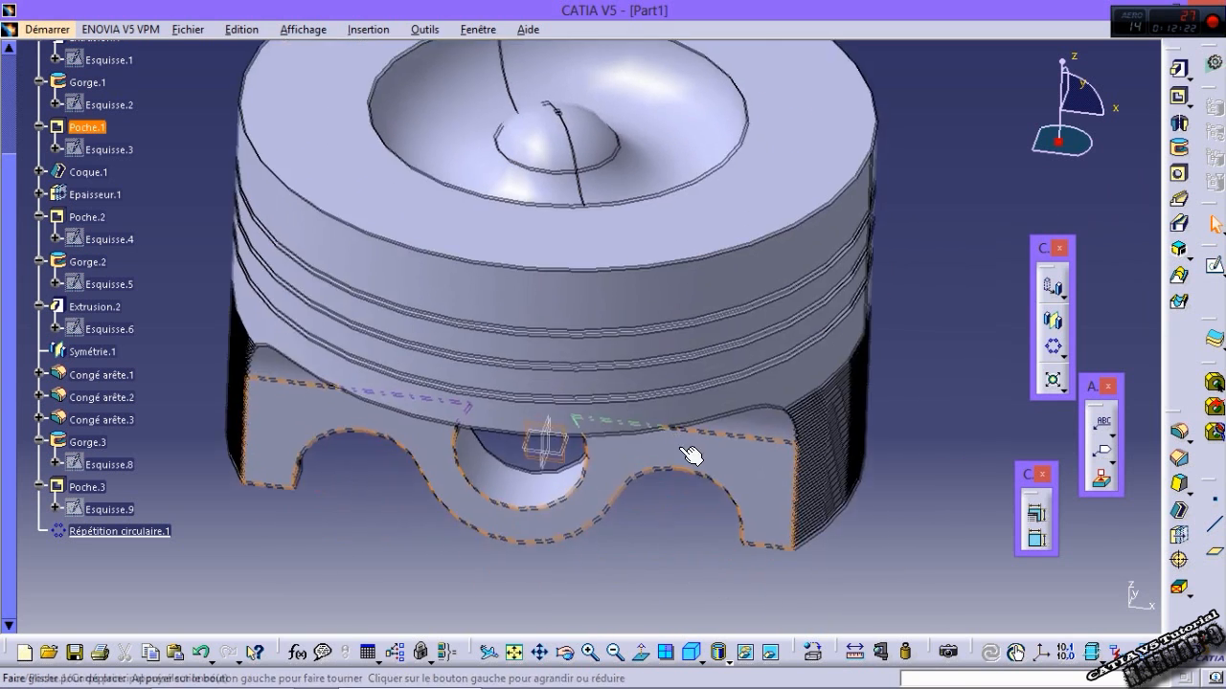
pyautogui.click(1212, 560)
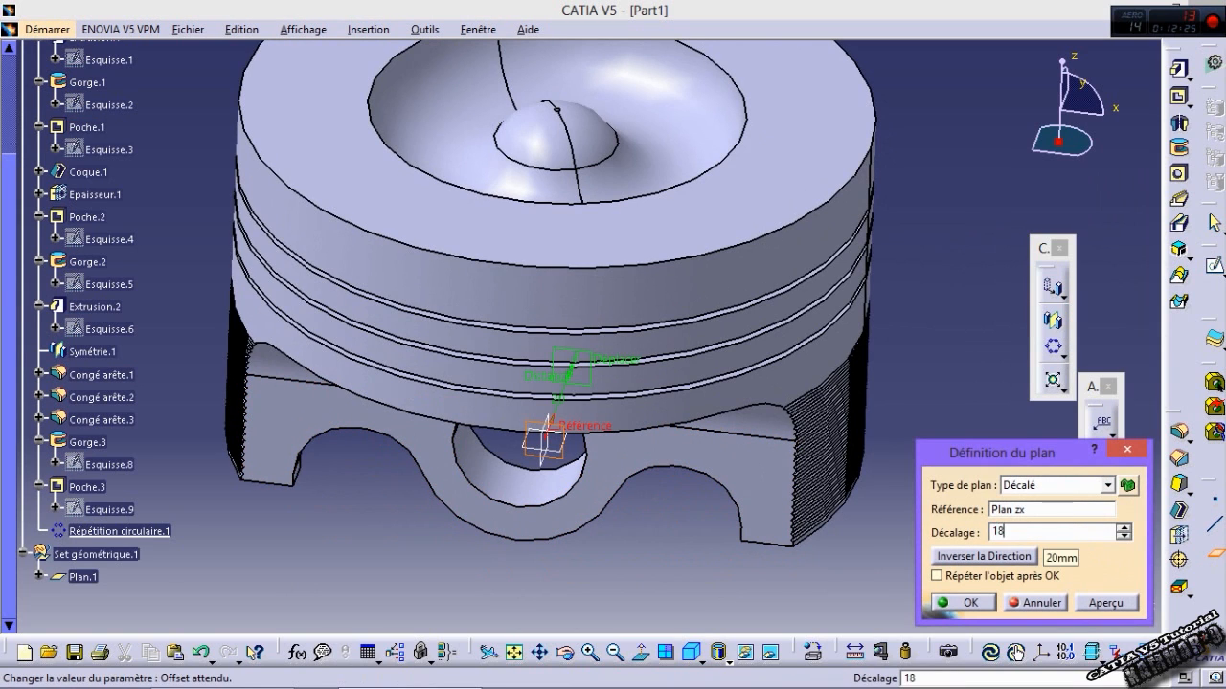
pyautogui.write('18')
pyautogui.press('Return')
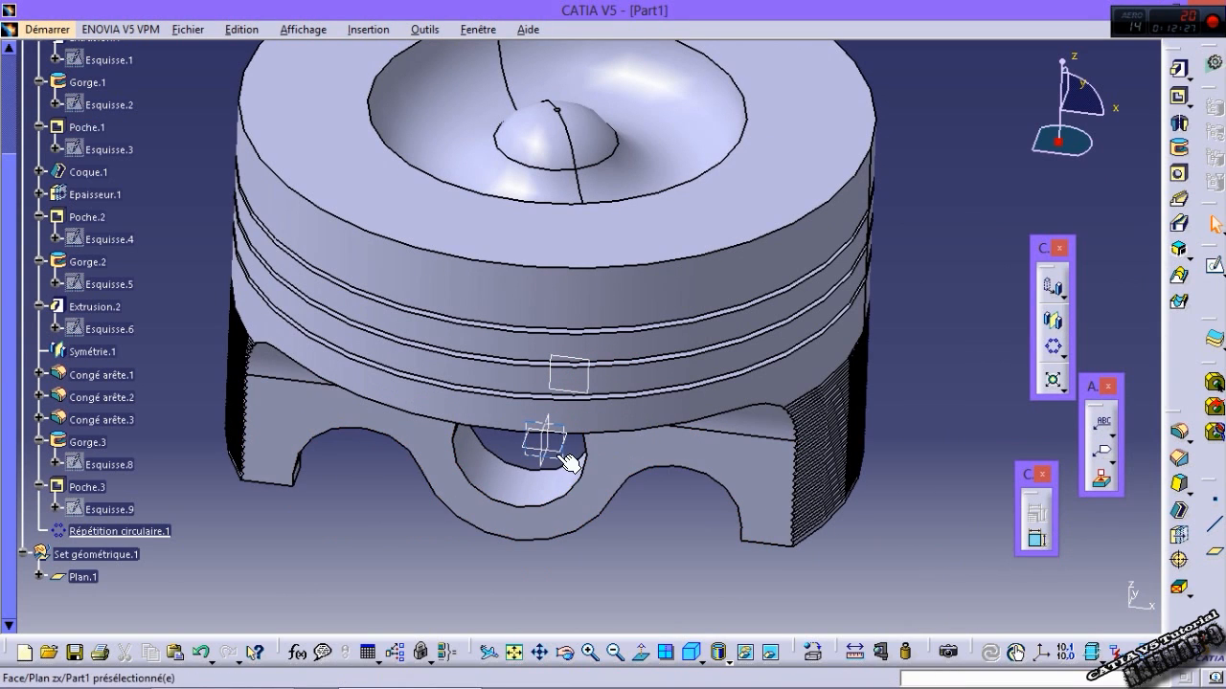
# Step: Create a second plane offset 18 mm from the zx plane in the reversed direction
pyautogui.click(1211, 547)
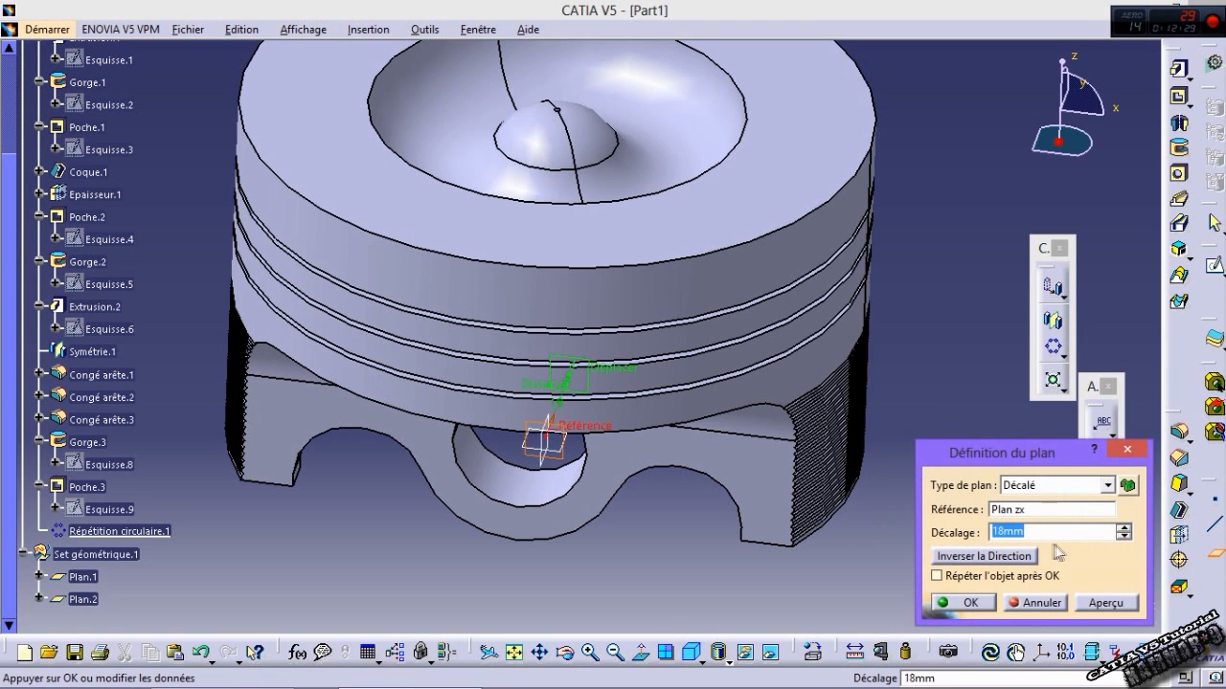
pyautogui.click(981, 561)
pyautogui.click(970, 604)
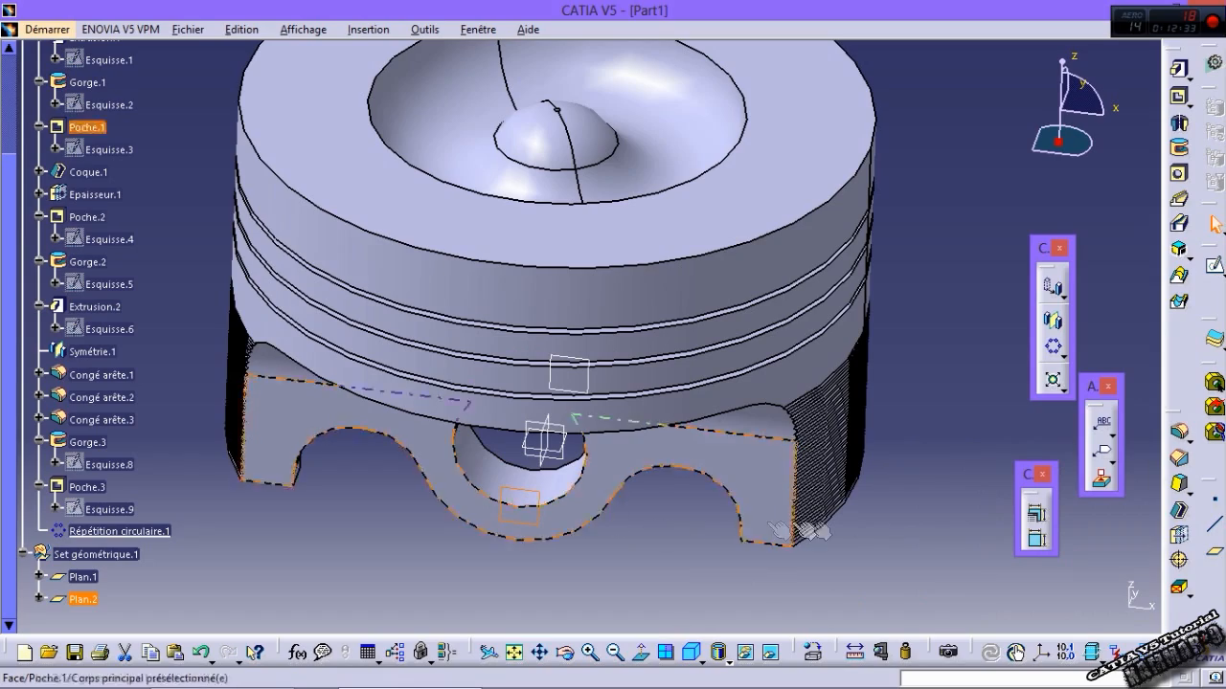
# Step: Start a sketch on the reversed offset plane and draw an oriented rectangle about 11.8 mm wide across the piston's top edge
pyautogui.click(1205, 266)
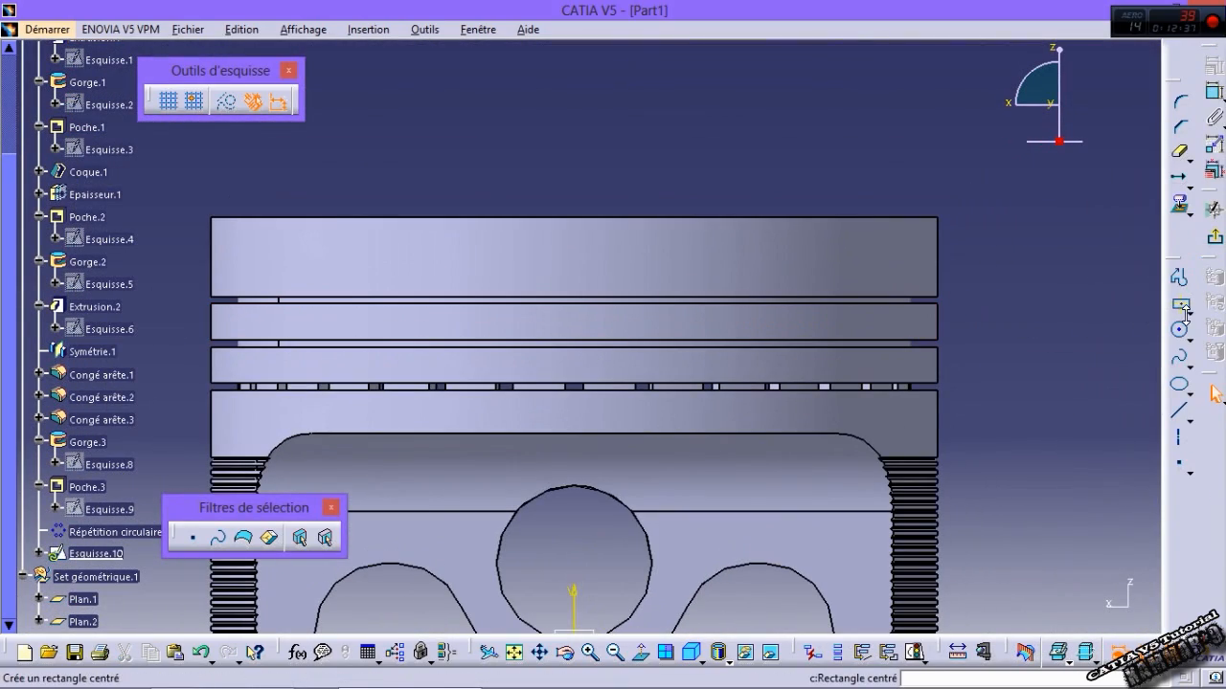
pyautogui.click(1188, 312)
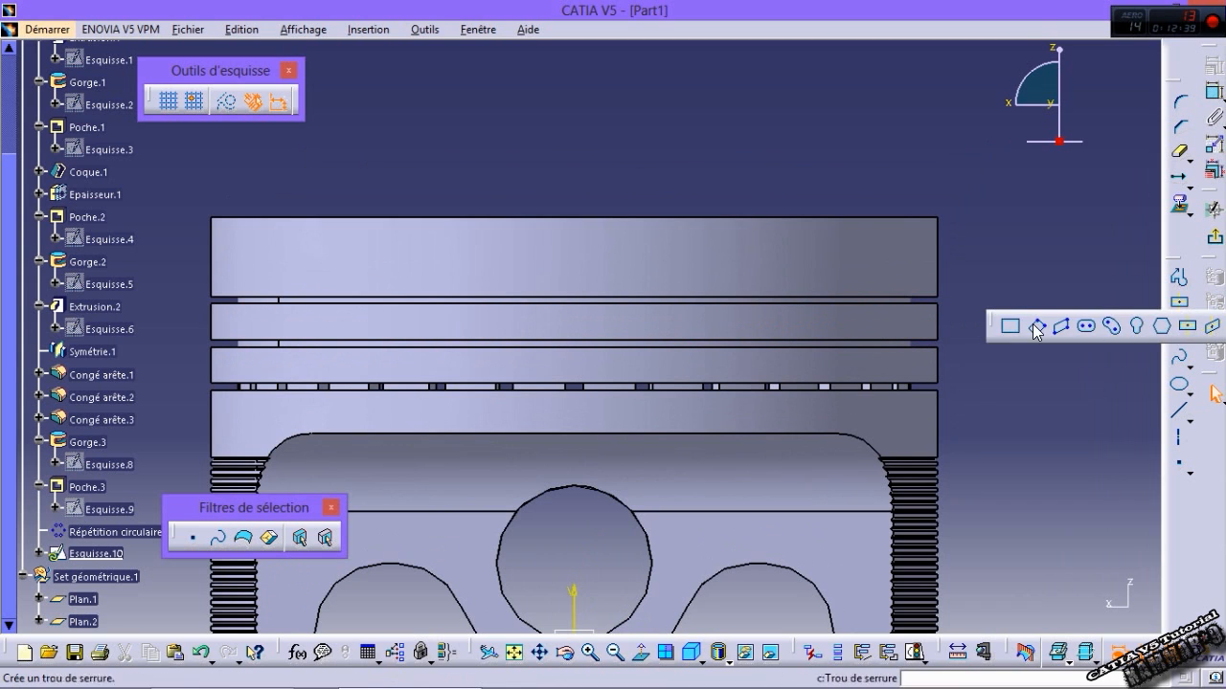
pyautogui.click(1037, 325)
pyautogui.click(675, 267)
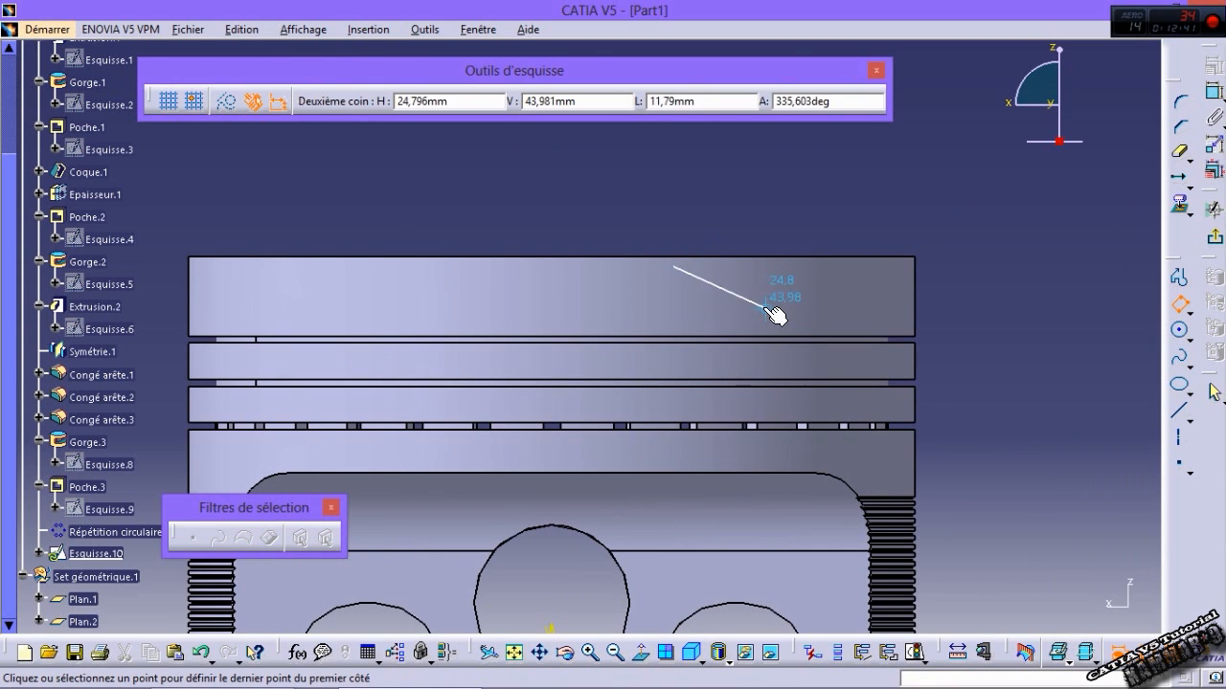
pyautogui.click(767, 307)
pyautogui.click(835, 191)
# Step: Dimension the upper side of the tilted rectangle and set its length to 13.5 mm
pyautogui.click(1214, 89)
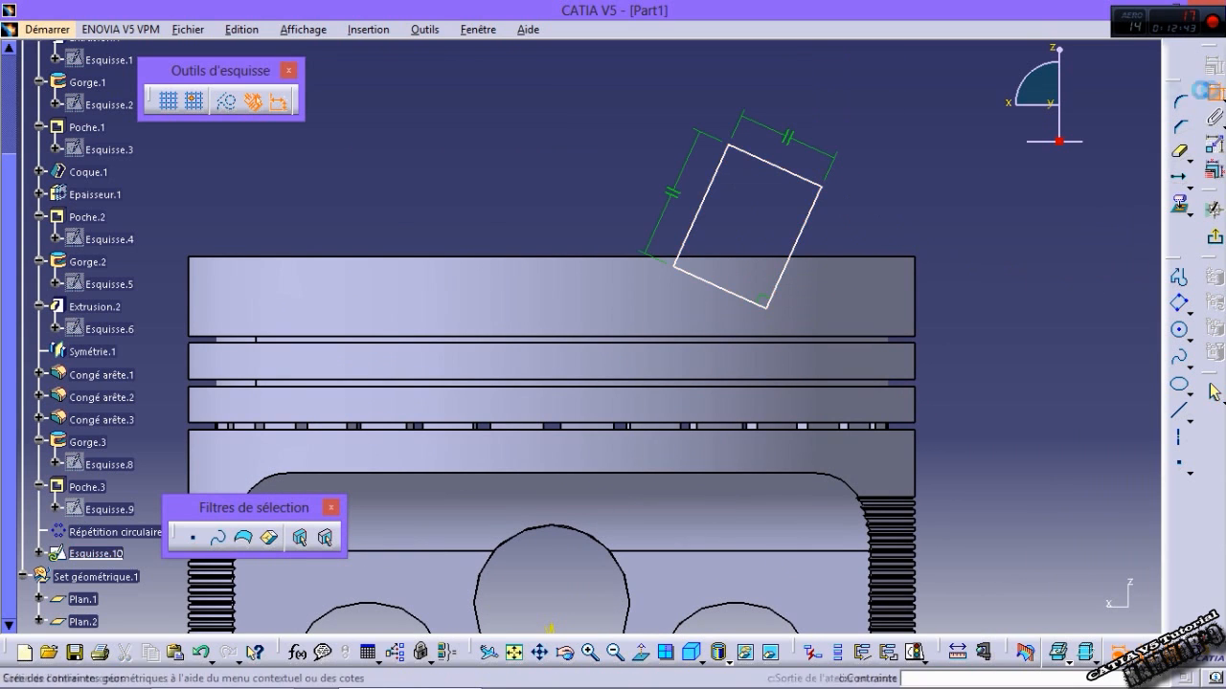
pyautogui.click(794, 175)
pyautogui.click(846, 111)
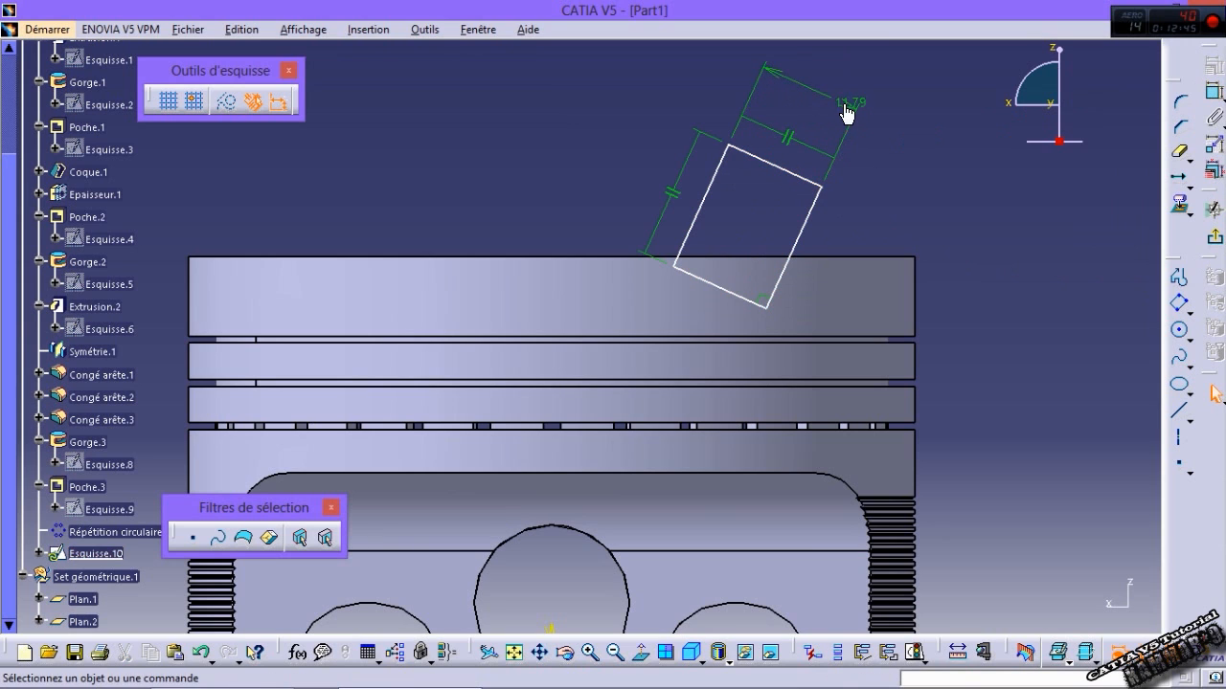
pyautogui.doubleClick(850, 103)
pyautogui.write('13,5')
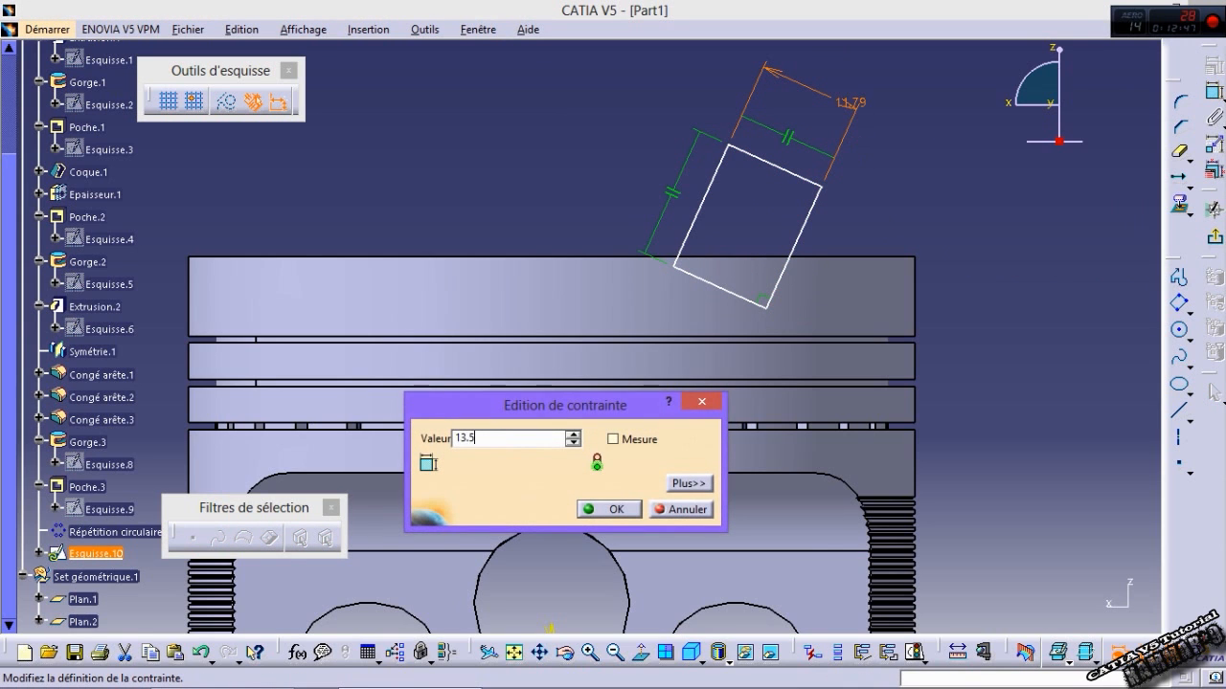
pyautogui.press('Return')
# Step: Dimension the horizontal distance between the tilted rectangle's lower inner corner and the vertical axis, and adjust its value
pyautogui.click(1213, 93)
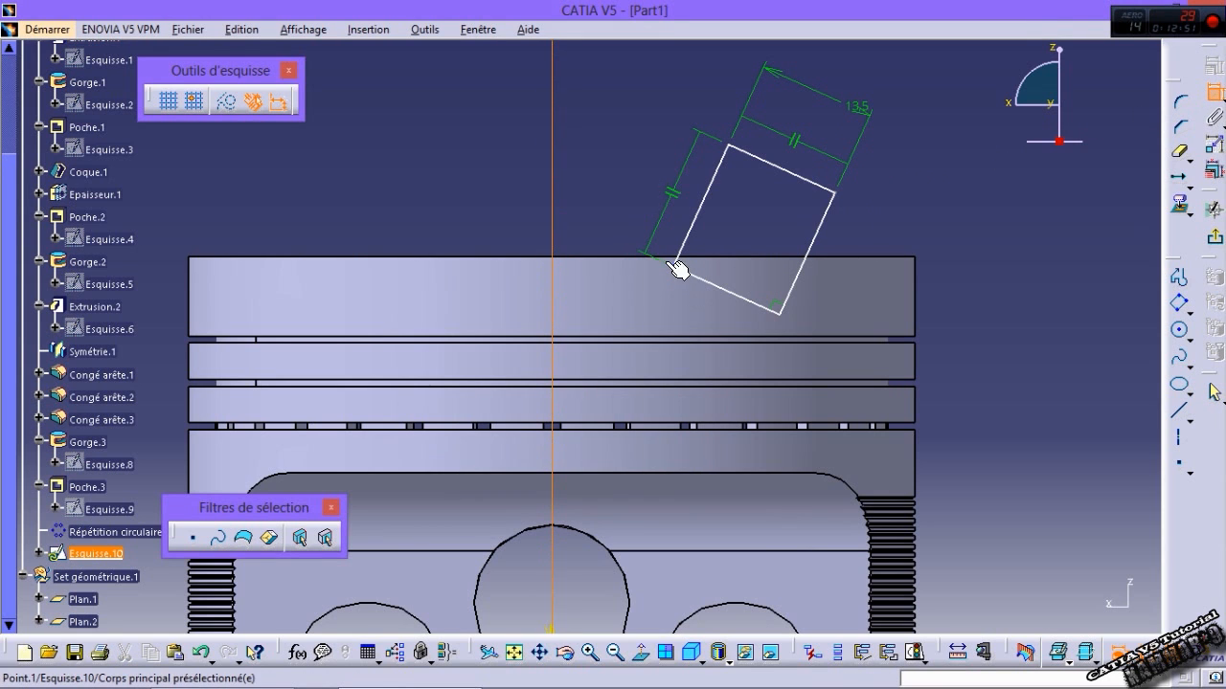
pyautogui.moveTo(555, 588); pyautogui.dragTo(578, 403, button='middle')
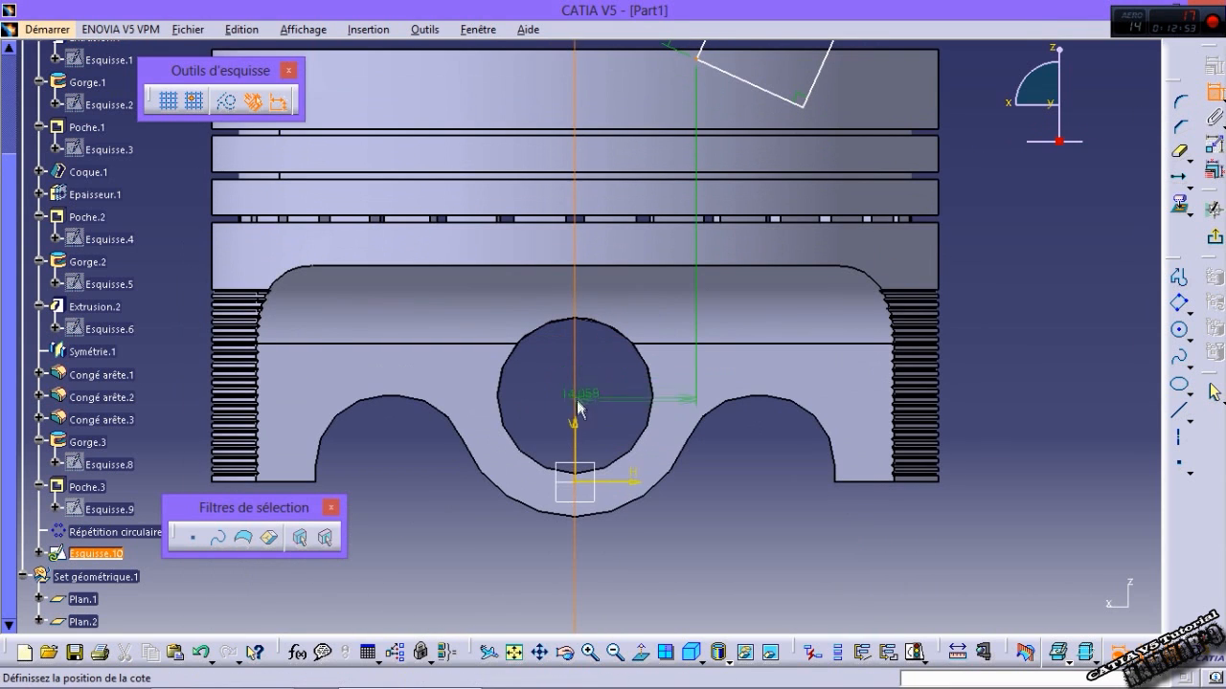
pyautogui.doubleClick(640, 571)
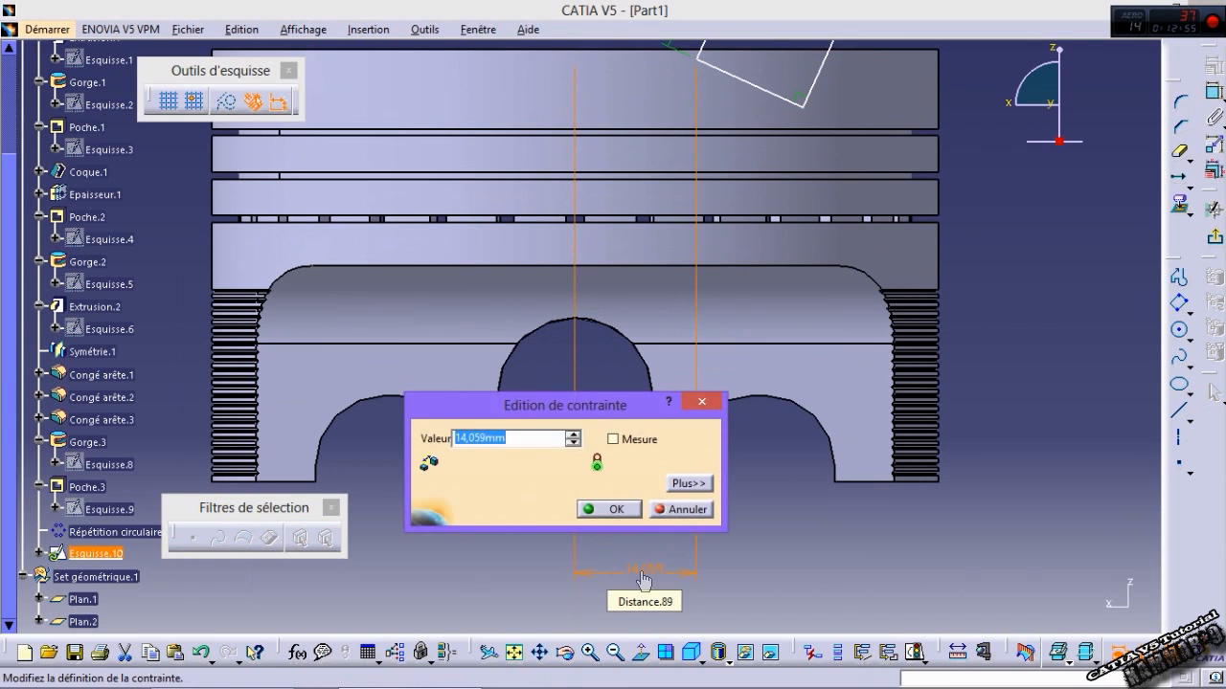
pyautogui.press('Return')
pyautogui.moveTo(875, 145); pyautogui.dragTo(783, 406, button='middle')
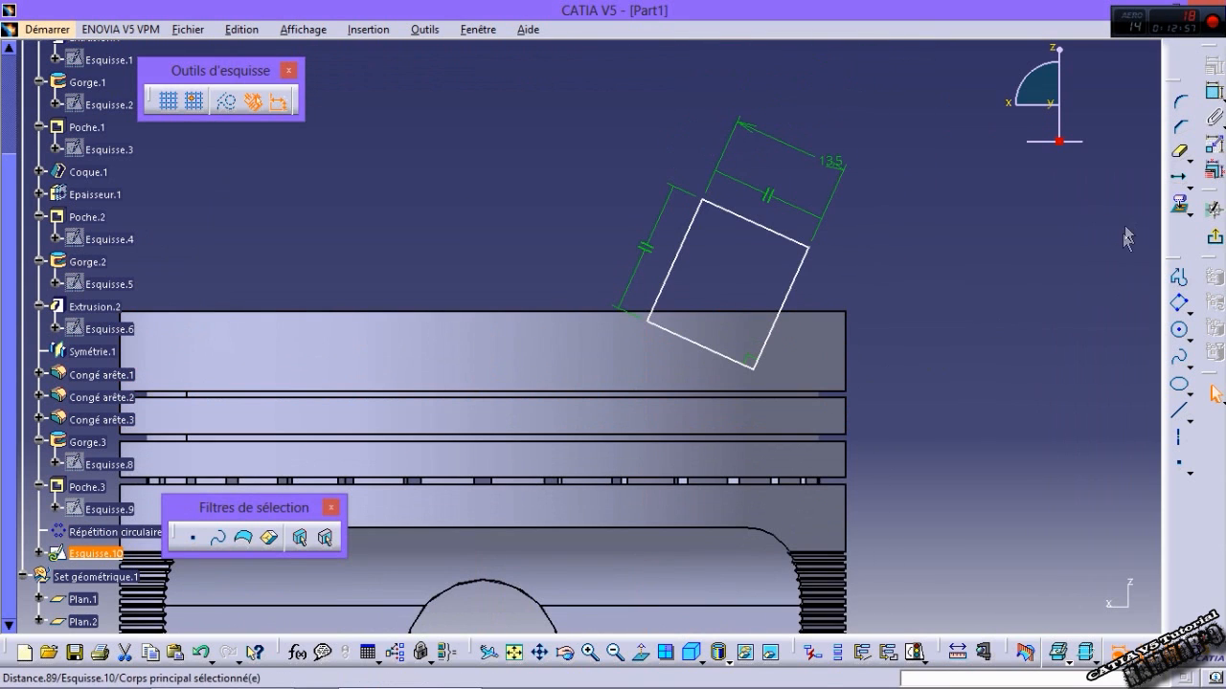
# Step: Dimension the angle between the rectangle's inner side and the piston's top edge and set it to 78 degrees
pyautogui.click(1211, 93)
pyautogui.click(684, 258)
pyautogui.click(706, 315)
pyautogui.click(738, 274)
pyautogui.doubleClick(742, 278)
pyautogui.write('78deg')
pyautogui.press('Return')
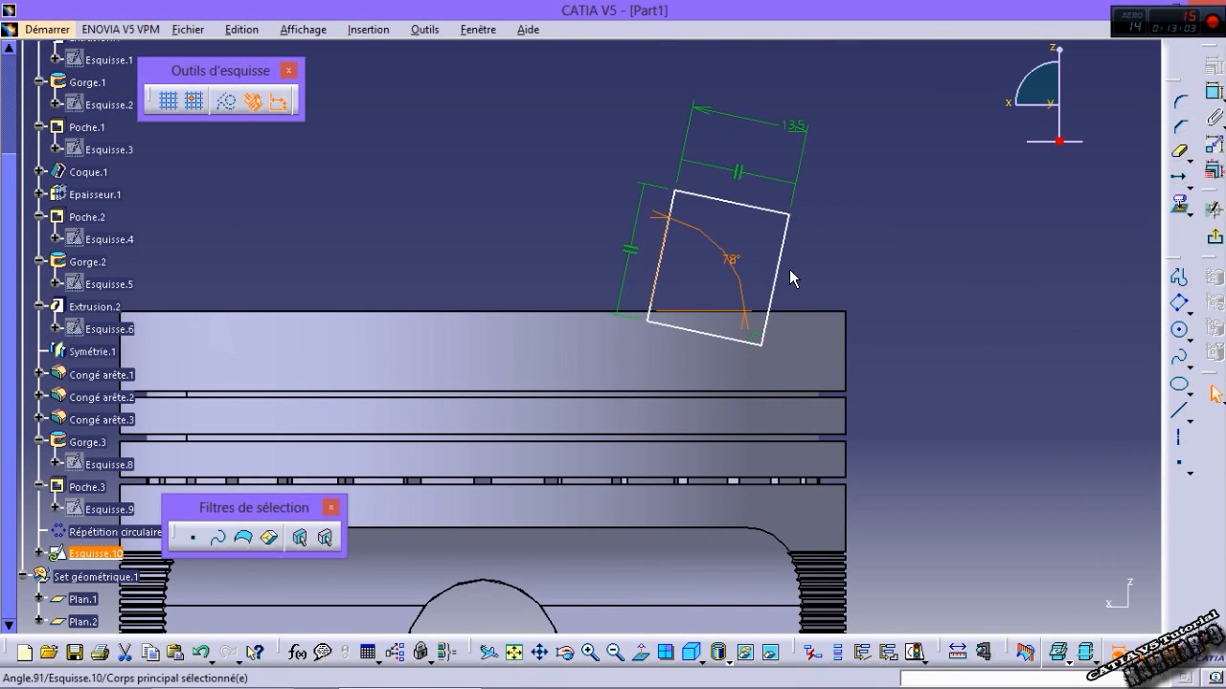
# Step: Constrain the rectangle's lower inner corner to be coincident with the piston's top edge
pyautogui.click(647, 320)
pyautogui.keyDown('ctrl'); pyautogui.click(575, 312); pyautogui.keyUp('ctrl')
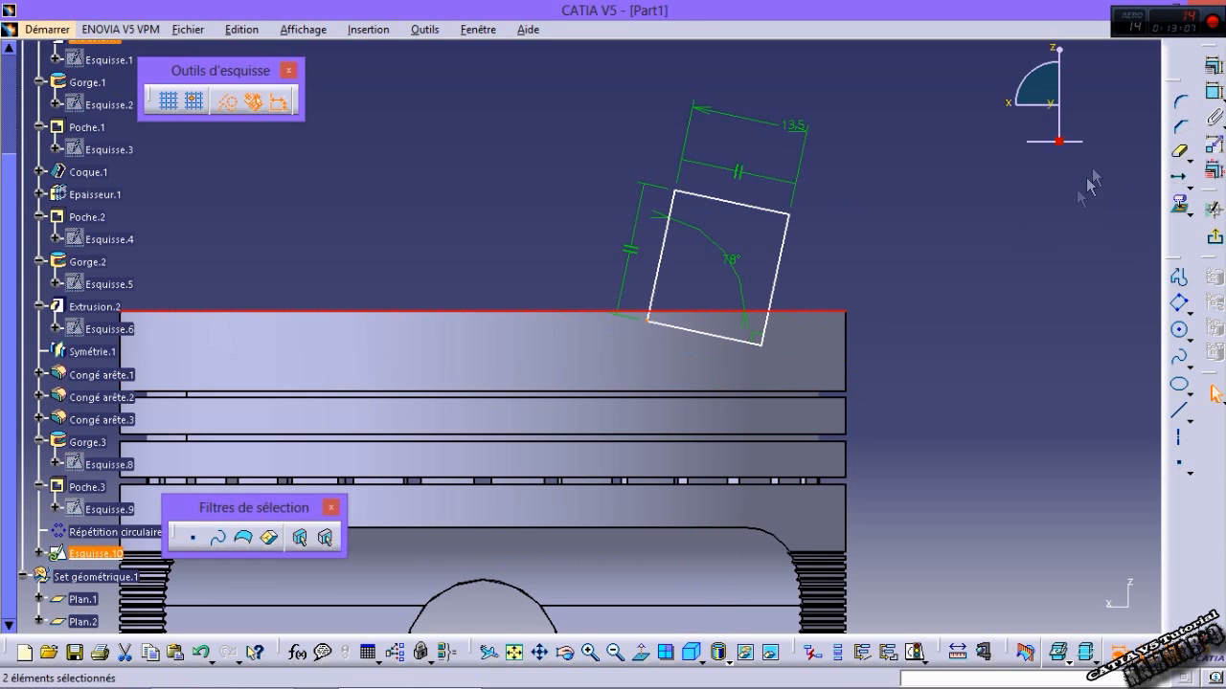
pyautogui.click(1215, 65)
pyautogui.click(1003, 454)
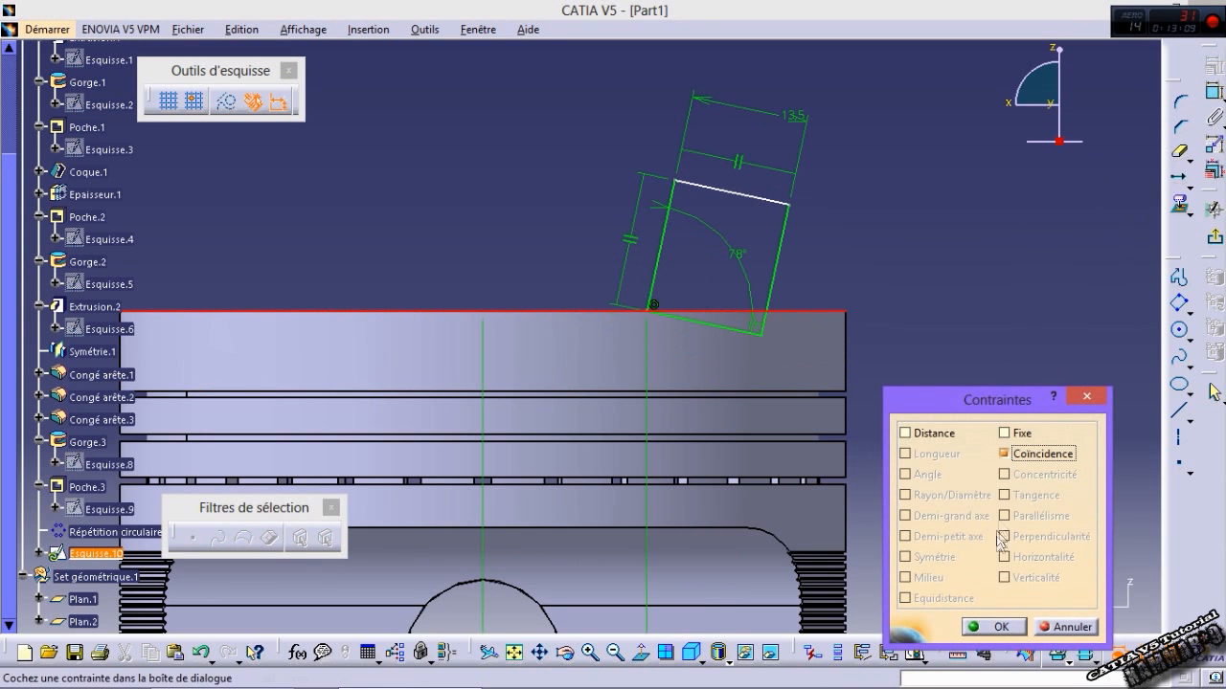
pyautogui.click(996, 625)
# Step: Exit the sketch and cut a 360-degree groove by revolving the tilted rectangle around its inner side, forming a valve recess
pyautogui.moveTo(835, 477); pyautogui.dragTo(906, 392, button='middle')
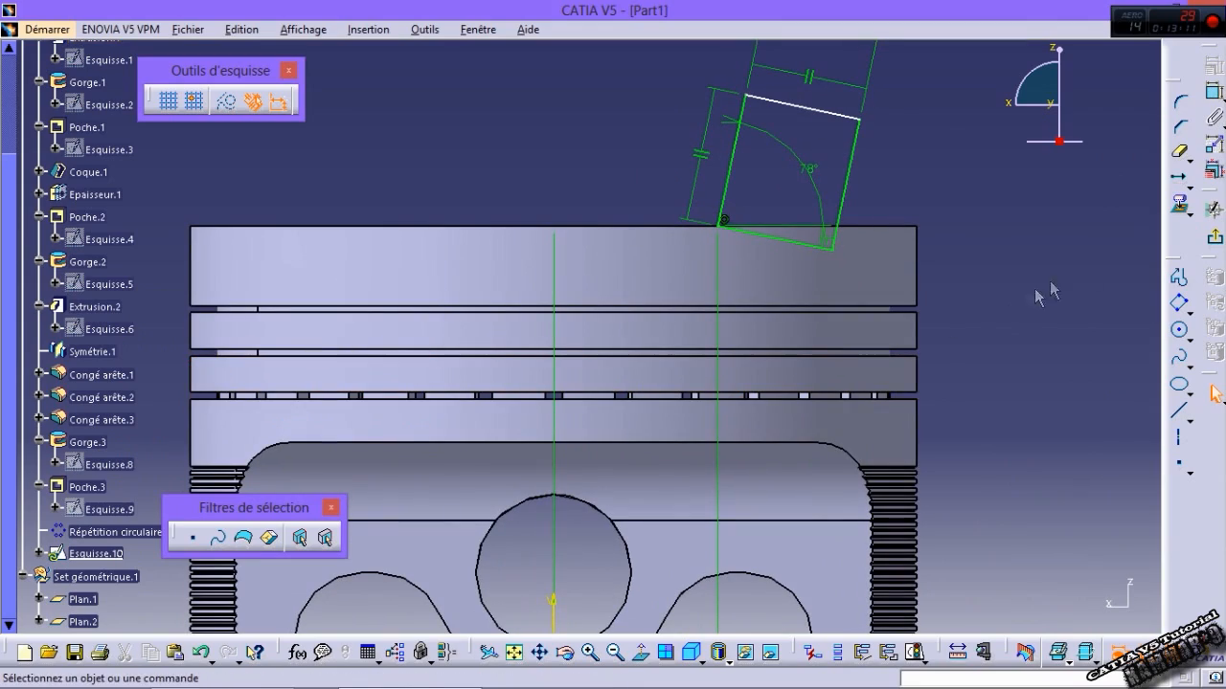
pyautogui.click(1215, 393)
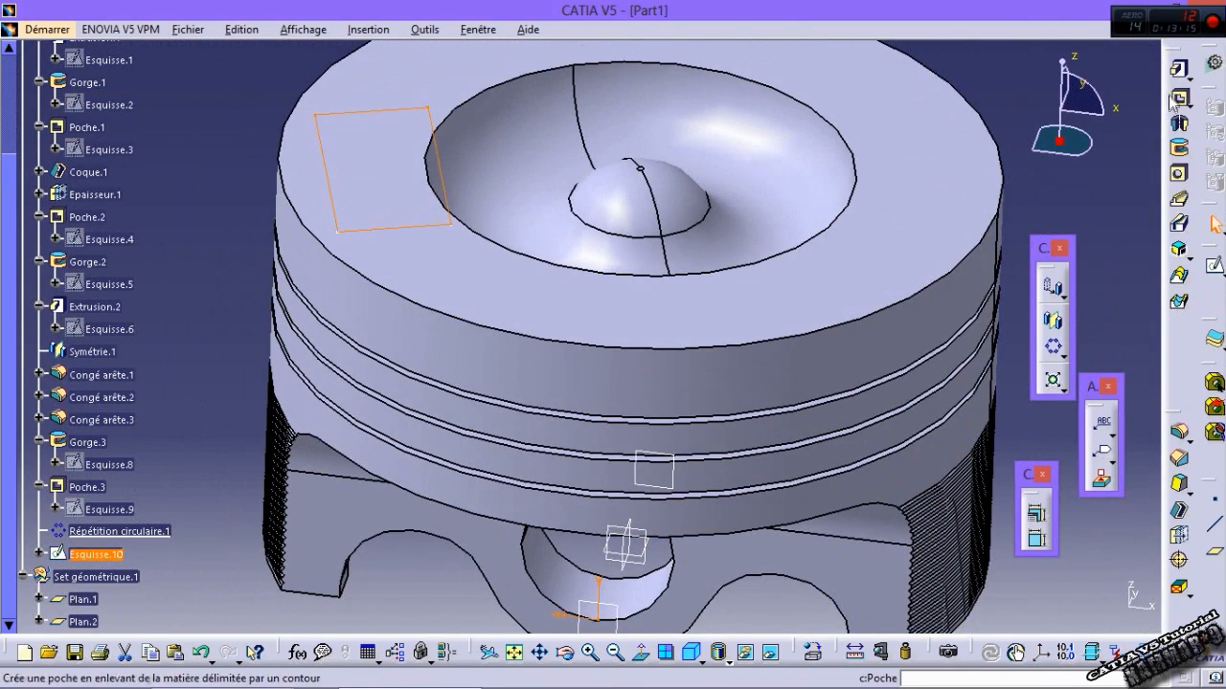
pyautogui.click(1179, 148)
pyautogui.moveTo(684, 225); pyautogui.dragTo(658, 263, button='middle')
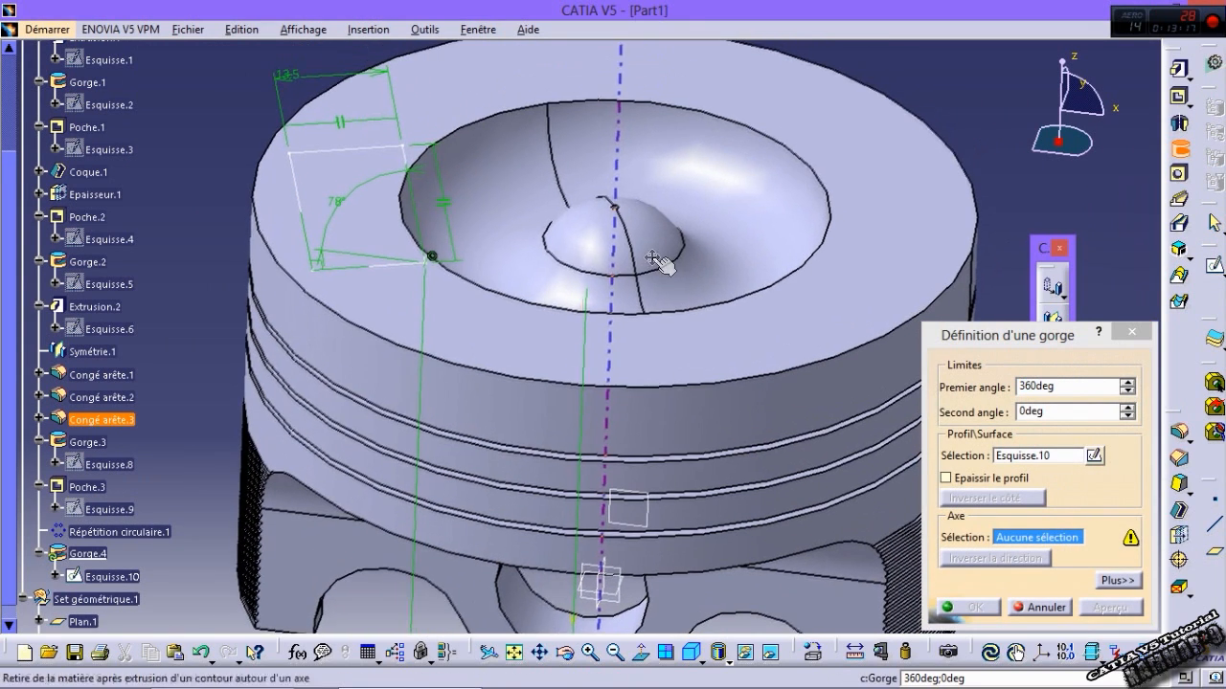
pyautogui.click(407, 156)
pyautogui.click(978, 606)
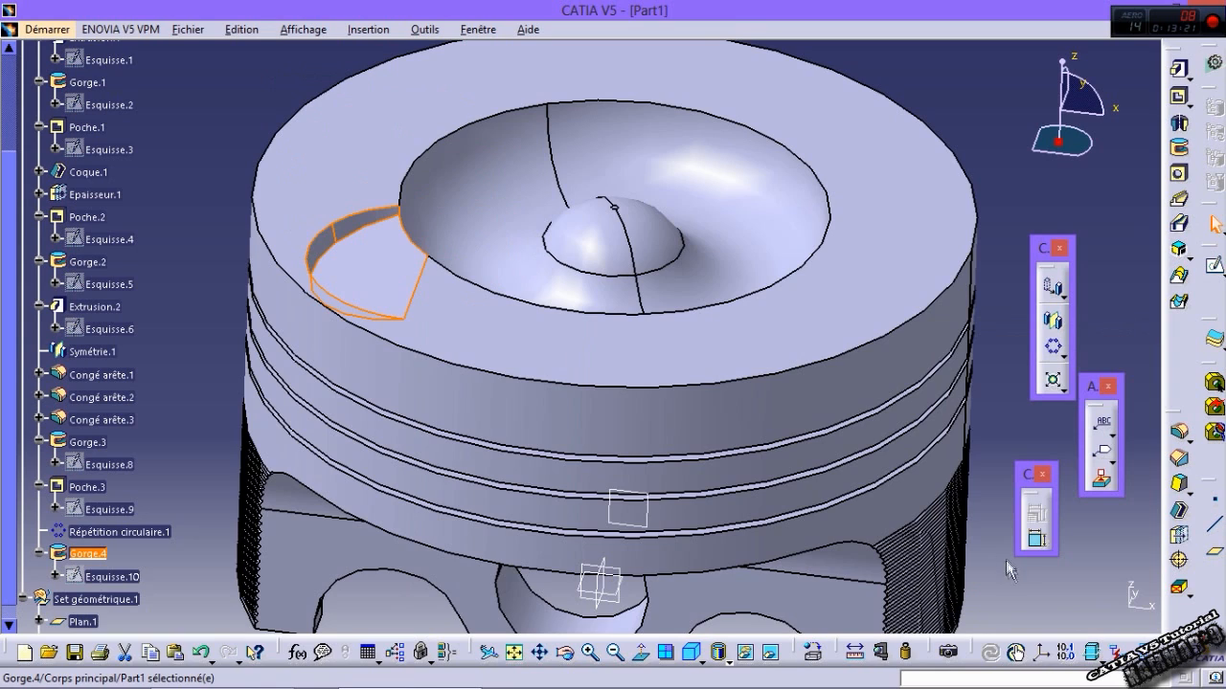
# Step: Open a new sketch on the offset plane in front of the pin bore and show Esquisse.10, the first valve recess's sketch
pyautogui.click(1007, 565)
pyautogui.moveTo(778, 486); pyautogui.dragTo(756, 500, button='middle')
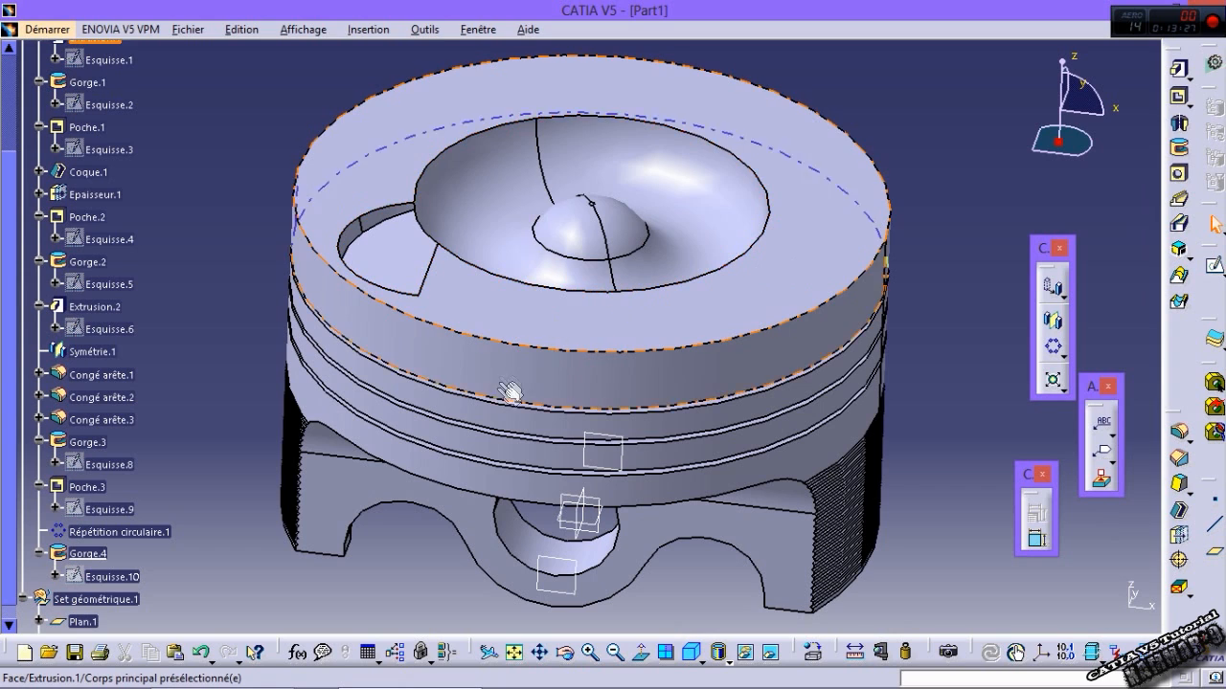
pyautogui.moveTo(681, 338); pyautogui.dragTo(707, 303, button='middle')
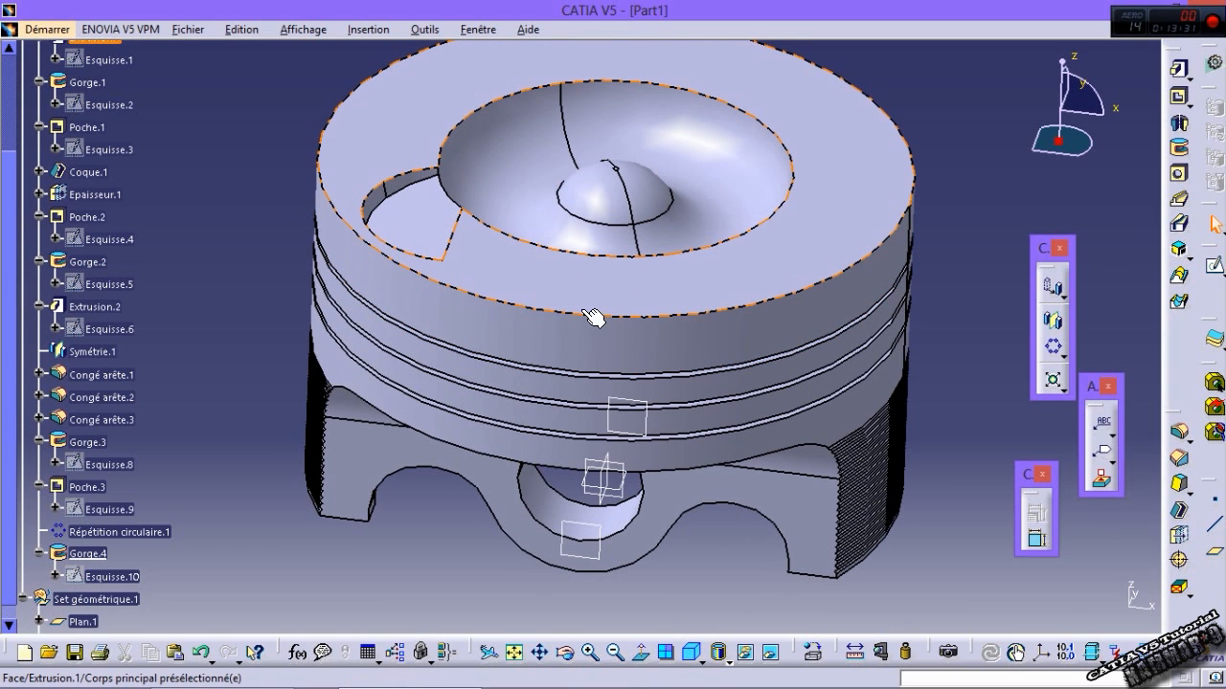
pyautogui.click(593, 534)
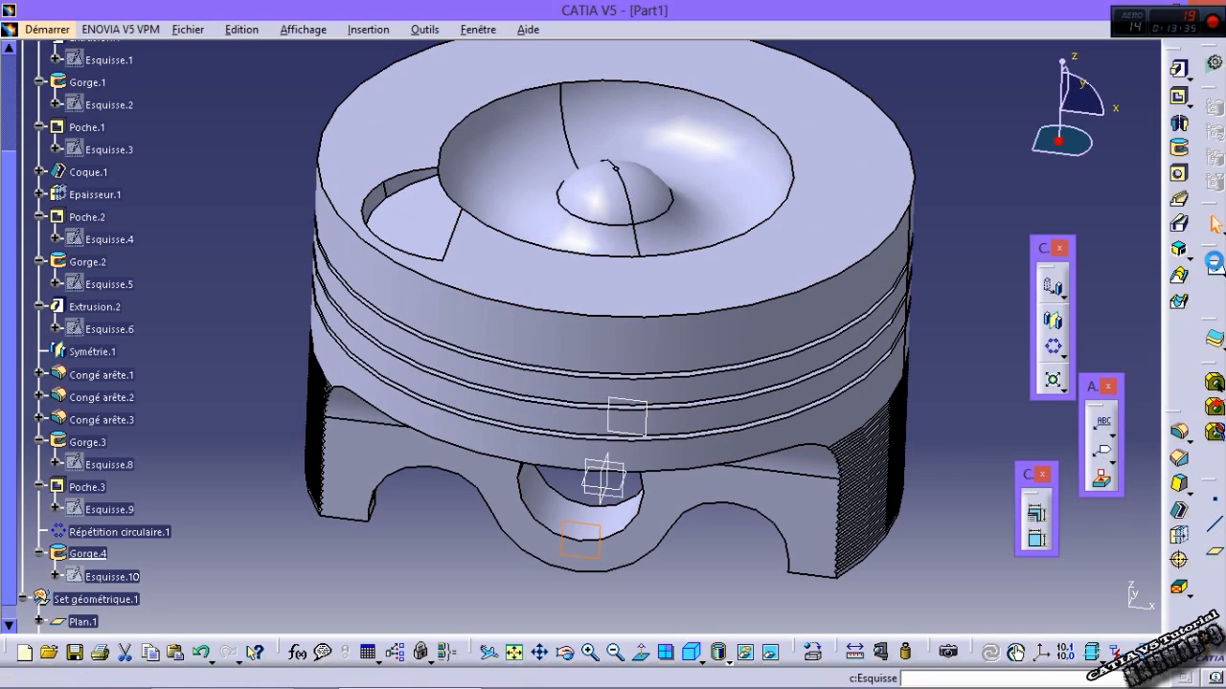
pyautogui.click(1214, 266)
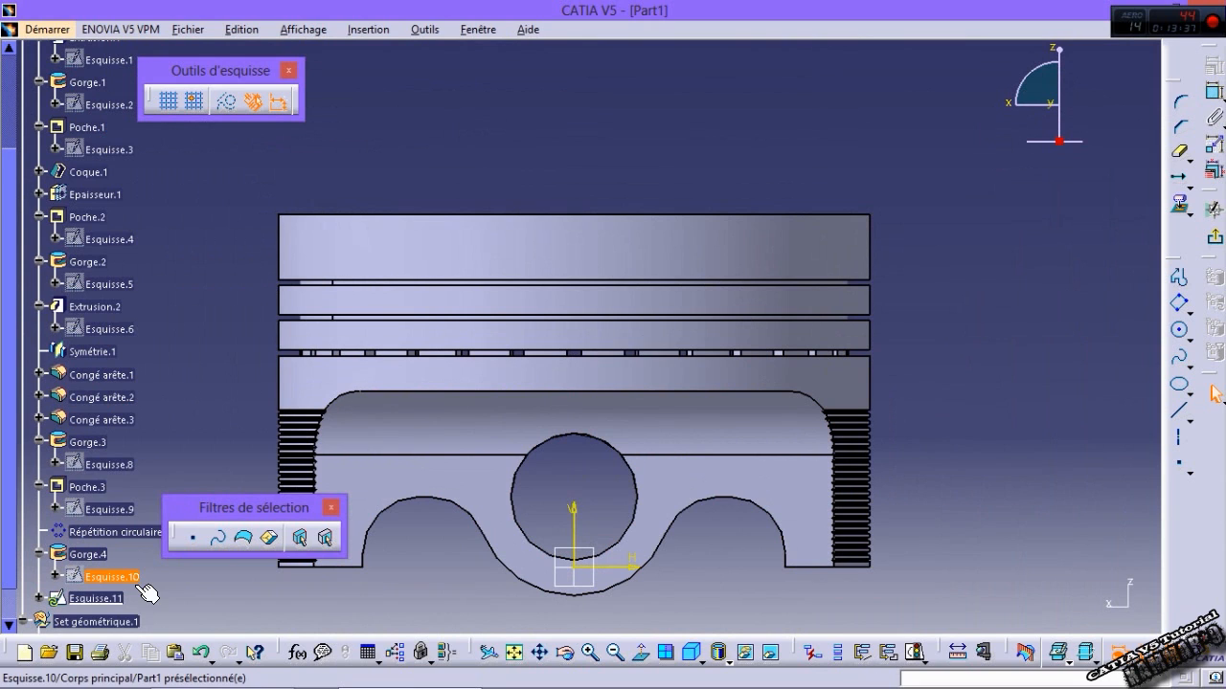
pyautogui.rightClick(109, 578)
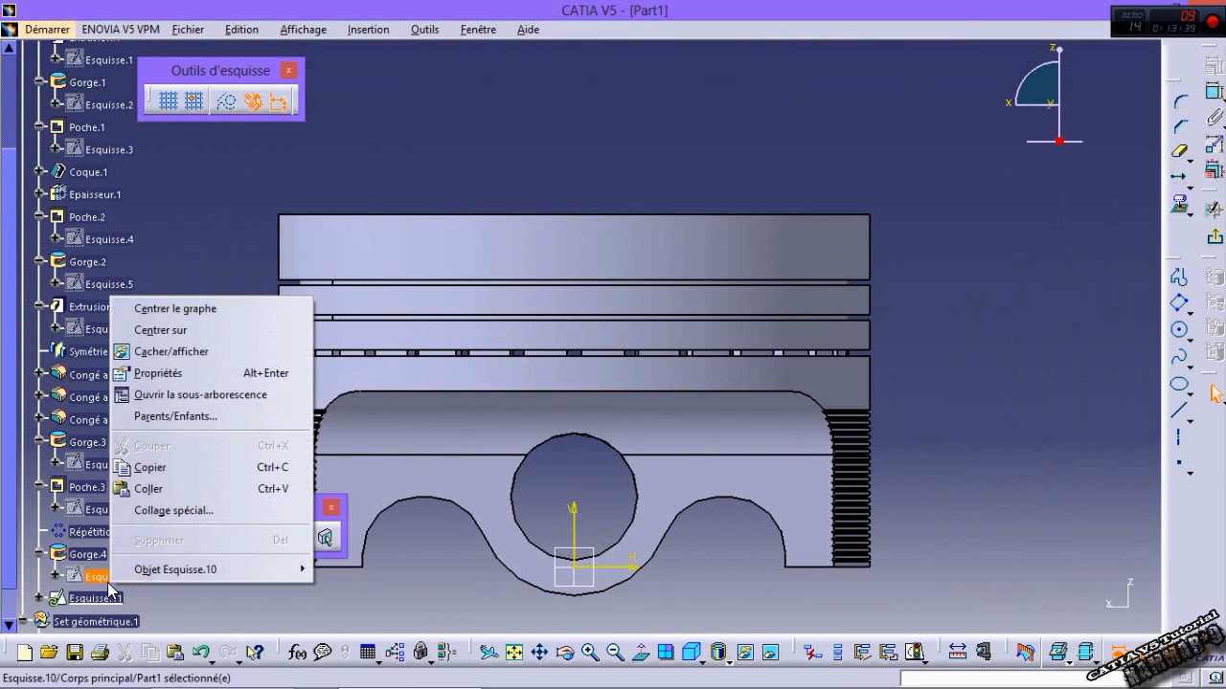
pyautogui.click(177, 351)
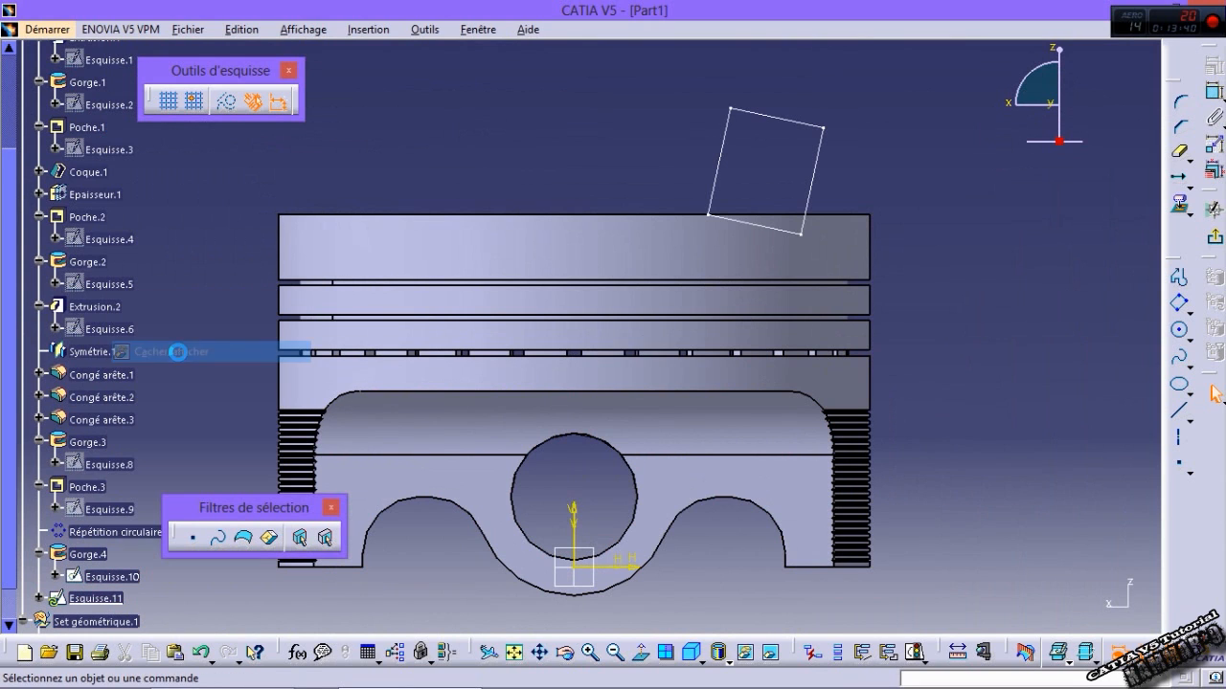
# Step: Project the first recess's tilted rectangle from Esquisse.10 into the current sketch
pyautogui.click(808, 230)
pyautogui.click(1184, 215)
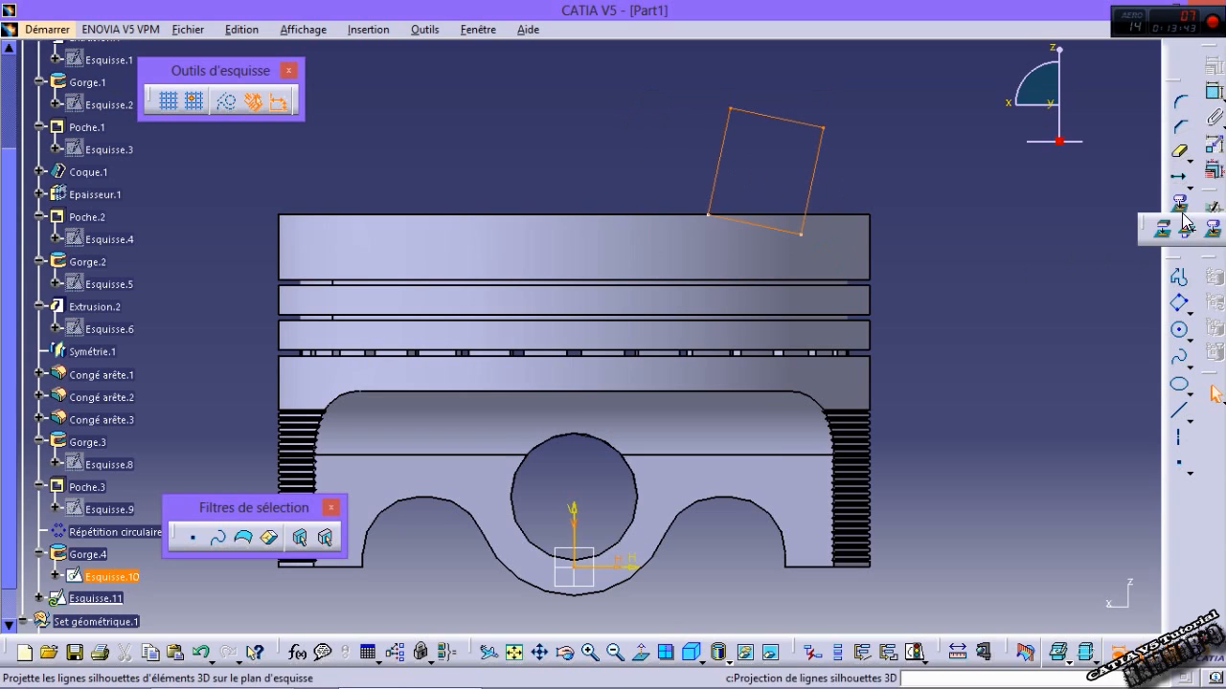
pyautogui.click(1186, 229)
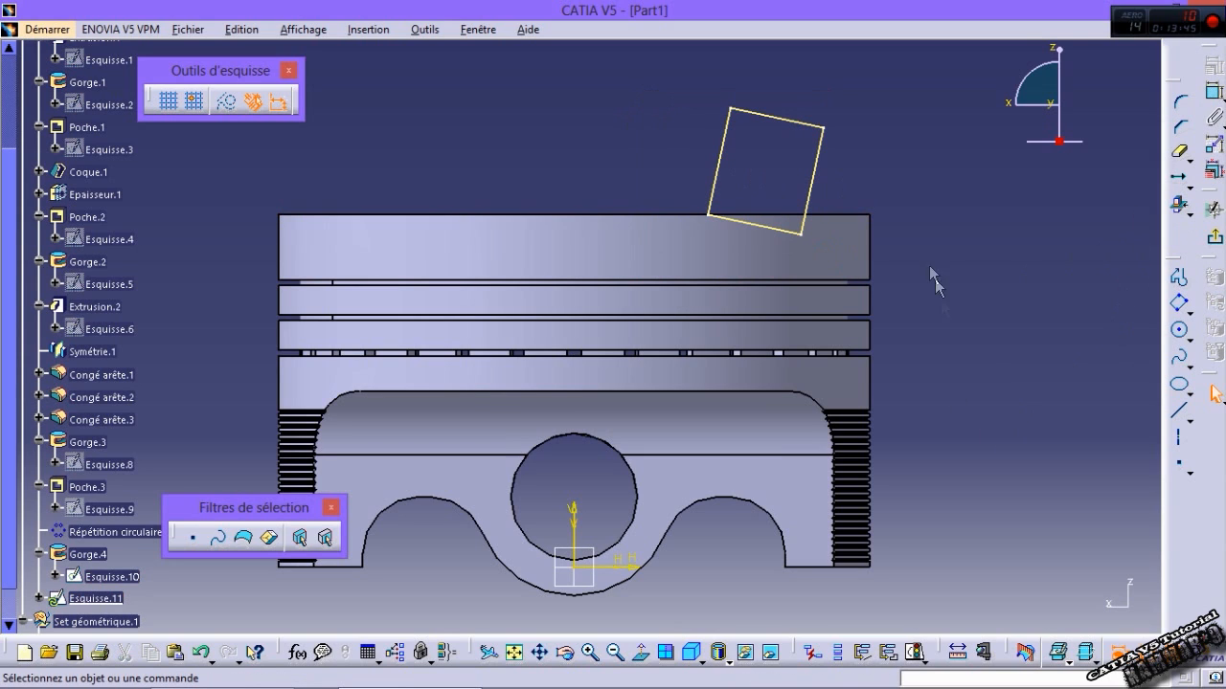
# Step: Draw a vertical axis from the sketch origin up to a point just above the piston crown
pyautogui.click(1178, 438)
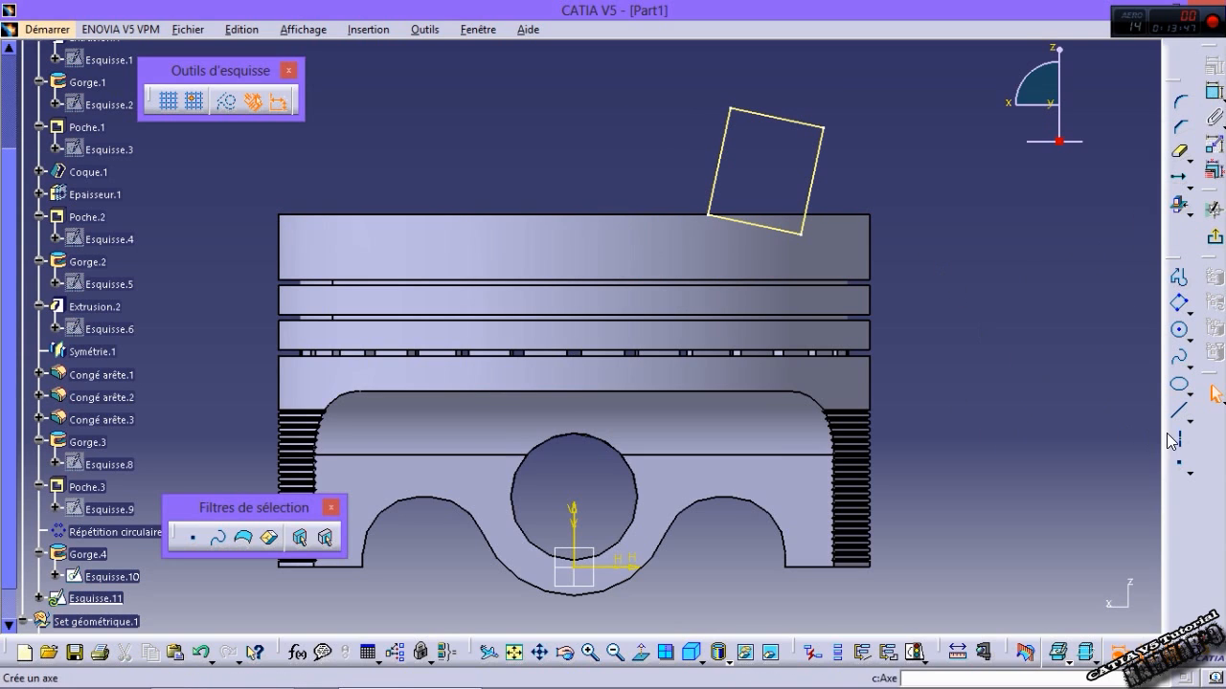
pyautogui.click(573, 566)
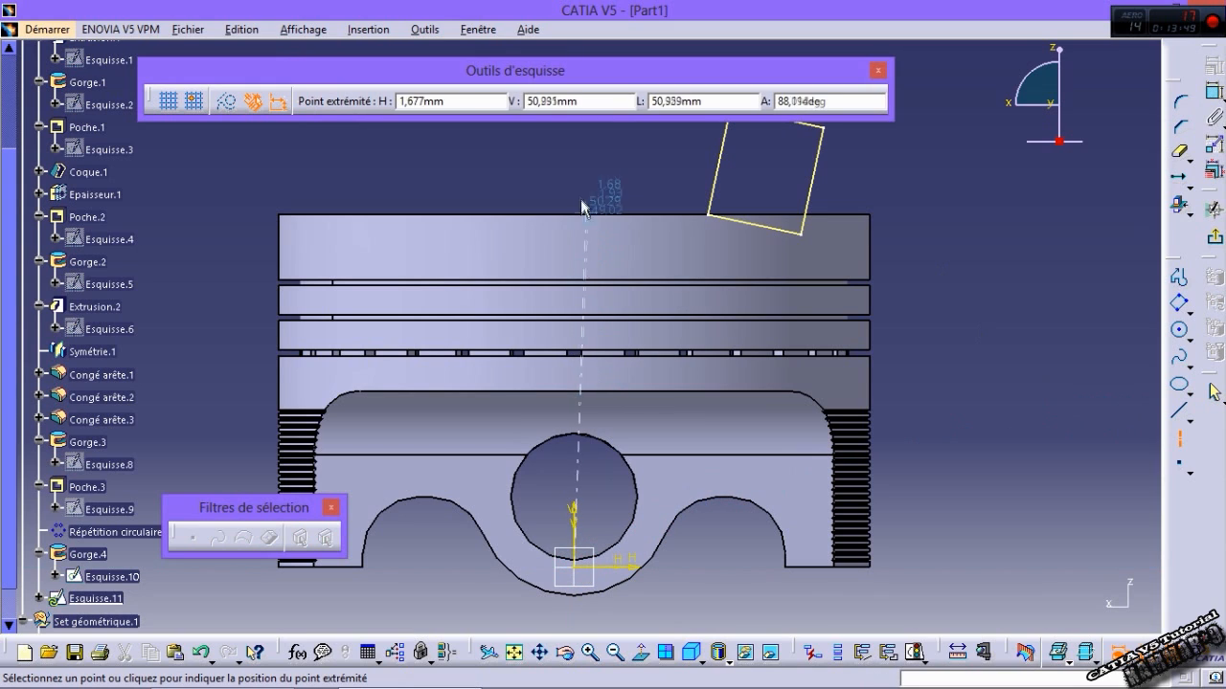
pyautogui.click(575, 177)
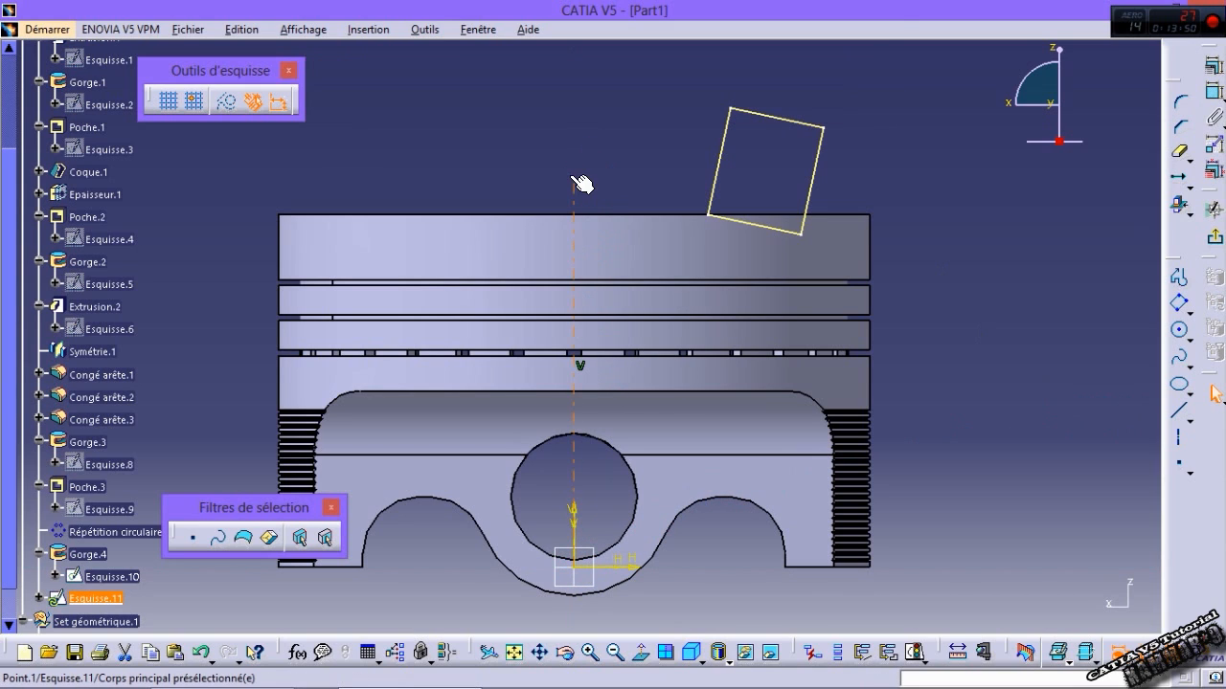
pyautogui.click(651, 149)
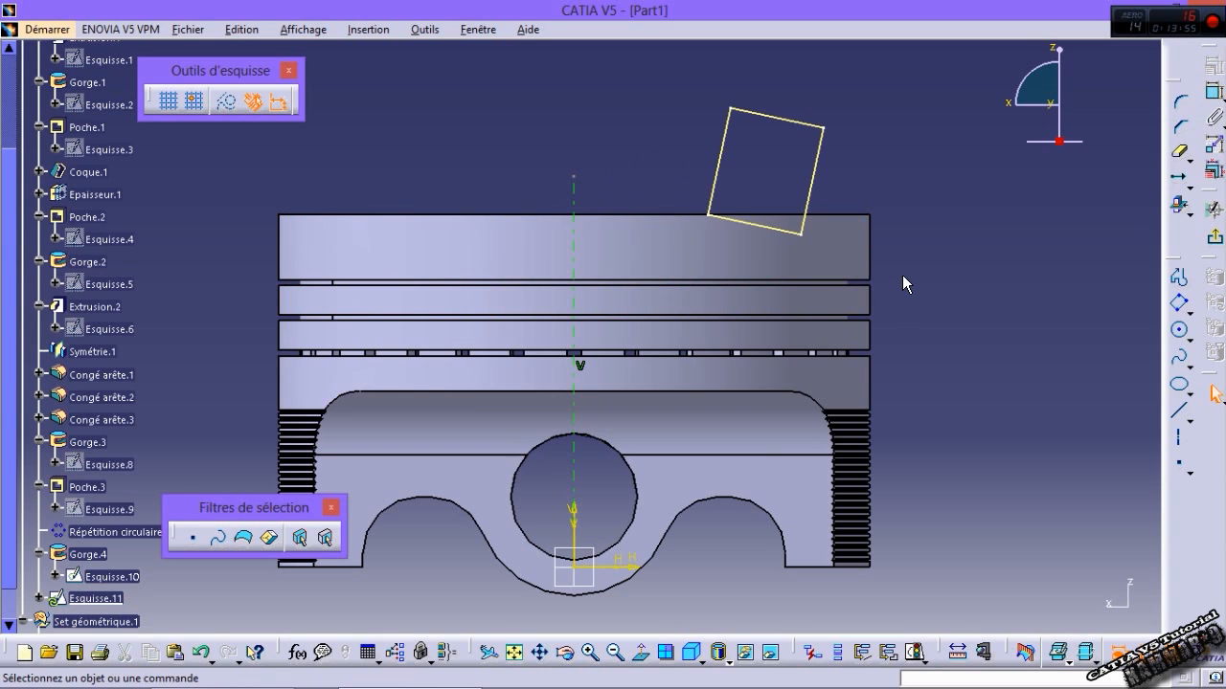
# Step: Flip the projected rectangle to the other side of the vertical axis by symmetry, without keeping the source copy
pyautogui.moveTo(922, 294); pyautogui.dragTo(708, 95)
pyautogui.moveTo(881, 98); pyautogui.dragTo(651, 281)
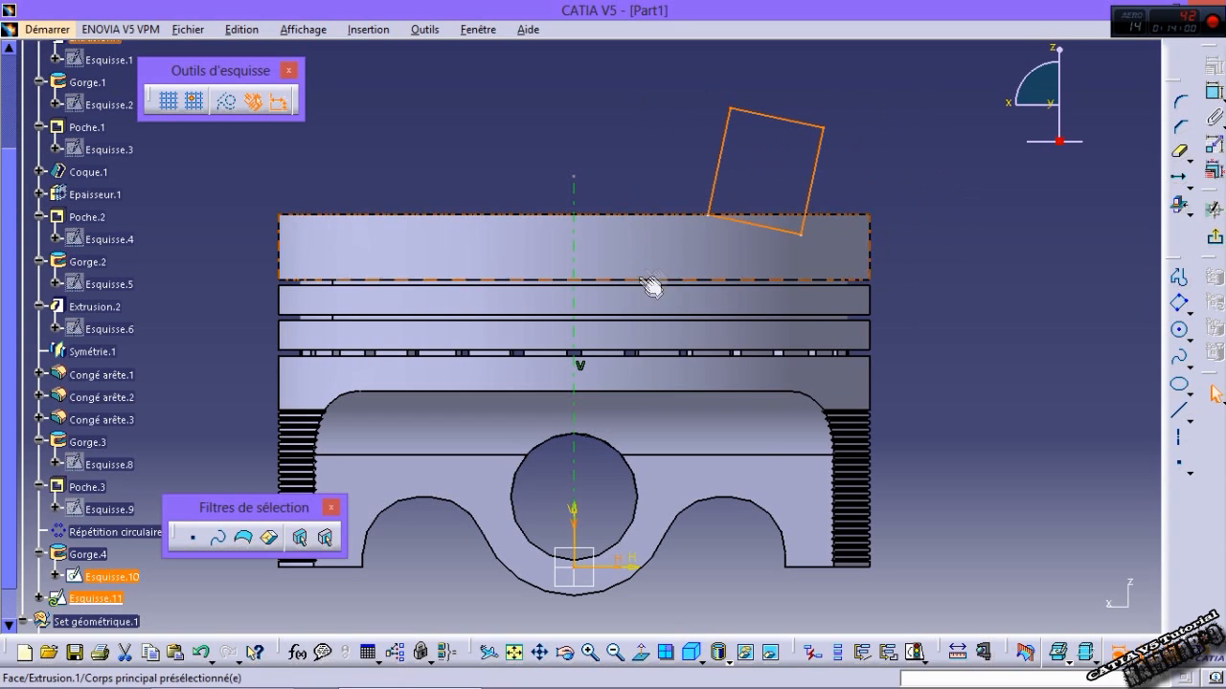
pyautogui.click(1183, 190)
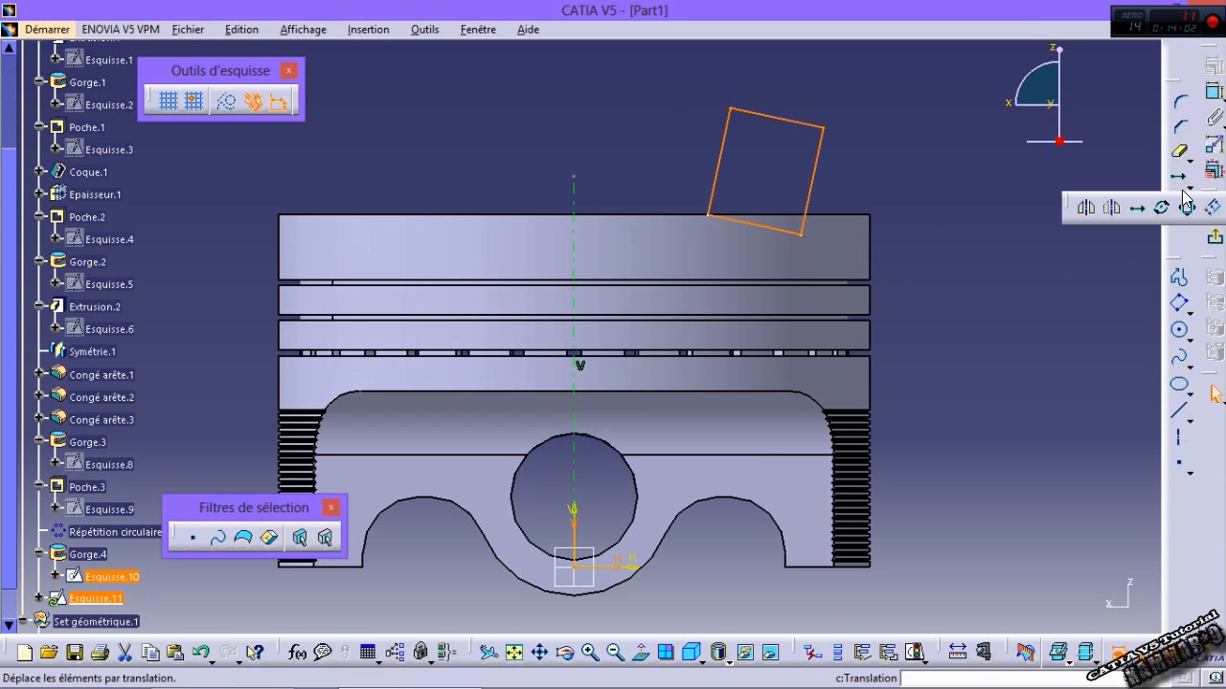
pyautogui.click(1111, 209)
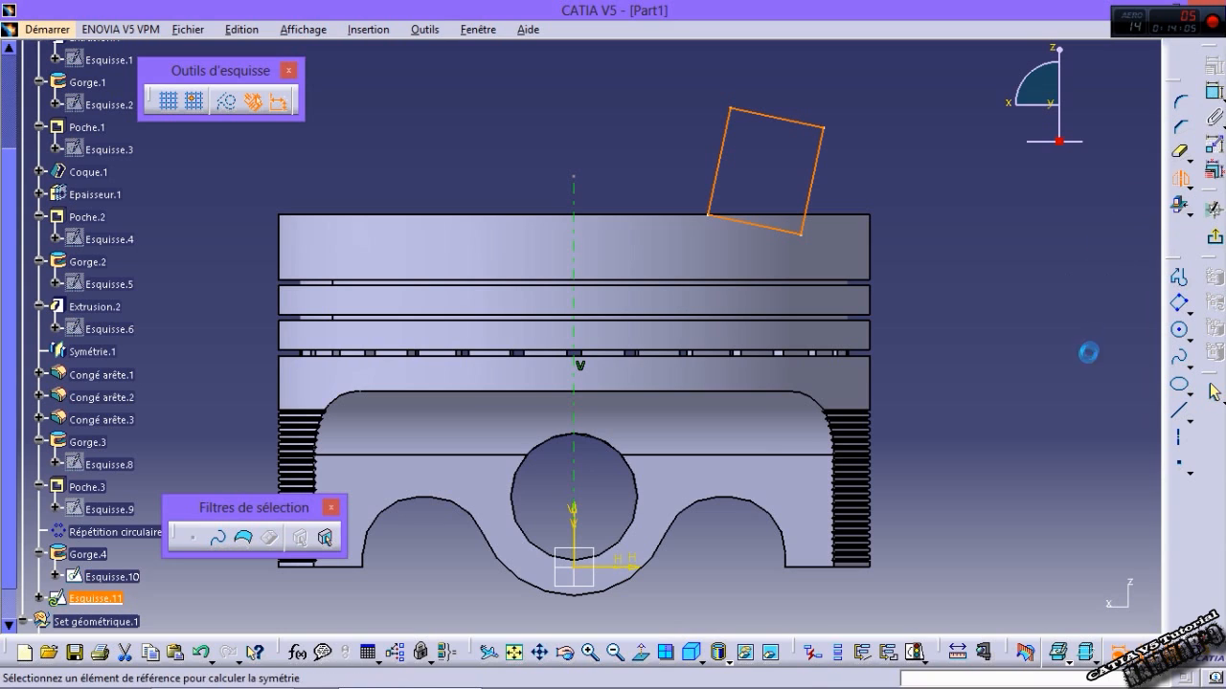
pyautogui.click(574, 192)
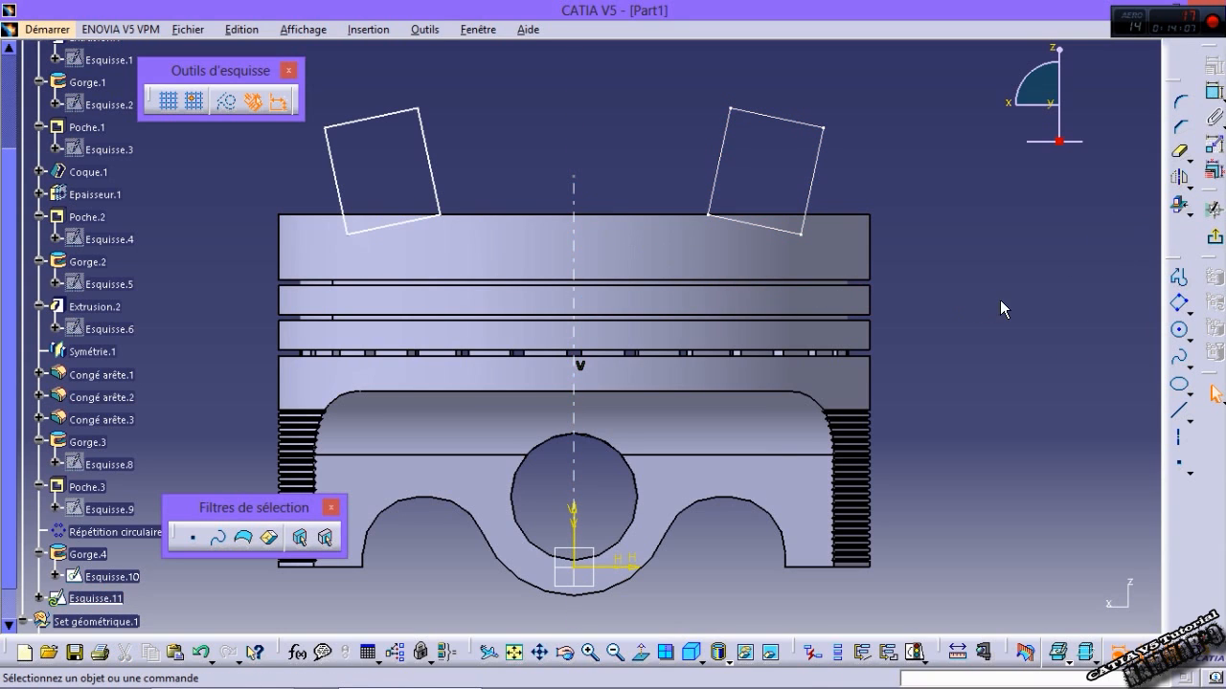
# Step: Exit the sketch and cut a 360-degree groove by revolving the mirrored rectangle around its inner side, forming the second valve recess
pyautogui.moveTo(698, 268); pyautogui.dragTo(751, 264, button='middle')
pyautogui.click(1214, 239)
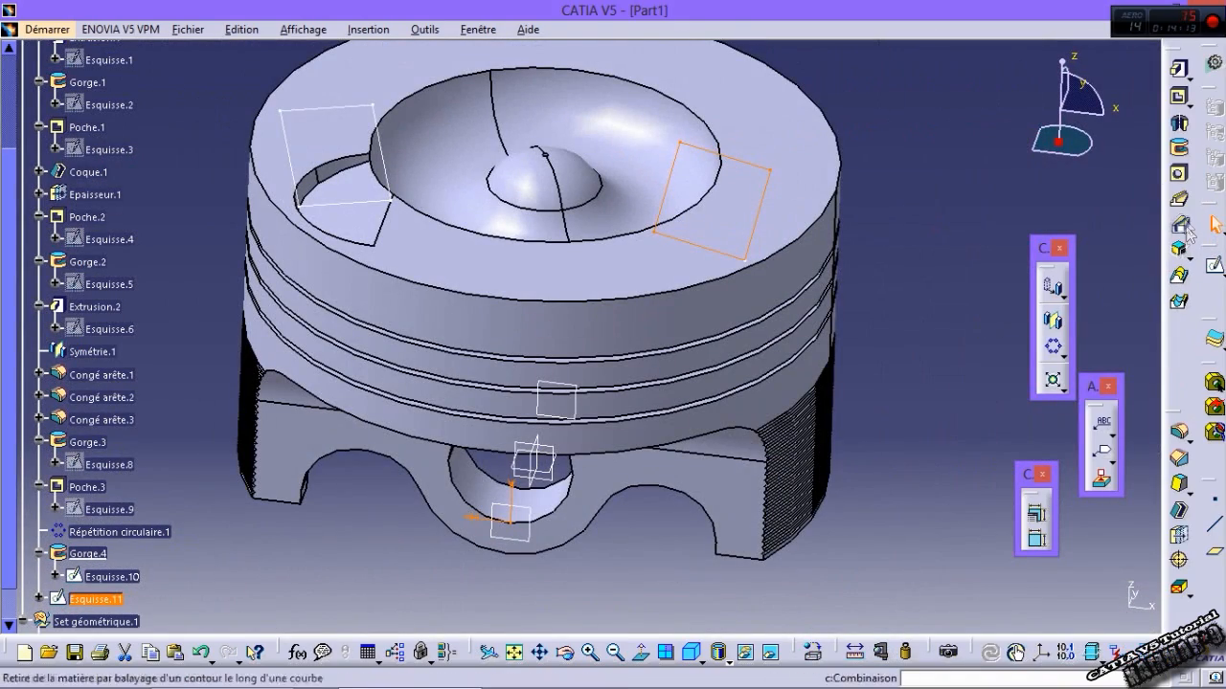
pyautogui.click(1181, 150)
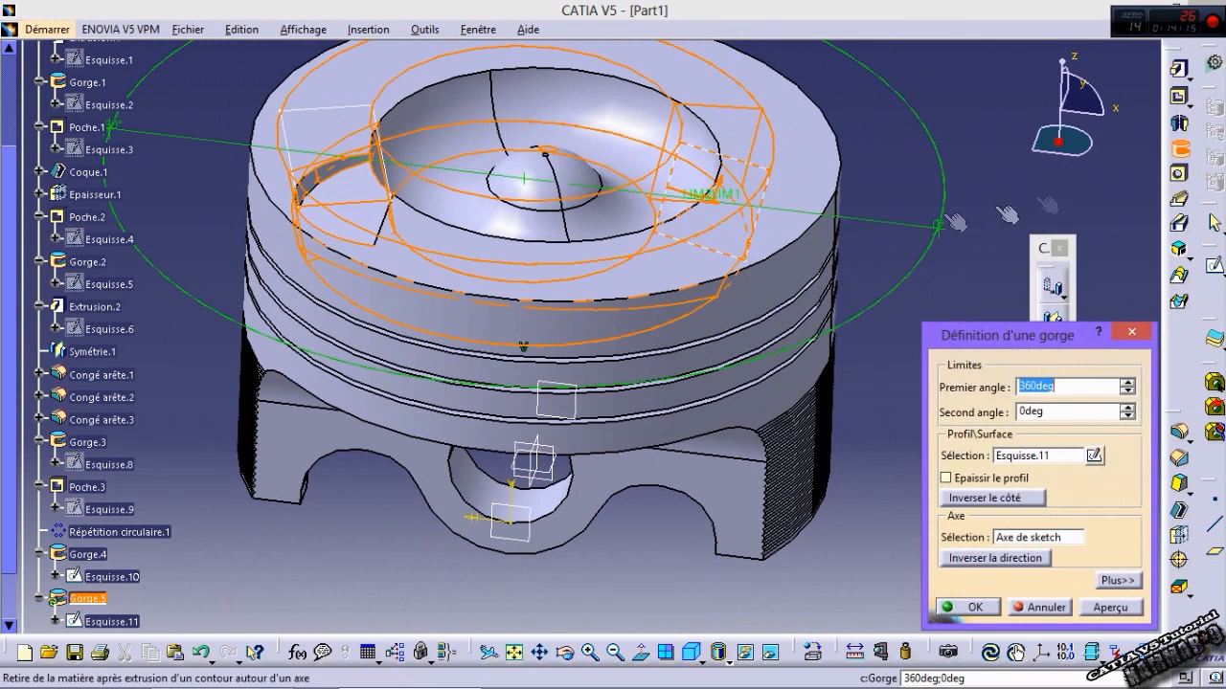
pyautogui.click(1015, 538)
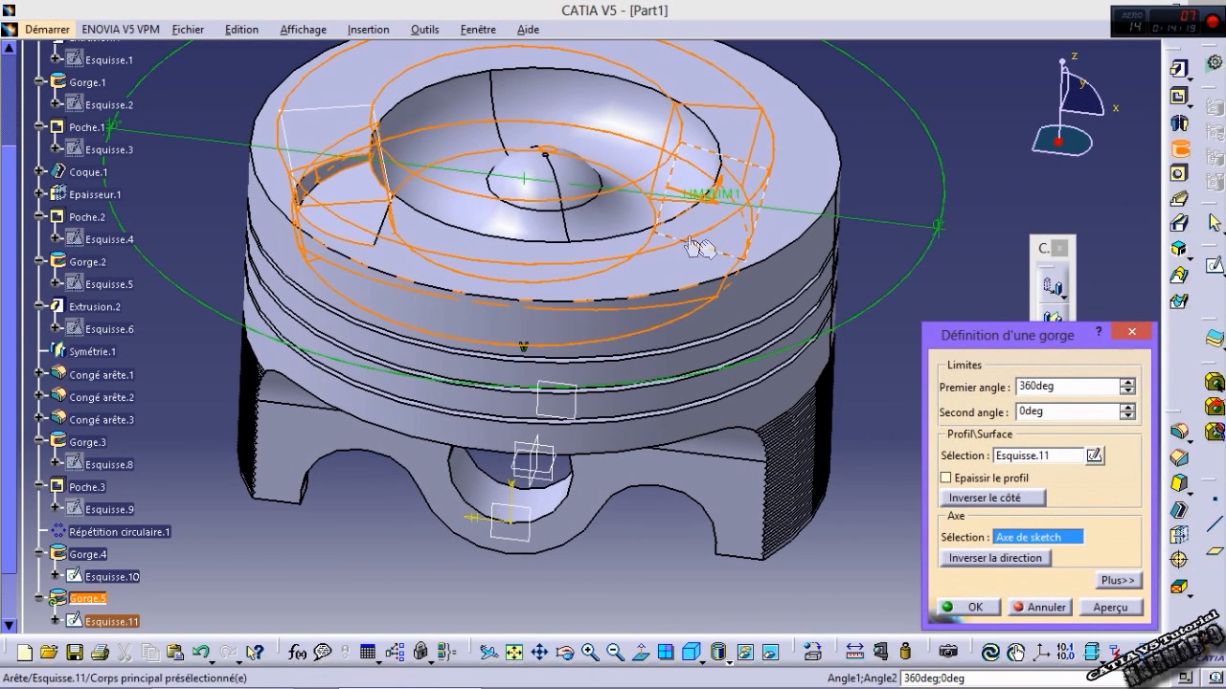
pyautogui.click(683, 182)
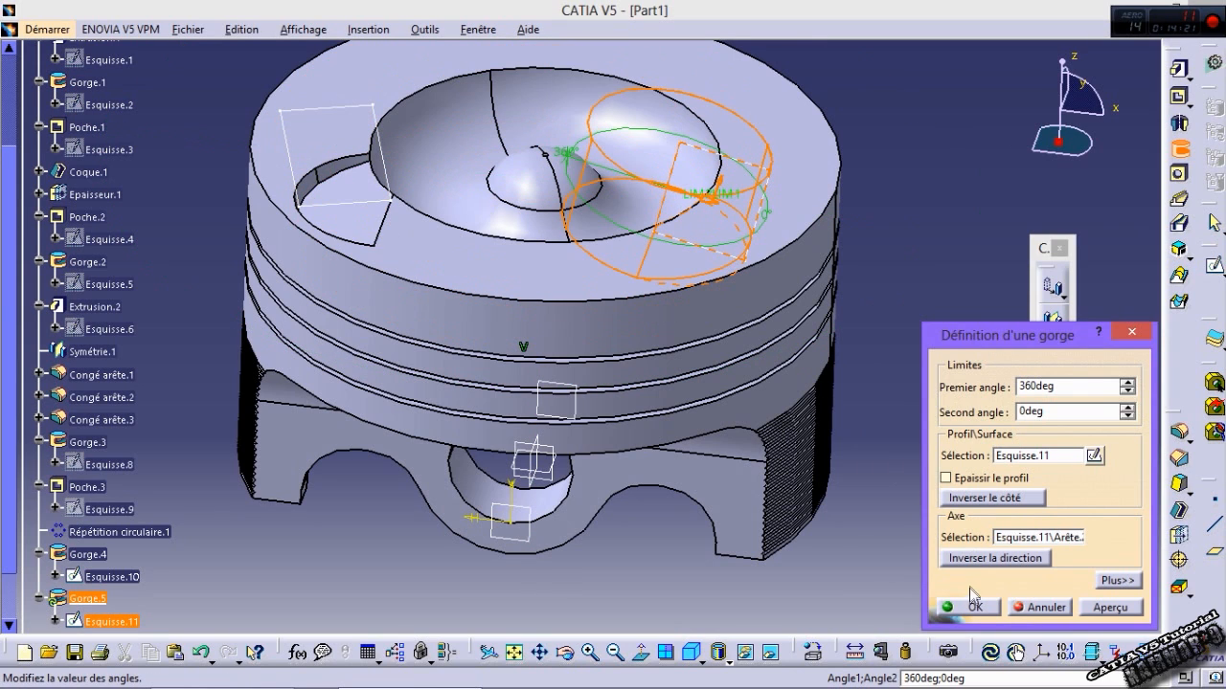
pyautogui.click(972, 605)
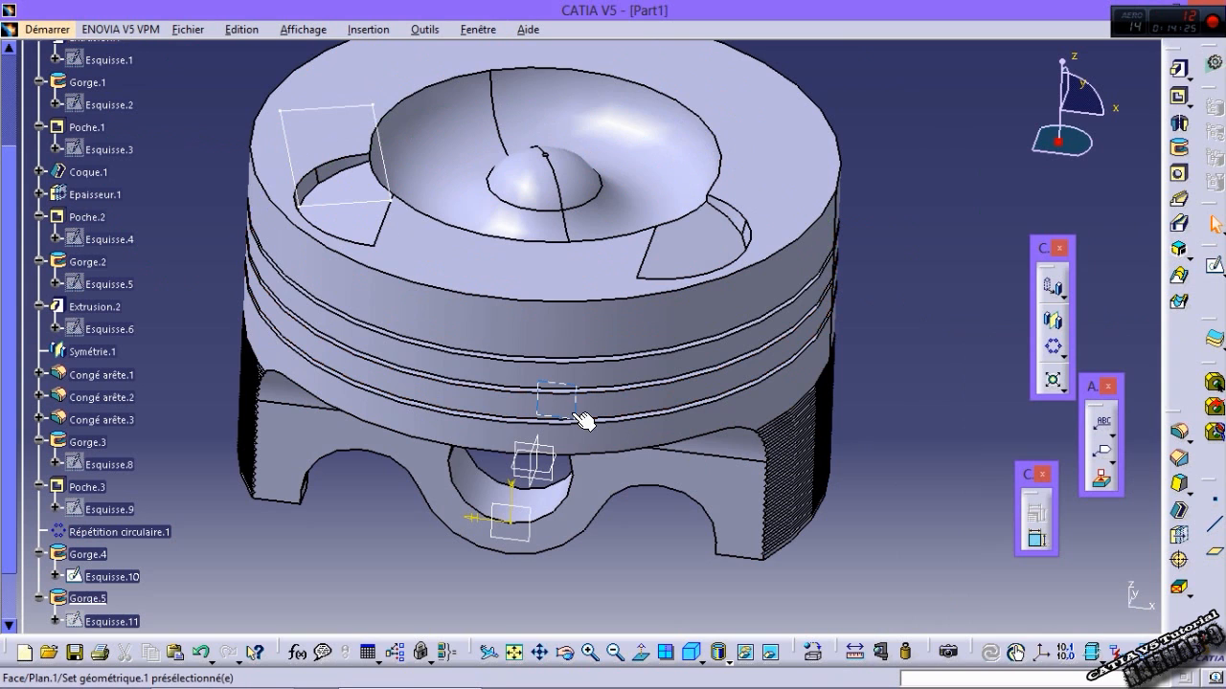
# Step: Open a new sketch on Plan.1 and project the first recess's tilted rectangle from Esquisse.10 into it
pyautogui.moveTo(757, 197); pyautogui.dragTo(531, 84, button='middle')
pyautogui.click(567, 460)
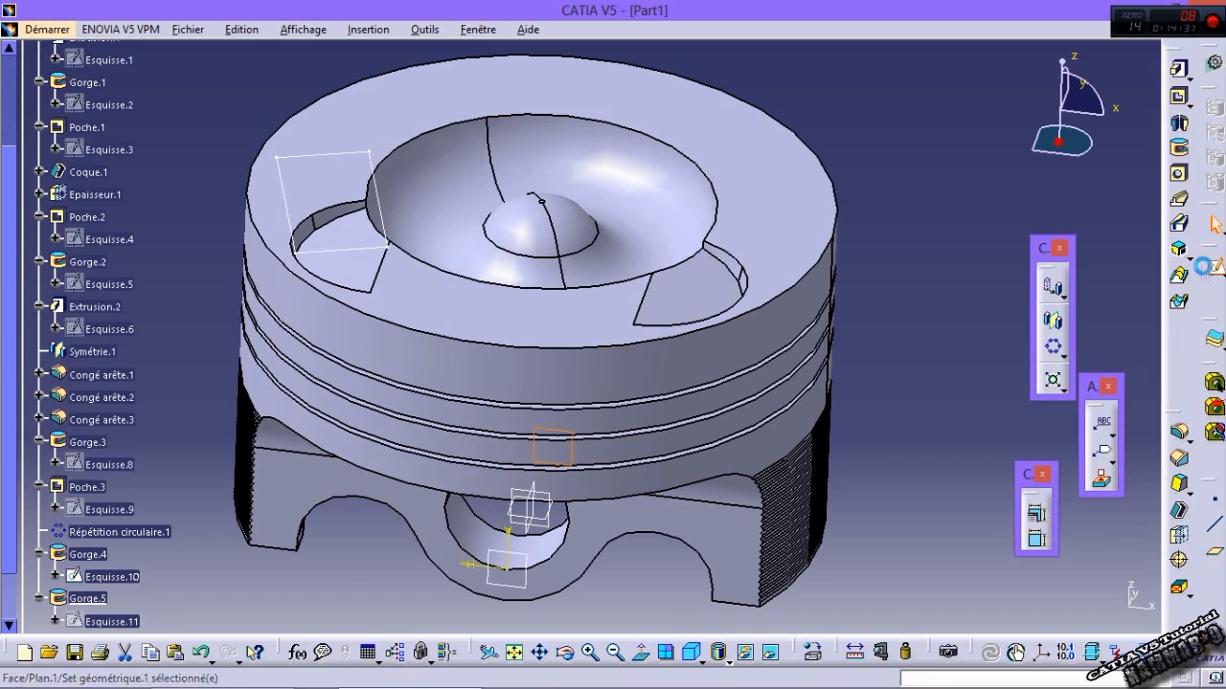
pyautogui.click(1035, 512)
pyautogui.moveTo(1073, 339); pyautogui.dragTo(1044, 471, button='middle')
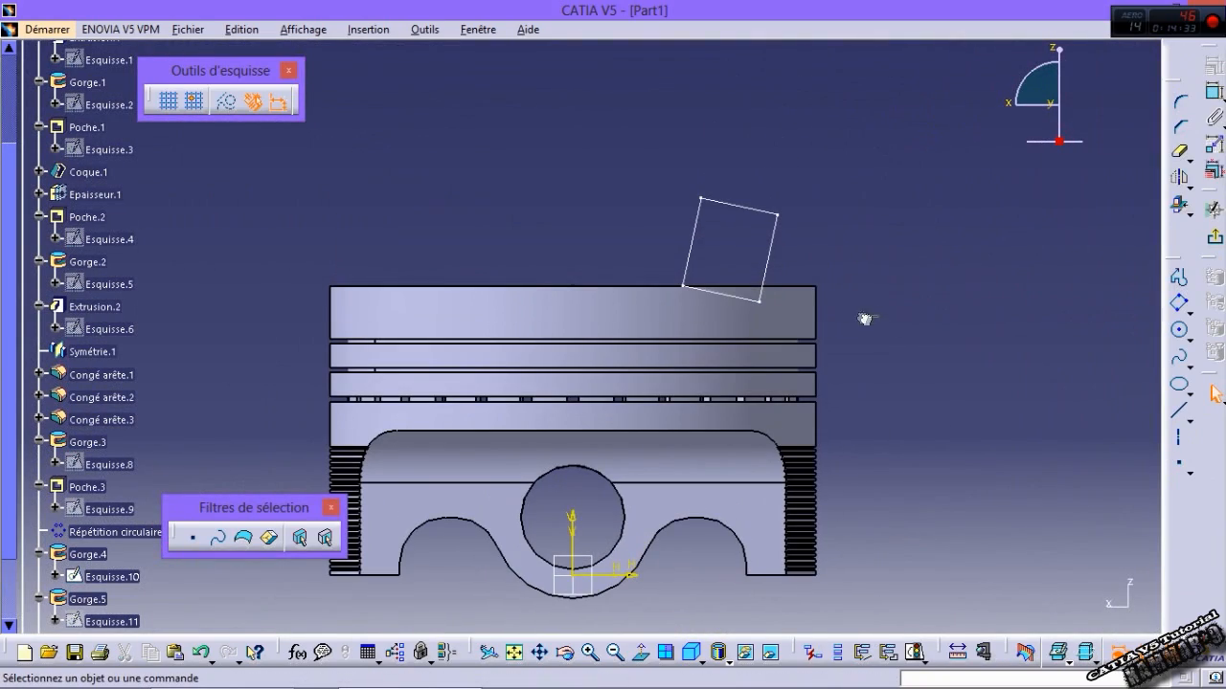
pyautogui.click(691, 232)
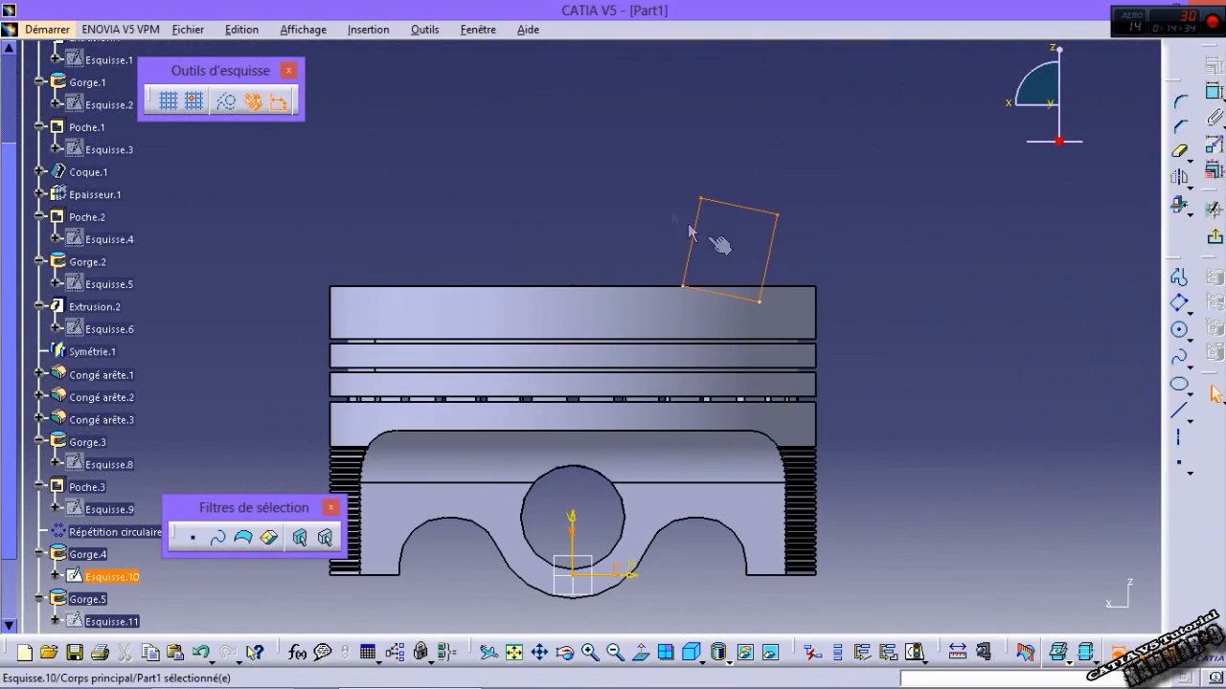
pyautogui.click(1184, 216)
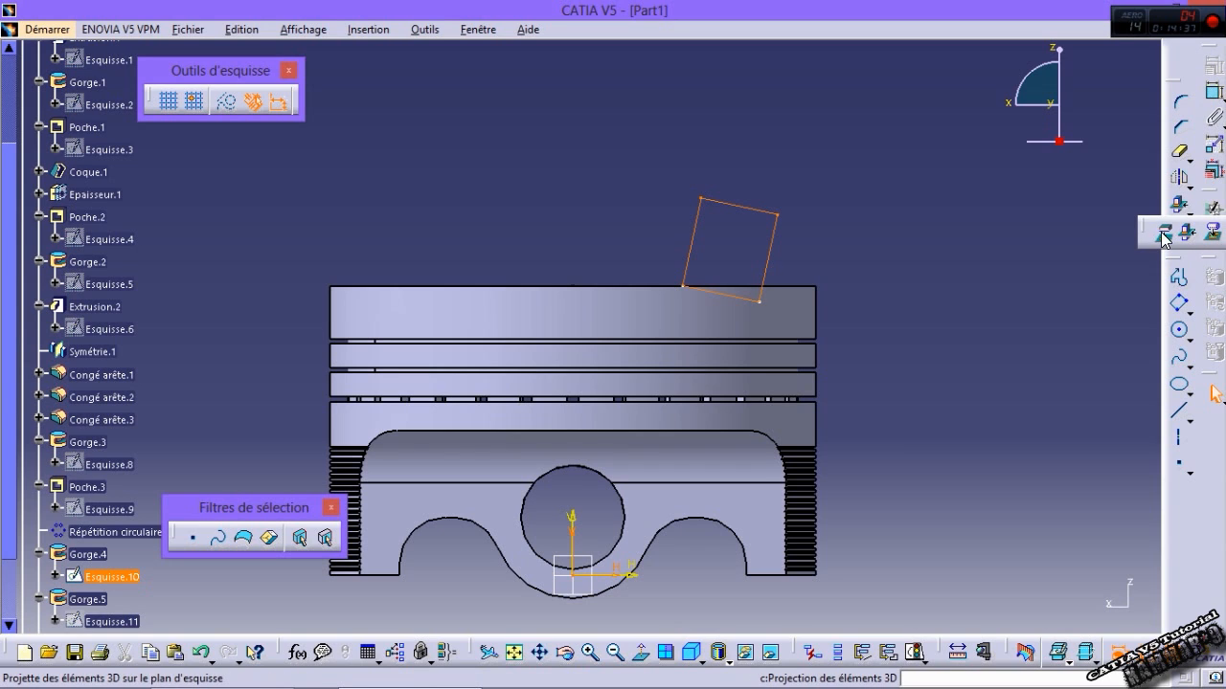
pyautogui.click(1163, 235)
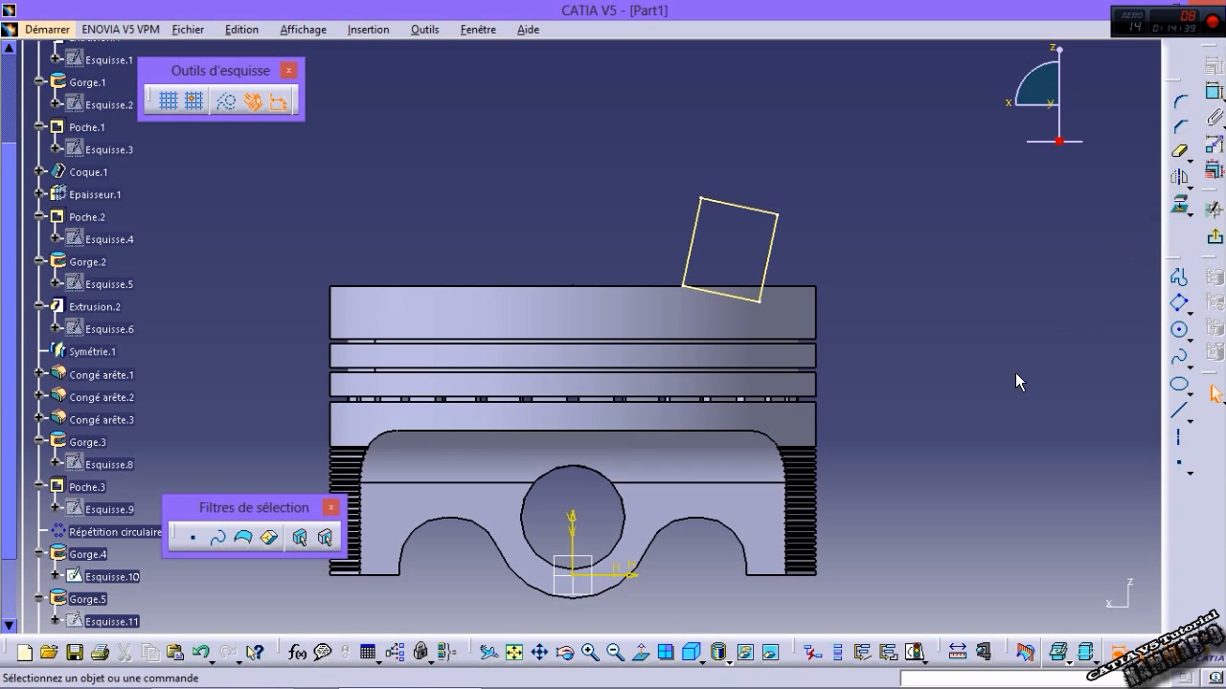
pyautogui.click(1213, 238)
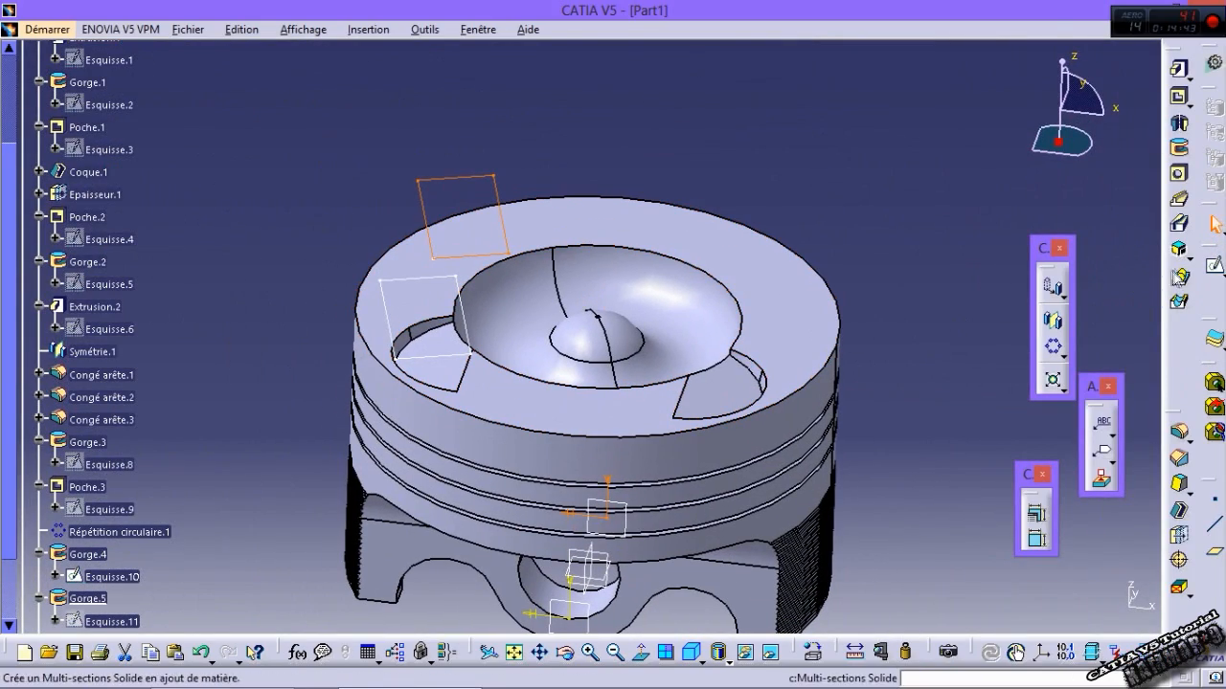
pyautogui.click(1179, 149)
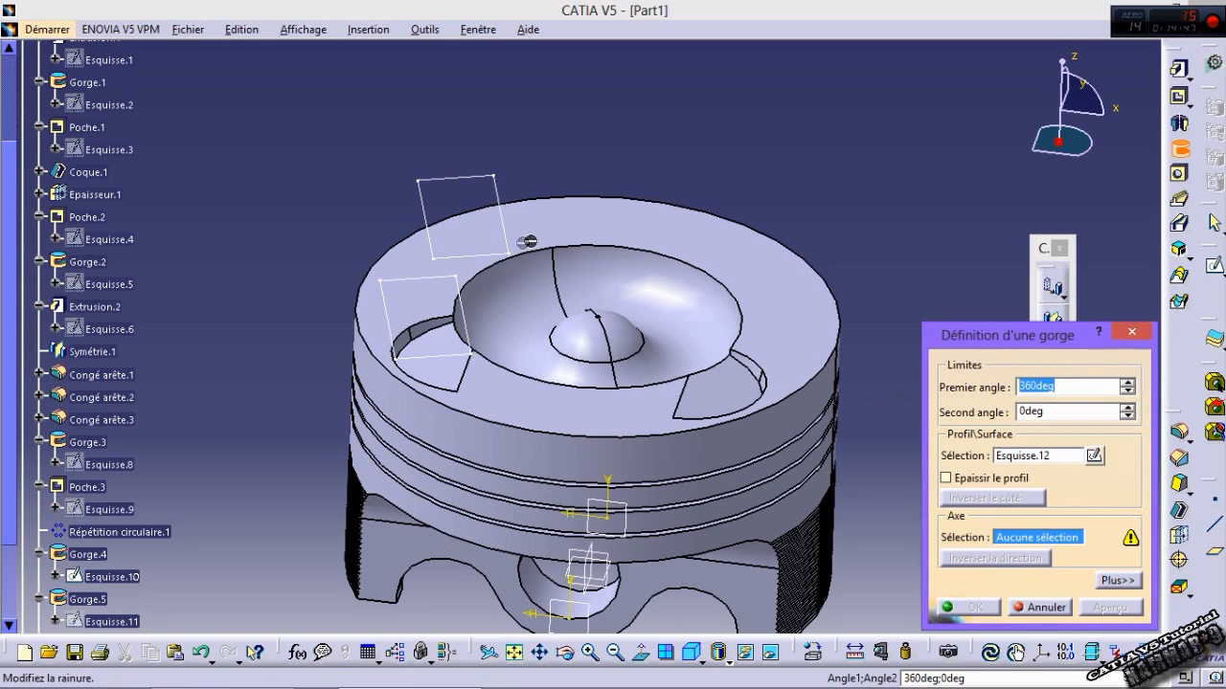
pyautogui.click(1042, 608)
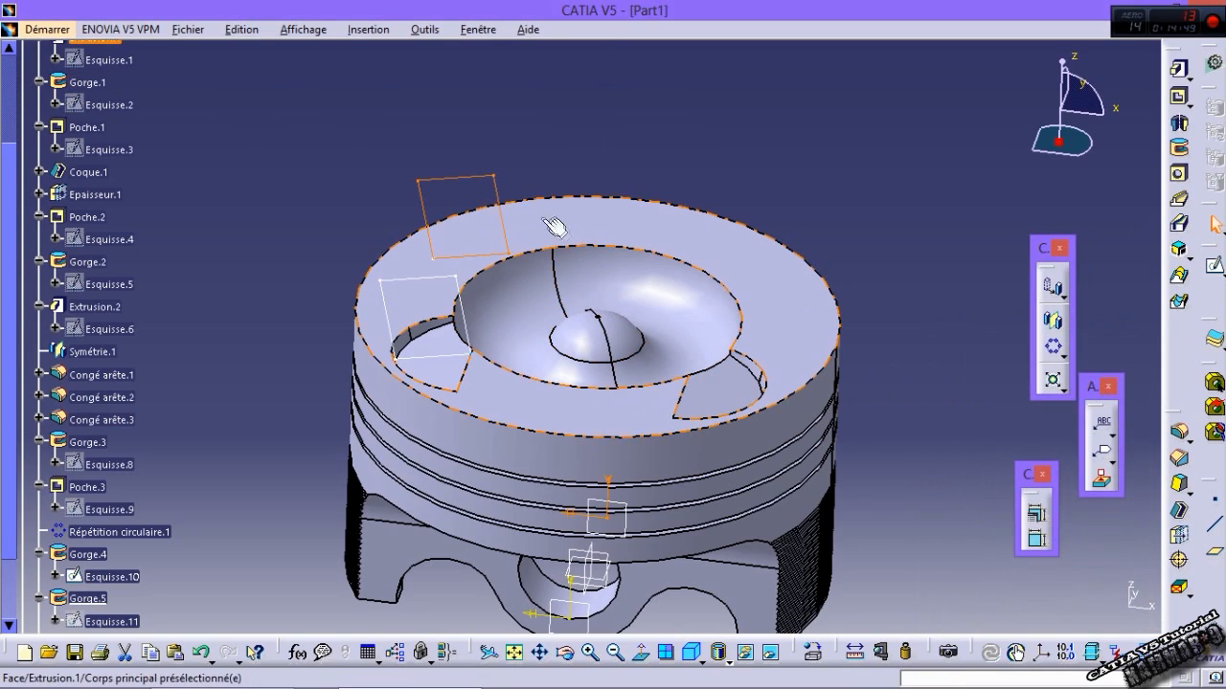
pyautogui.doubleClick(500, 188)
# Step: Draw an axis from the projected rectangle's lower inner corner to a point above its upper inner corner
pyautogui.moveTo(661, 180); pyautogui.dragTo(659, 120, button='middle')
pyautogui.click(1179, 438)
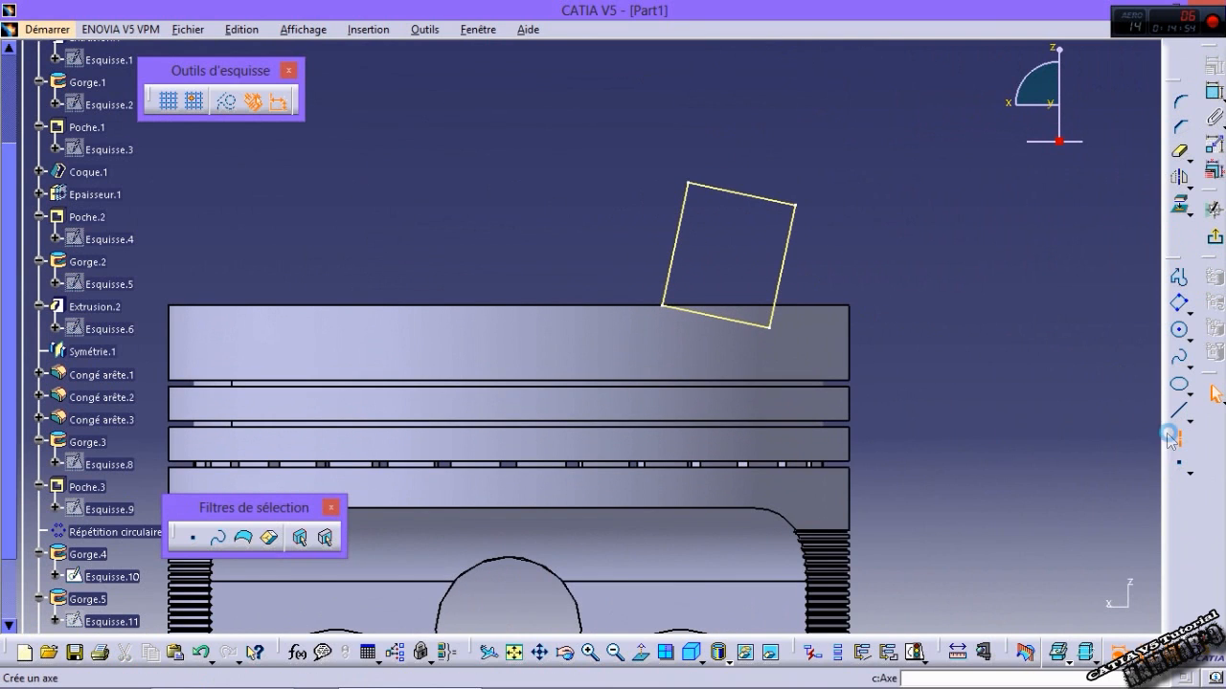
pyautogui.click(663, 304)
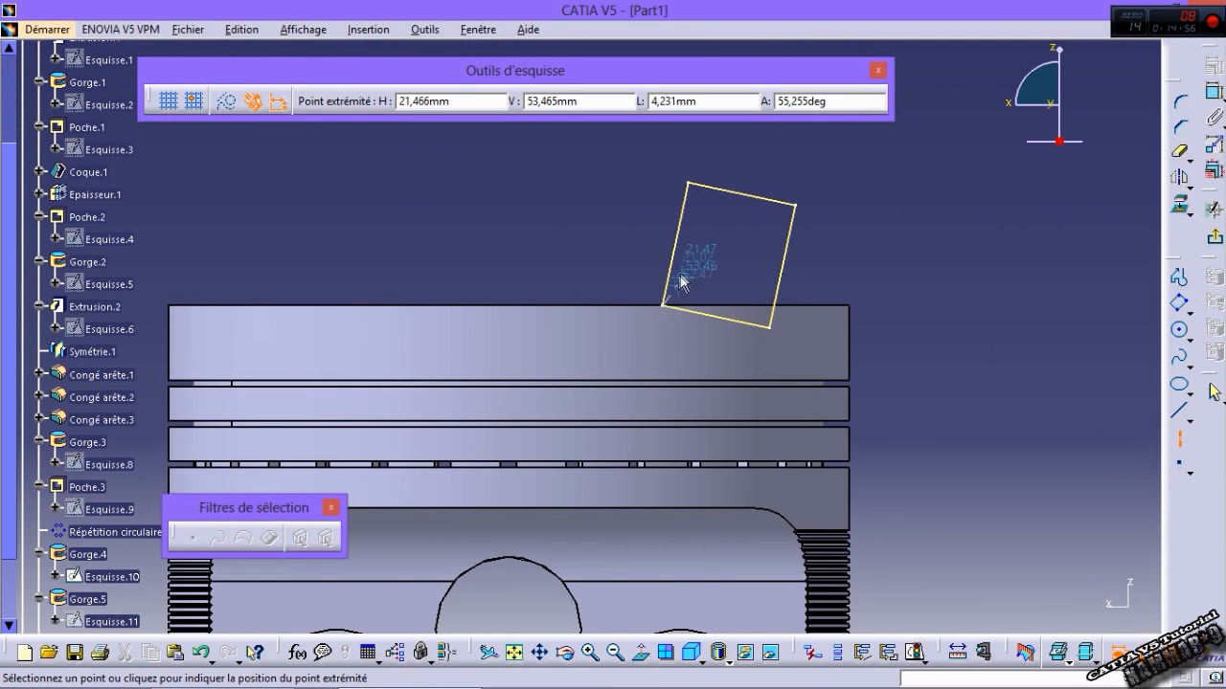
pyautogui.click(675, 161)
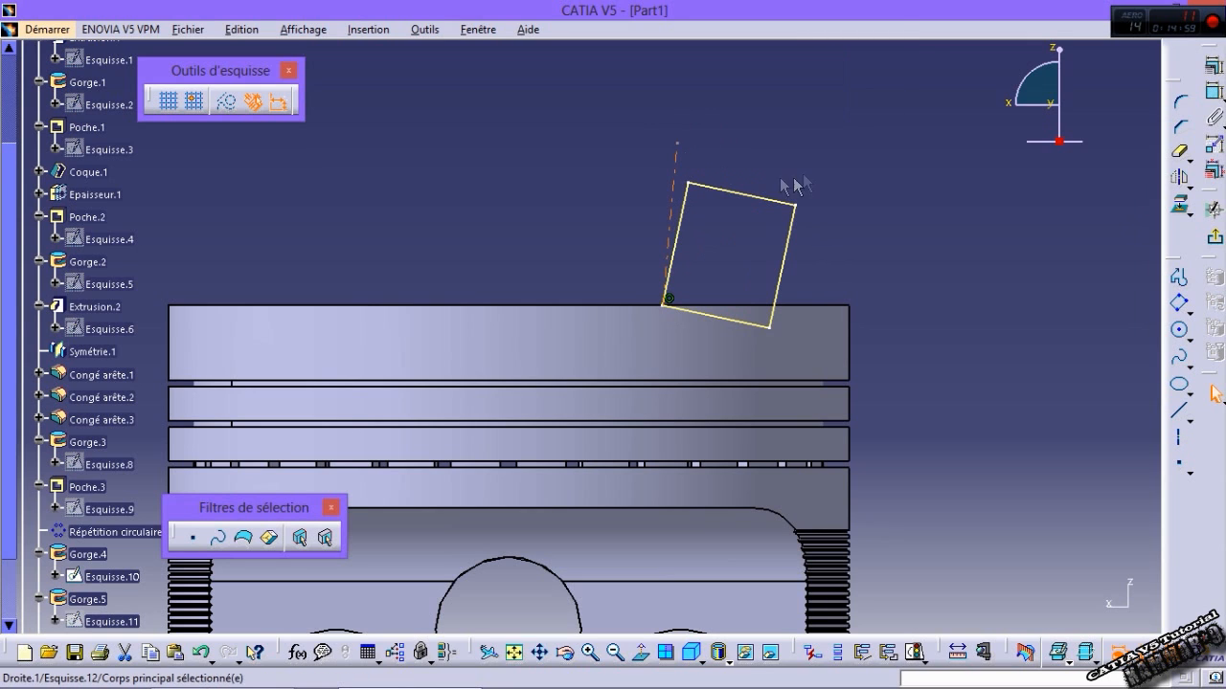
# Step: Constrain the axis to be coincident with the rectangle's upper inner corner so that it follows the inner side
pyautogui.keyDown('ctrl'); pyautogui.click(684, 183); pyautogui.keyUp('ctrl')
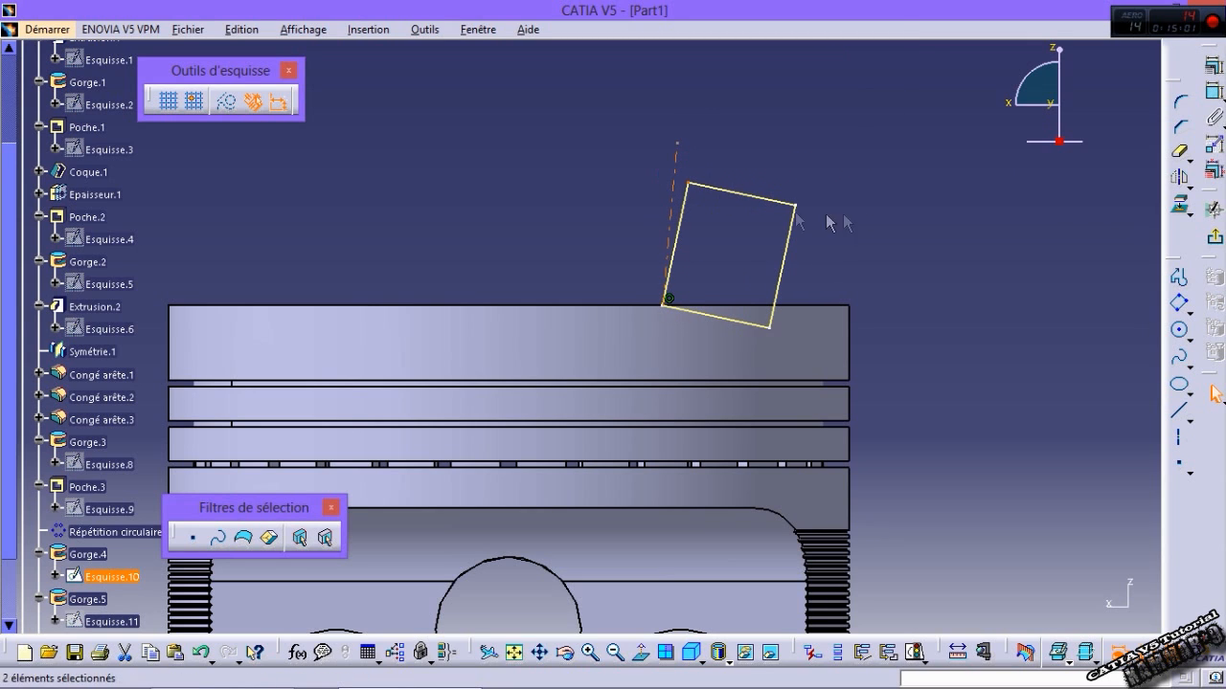
pyautogui.click(1214, 66)
pyautogui.click(1003, 454)
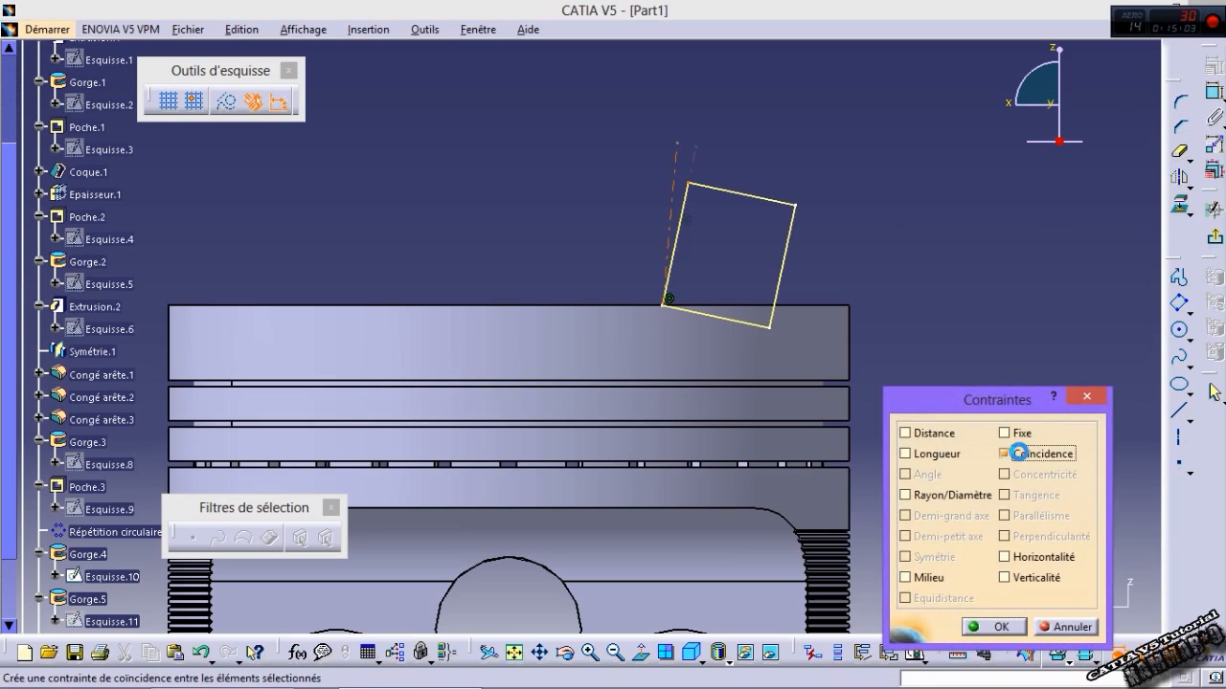
pyautogui.click(995, 627)
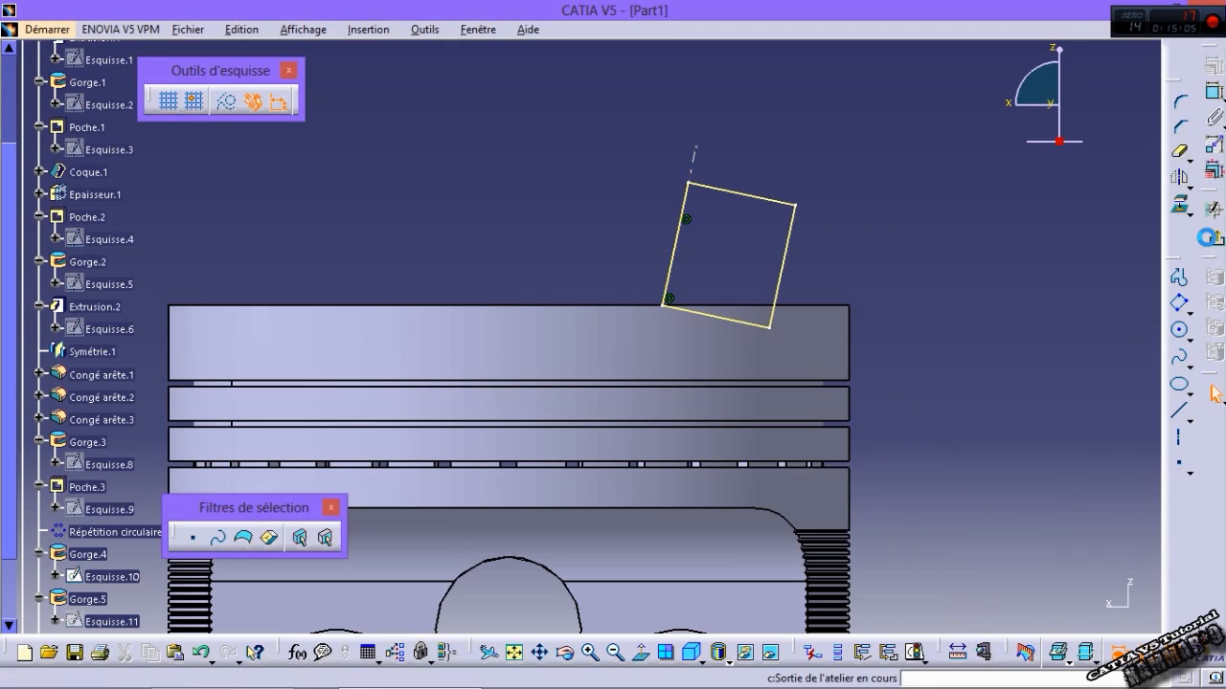
# Step: Exit the sketch and try to cut a 360-degree groove by revolving Esquisse.12 around its sketch axis
pyautogui.click(1212, 237)
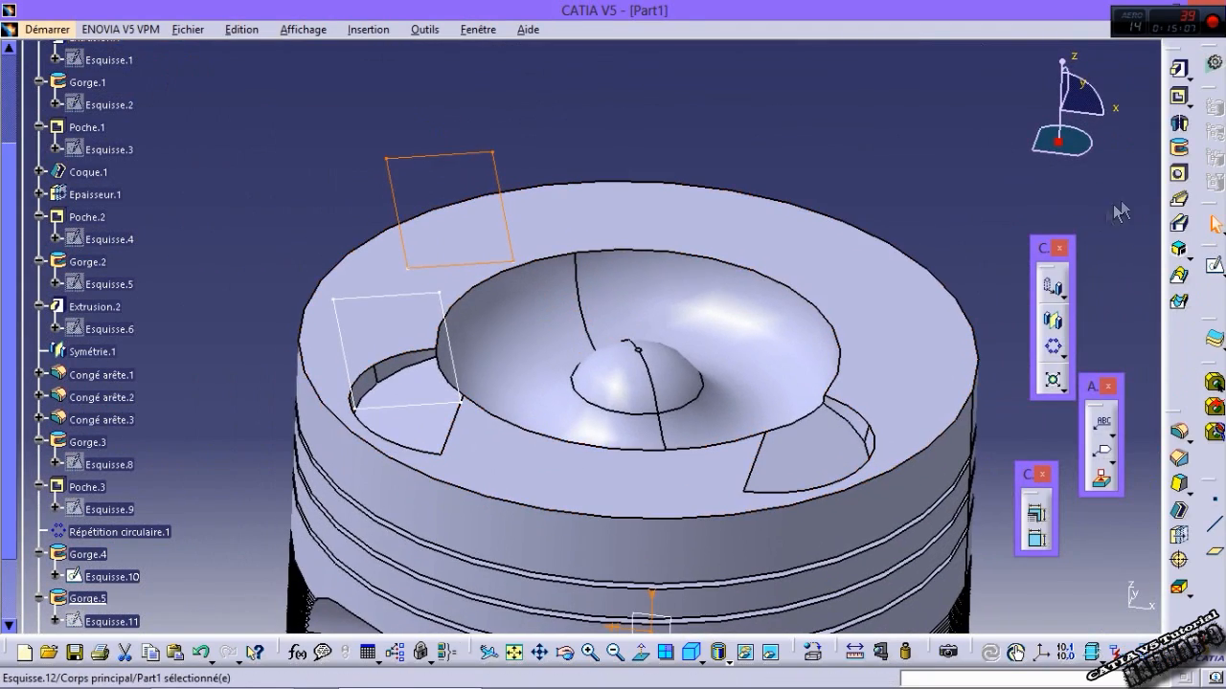
pyautogui.click(1178, 150)
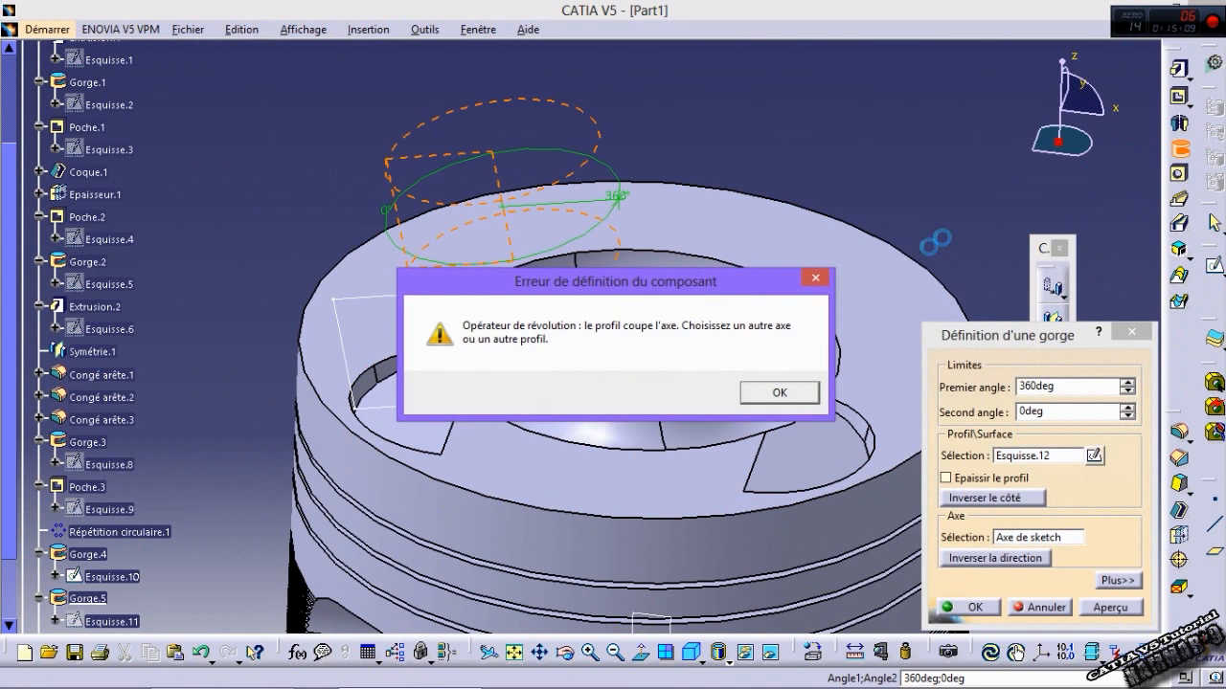
pyautogui.click(779, 392)
pyautogui.click(1048, 607)
pyautogui.click(779, 401)
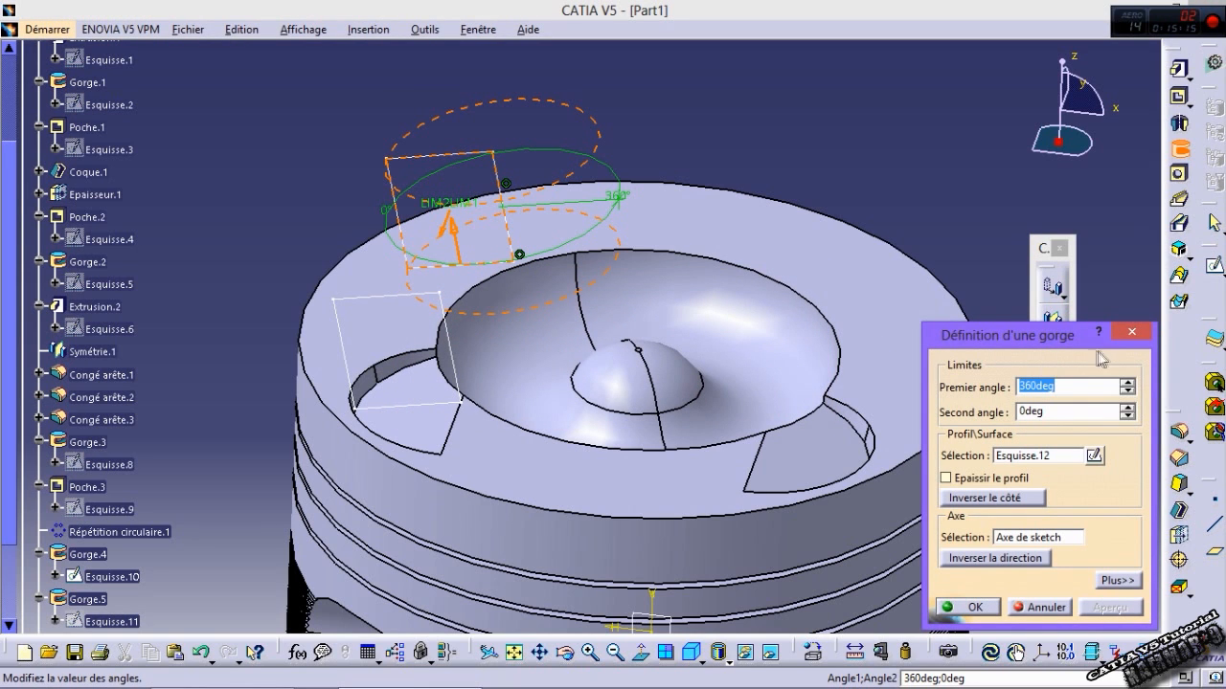
pyautogui.click(1046, 607)
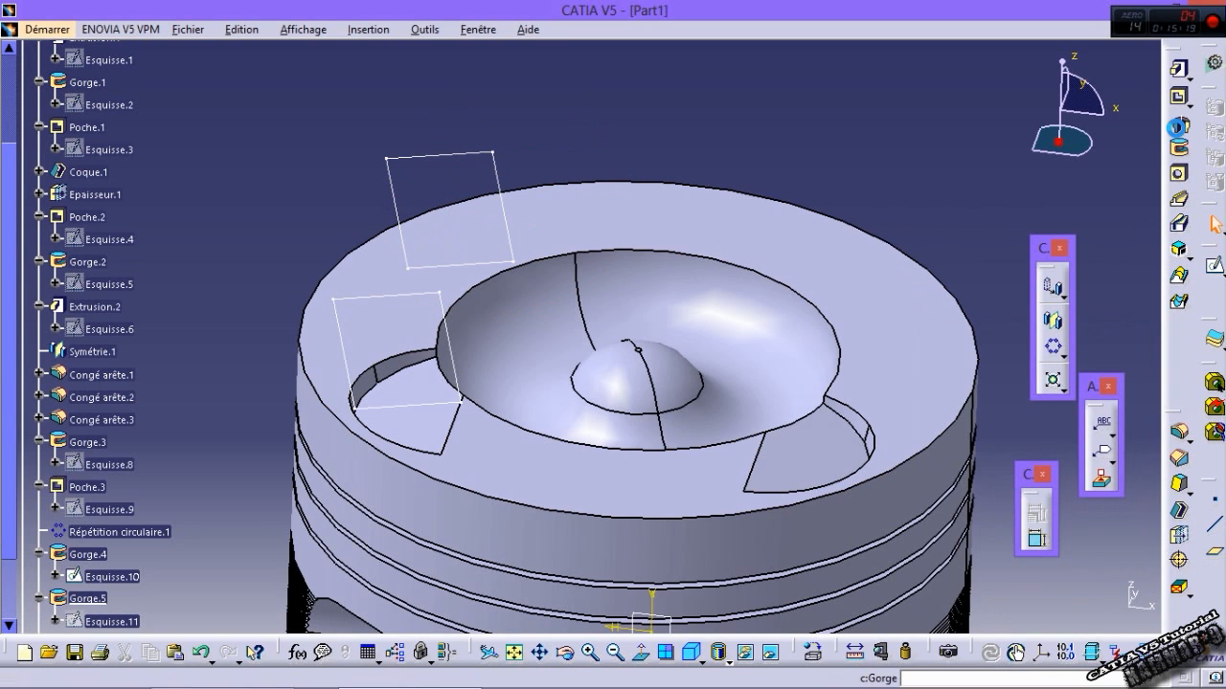
# Step: Retry the 360-degree groove from Esquisse.12, checking its profile and axis selections and previewing the cut
pyautogui.click(1179, 125)
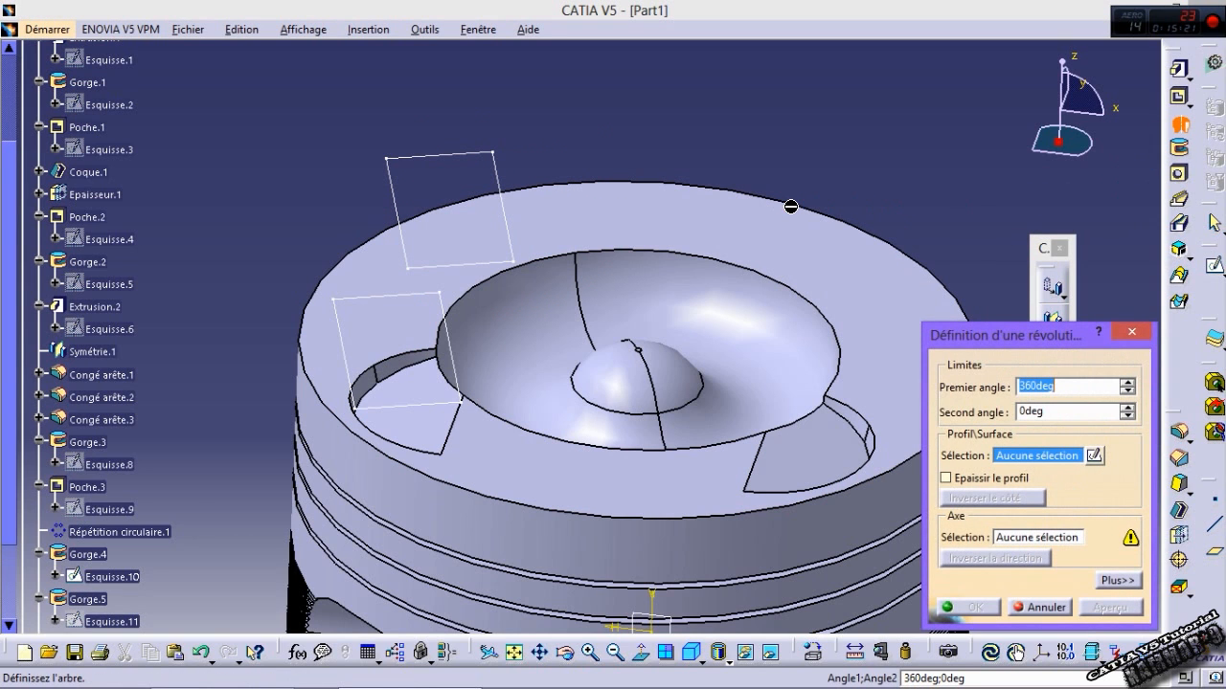
pyautogui.click(1045, 607)
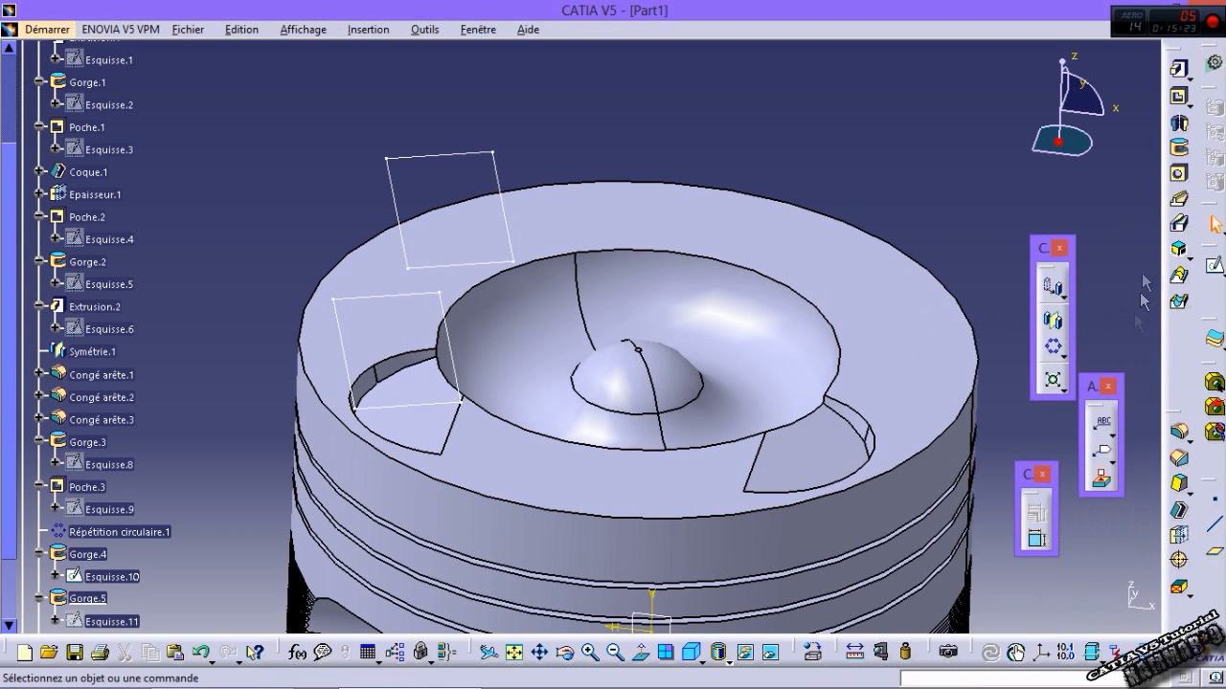
pyautogui.click(1184, 149)
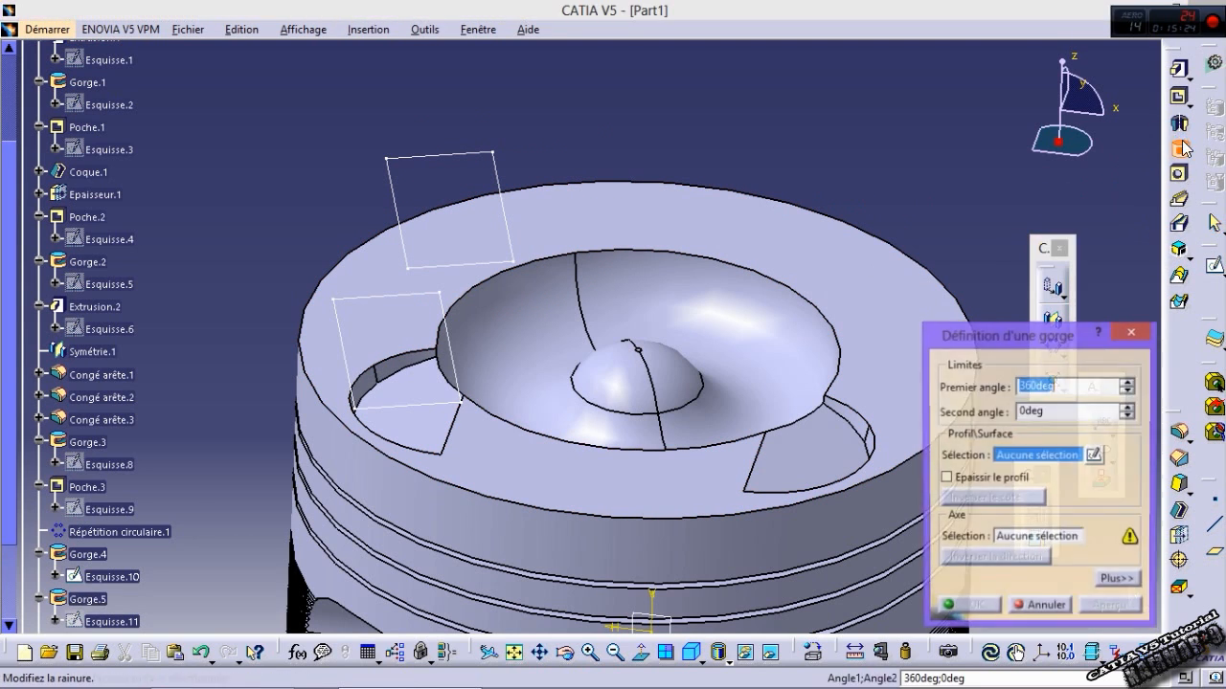
pyautogui.click(504, 188)
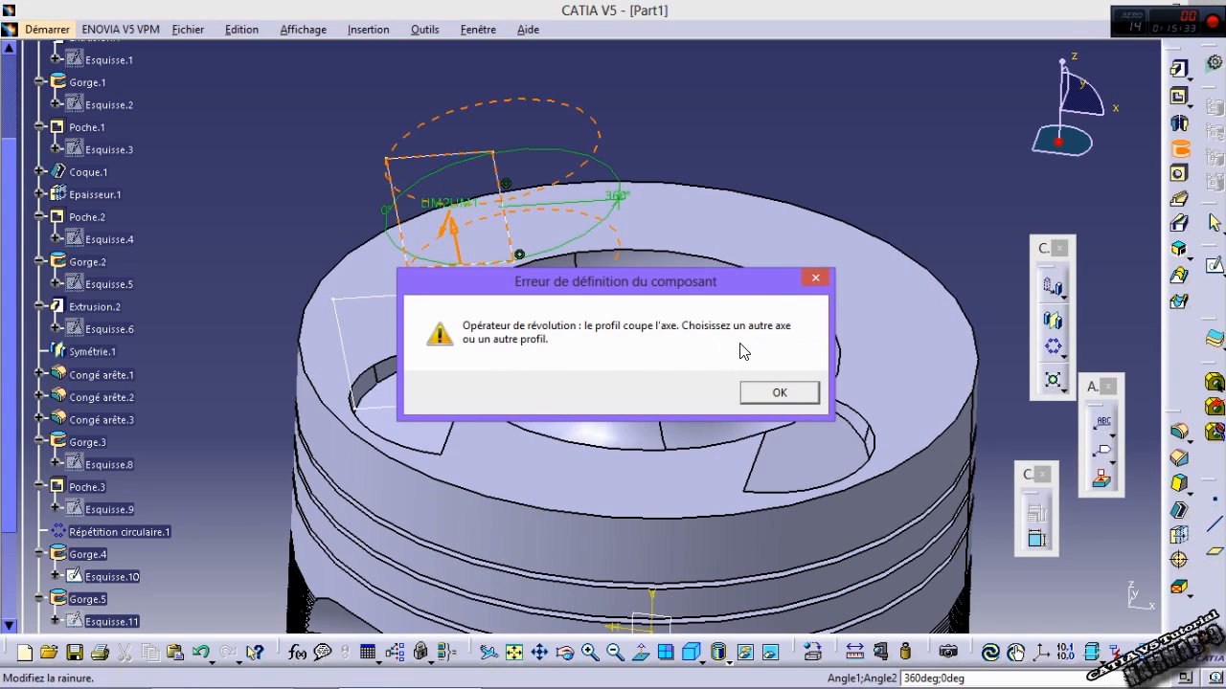
pyautogui.click(747, 394)
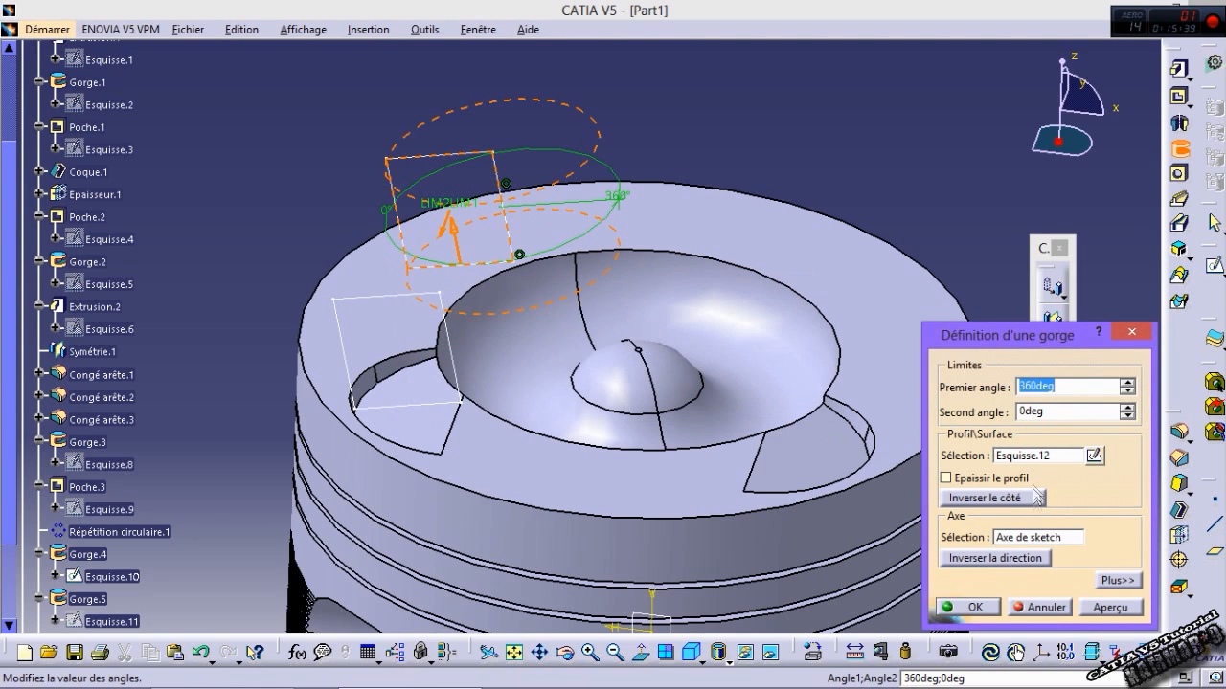
pyautogui.click(1046, 459)
pyautogui.click(1039, 535)
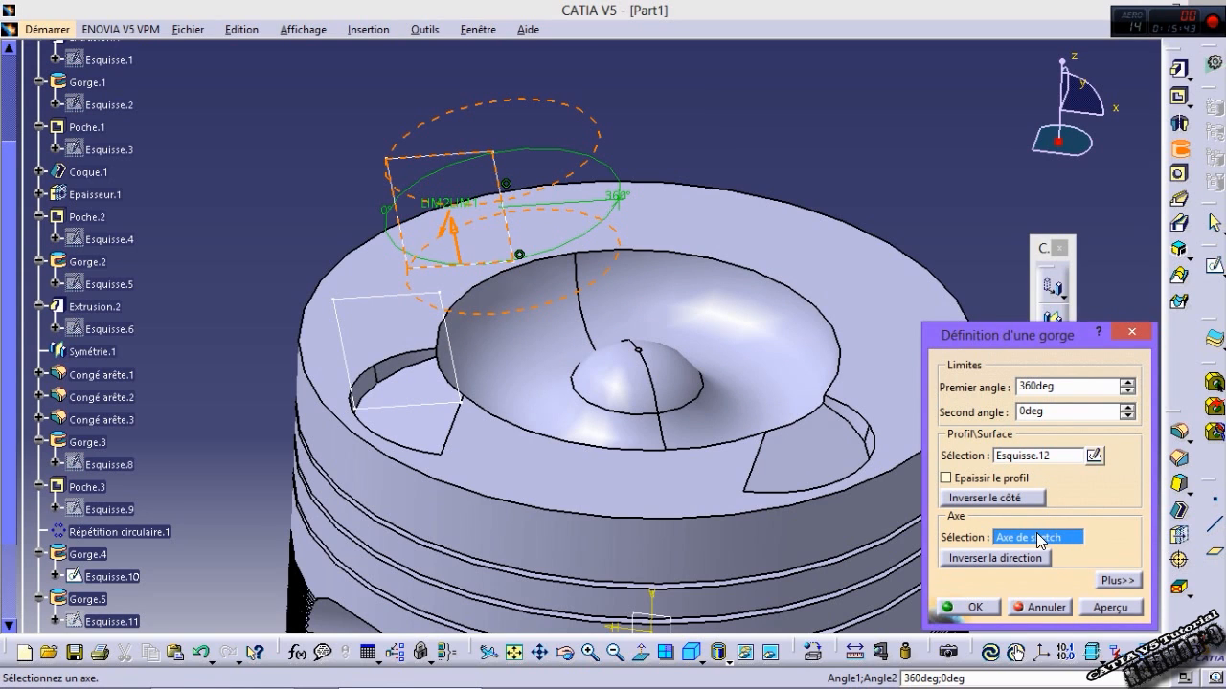
pyautogui.click(1110, 607)
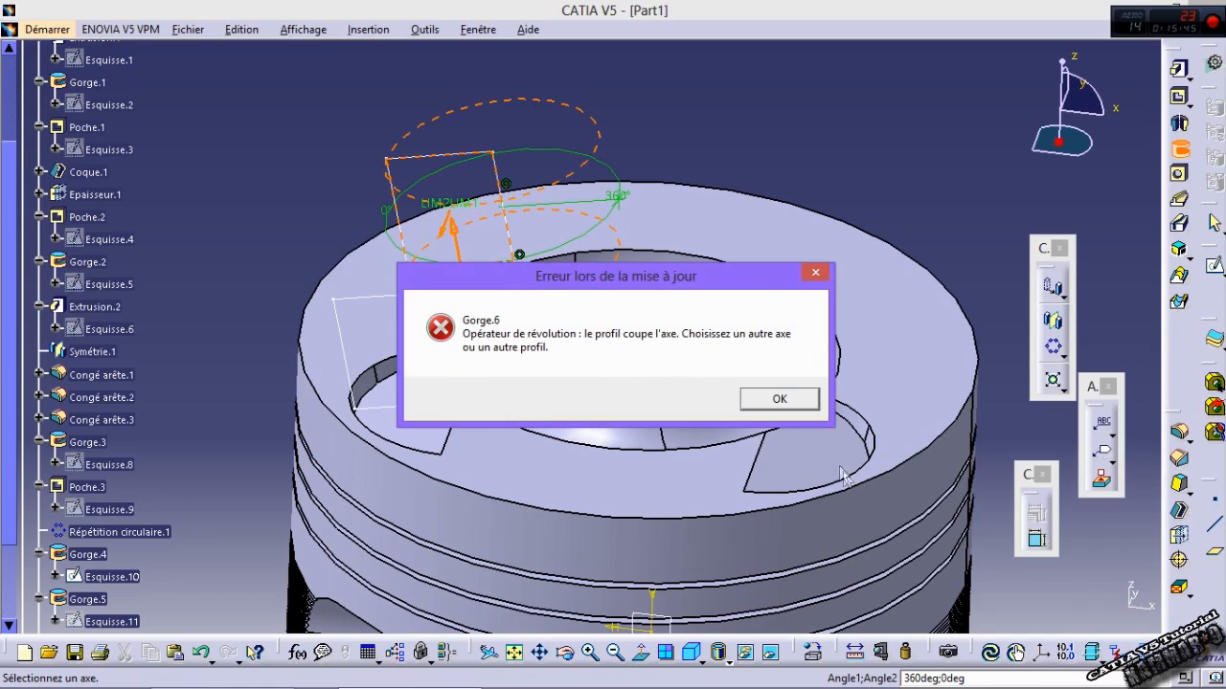
pyautogui.click(780, 401)
pyautogui.click(1120, 335)
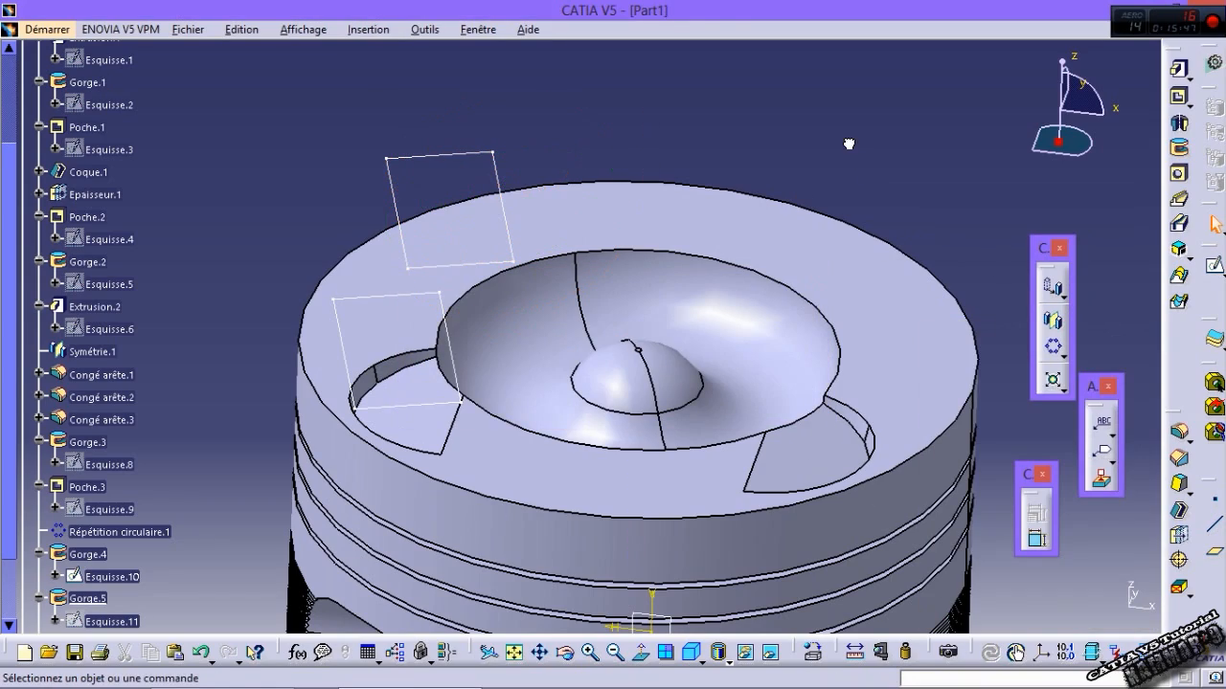
# Step: Reopen Esquisse.12 and place a replacement axis from the rectangle's upper inner corner to a point beyond its lower inner corner
pyautogui.doubleClick(489, 169)
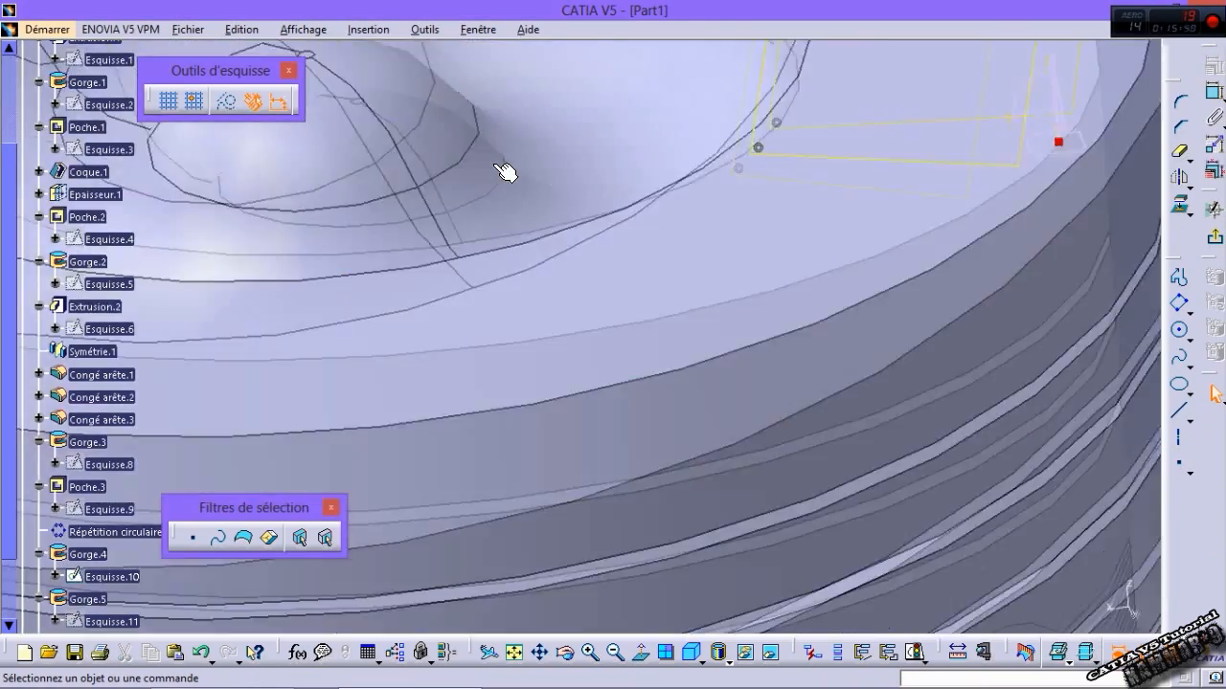
pyautogui.moveTo(569, 202)
pyautogui.mouseDown(button='middle')
pyautogui.moveTo(595, 255)
pyautogui.moveTo(585, 264)
pyautogui.mouseUp(button='middle')
pyautogui.click(632, 178)
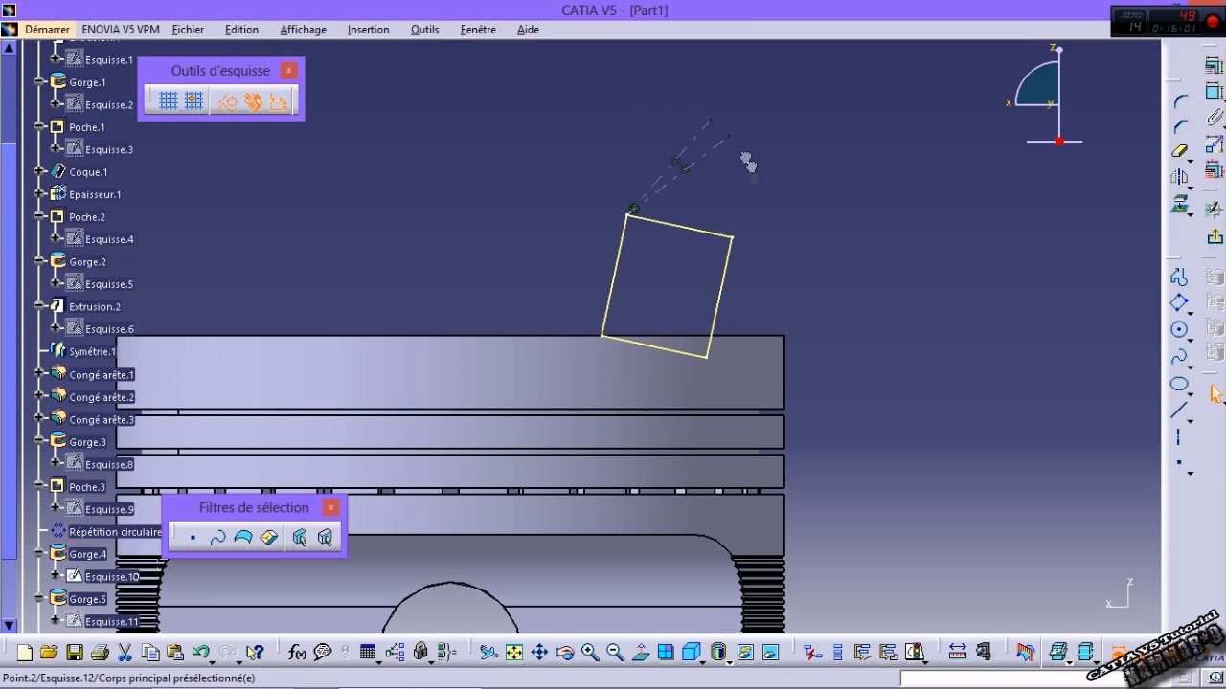
pyautogui.moveTo(557, 370); pyautogui.dragTo(555, 366)
# Step: Constrain the axis's free end to be coincident with the rectangle's lower inner corner
pyautogui.keyDown('ctrl'); pyautogui.click(601, 336); pyautogui.keyUp('ctrl')
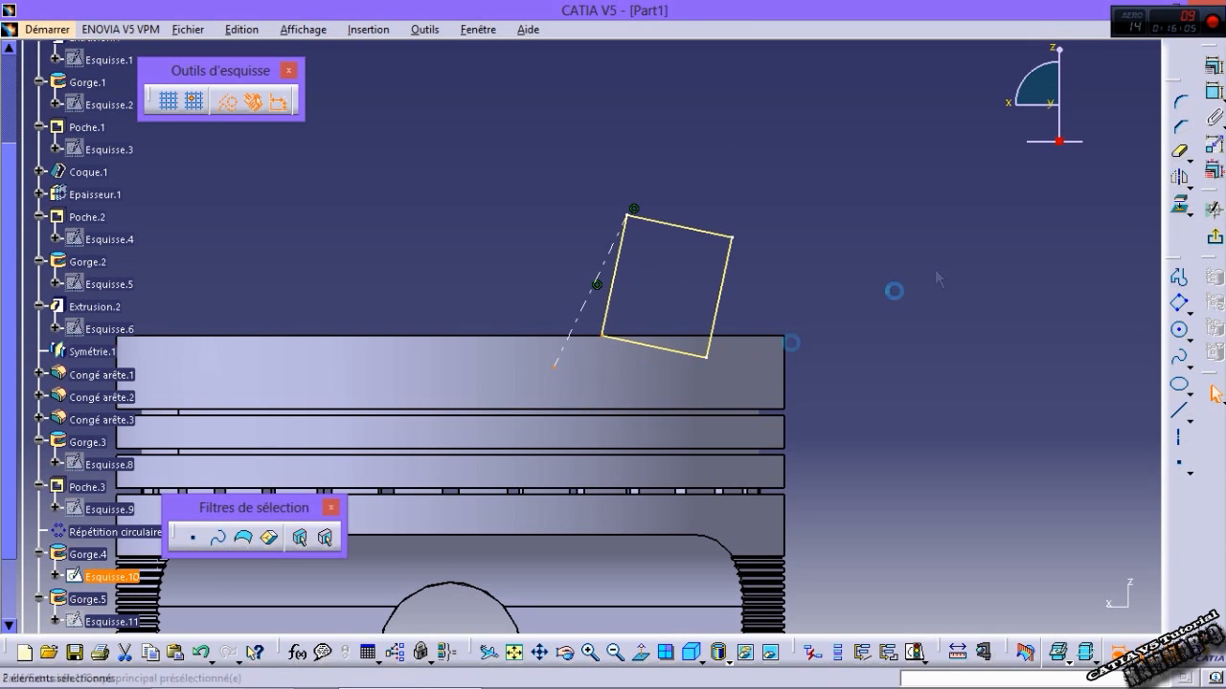
pyautogui.click(1214, 66)
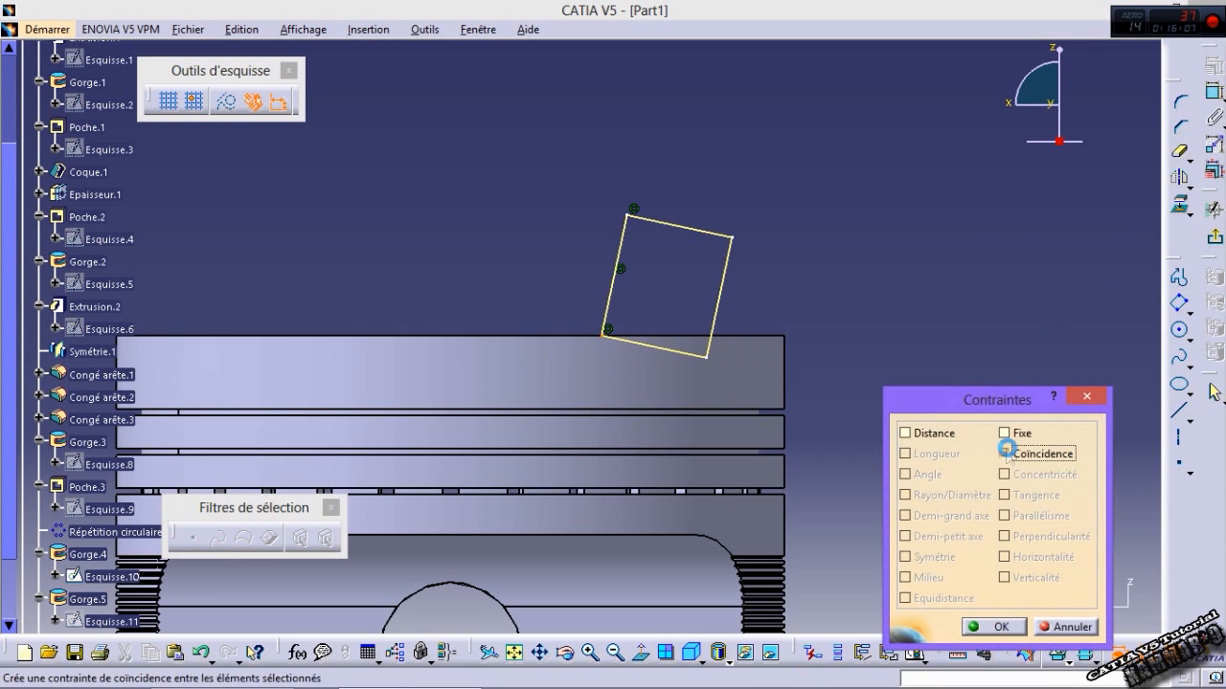
pyautogui.click(1005, 452)
pyautogui.click(994, 626)
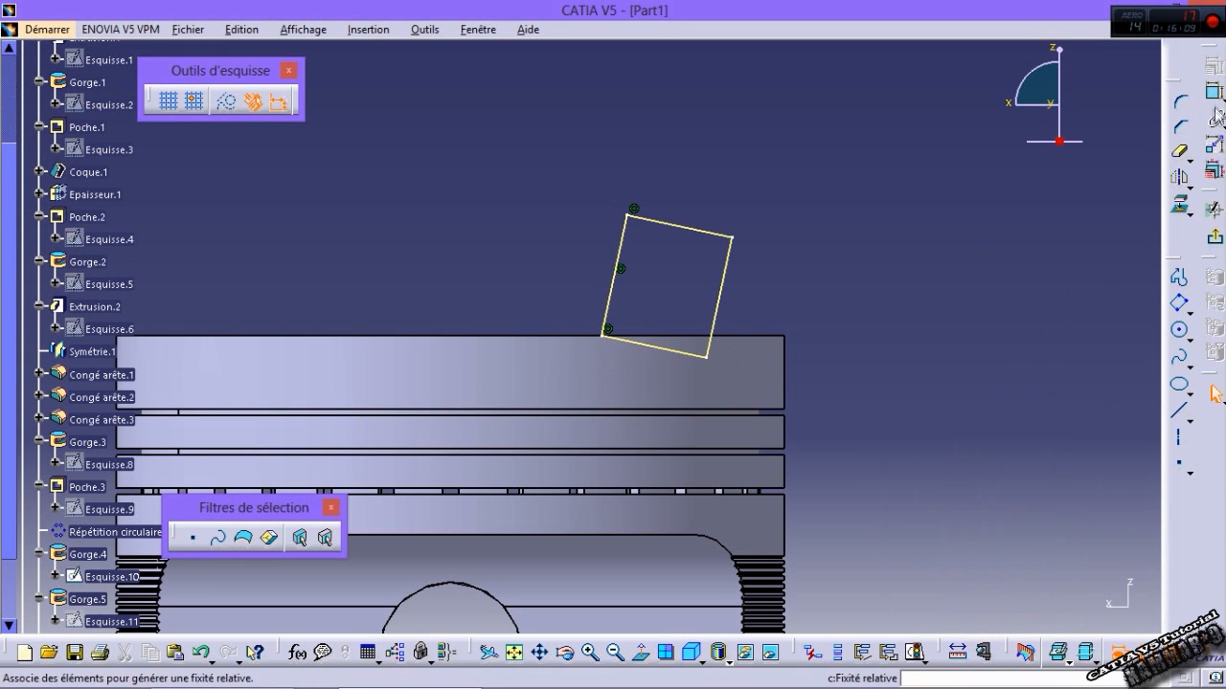
# Step: Exit the sketch and cut the third valve recess as a 360-degree groove revolved from Esquisse.12 around its inner side
pyautogui.click(1215, 173)
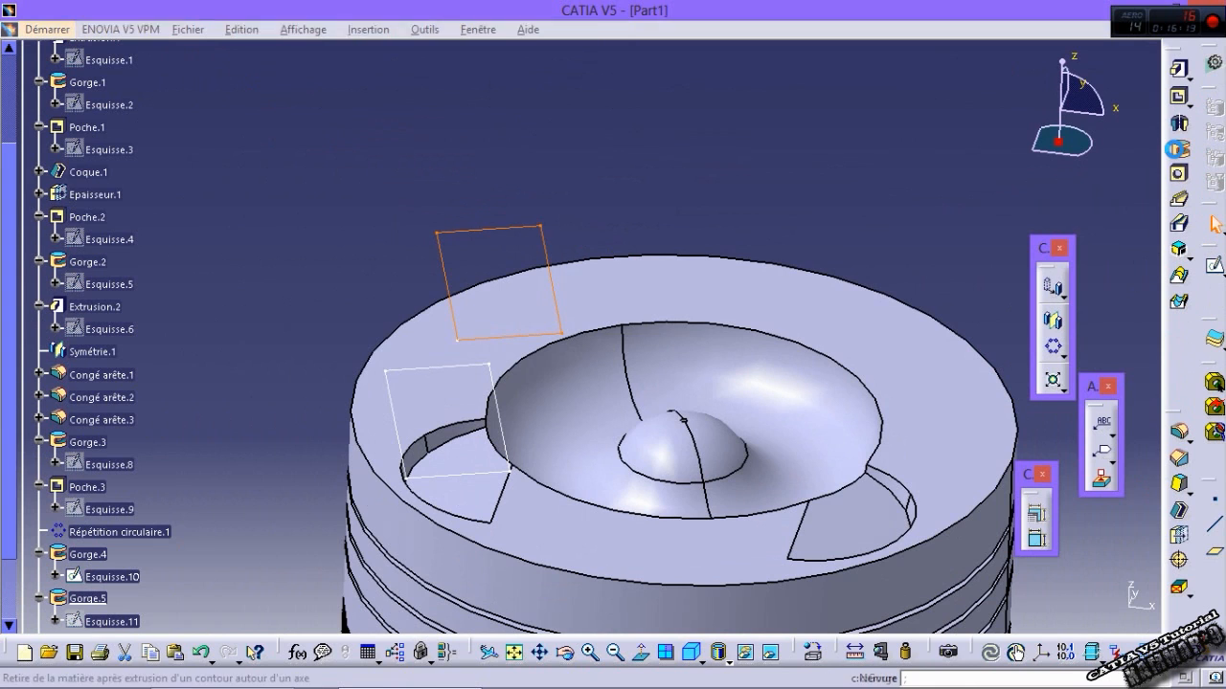
pyautogui.click(1180, 148)
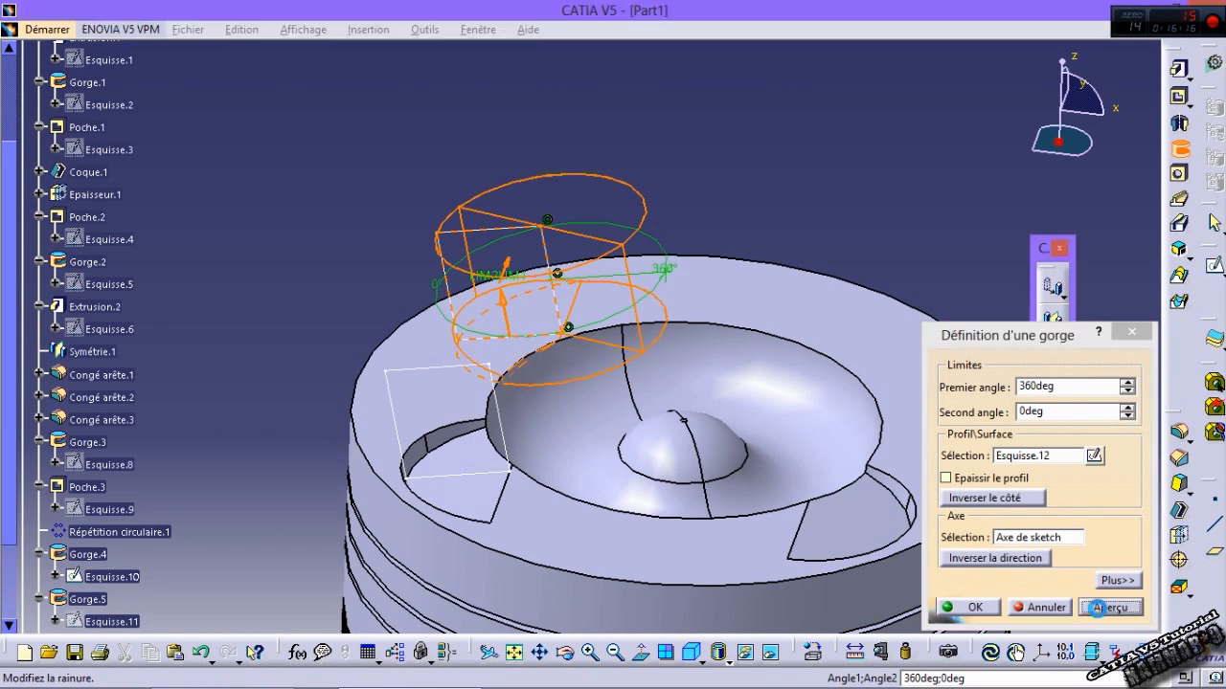
pyautogui.click(1106, 607)
pyautogui.click(996, 607)
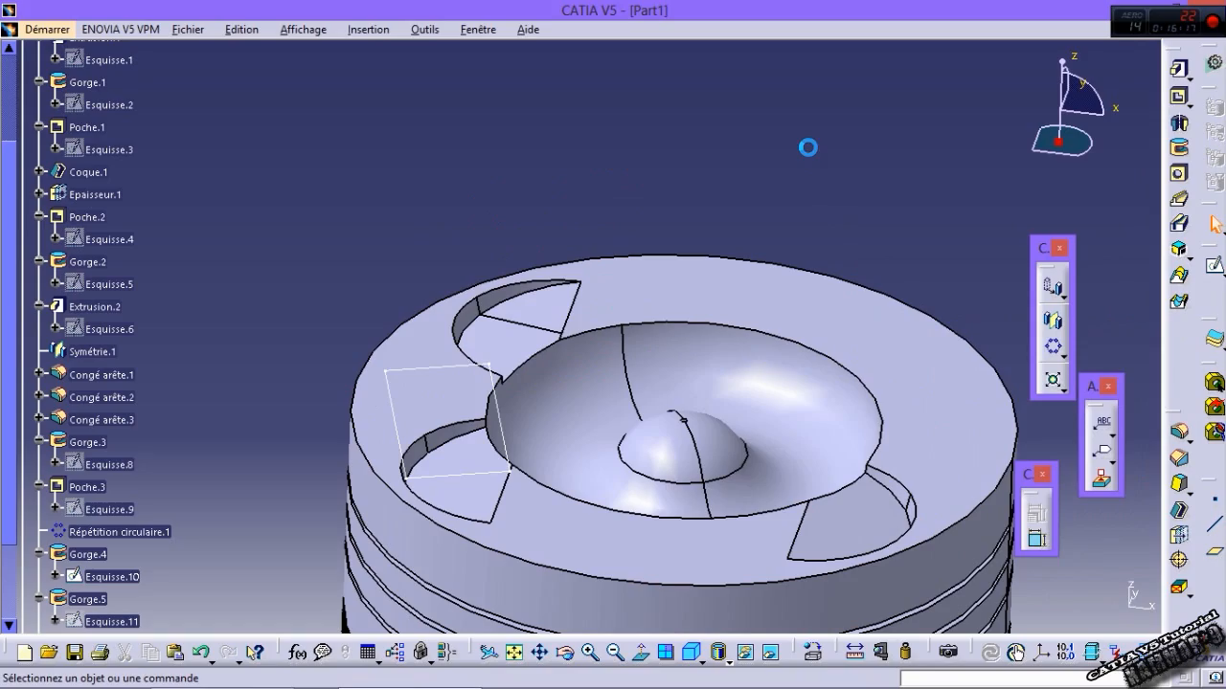
# Step: Show Esquisse.12 and hide Esquisse.10 so that only the third recess's rectangle is displayed above the crown
pyautogui.moveTo(624, 383); pyautogui.dragTo(640, 211, button='middle')
pyautogui.moveTo(812, 194); pyautogui.dragTo(766, 208, button='middle')
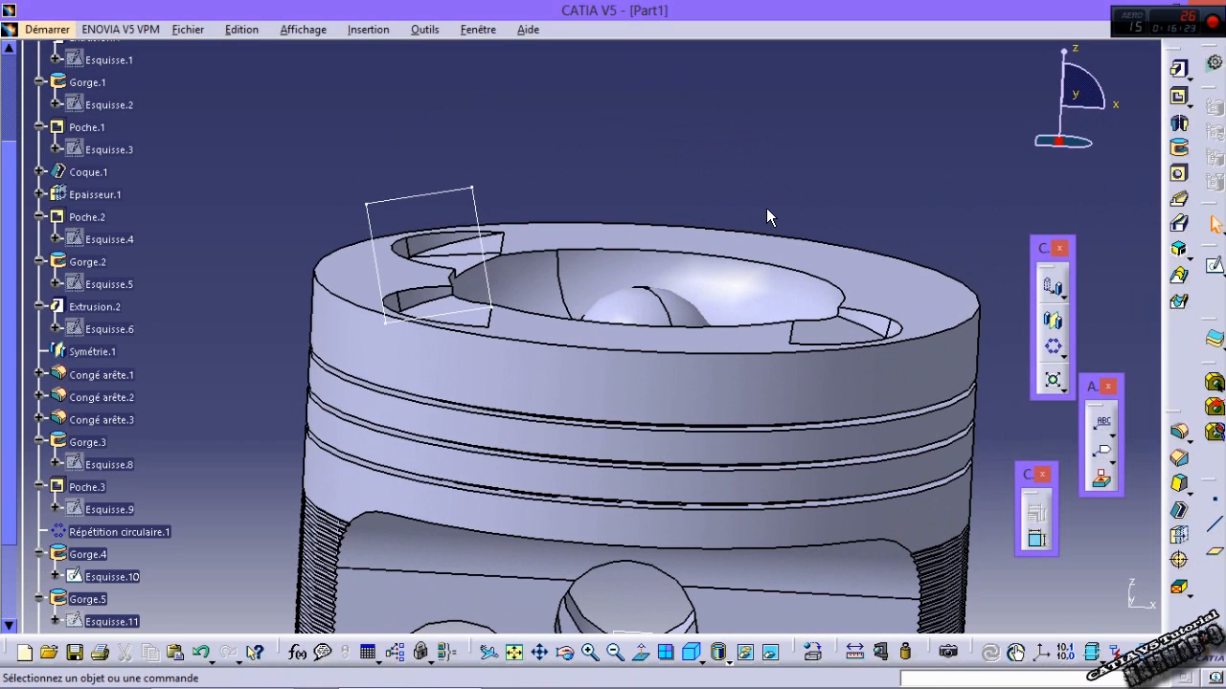
pyautogui.scroll(-3, 140, 517)
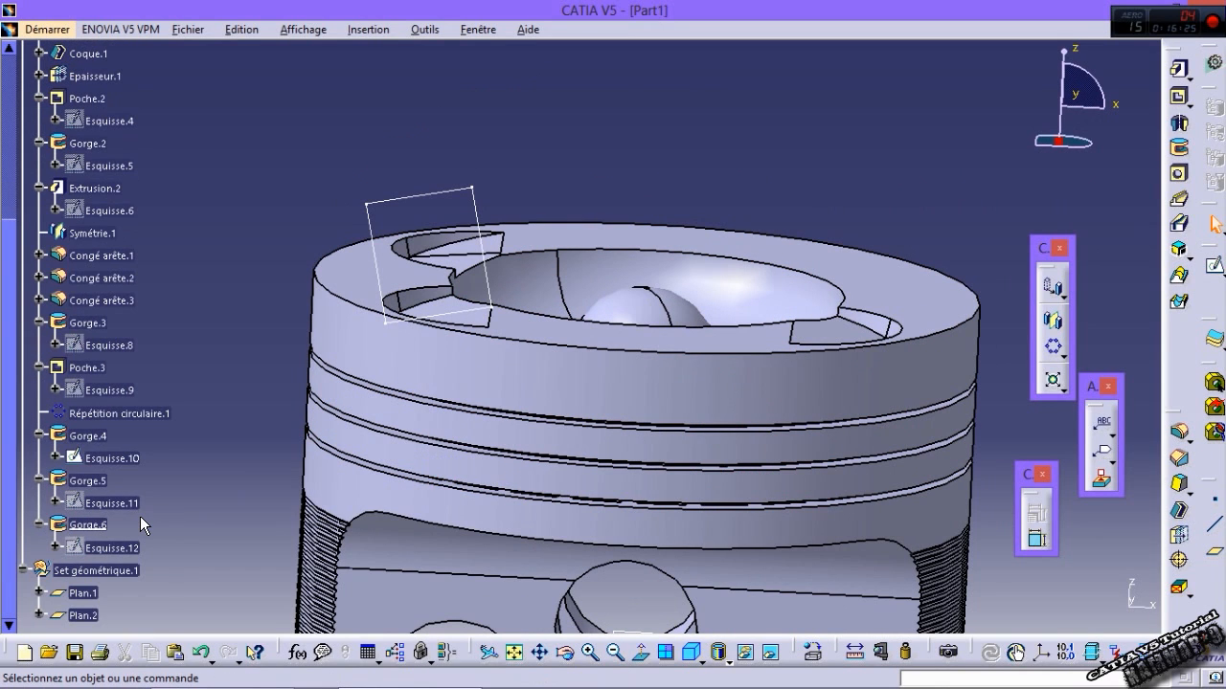
pyautogui.scroll(-3, 139, 518)
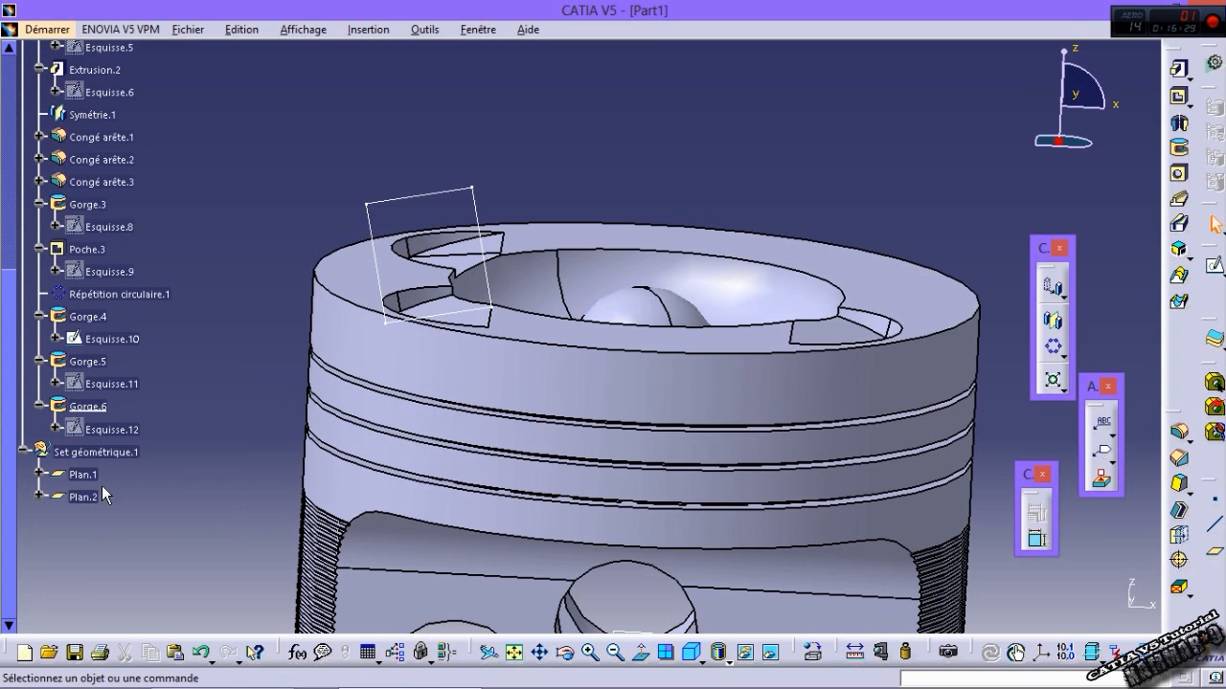
pyautogui.rightClick(109, 437)
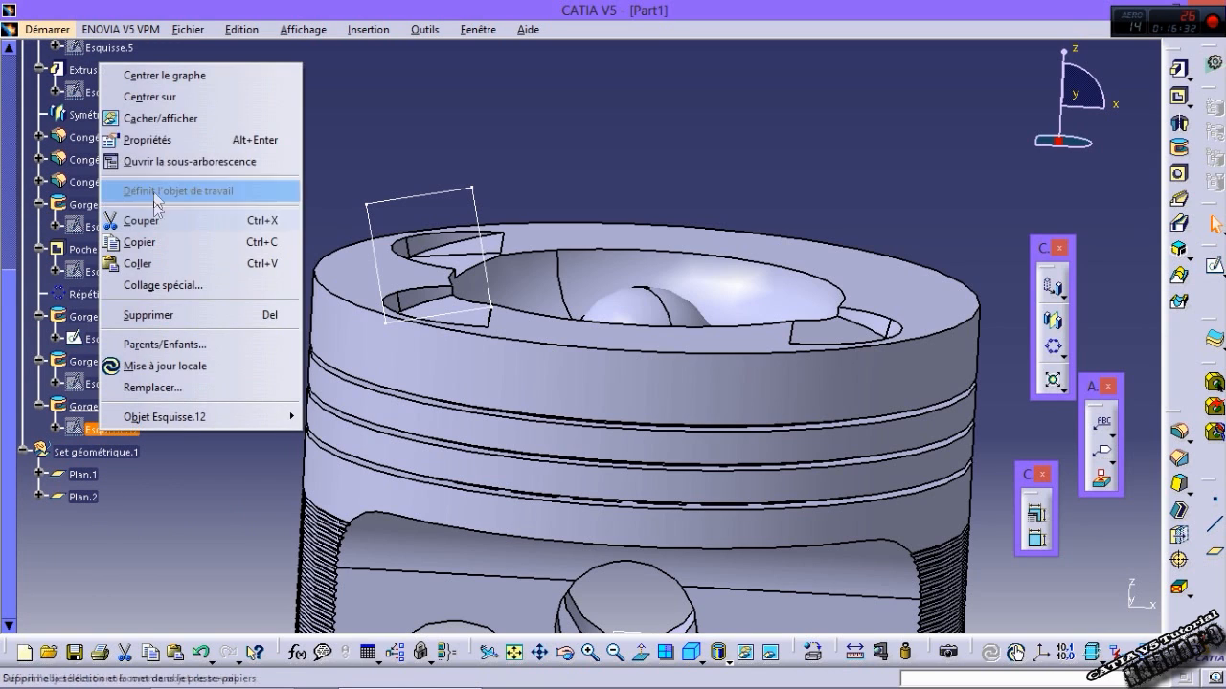
pyautogui.click(160, 120)
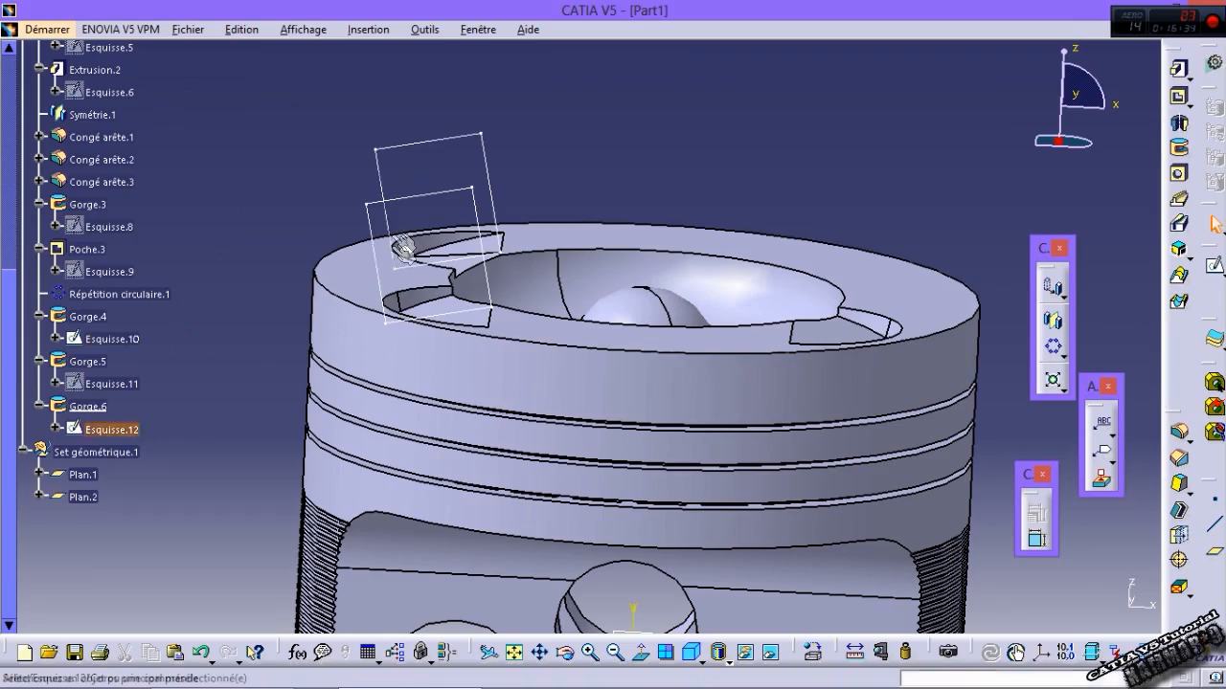
pyautogui.rightClick(400, 201)
pyautogui.click(433, 235)
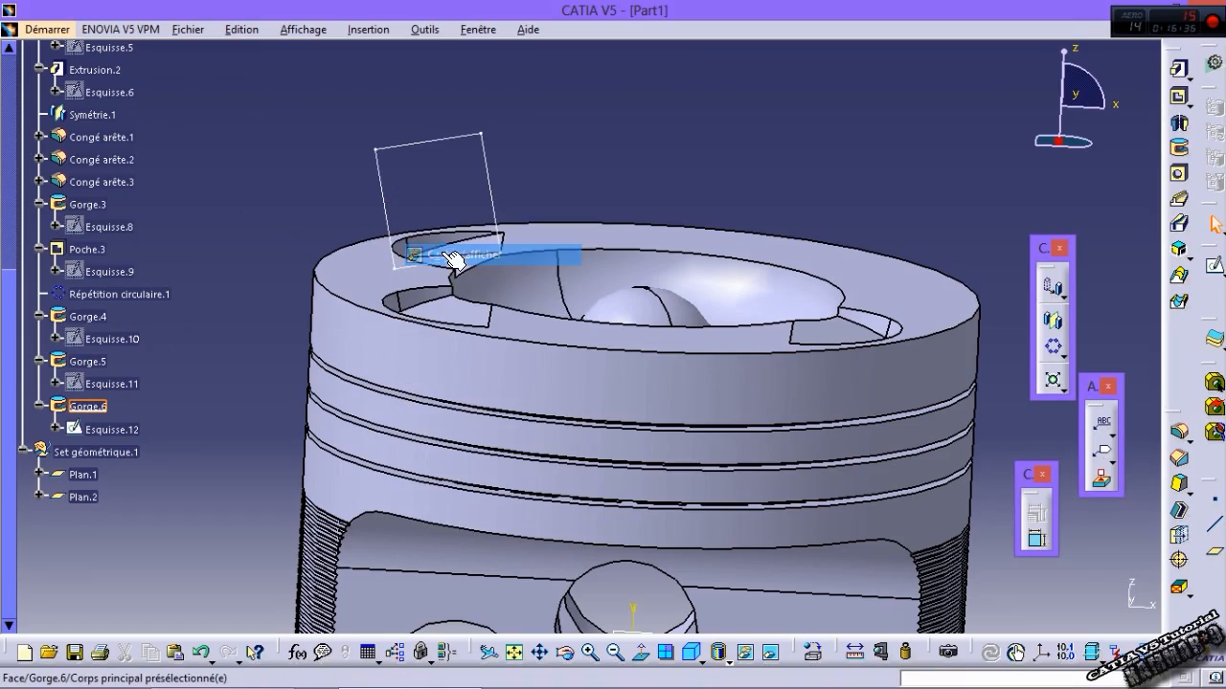
# Step: Open a new sketch on Plan.1 and intersect the tilted rectangle of Esquisse.12 with the sketch plane
pyautogui.click(776, 426)
pyautogui.moveTo(776, 426); pyautogui.dragTo(706, 323, button='middle')
pyautogui.click(661, 383)
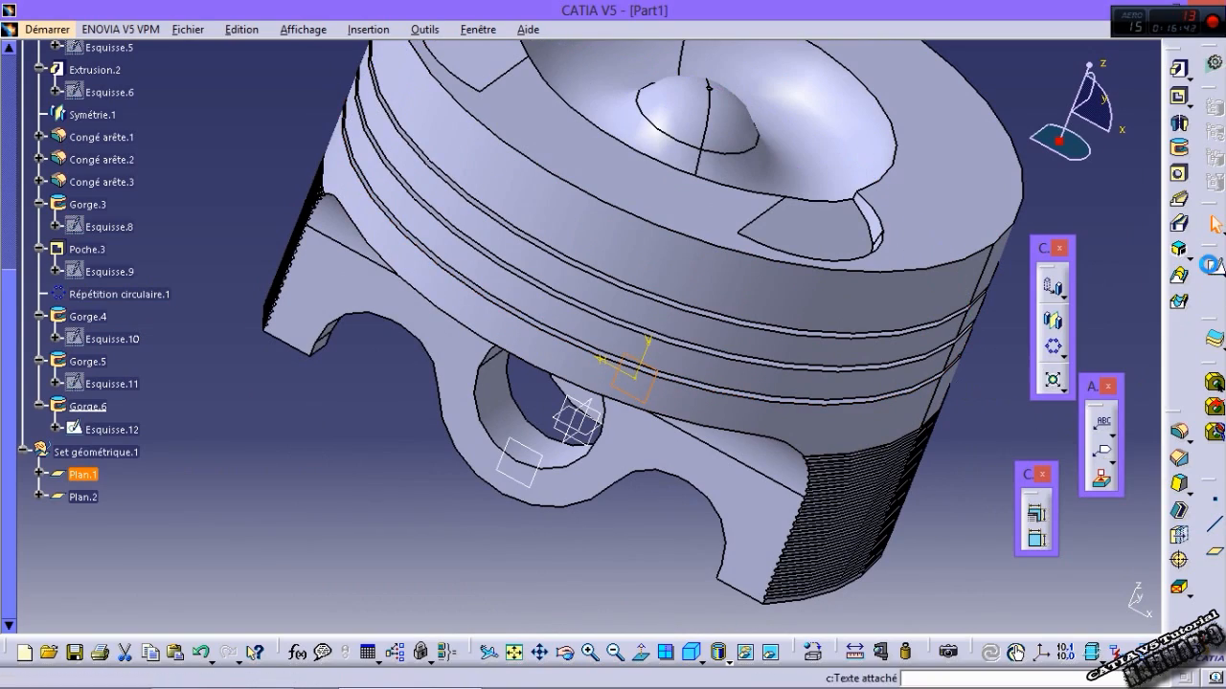
pyautogui.click(1178, 303)
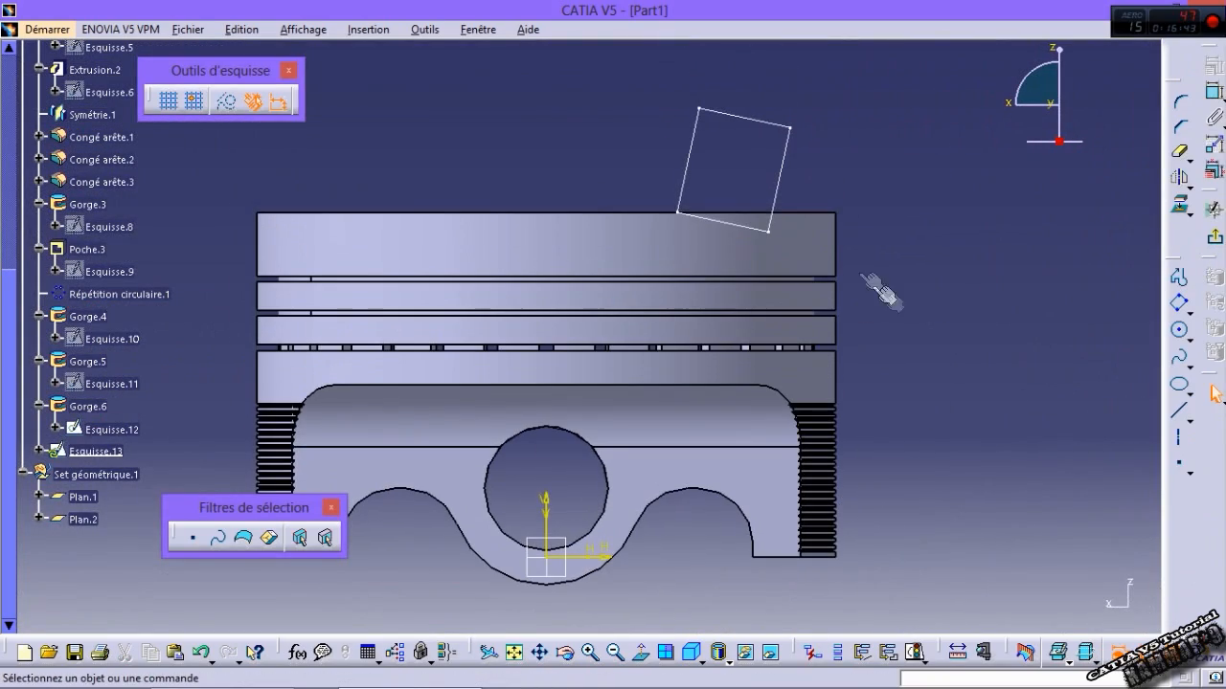
pyautogui.moveTo(806, 205); pyautogui.dragTo(661, 88)
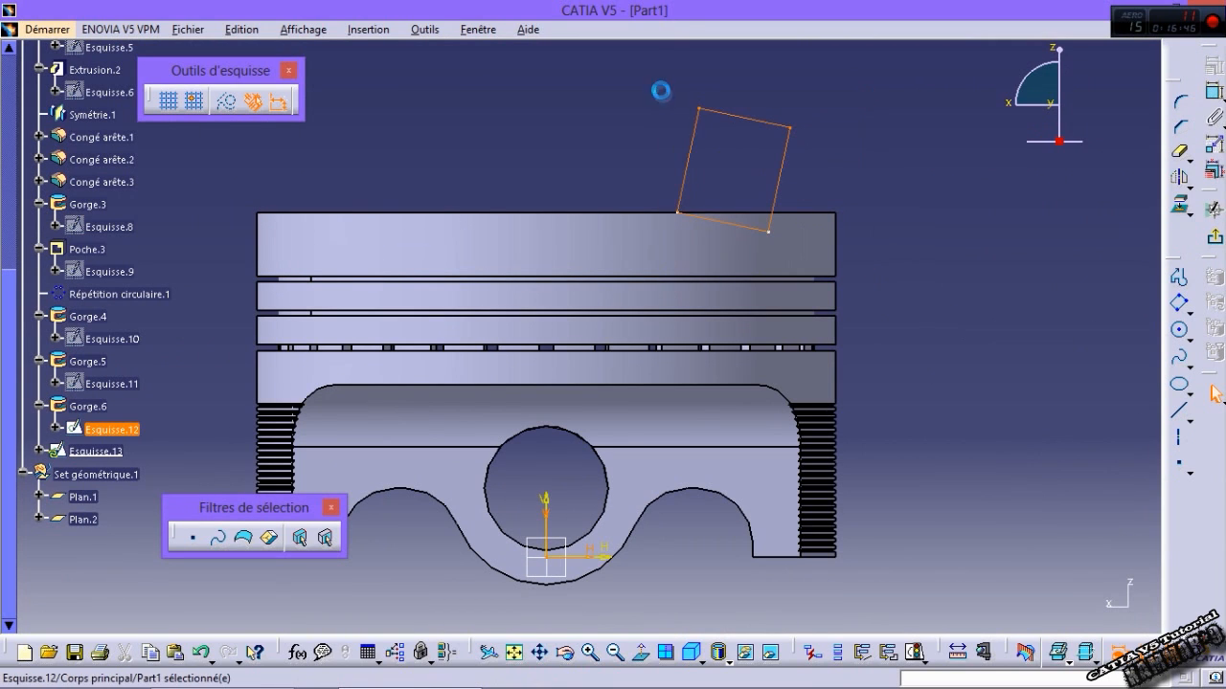
pyautogui.click(1187, 213)
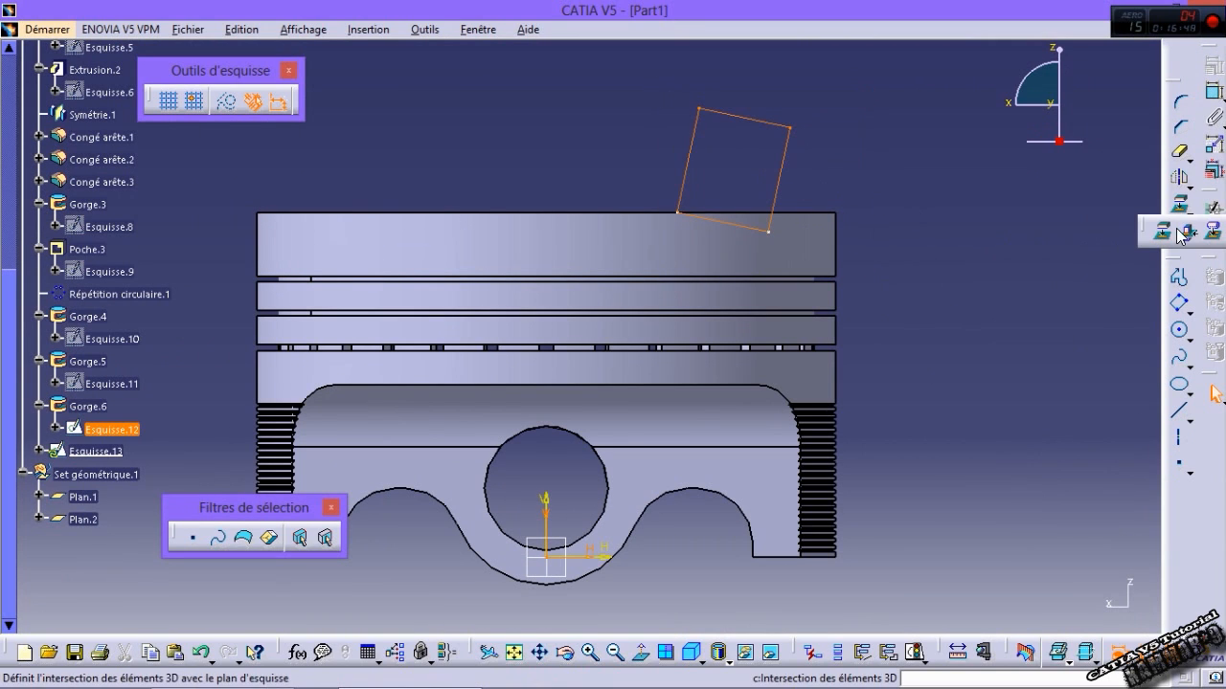
pyautogui.click(1186, 233)
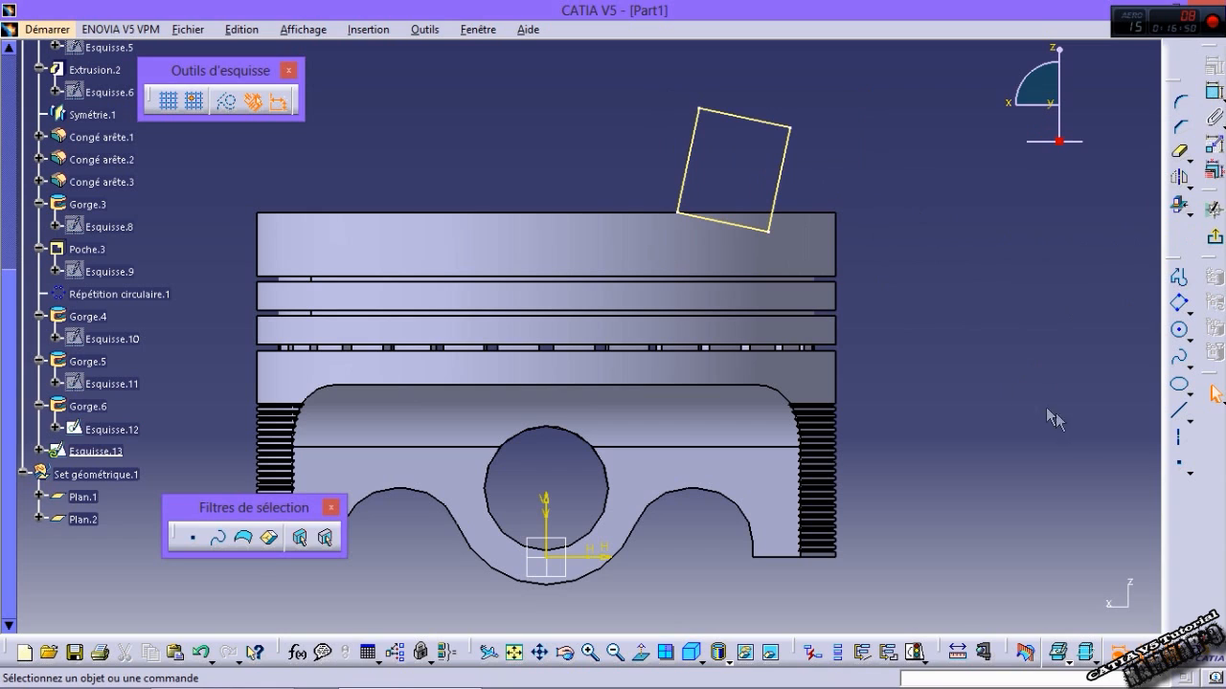
# Step: Draw a vertical axis from the sketch origin to a point above the crown and mirror the tilted rectangle about it
pyautogui.click(1172, 440)
pyautogui.click(545, 555)
pyautogui.click(546, 144)
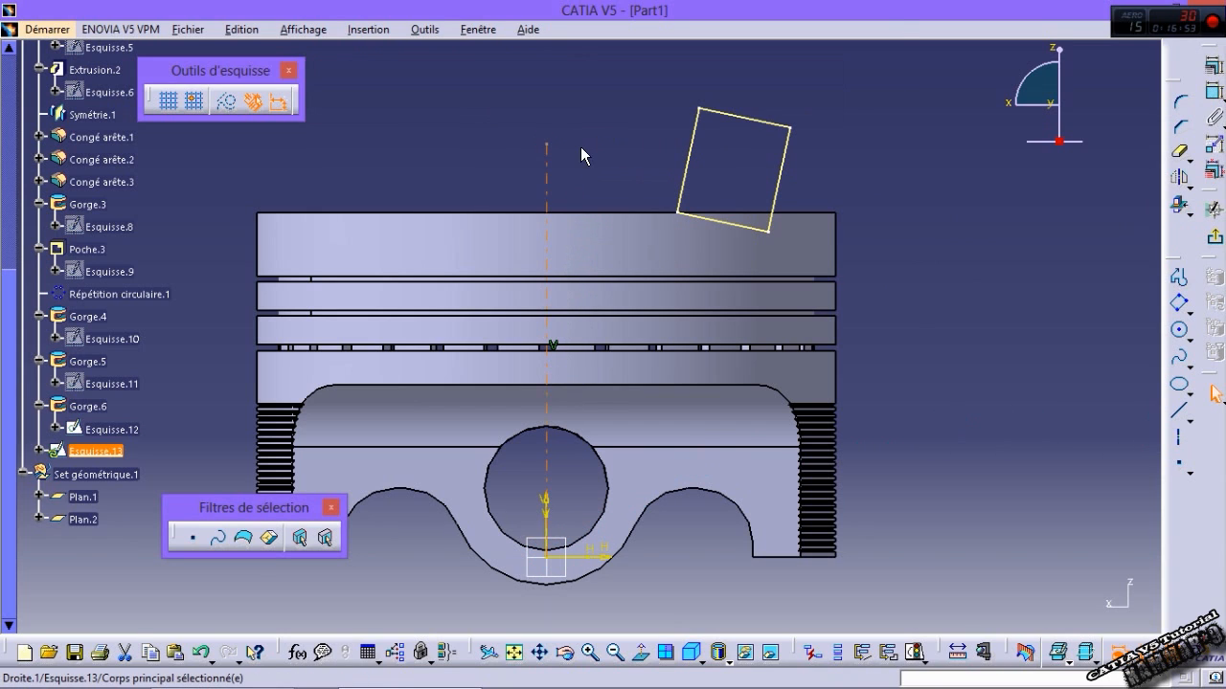
pyautogui.moveTo(895, 286); pyautogui.dragTo(642, 80)
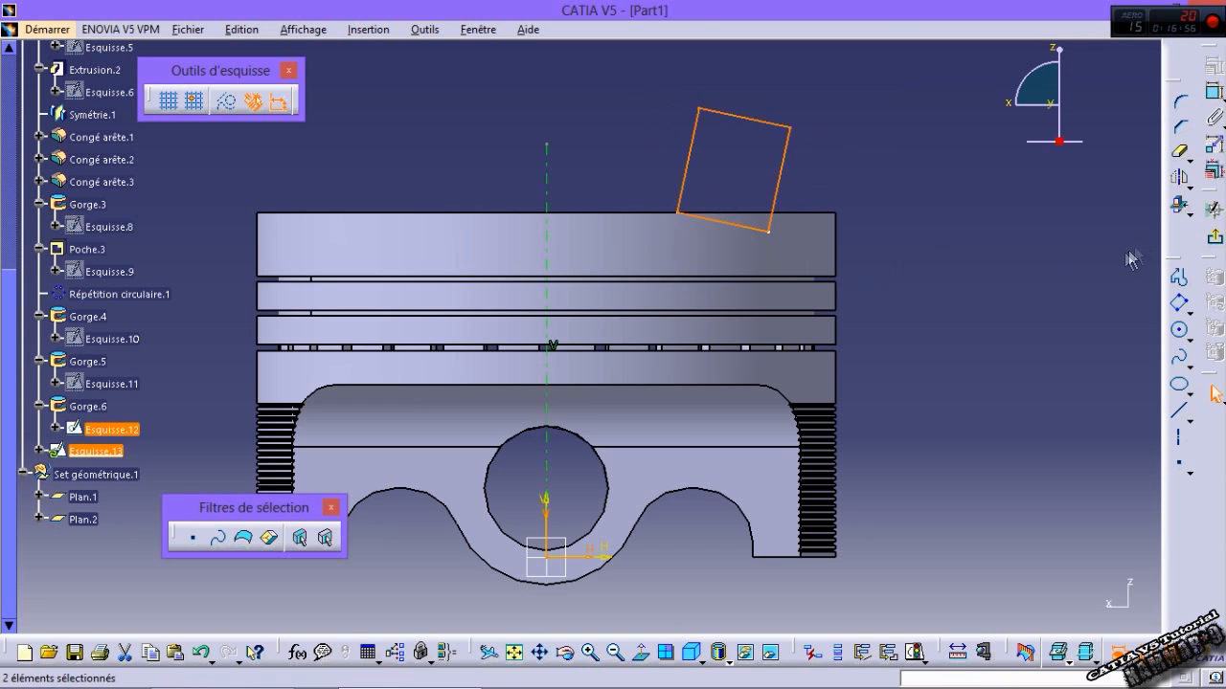
pyautogui.click(1172, 191)
pyautogui.click(546, 187)
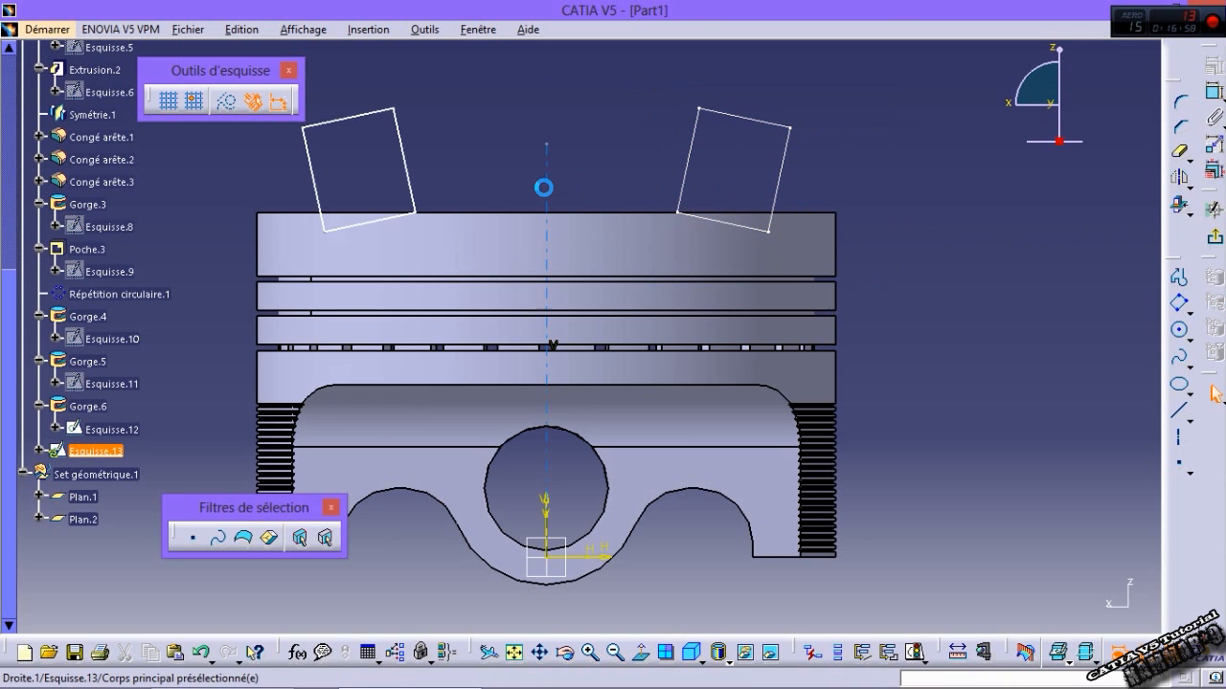
pyautogui.moveTo(673, 320); pyautogui.dragTo(673, 411, button='middle')
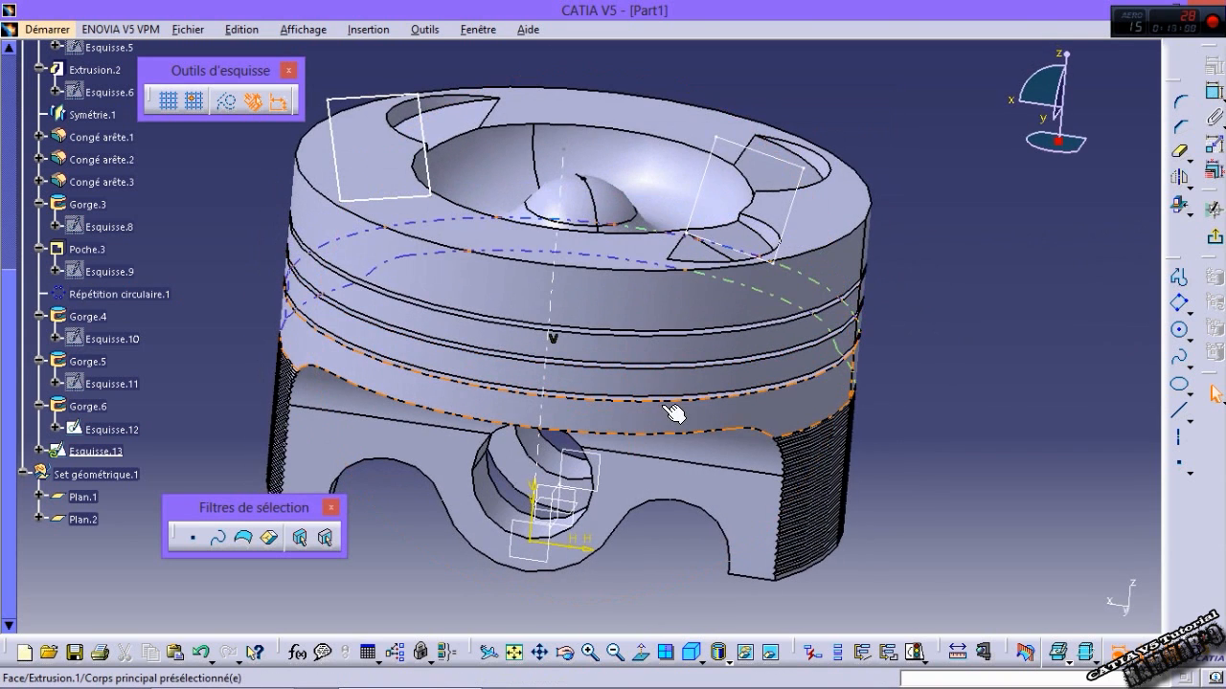
# Step: Exit the sketch and cut the fourth valve recess as a 360-degree groove revolved from Esquisse.13 around the rectangle's inner side
pyautogui.click(1212, 238)
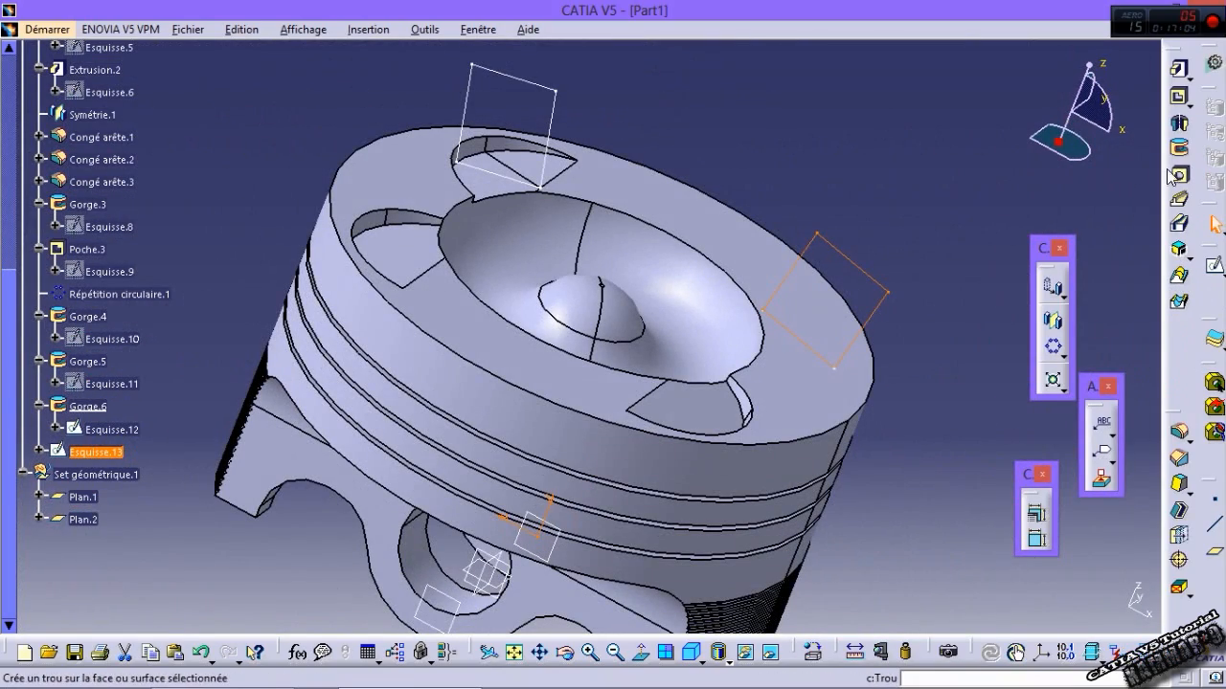
pyautogui.click(1176, 153)
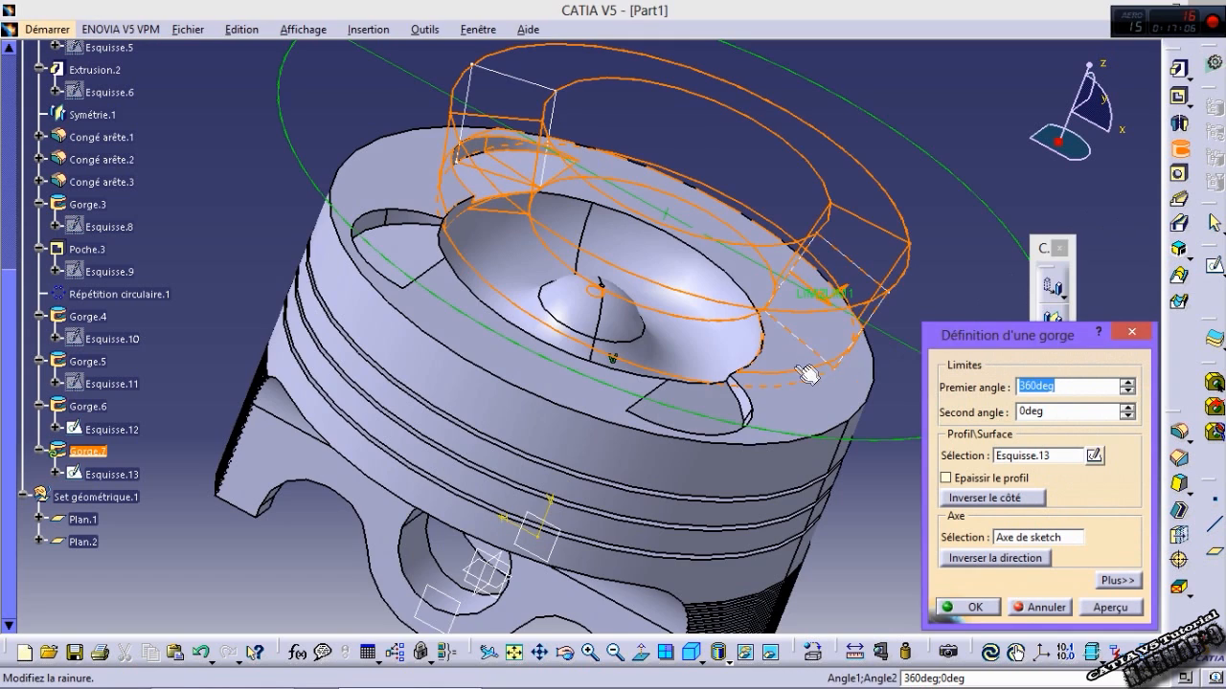
pyautogui.moveTo(790, 374); pyautogui.dragTo(746, 374, button='middle')
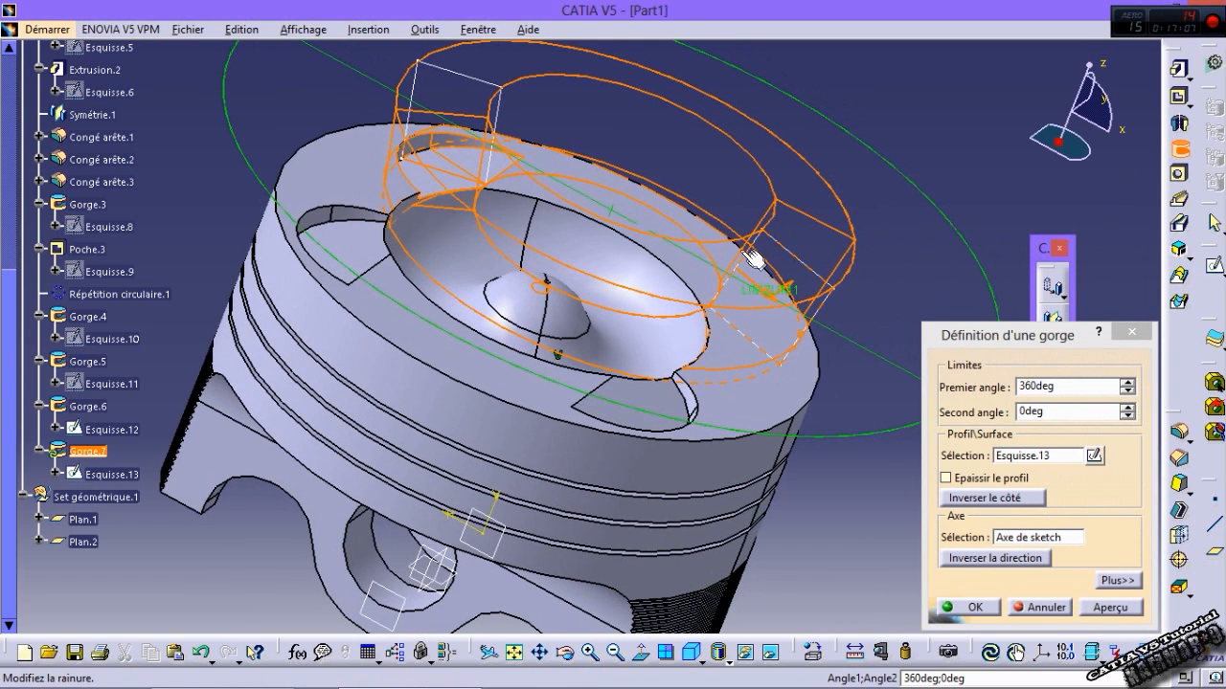
pyautogui.click(1008, 537)
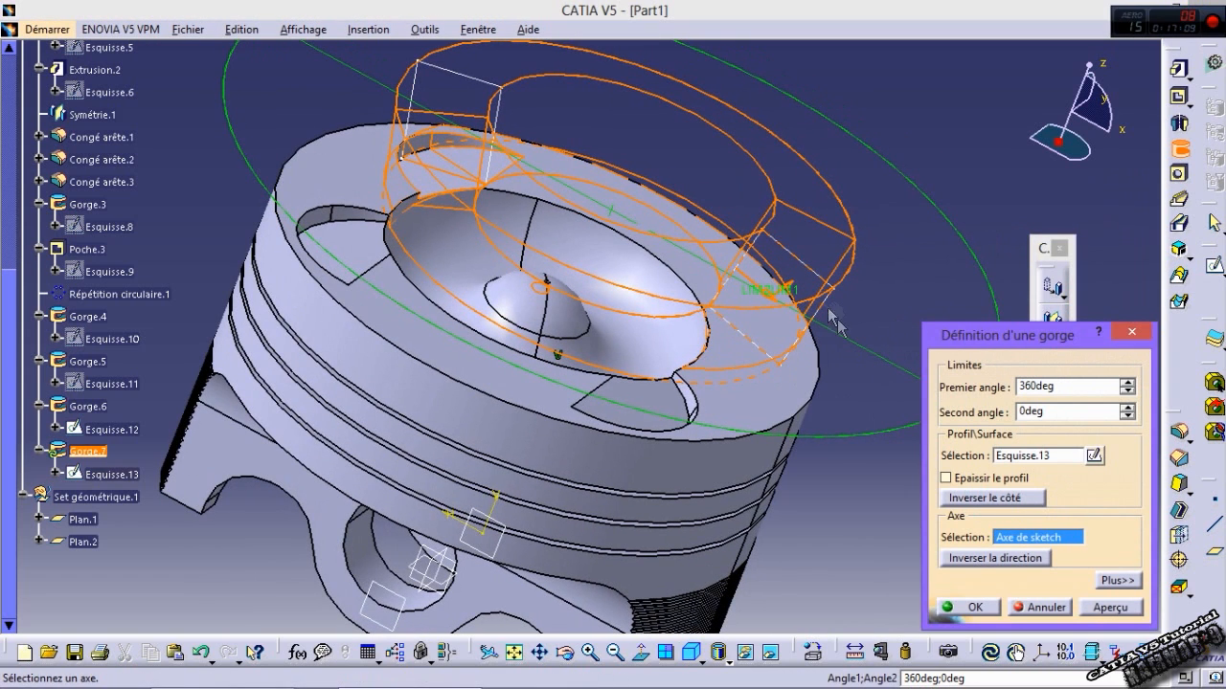
pyautogui.click(751, 242)
pyautogui.click(974, 608)
# Step: Fillet the edges of the flat crown face, including the valve recess rims, with a 0.3 mm radius in tangency mode
pyautogui.moveTo(864, 580); pyautogui.dragTo(566, 428, button='middle')
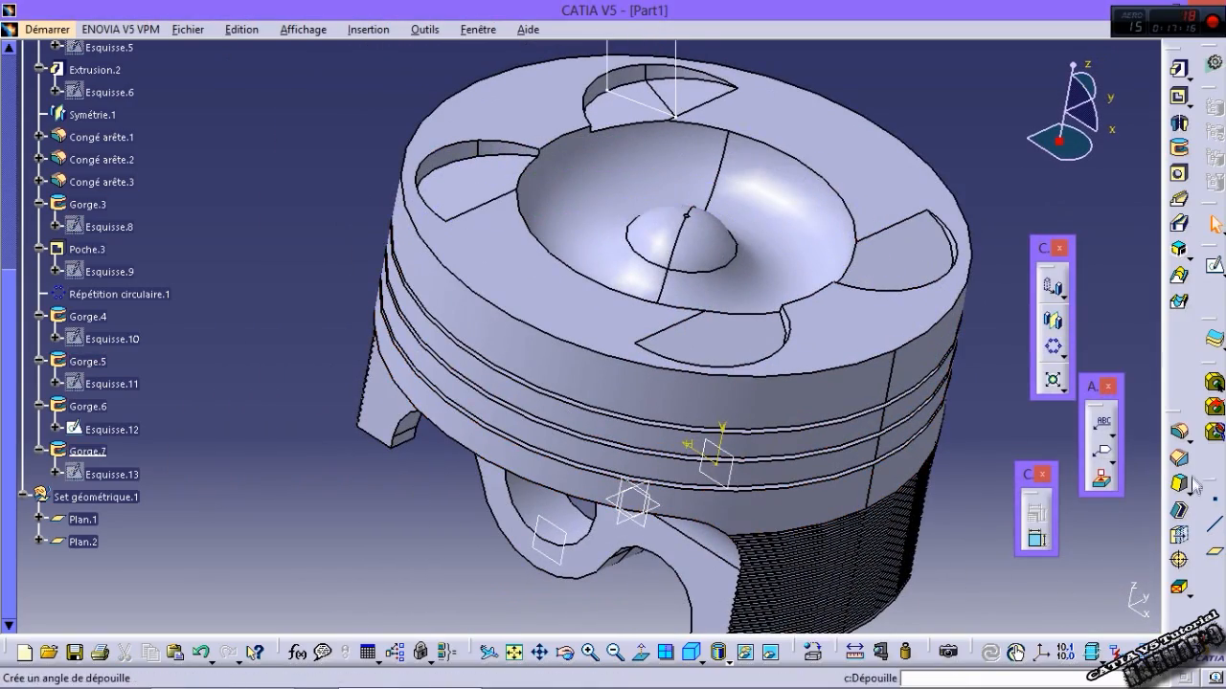
pyautogui.click(1179, 432)
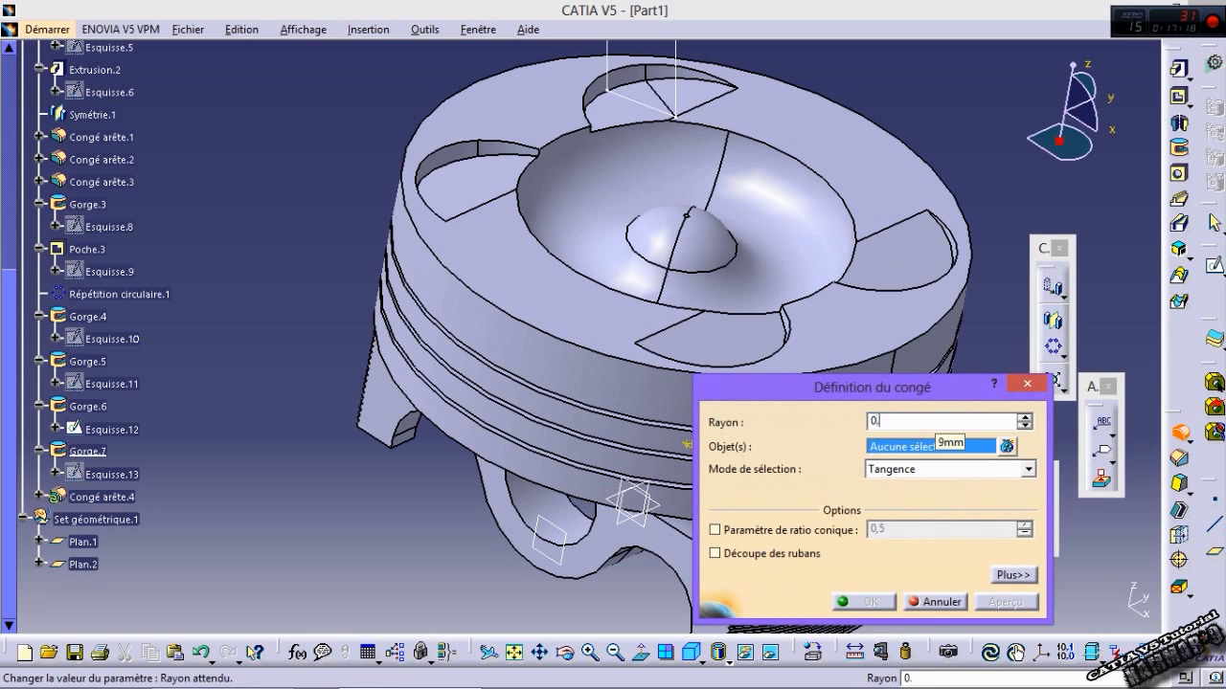
pyautogui.write('0.3')
pyautogui.click(852, 319)
pyautogui.moveTo(757, 360); pyautogui.dragTo(535, 372, button='middle')
pyautogui.click(1005, 601)
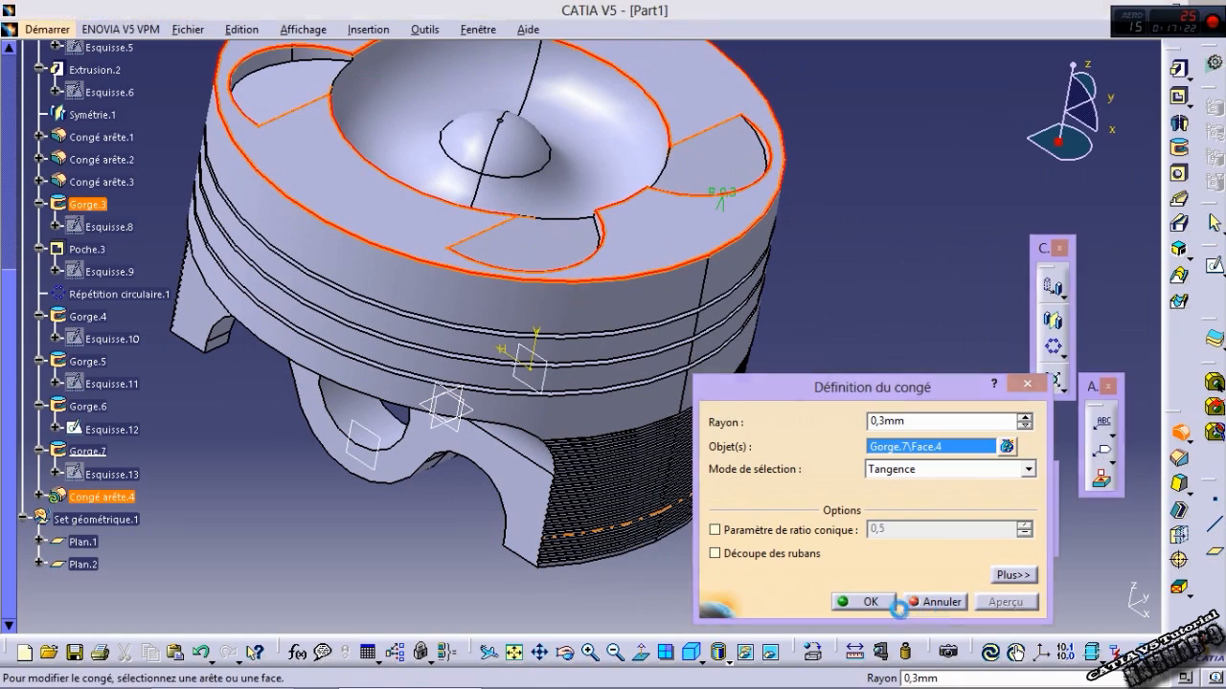
pyautogui.click(867, 603)
# Step: Set the display to plain shading without edges and examine the finished piston's crown, ring grooves and skirt
pyautogui.click(720, 654)
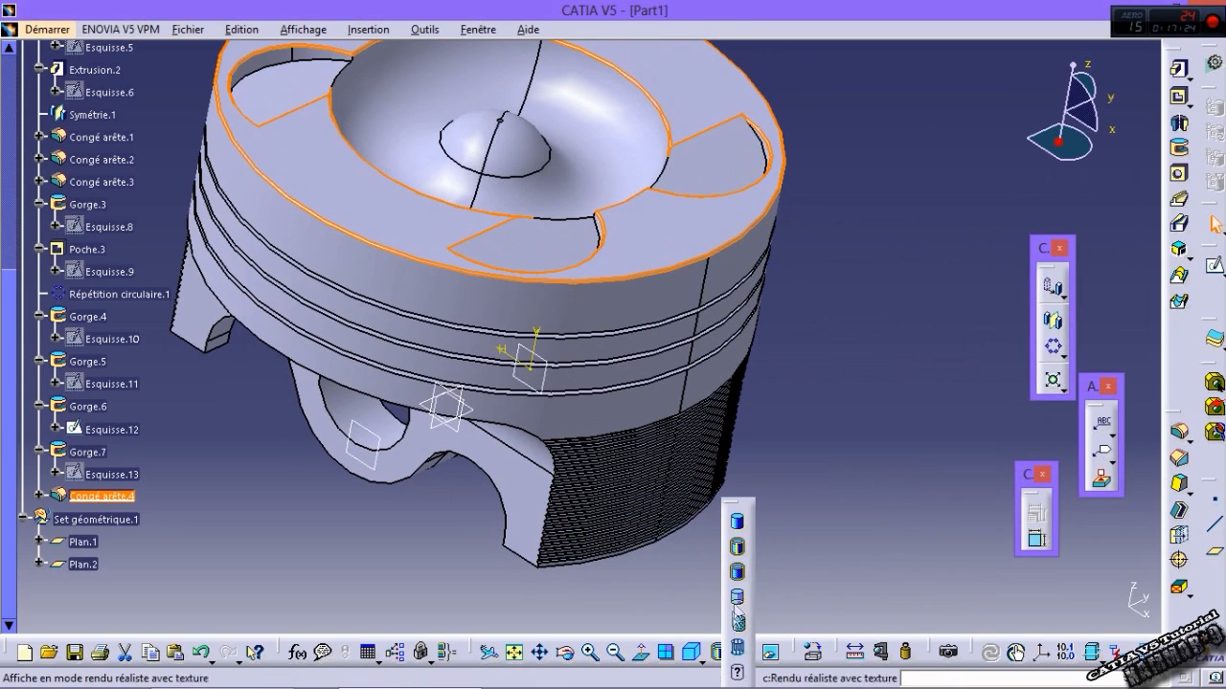
pyautogui.click(738, 560)
pyautogui.moveTo(493, 388); pyautogui.dragTo(585, 431, button='middle')
pyautogui.click(720, 654)
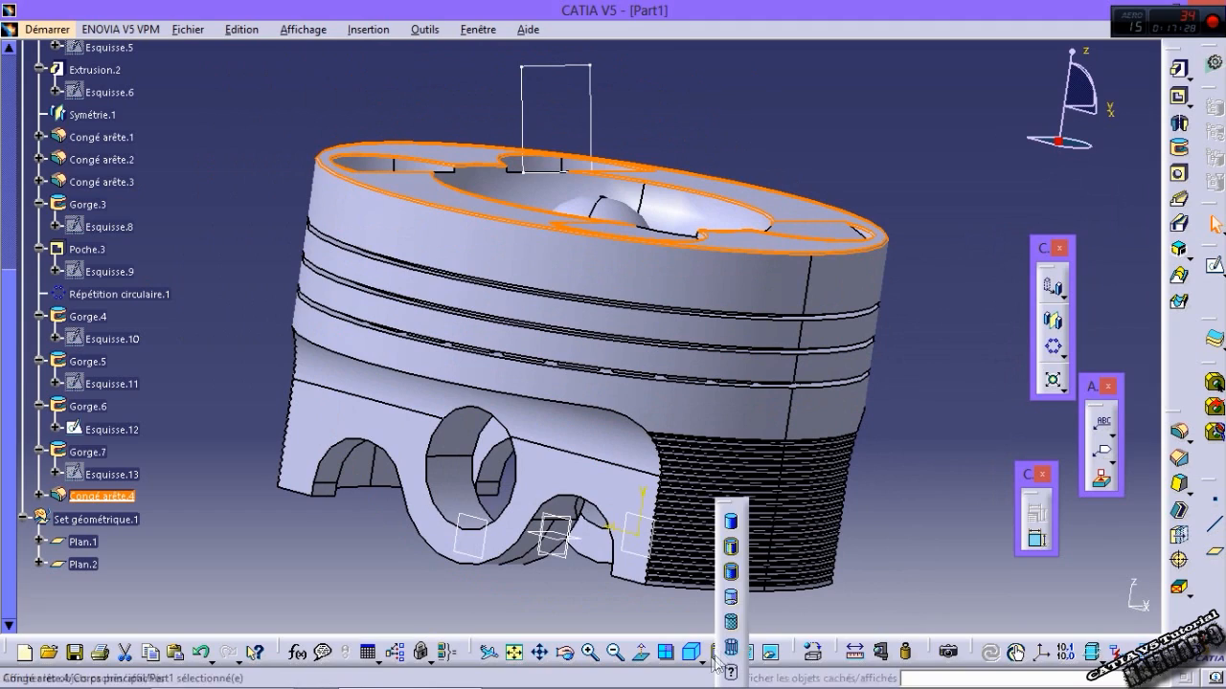
pyautogui.click(726, 525)
pyautogui.moveTo(622, 527); pyautogui.dragTo(711, 486, button='middle')
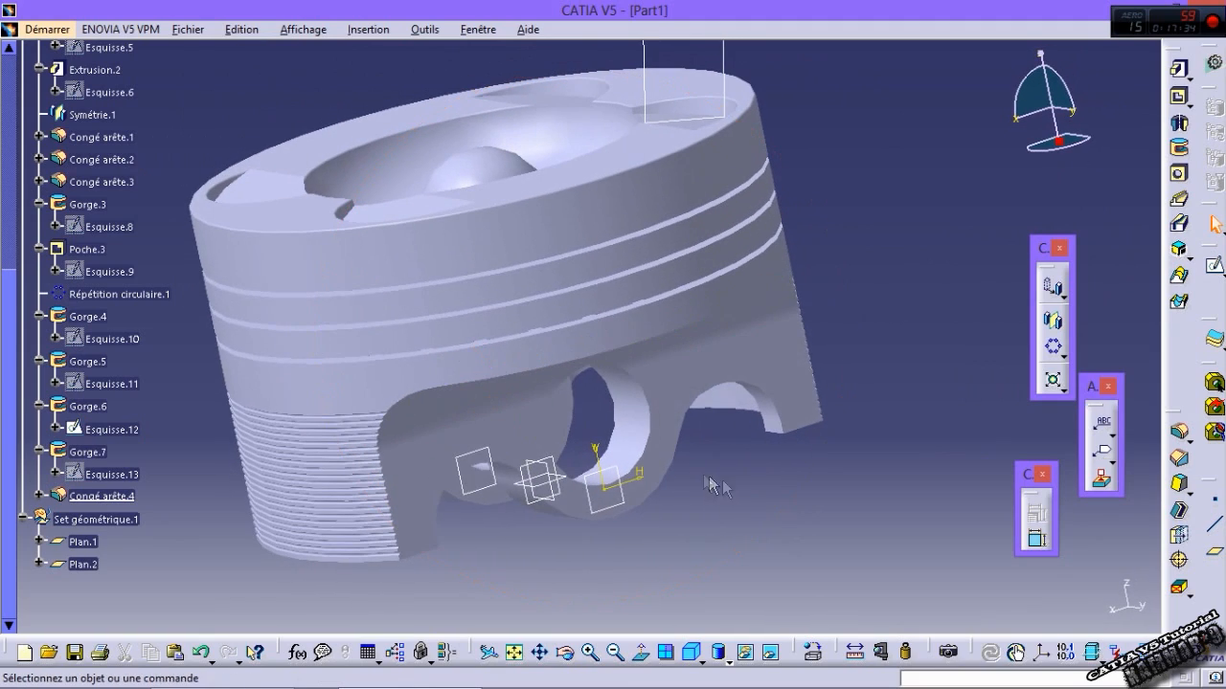
pyautogui.moveTo(673, 271); pyautogui.dragTo(703, 355, button='middle')
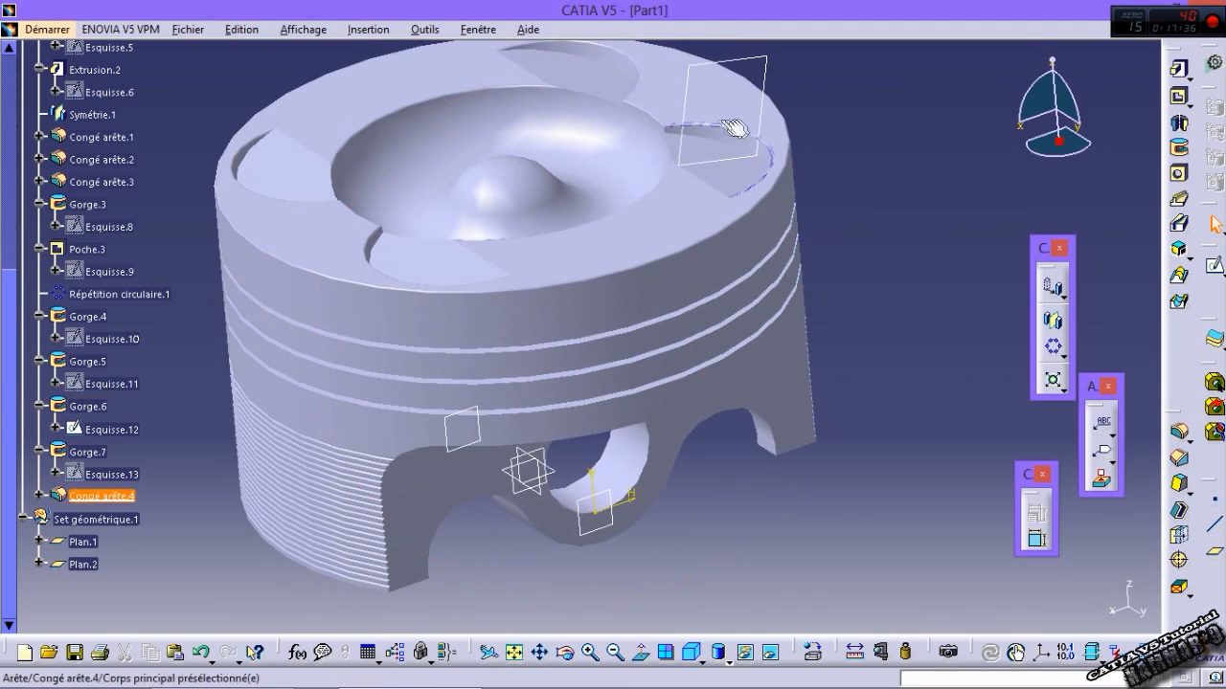
pyautogui.moveTo(740, 128); pyautogui.dragTo(779, 200, button='middle')
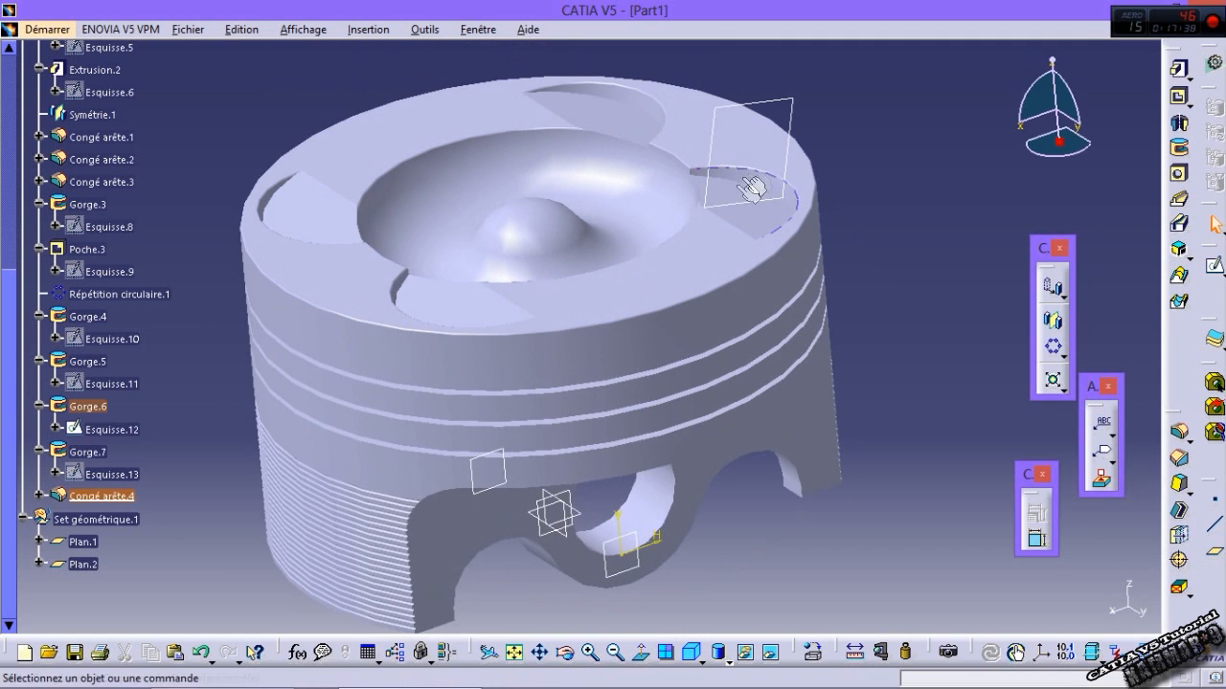
pyautogui.moveTo(699, 254); pyautogui.dragTo(754, 483, button='middle')
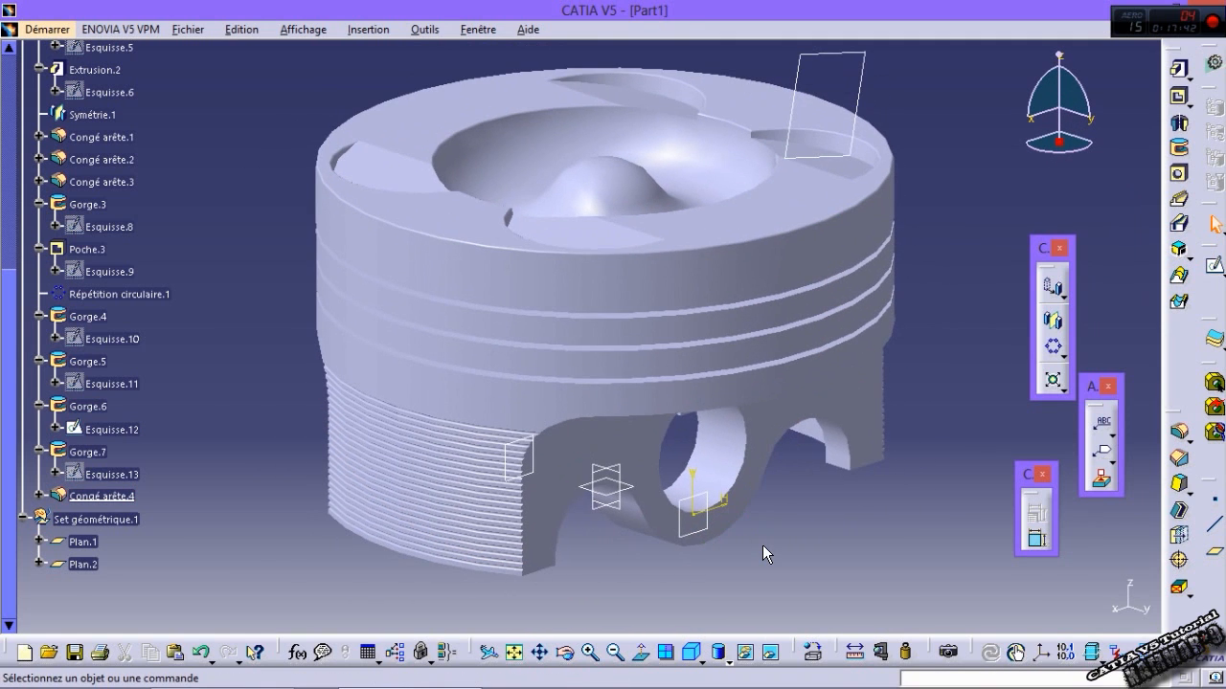